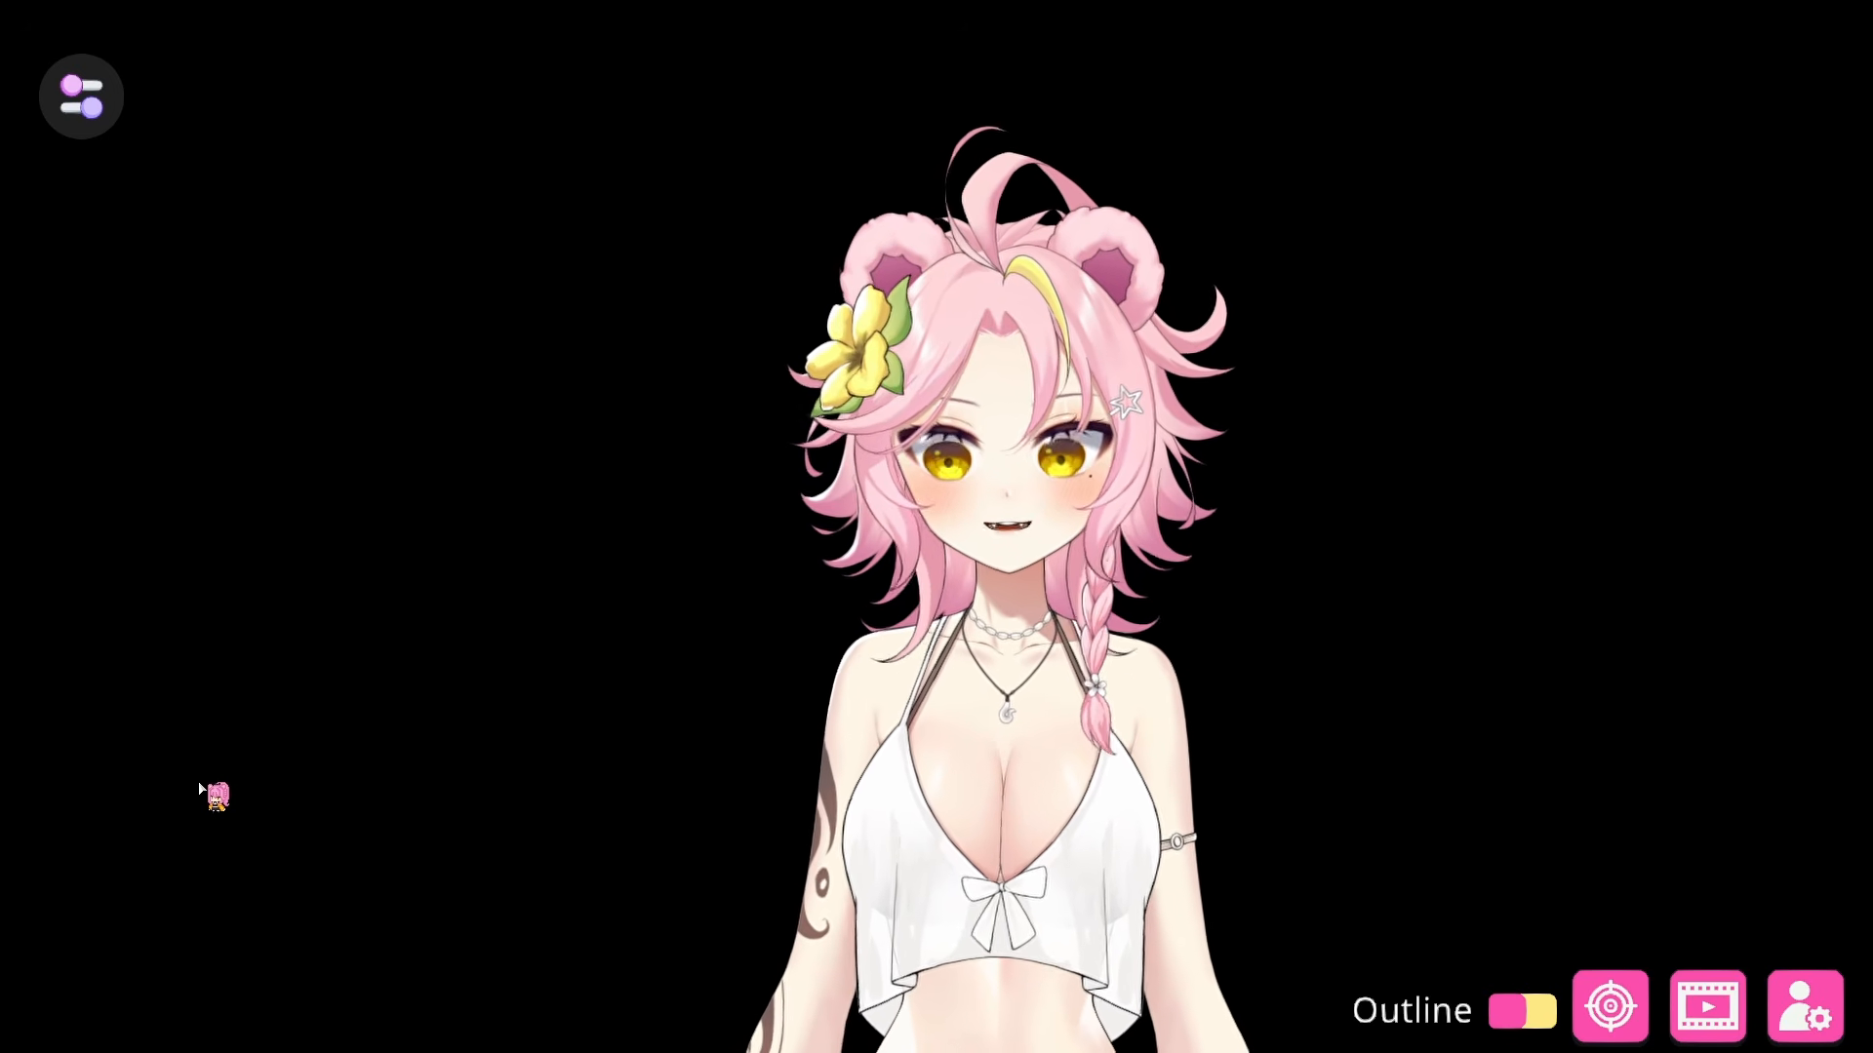
# Step: Look through the Node-Manager, Asset-Manager and Settings pages, and return to the Overlay-Editor
pyautogui.click(98, 80)
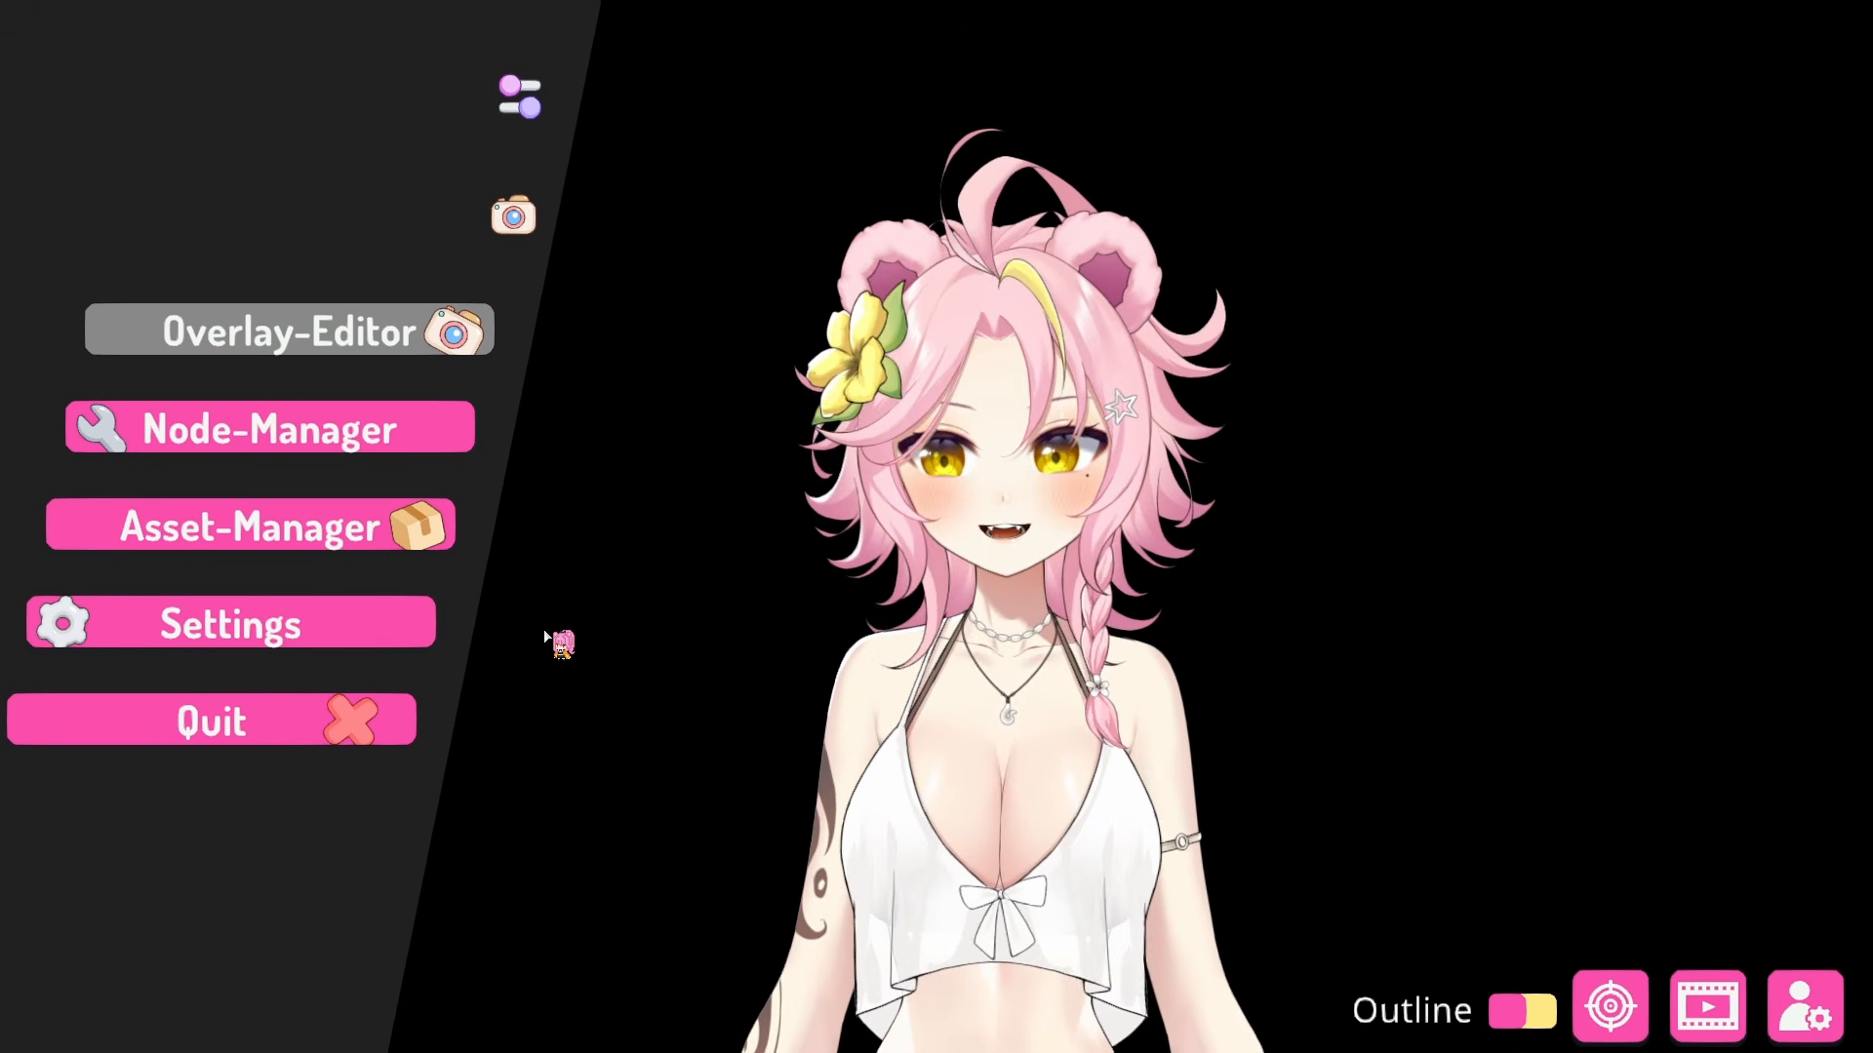
pyautogui.click(444, 422)
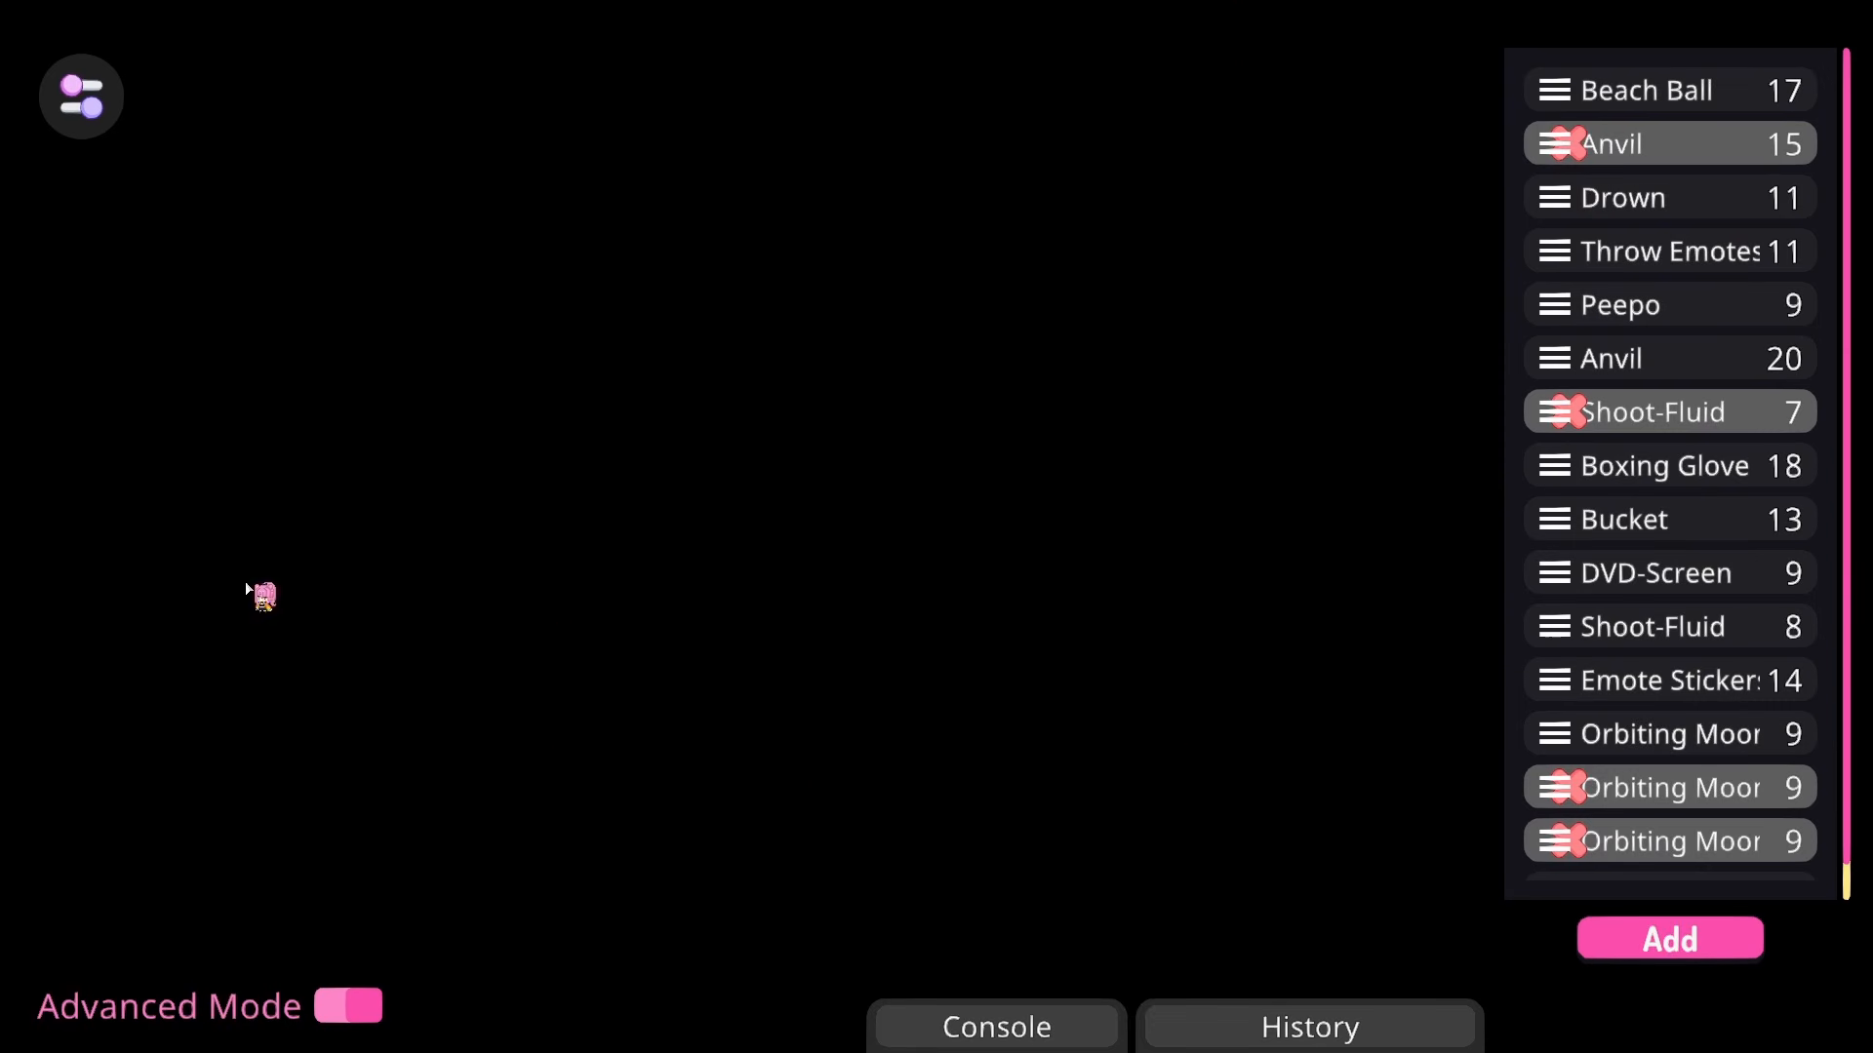
pyautogui.click(84, 100)
pyautogui.click(304, 527)
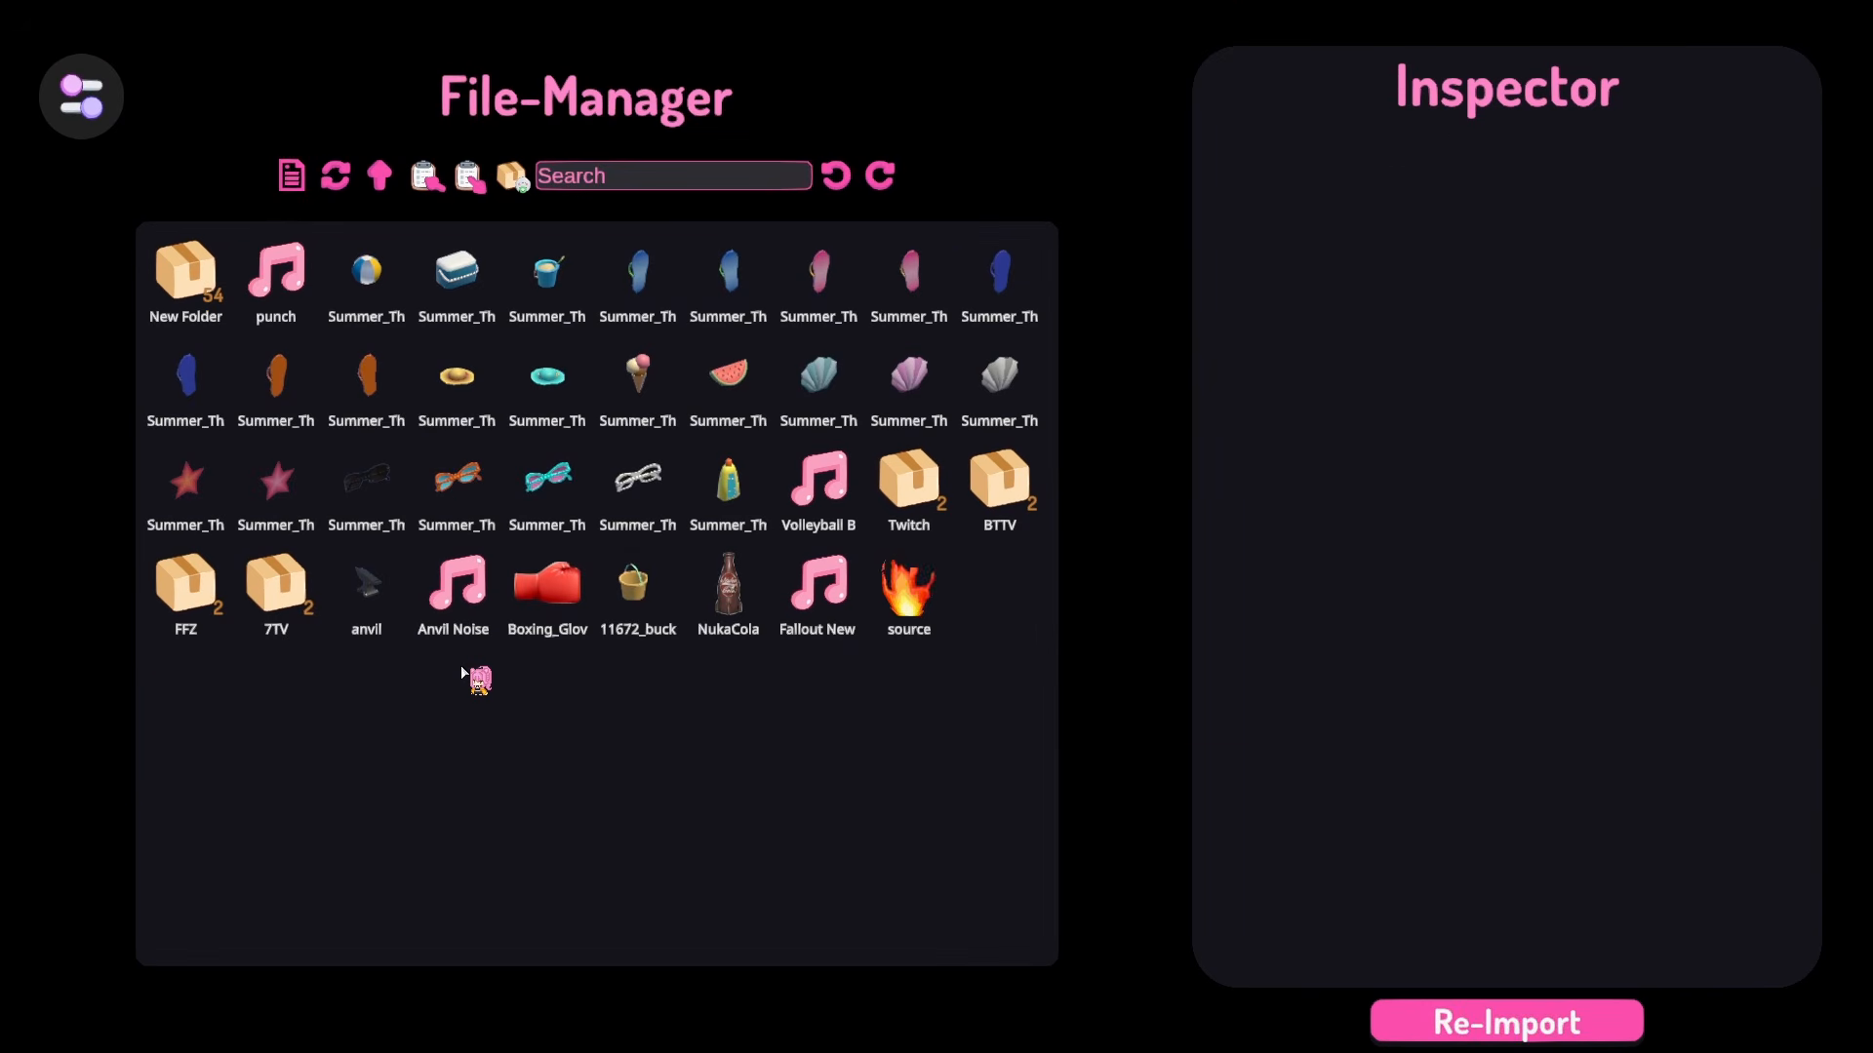
pyautogui.click(78, 93)
pyautogui.click(283, 634)
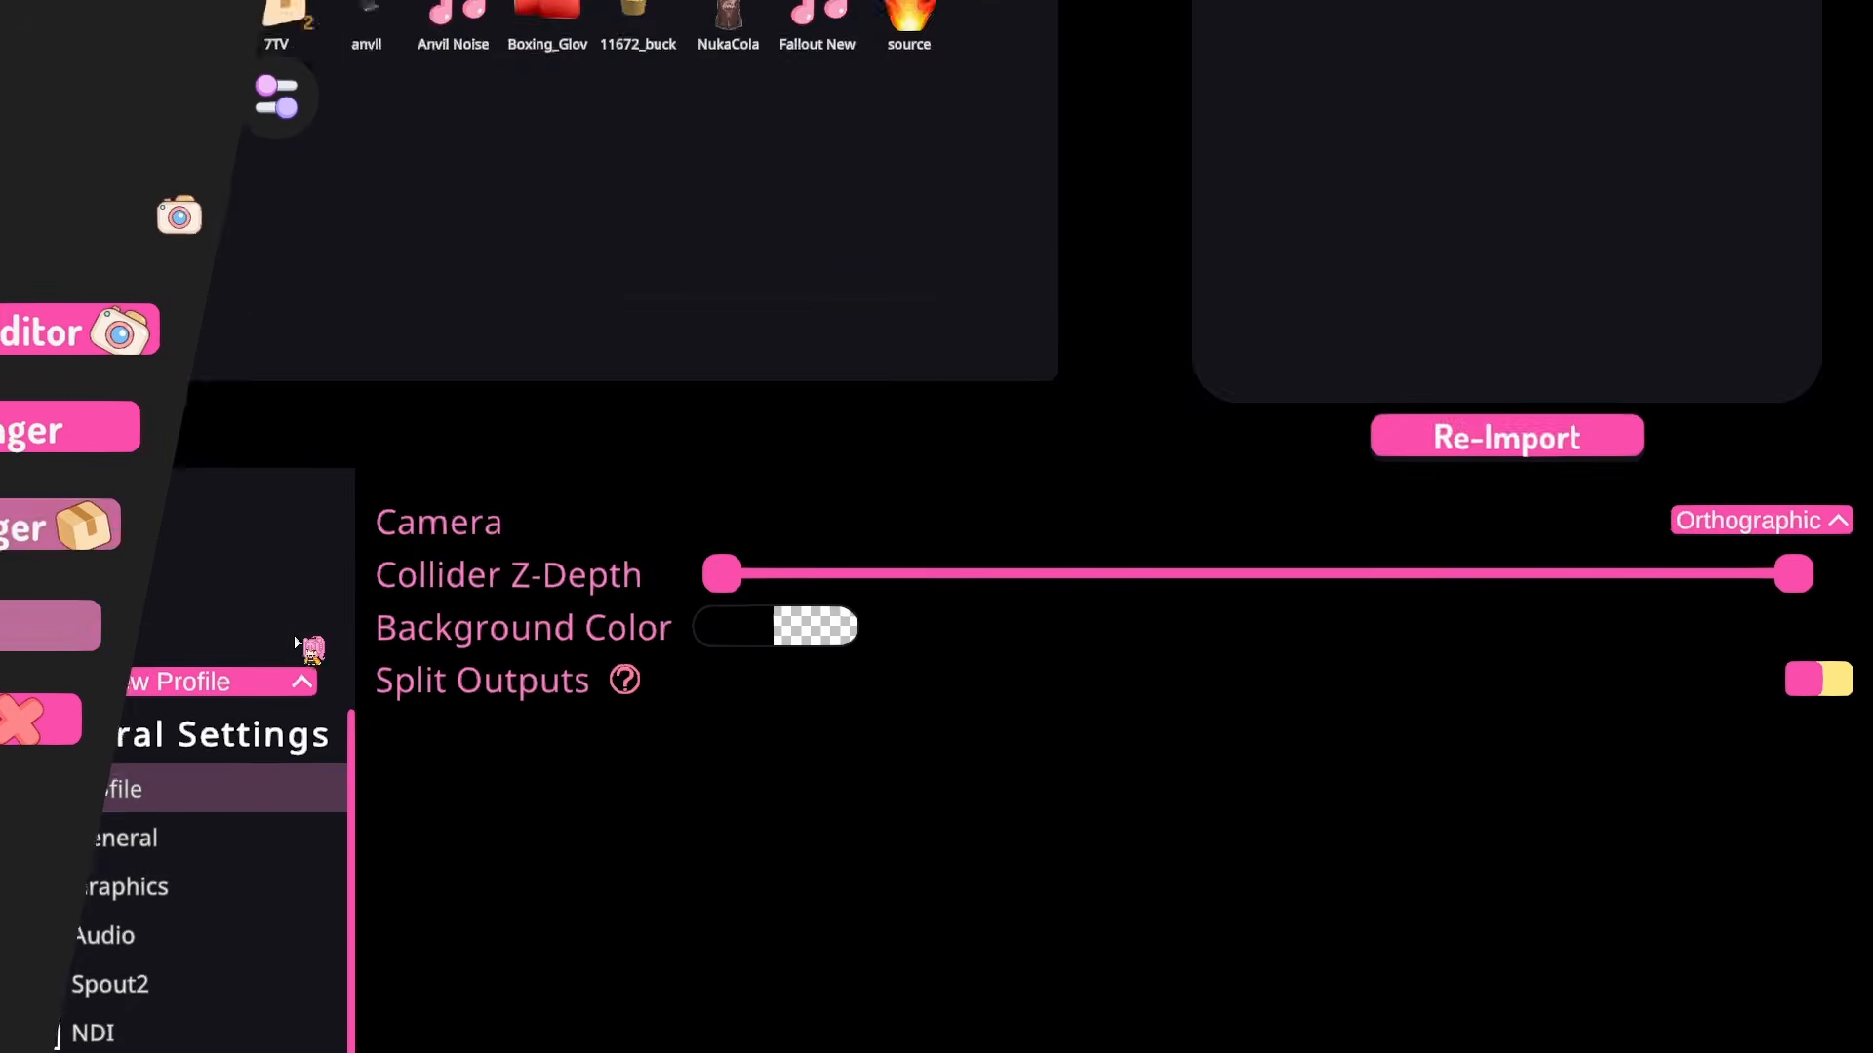
pyautogui.click(96, 98)
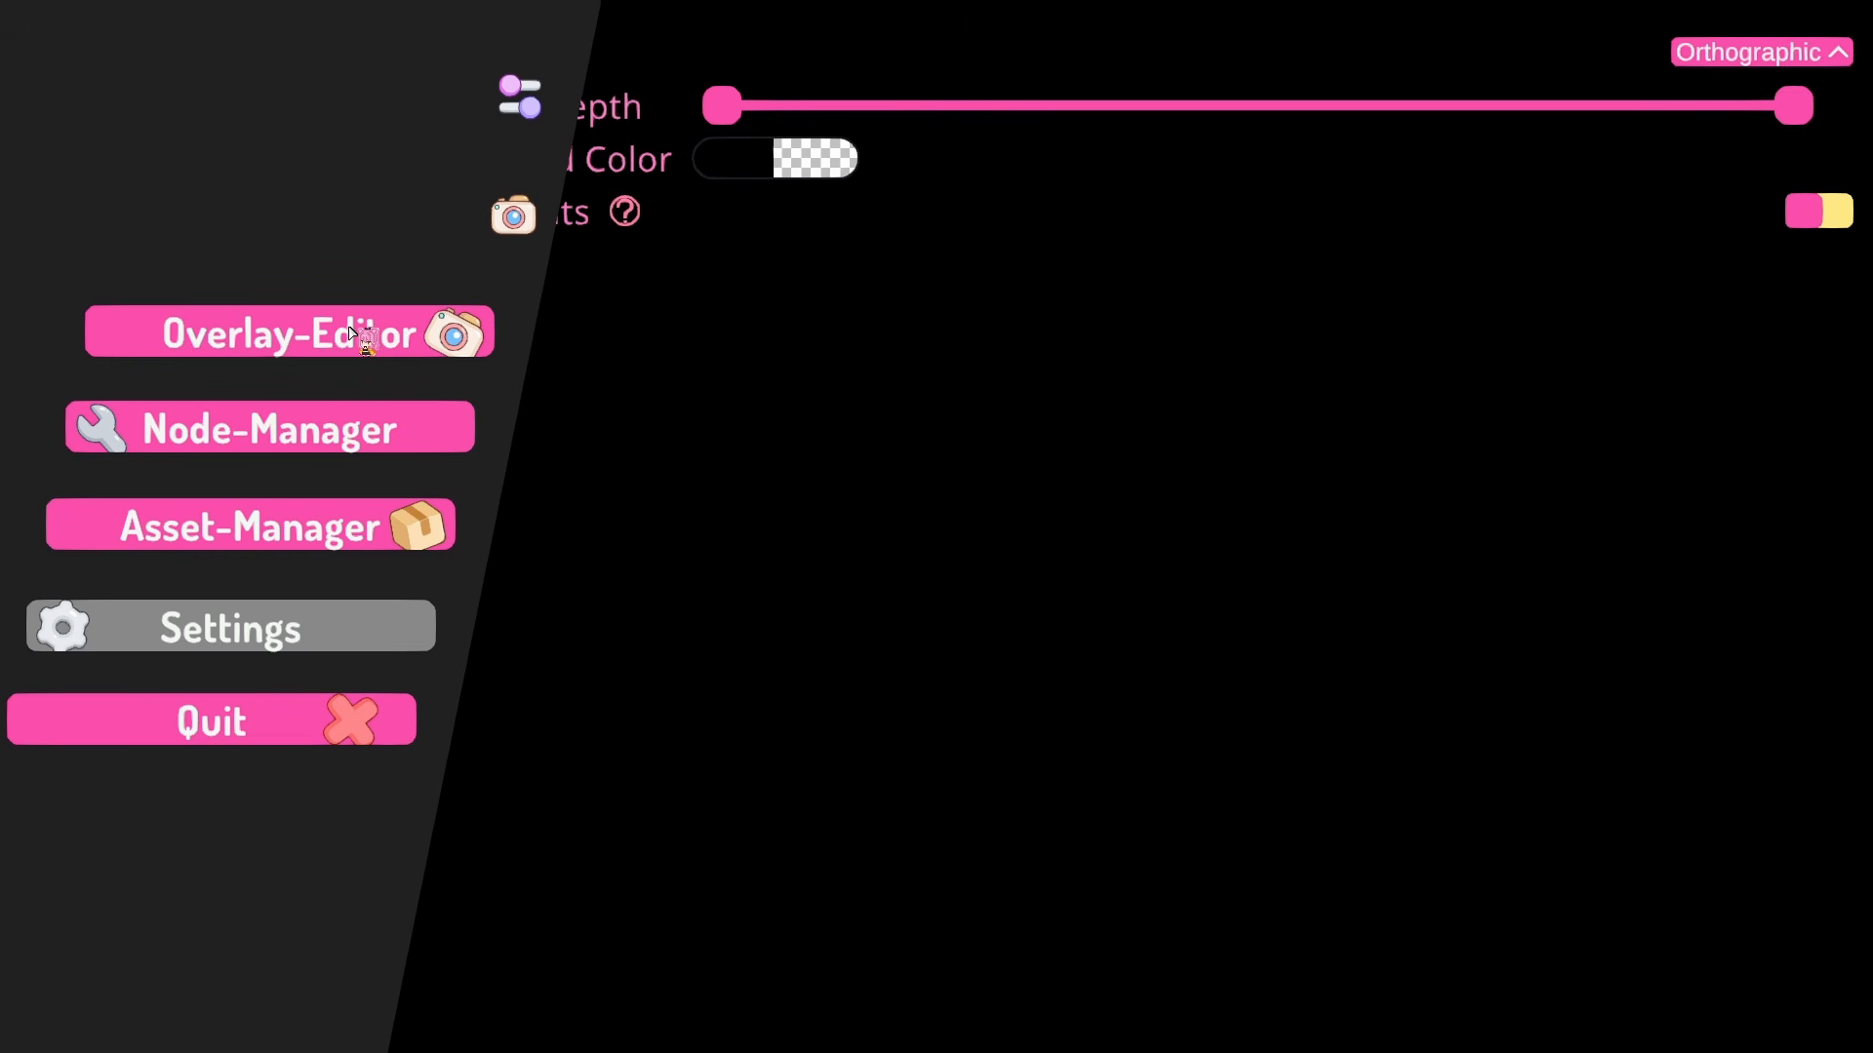
pyautogui.click(376, 340)
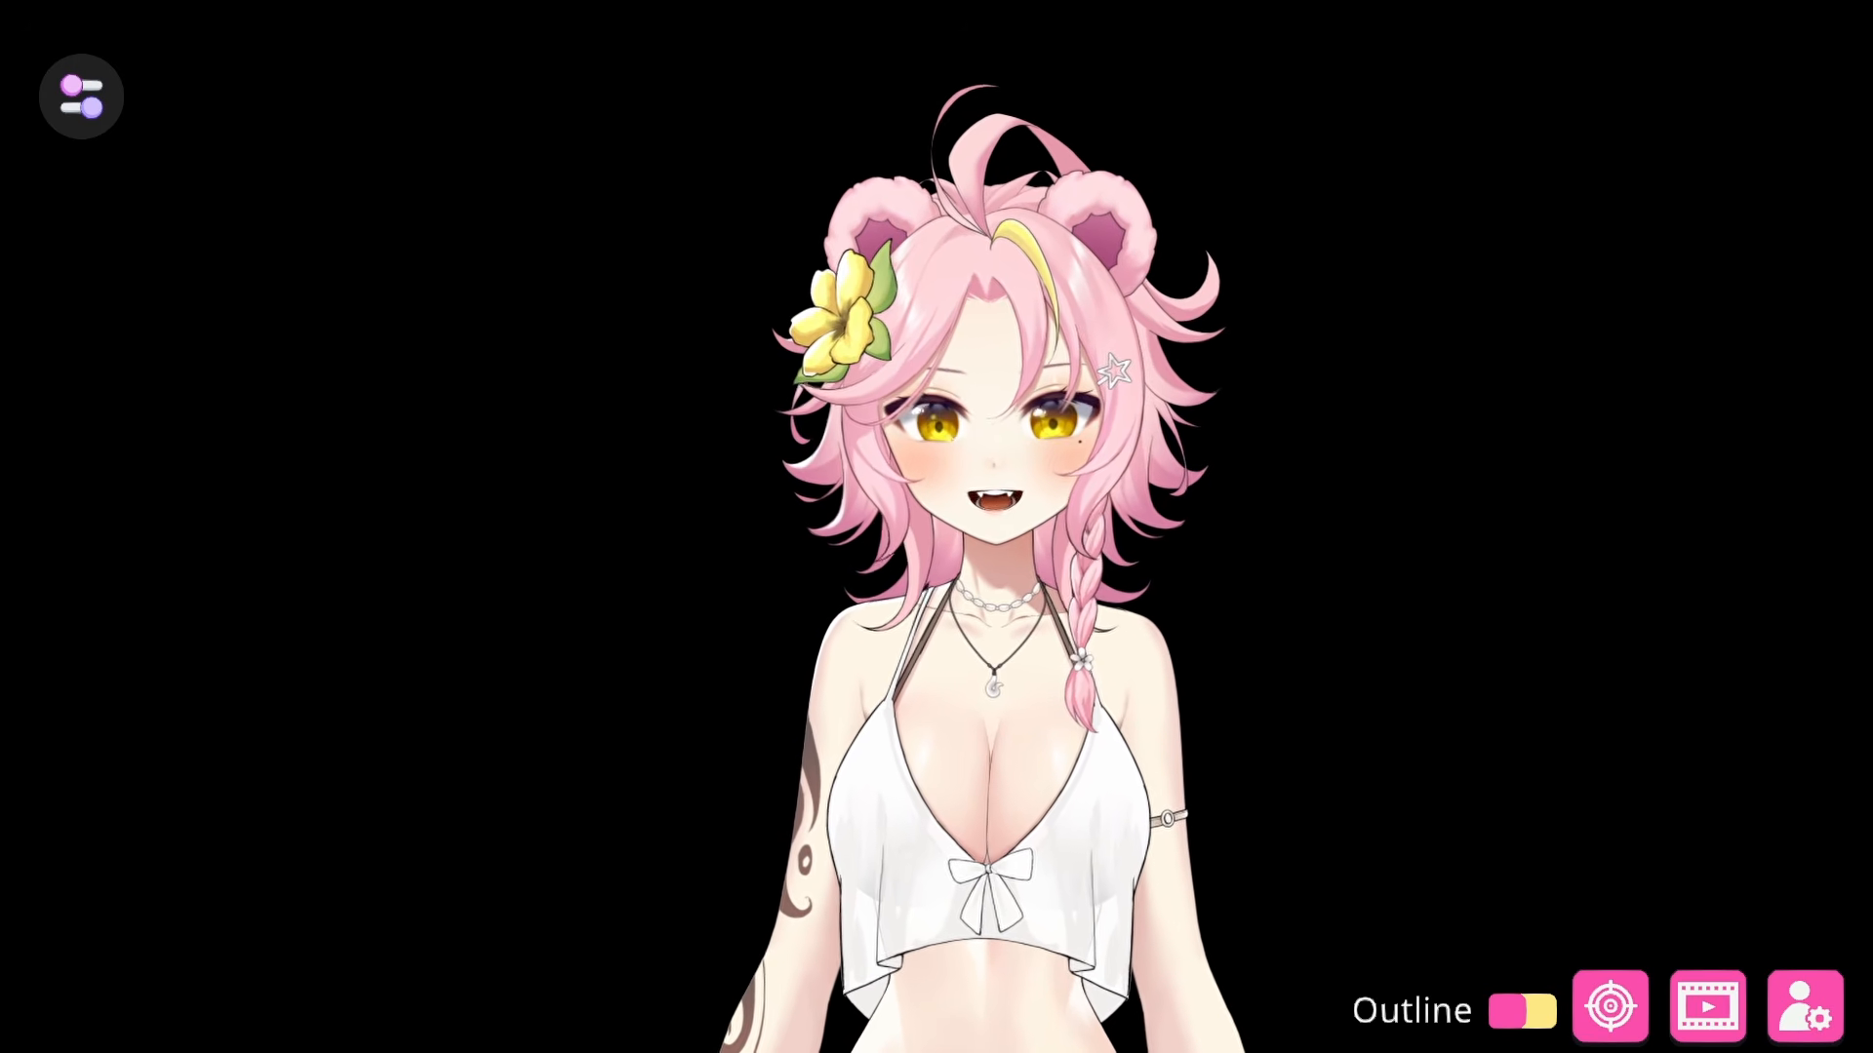
# Step: Preview the overlay with the interface hidden, restore the interface, and switch to the clean camera view again
pyautogui.click(82, 97)
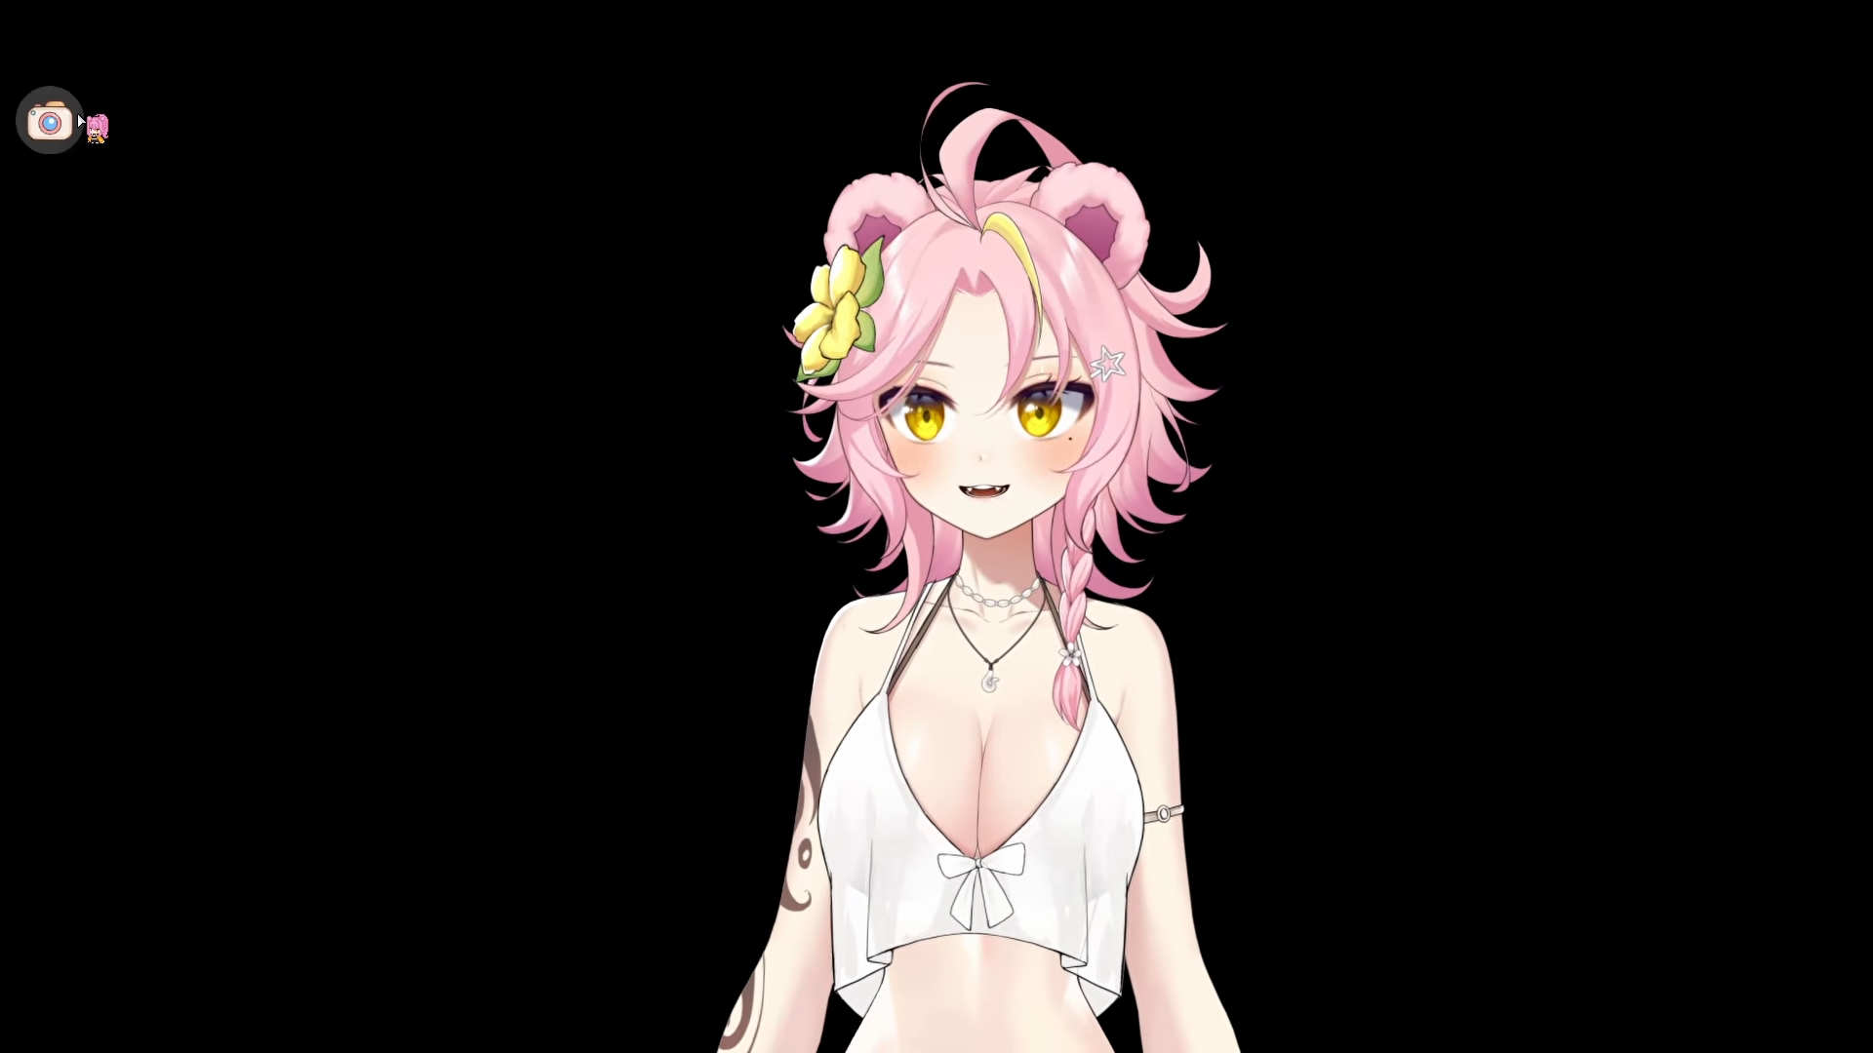
pyautogui.click(51, 119)
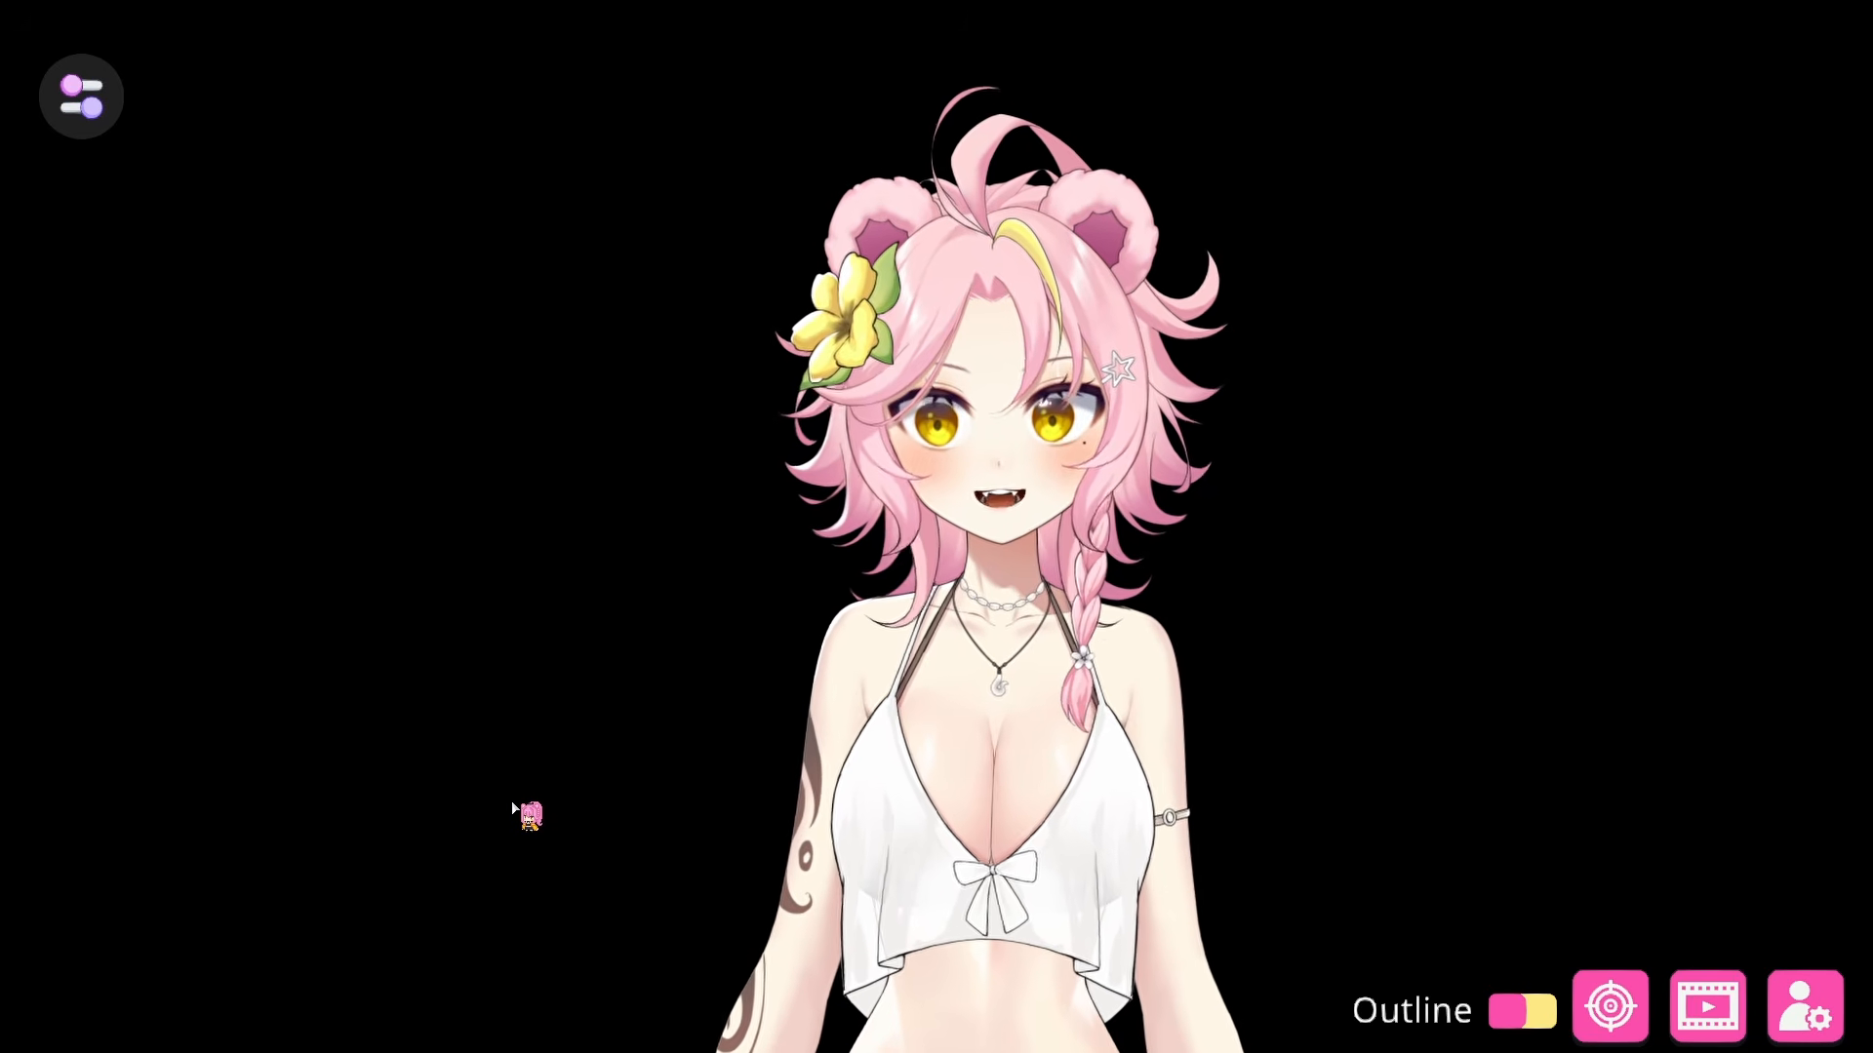
pyautogui.click(88, 98)
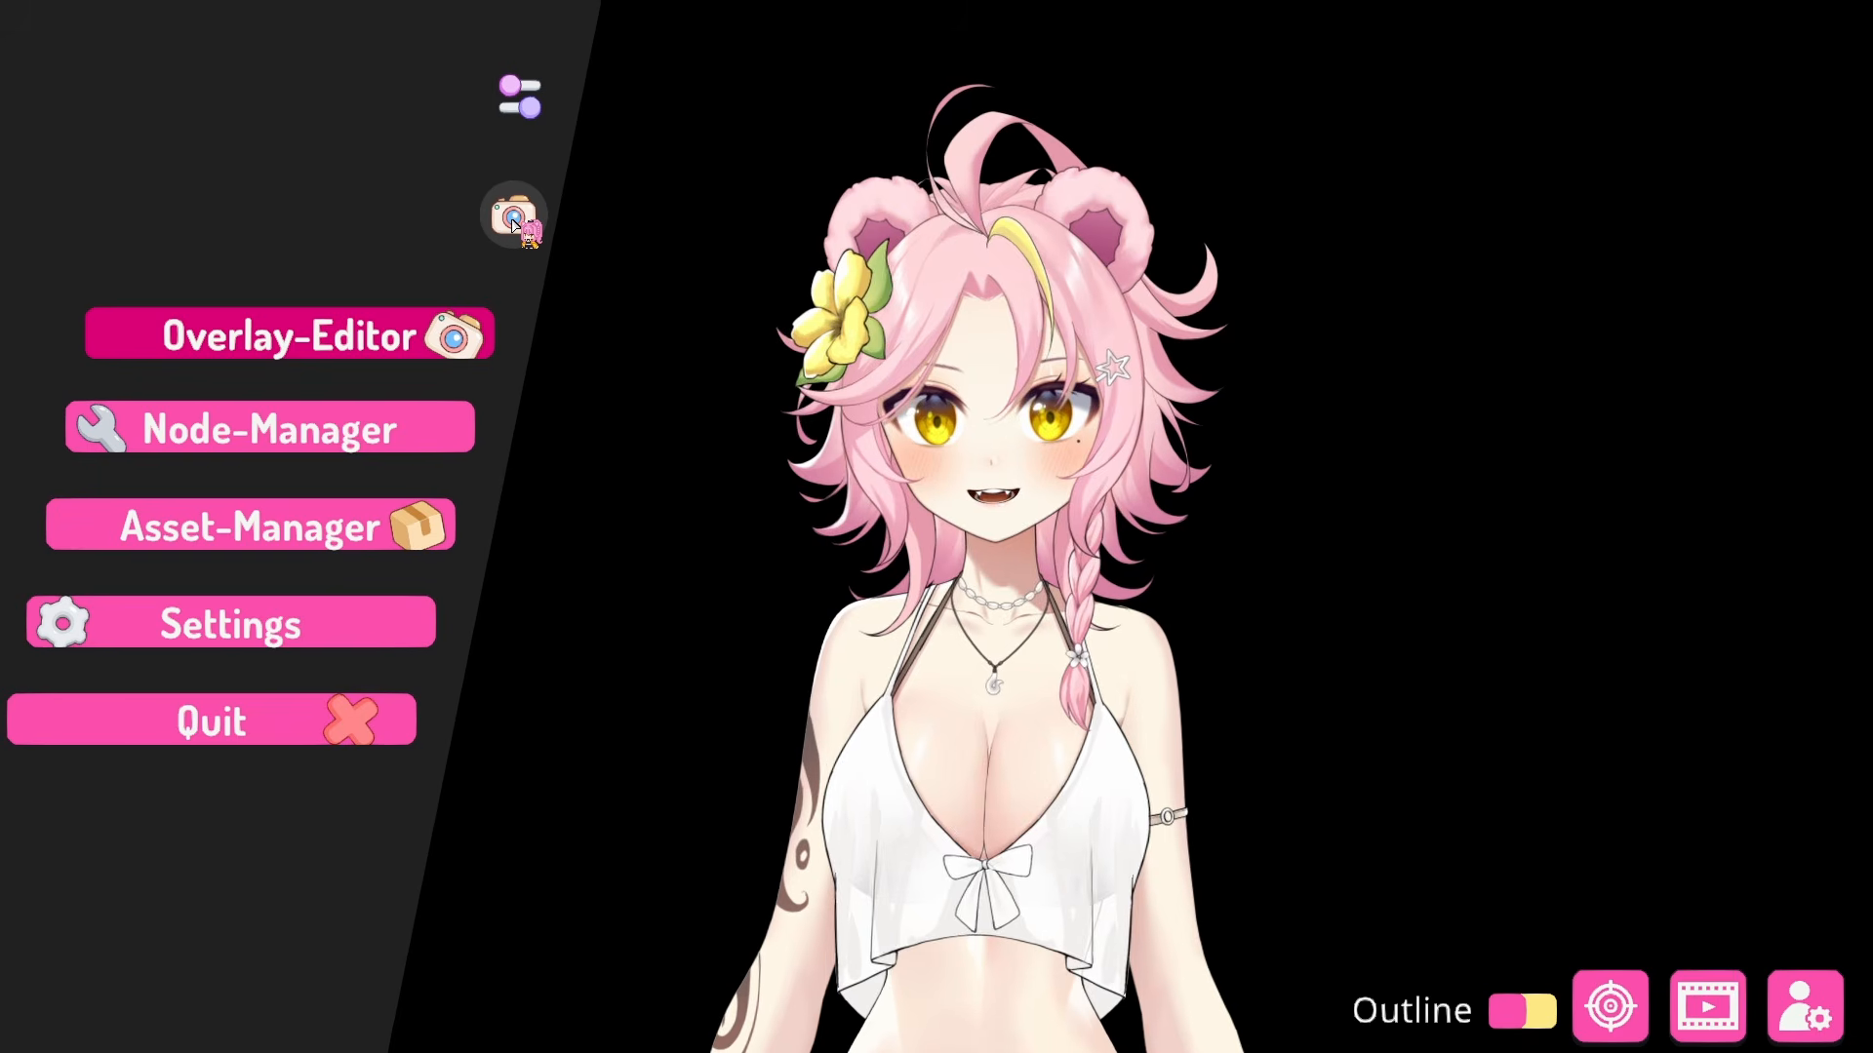
pyautogui.click(512, 213)
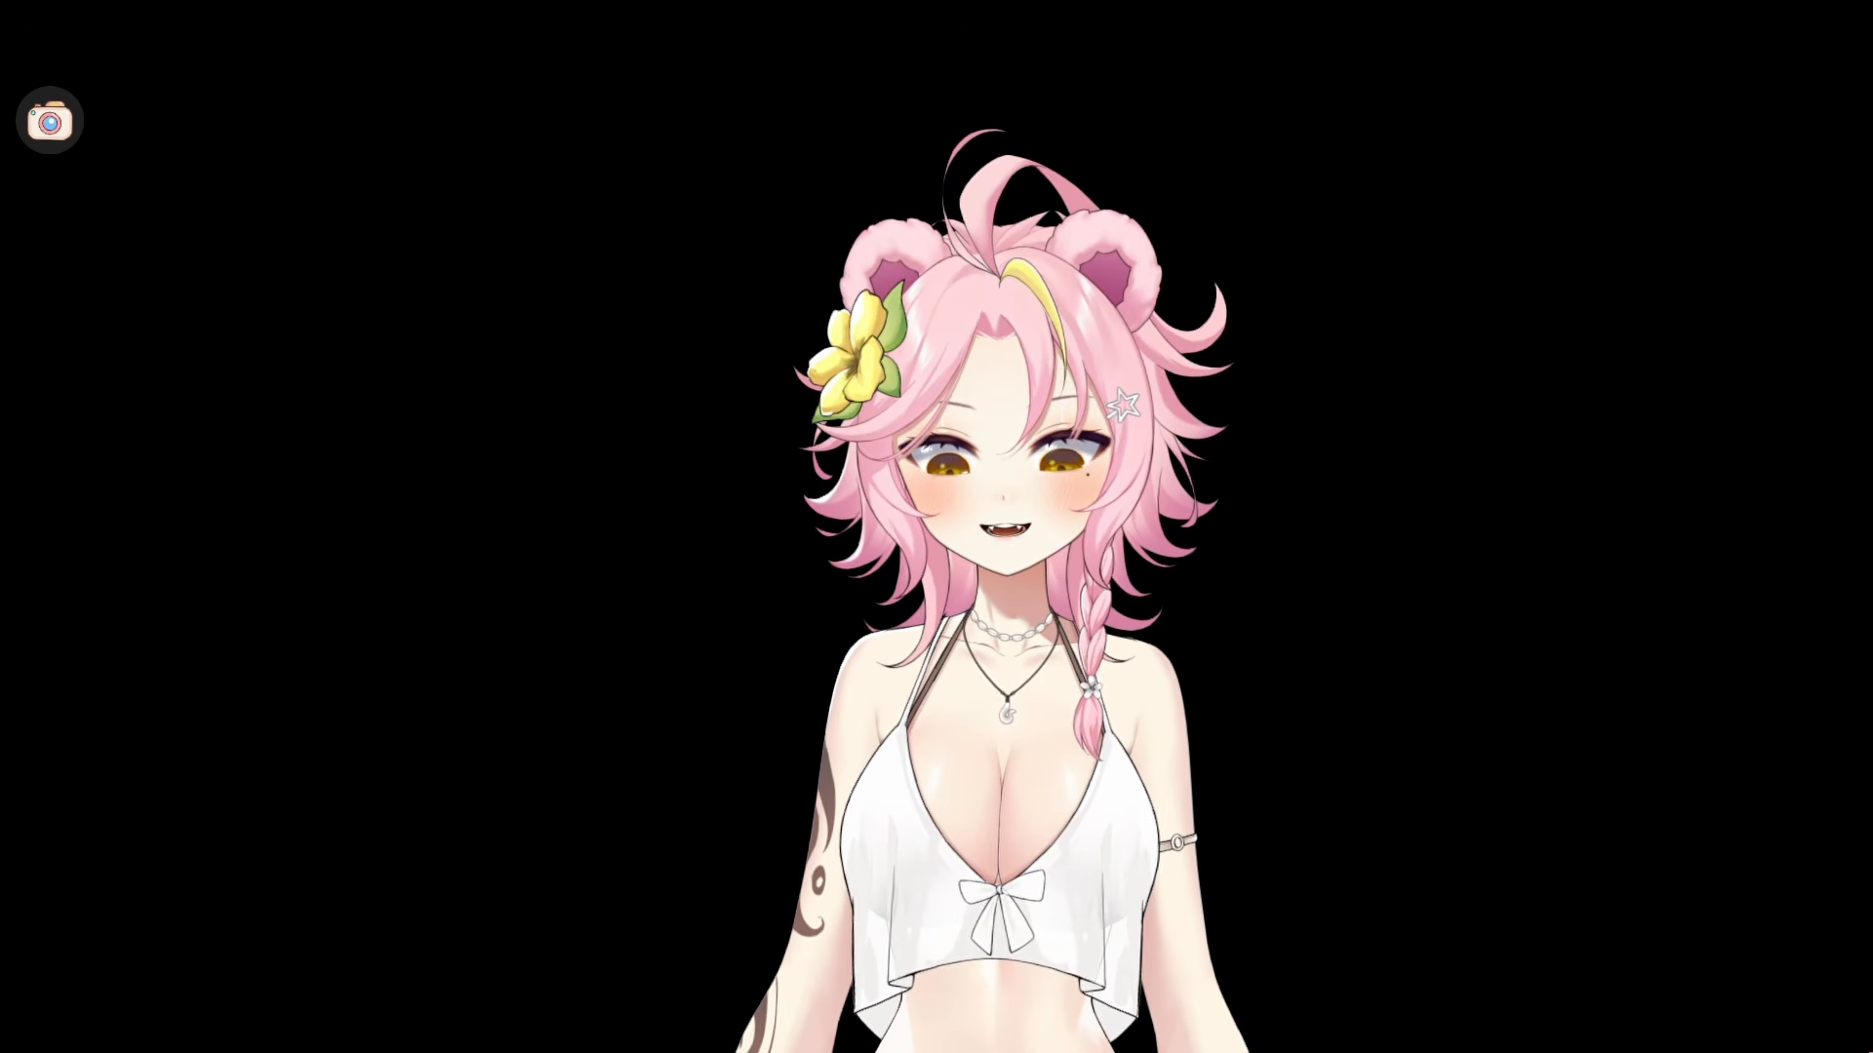
# Step: Switch to VTube Studio, activate Spout2 in the camera settings, and read the Spout2 installation information
pyautogui.doubleClick(574, 954)
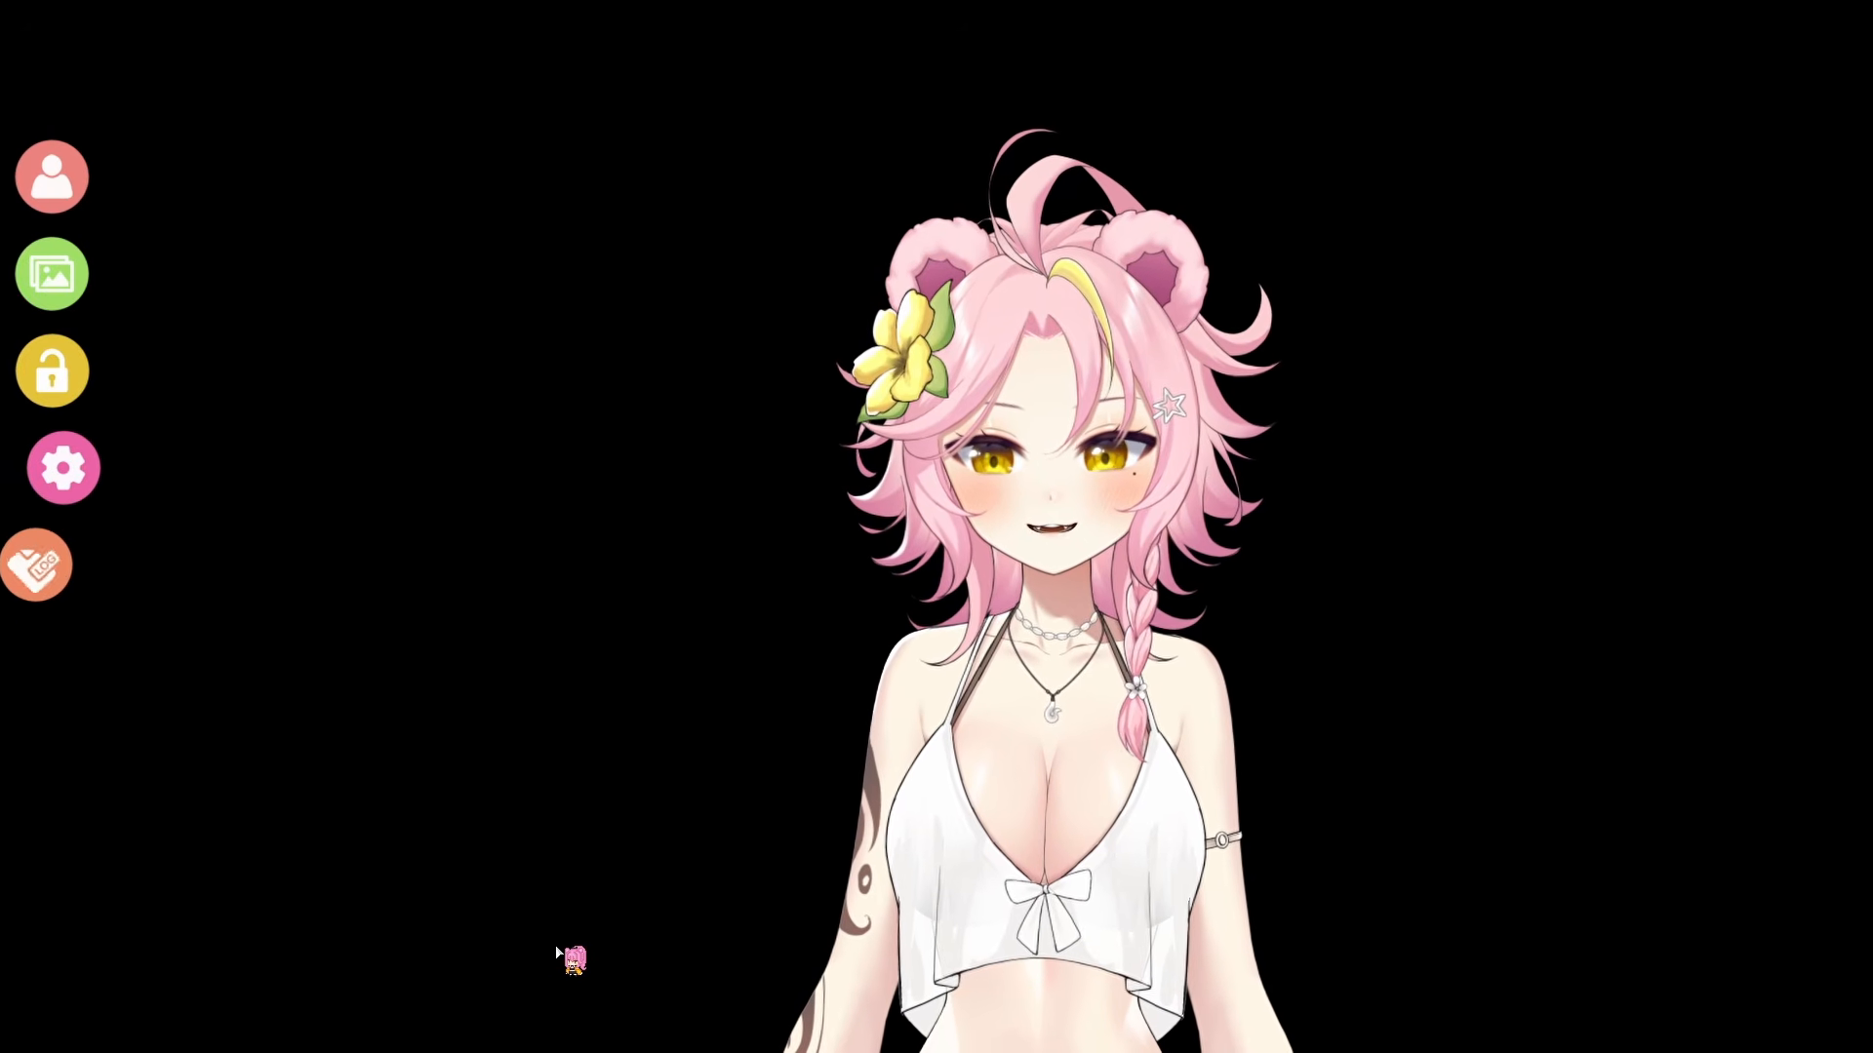
pyautogui.click(51, 468)
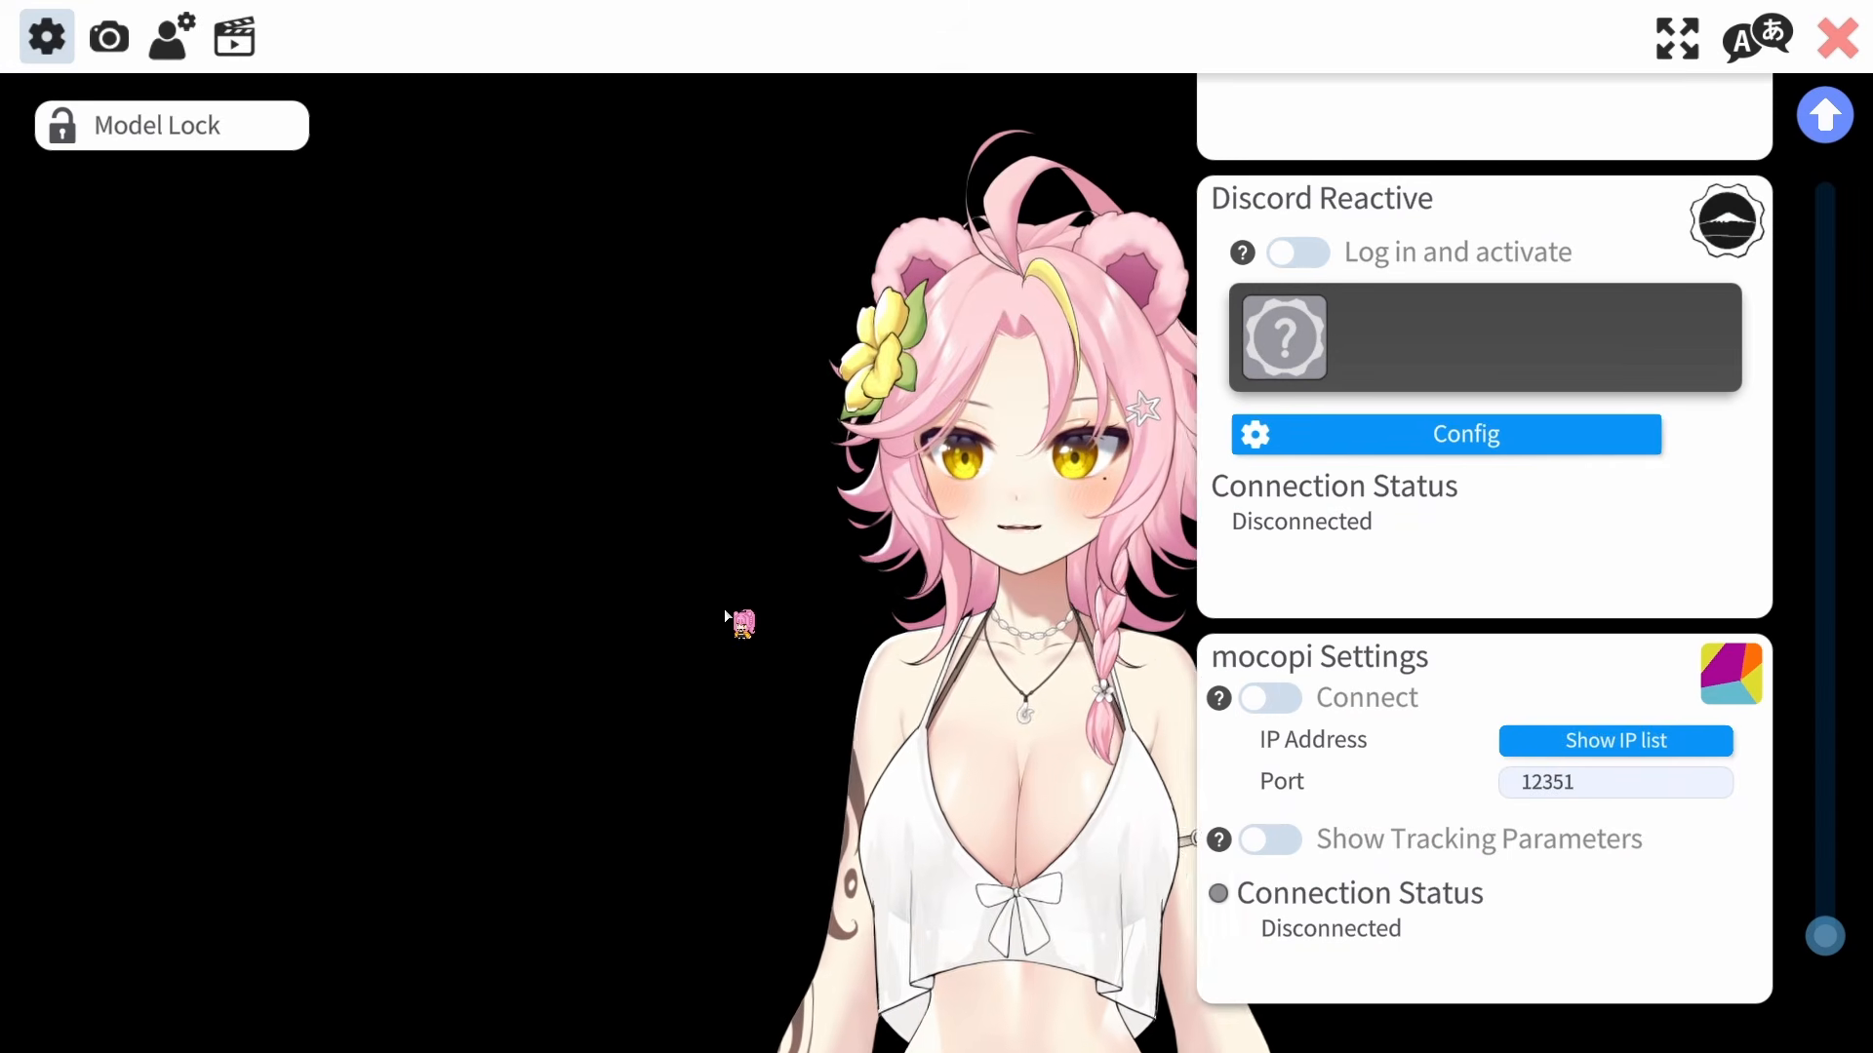
pyautogui.click(111, 41)
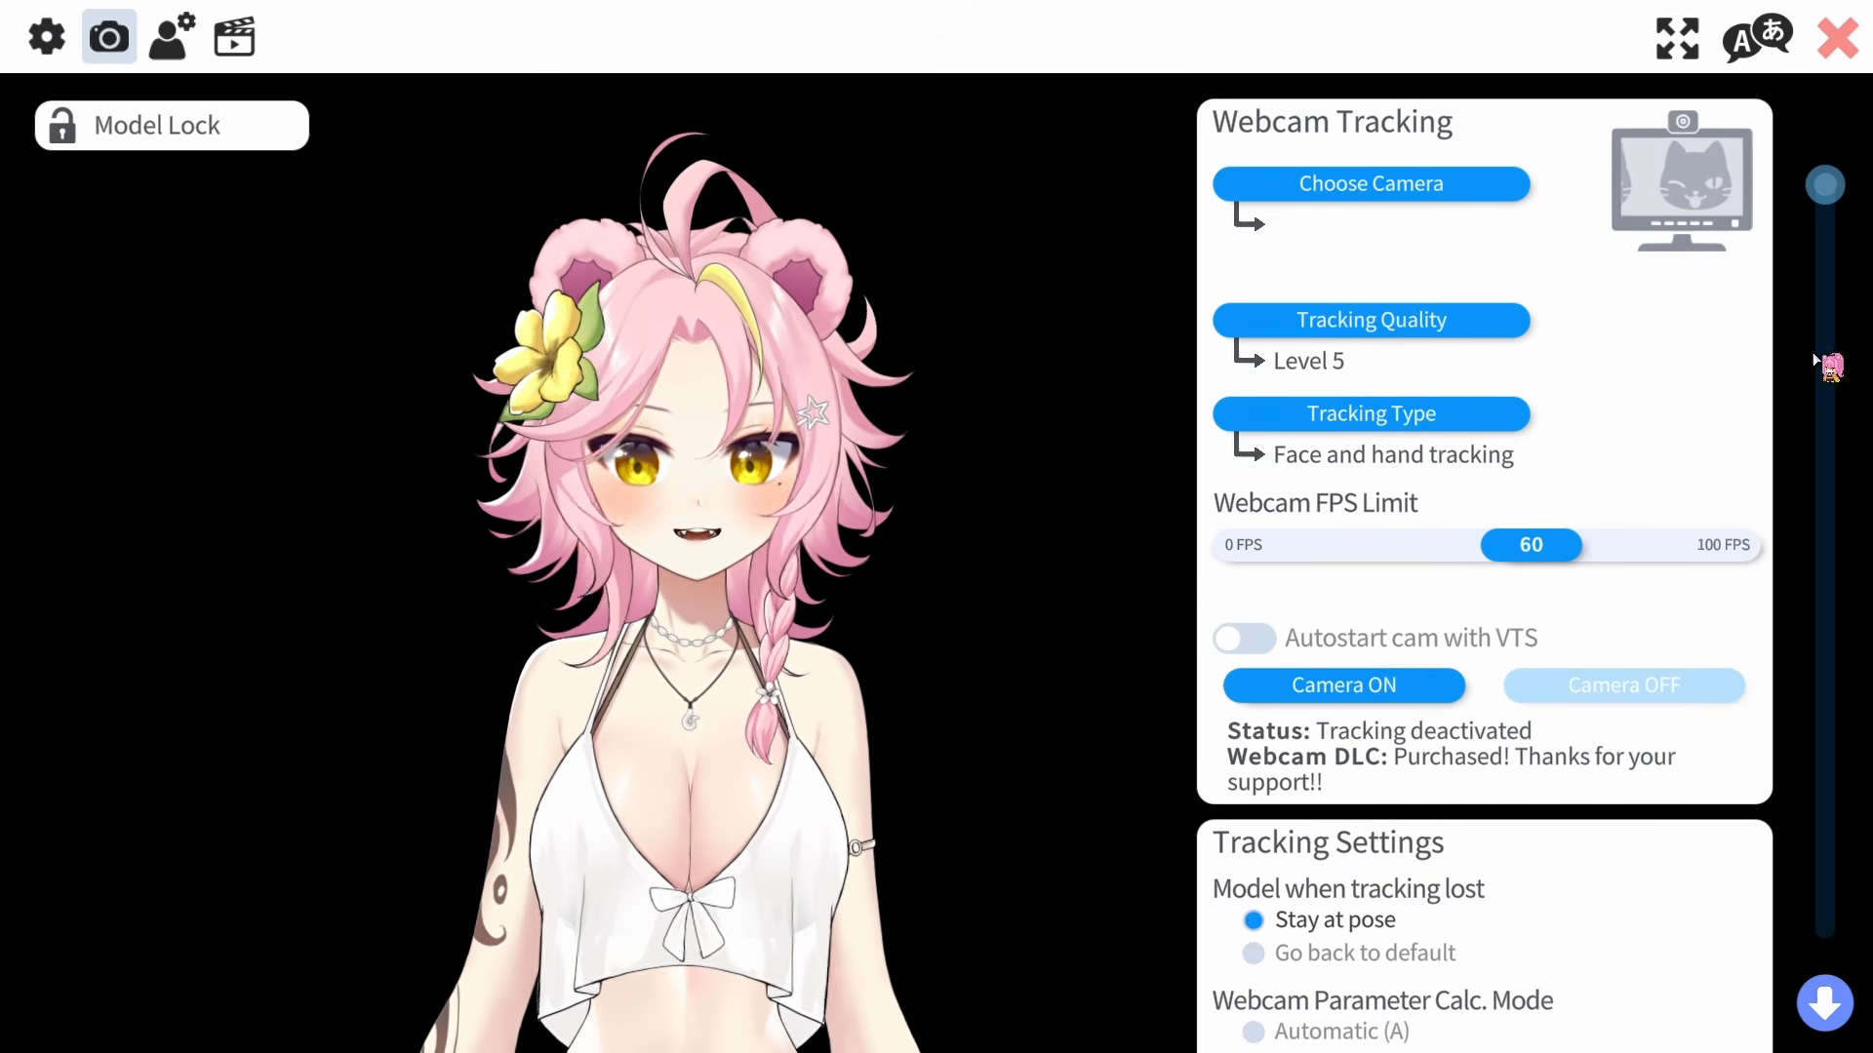
pyautogui.moveTo(1824, 179); pyautogui.dragTo(1842, 883)
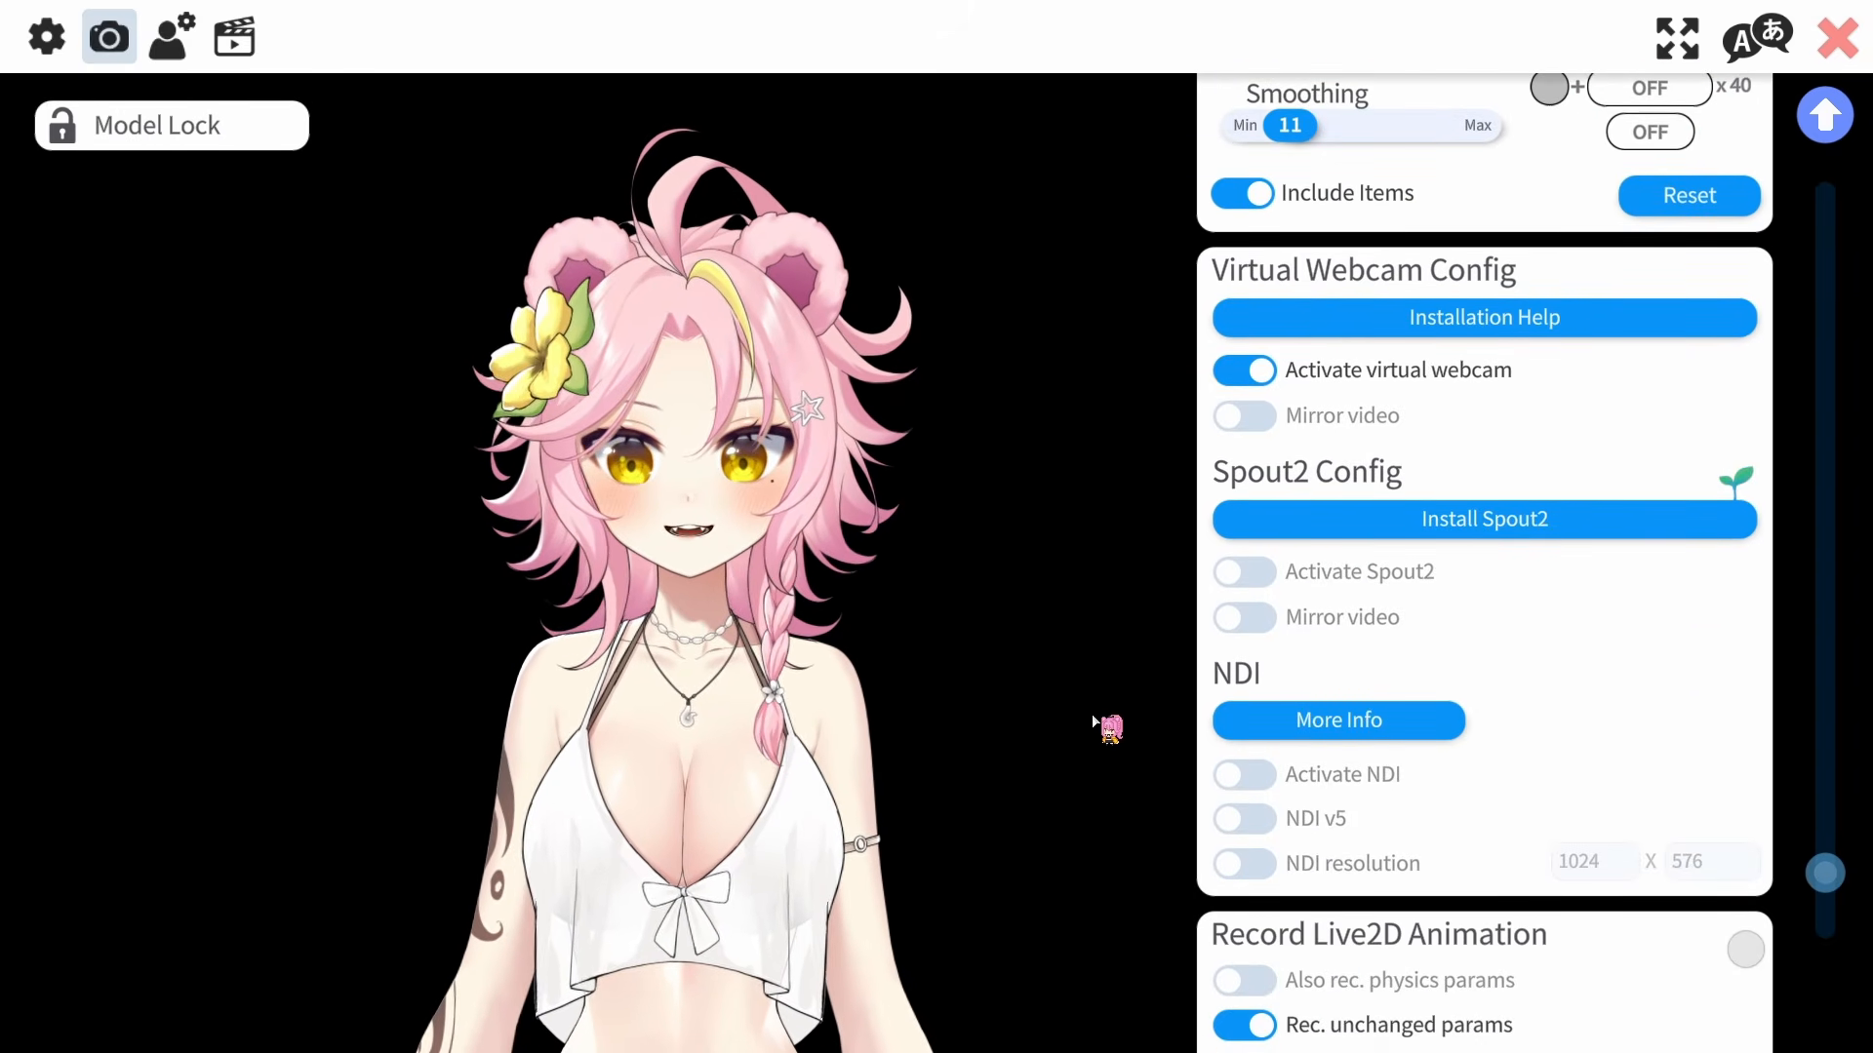
pyautogui.click(1249, 575)
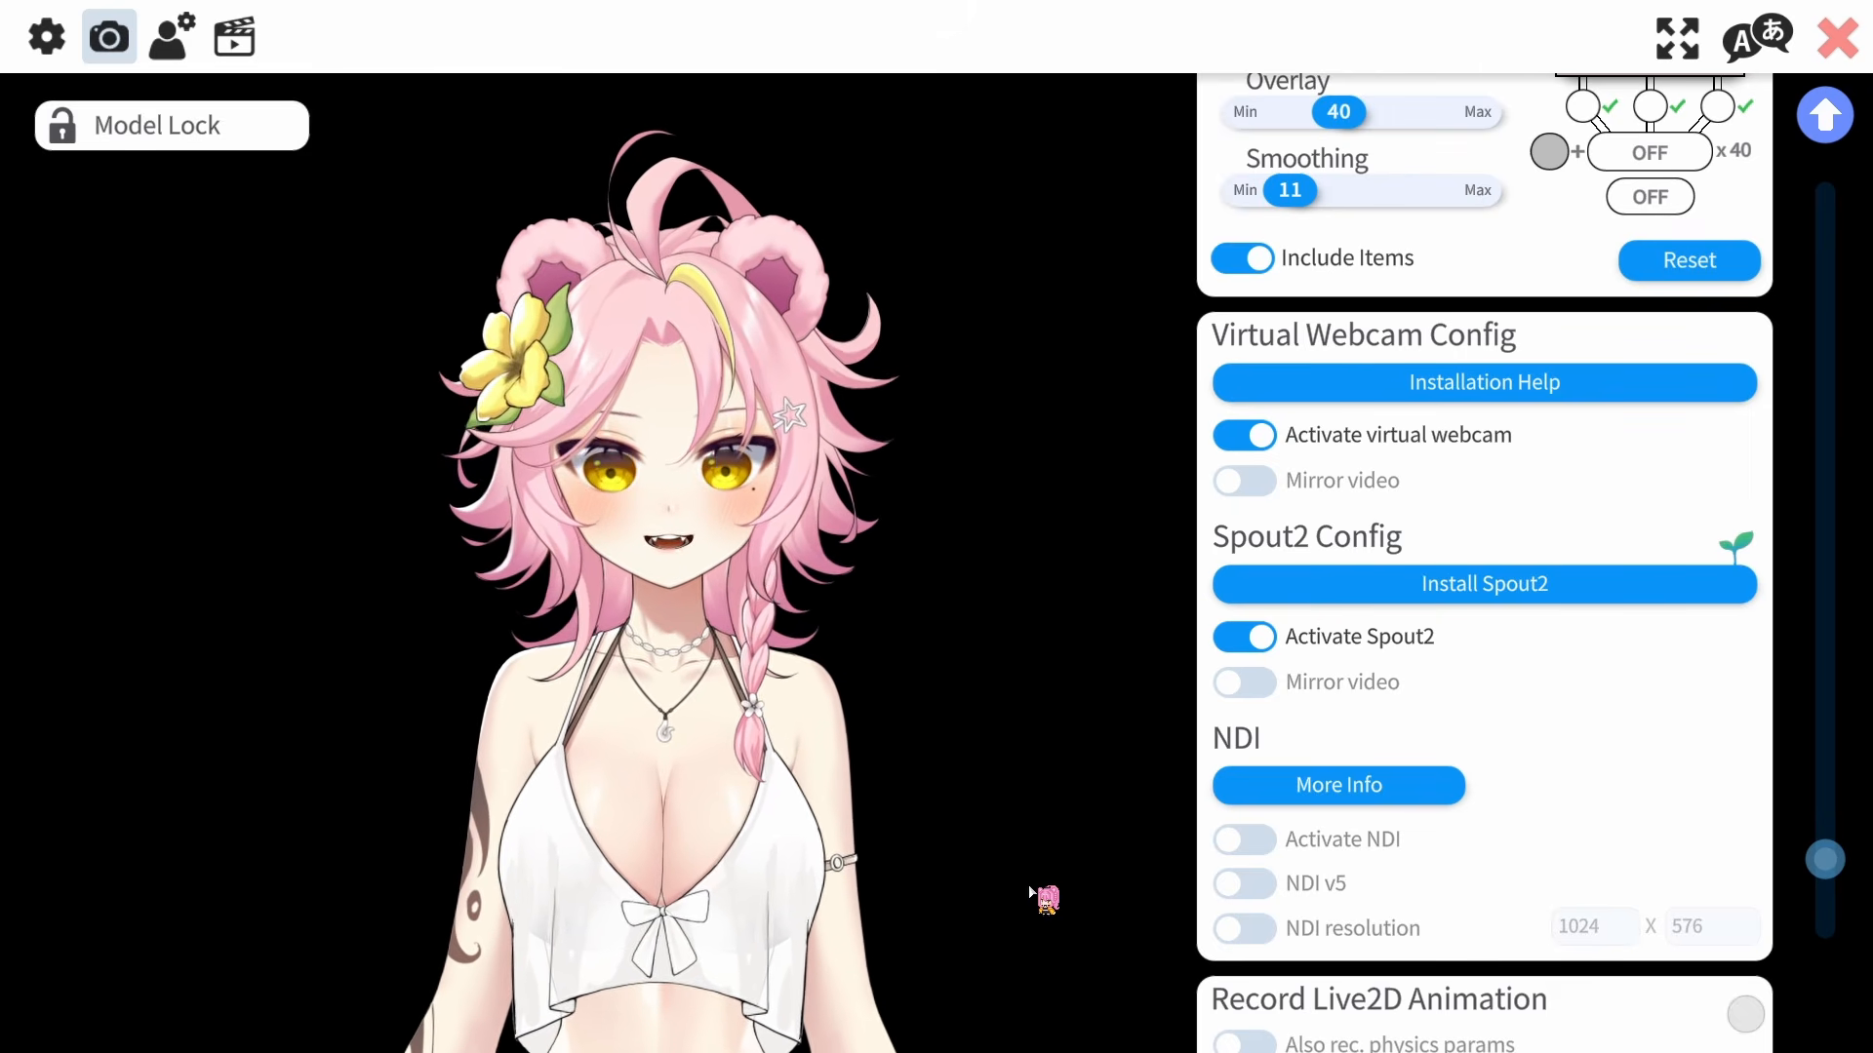
pyautogui.click(1560, 589)
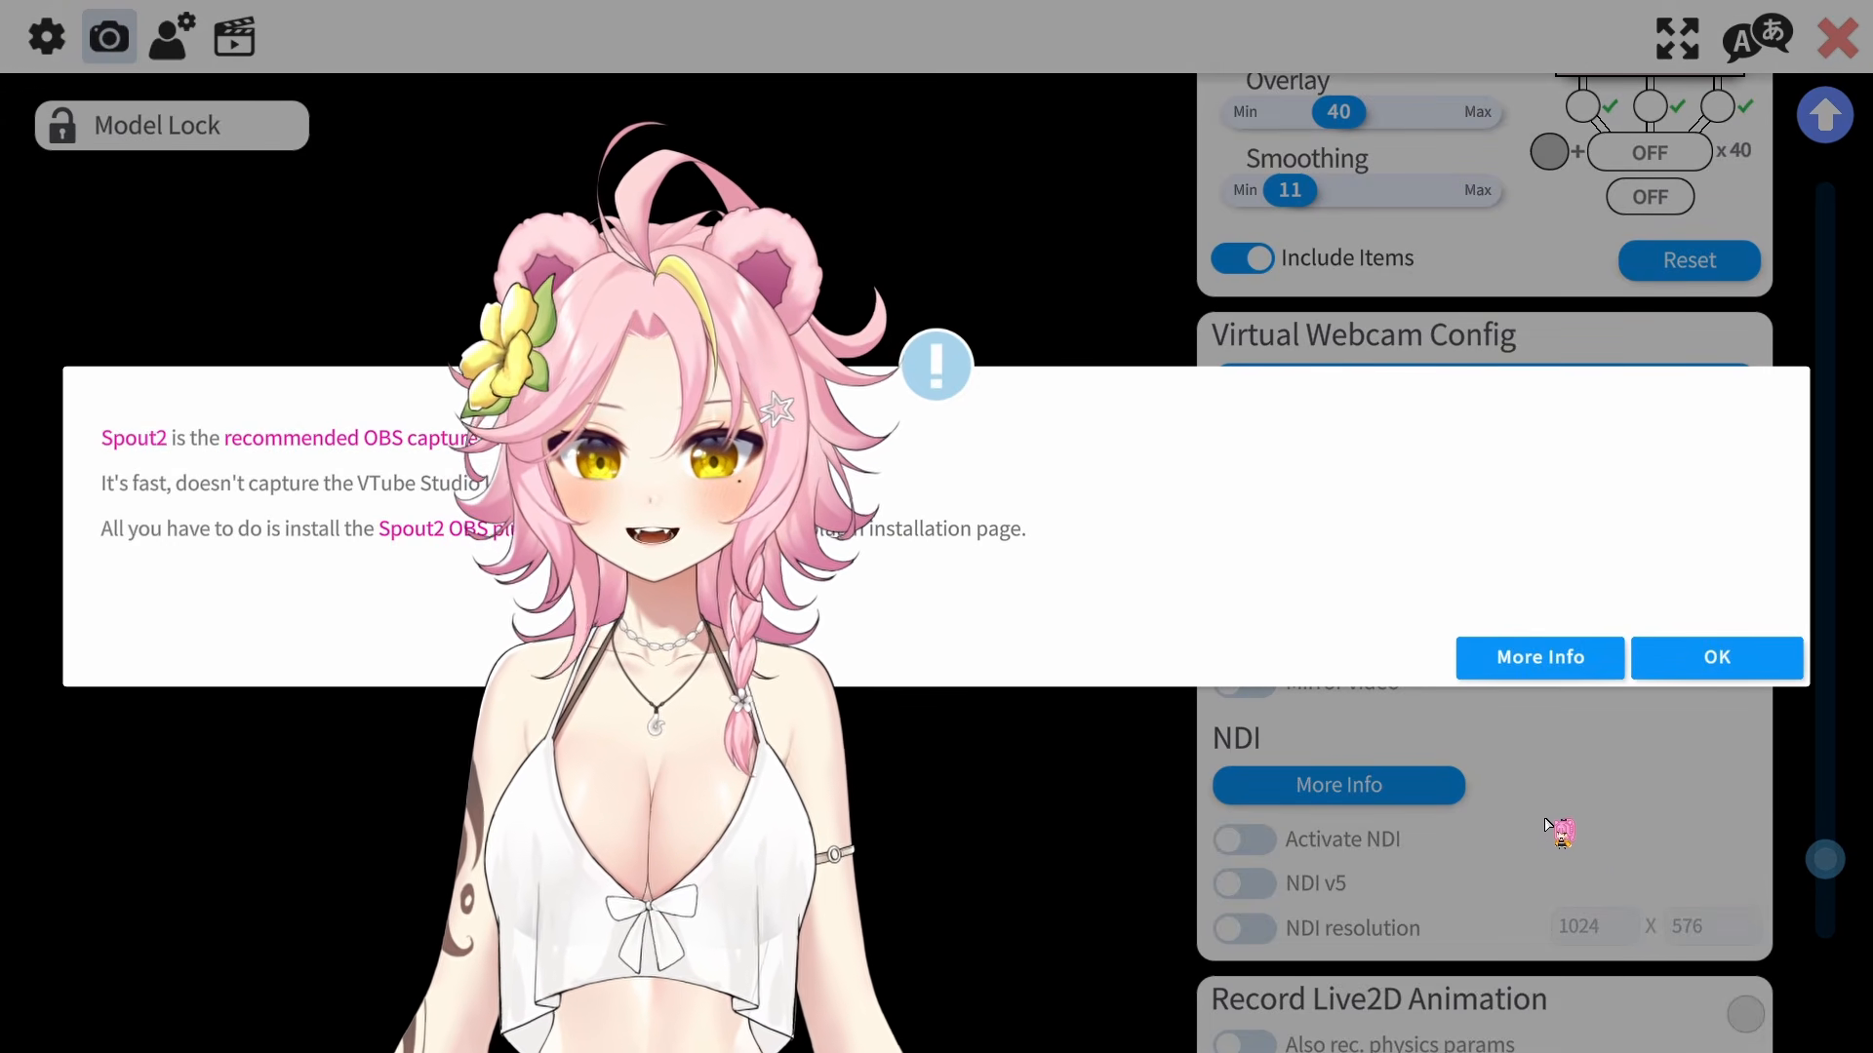
pyautogui.click(1710, 673)
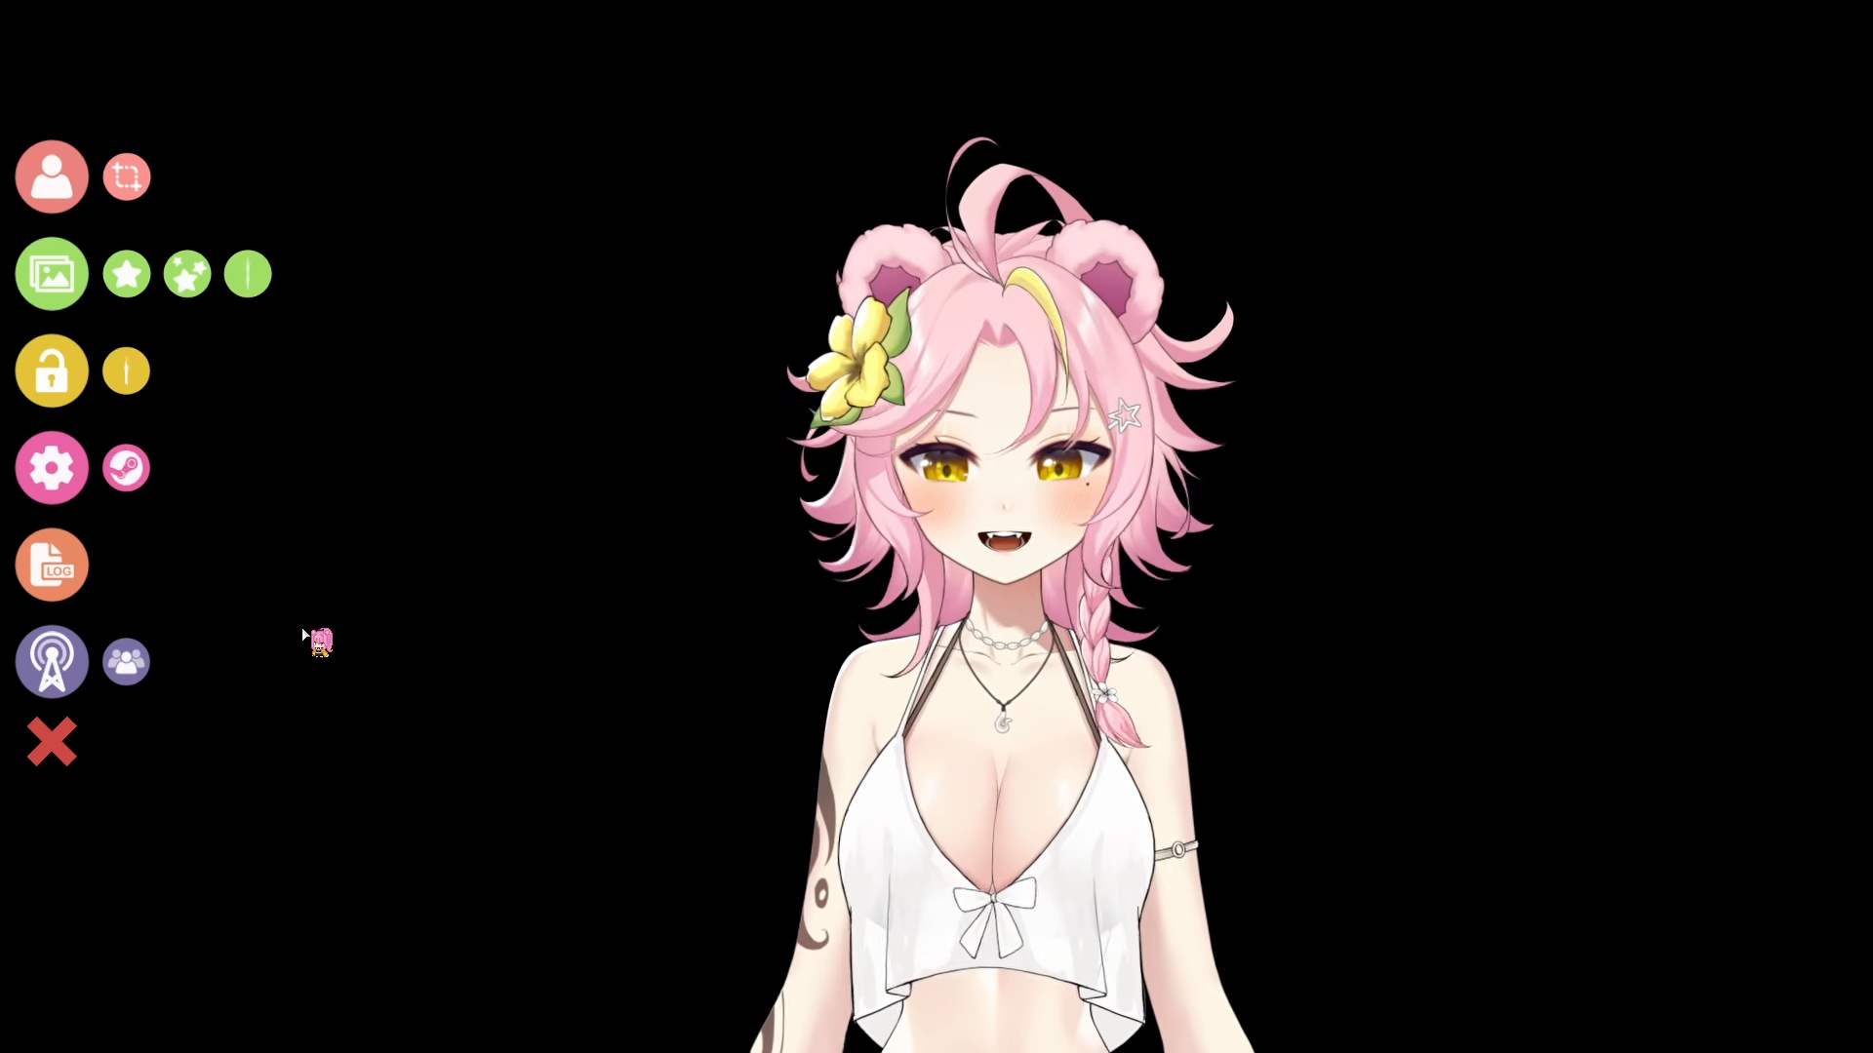
# Step: Set the VTube Studio background to ColorPicker and hide the main controls
pyautogui.click(52, 273)
pyautogui.moveTo(1415, 156); pyautogui.dragTo(1389, 824)
pyautogui.click(908, 602)
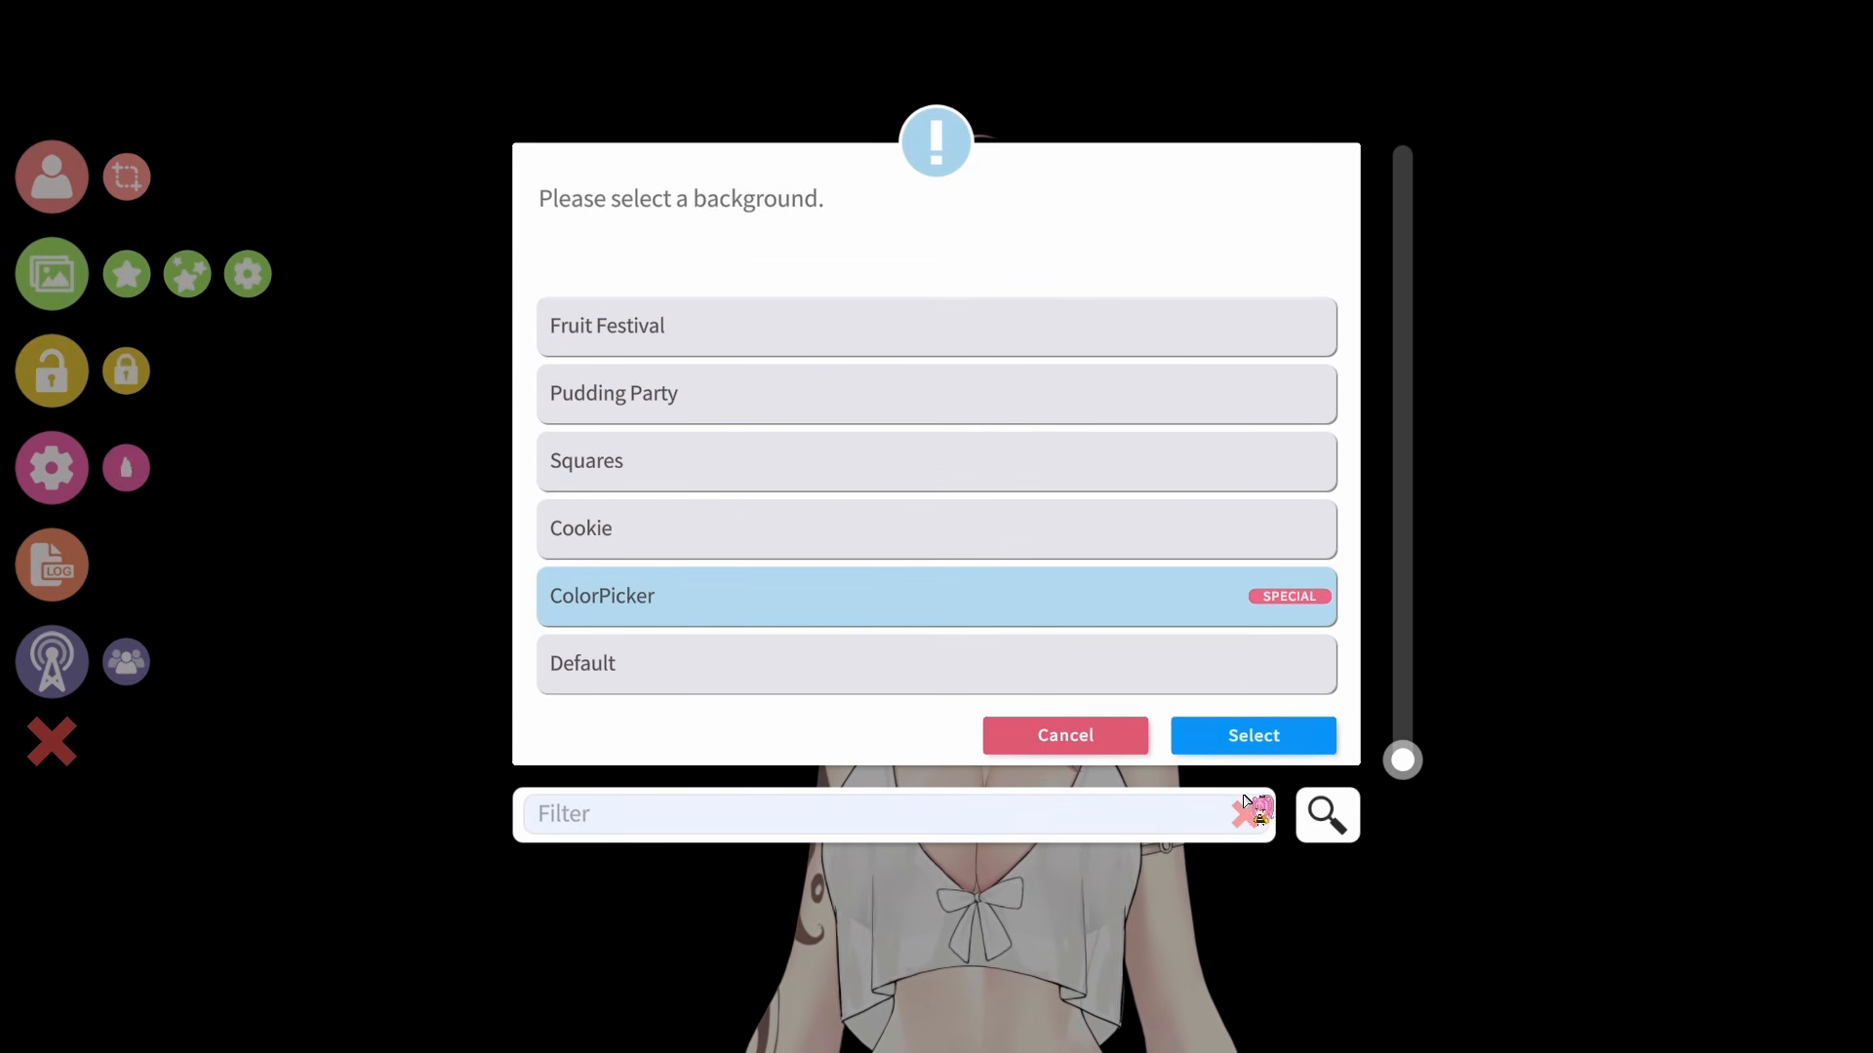
pyautogui.click(1273, 741)
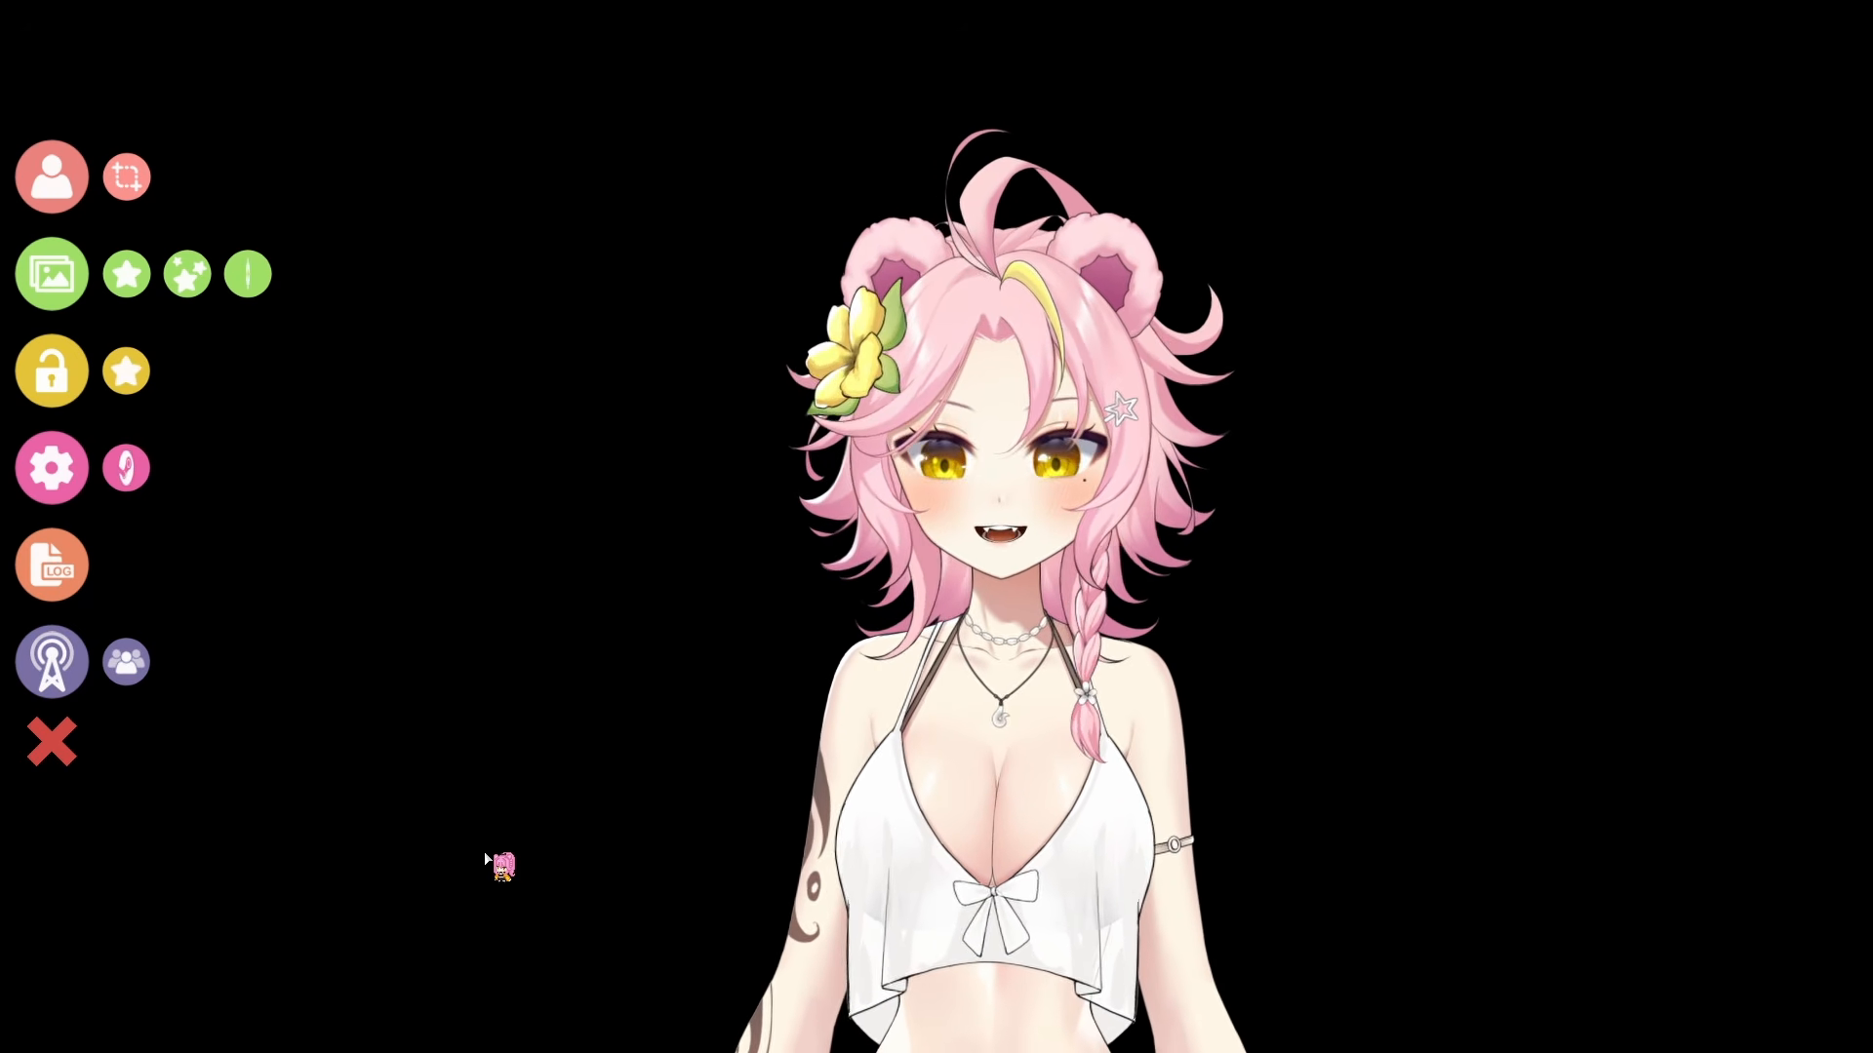
pyautogui.doubleClick(366, 658)
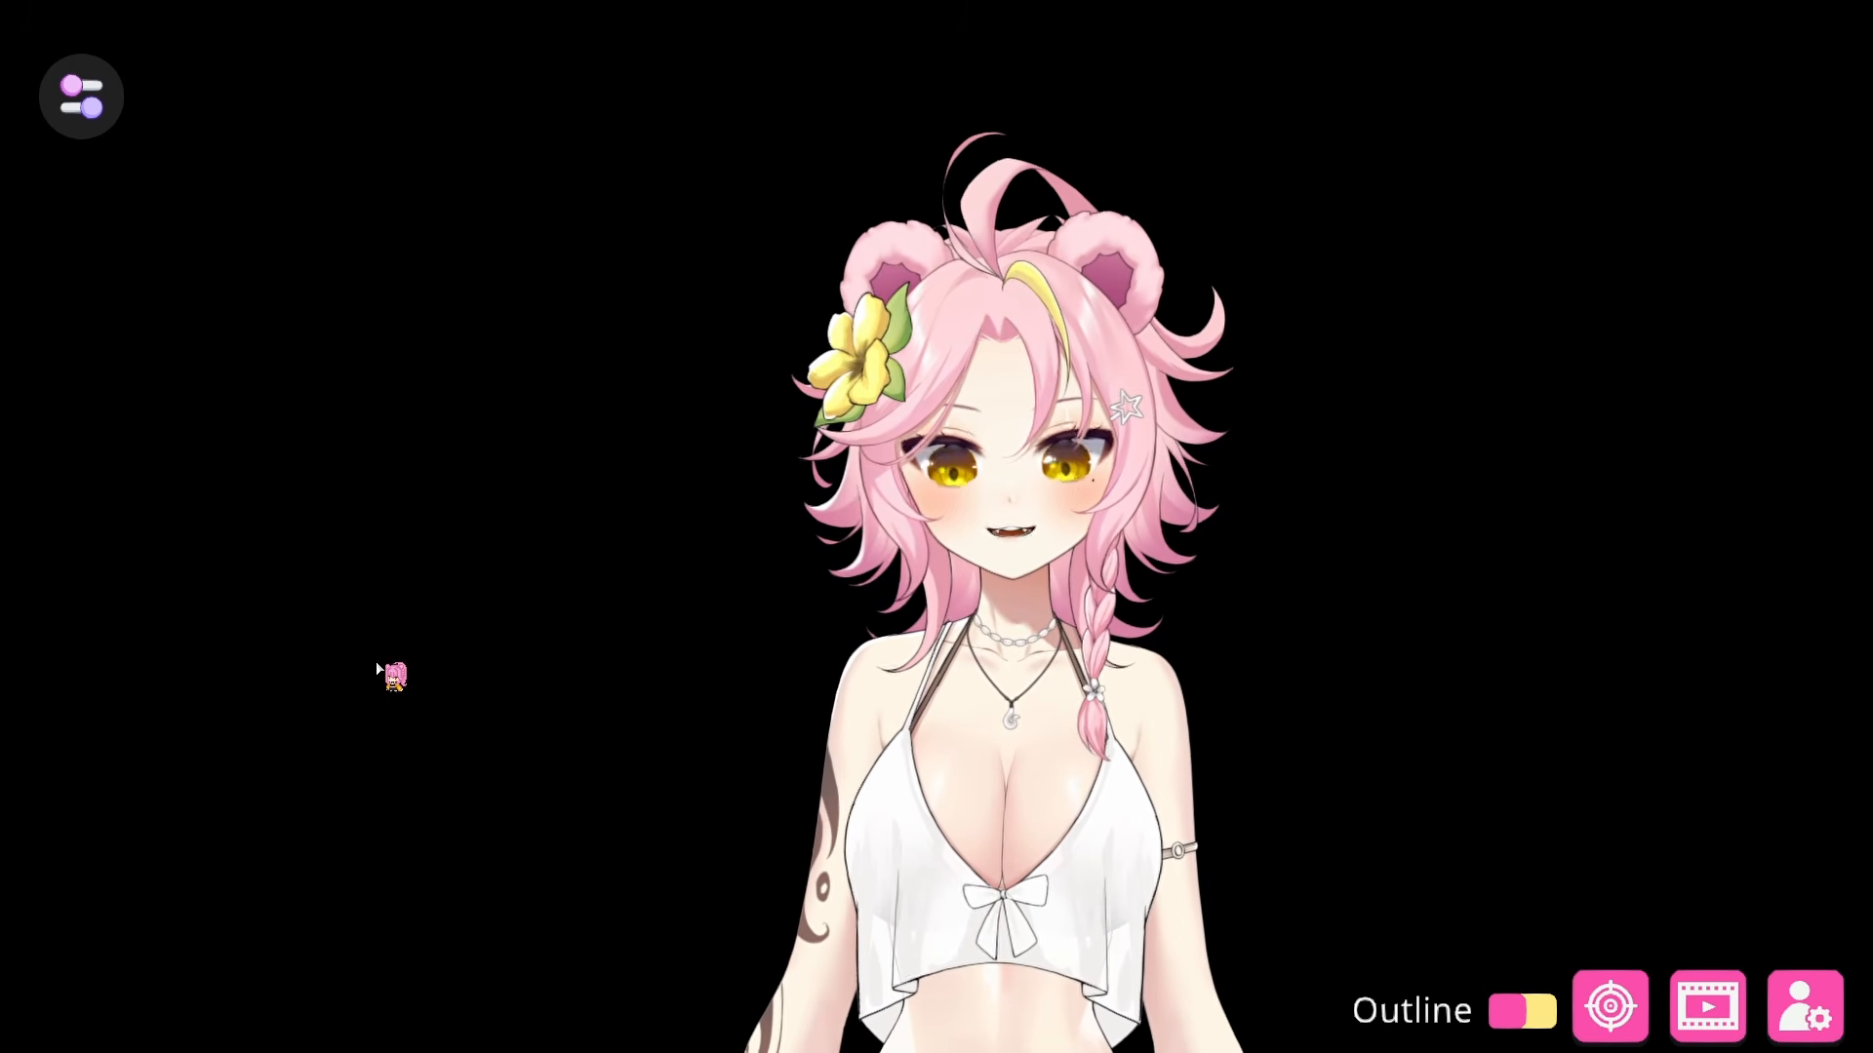
# Step: Switch to VConnect, connect it to VTube Studio, and allow the plugin's API access and its permission to load custom images
pyautogui.click(82, 96)
pyautogui.click(357, 624)
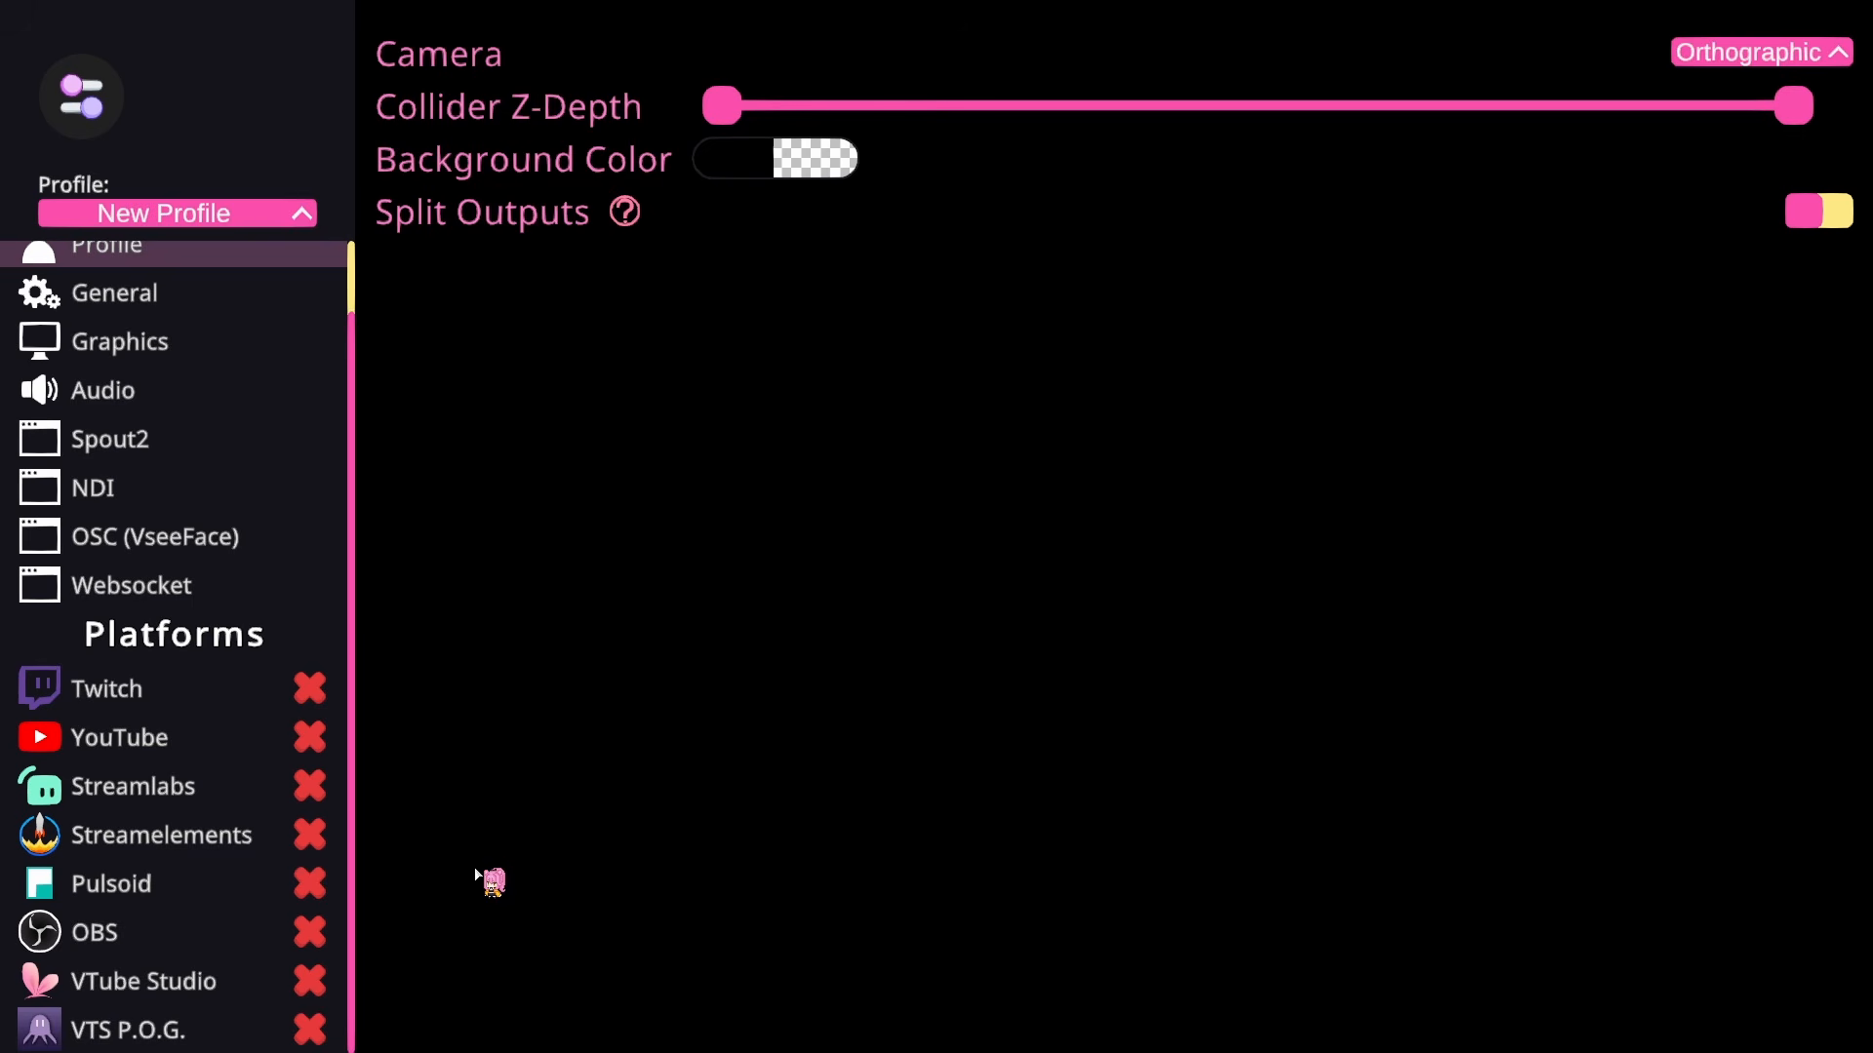
pyautogui.click(255, 988)
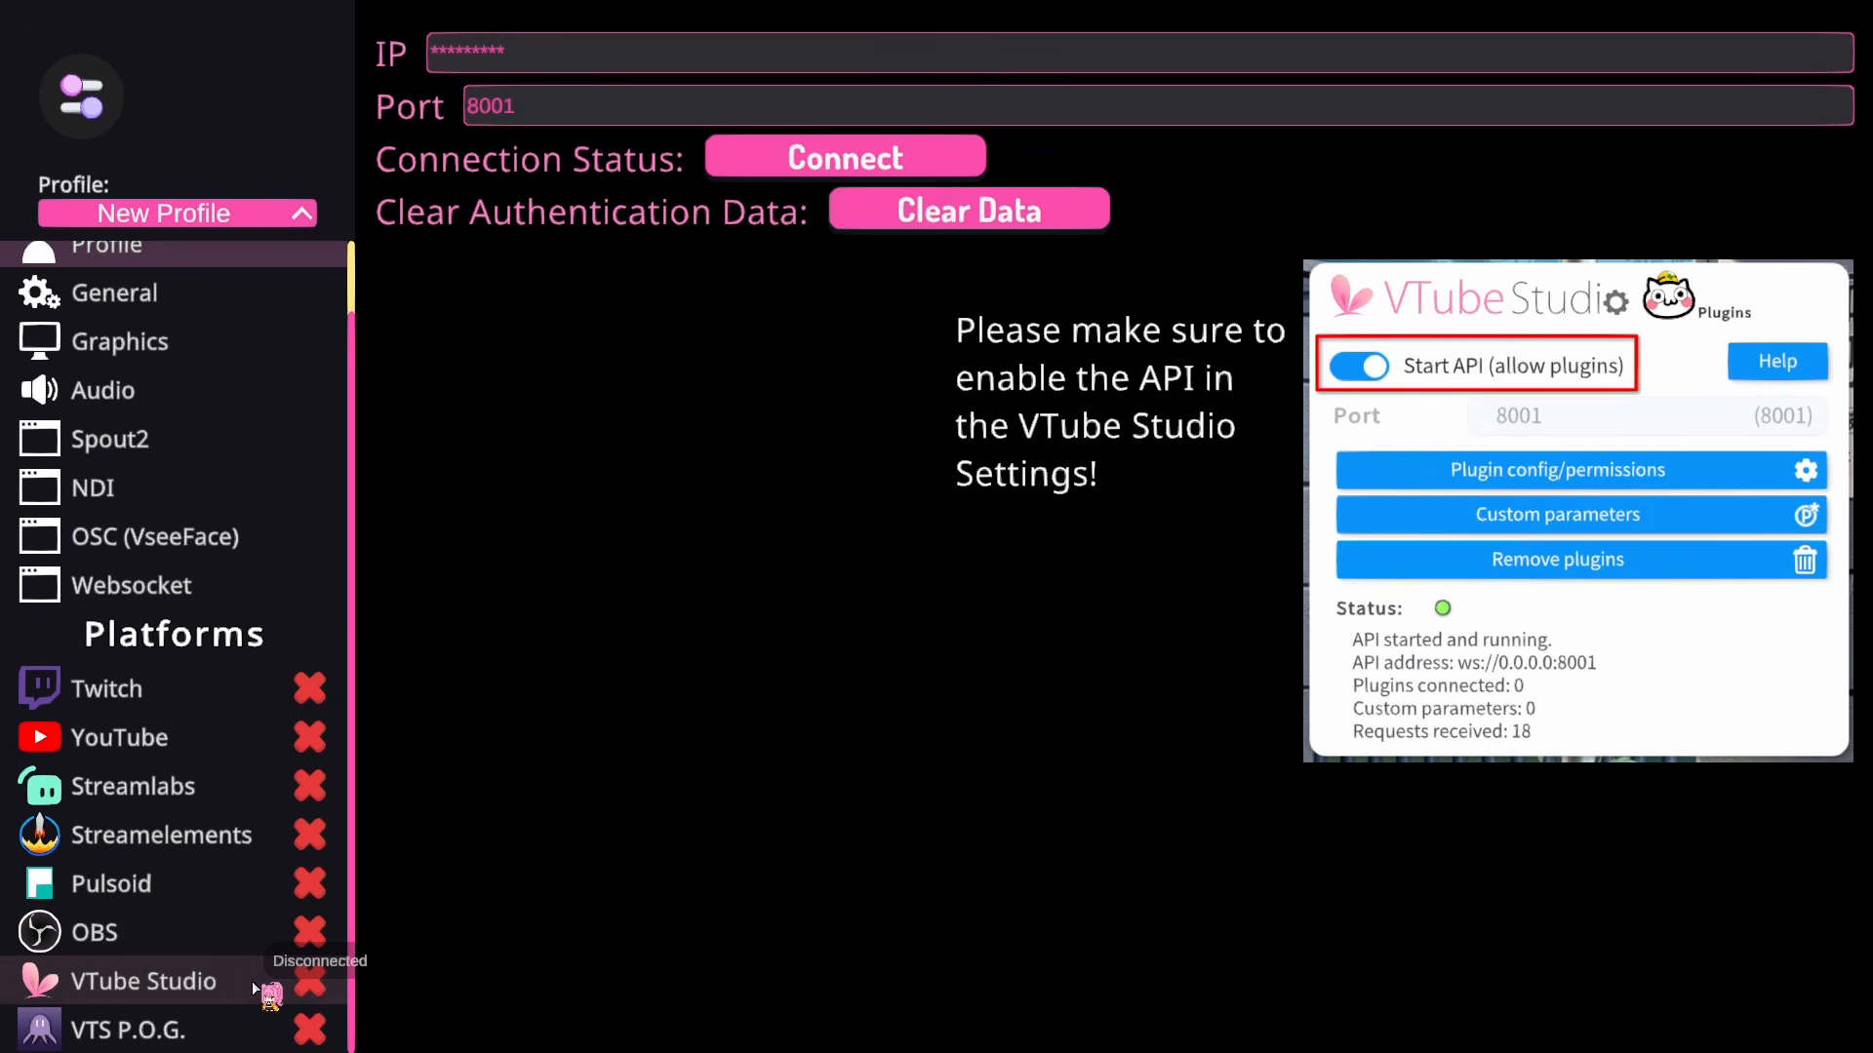
pyautogui.click(768, 156)
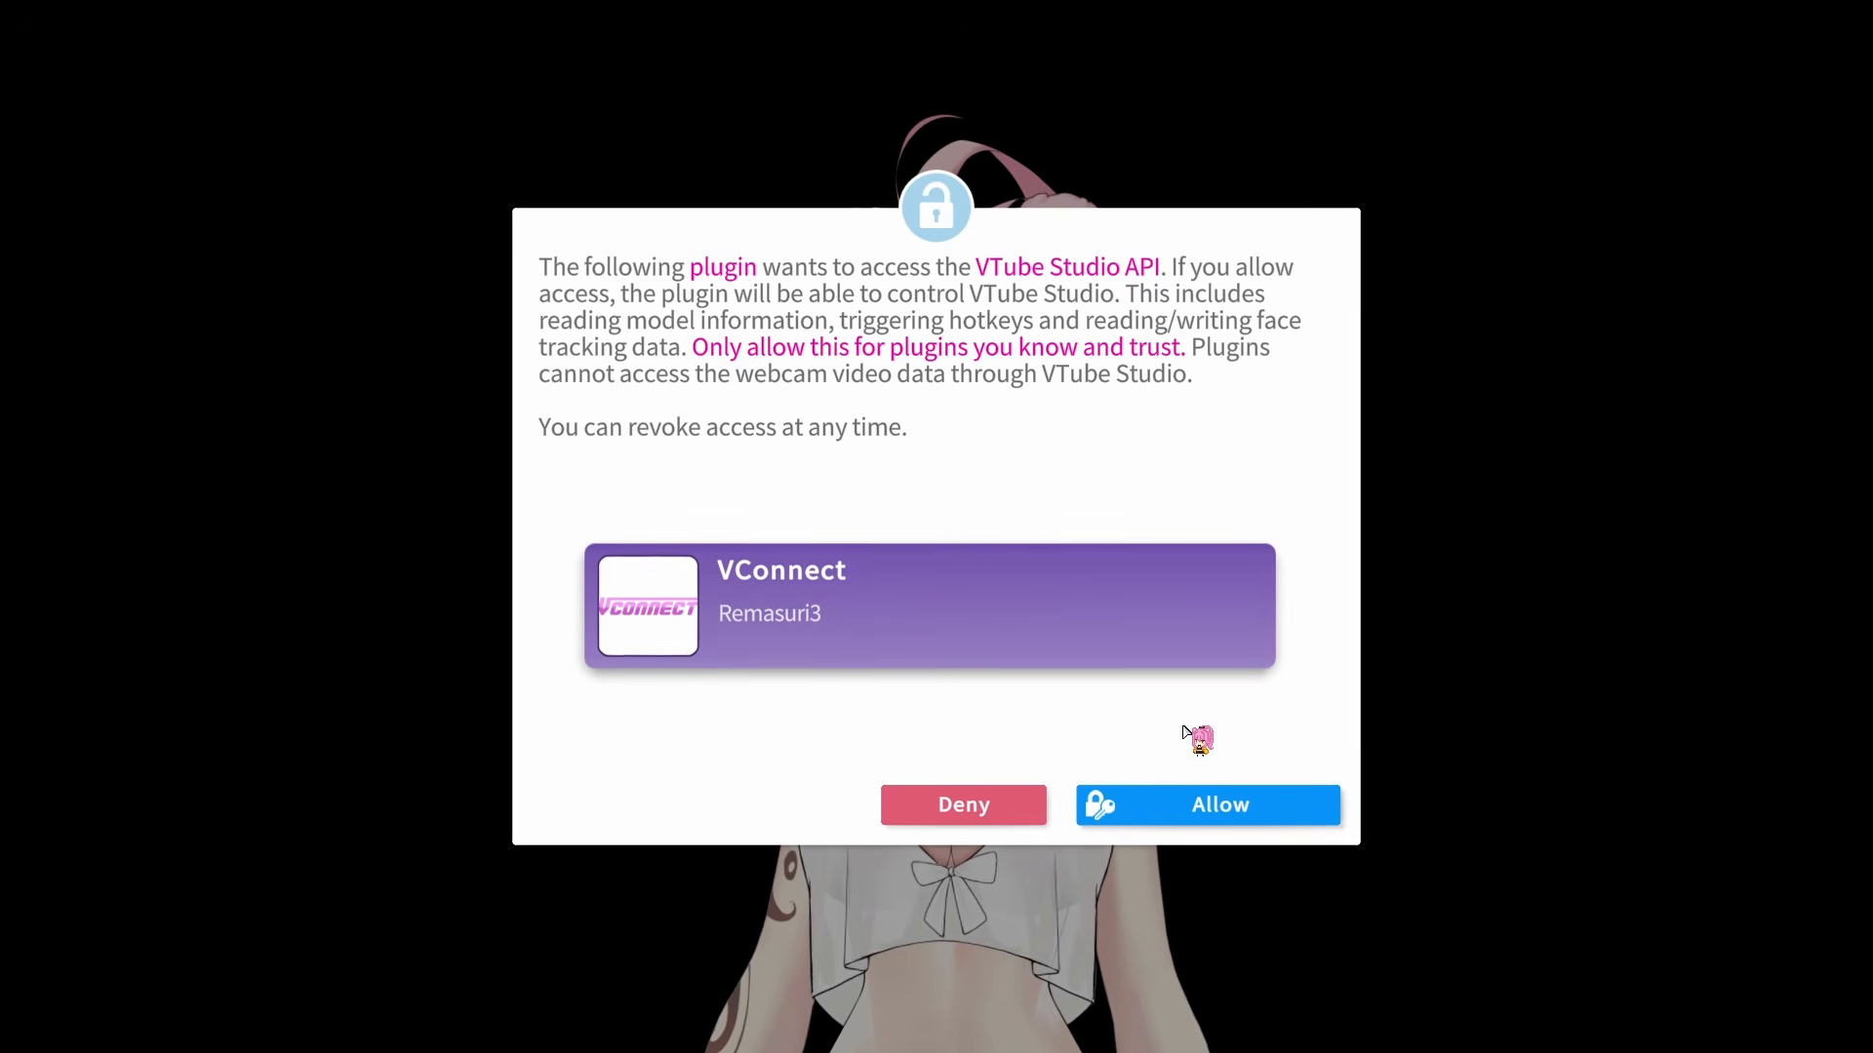
pyautogui.click(1248, 822)
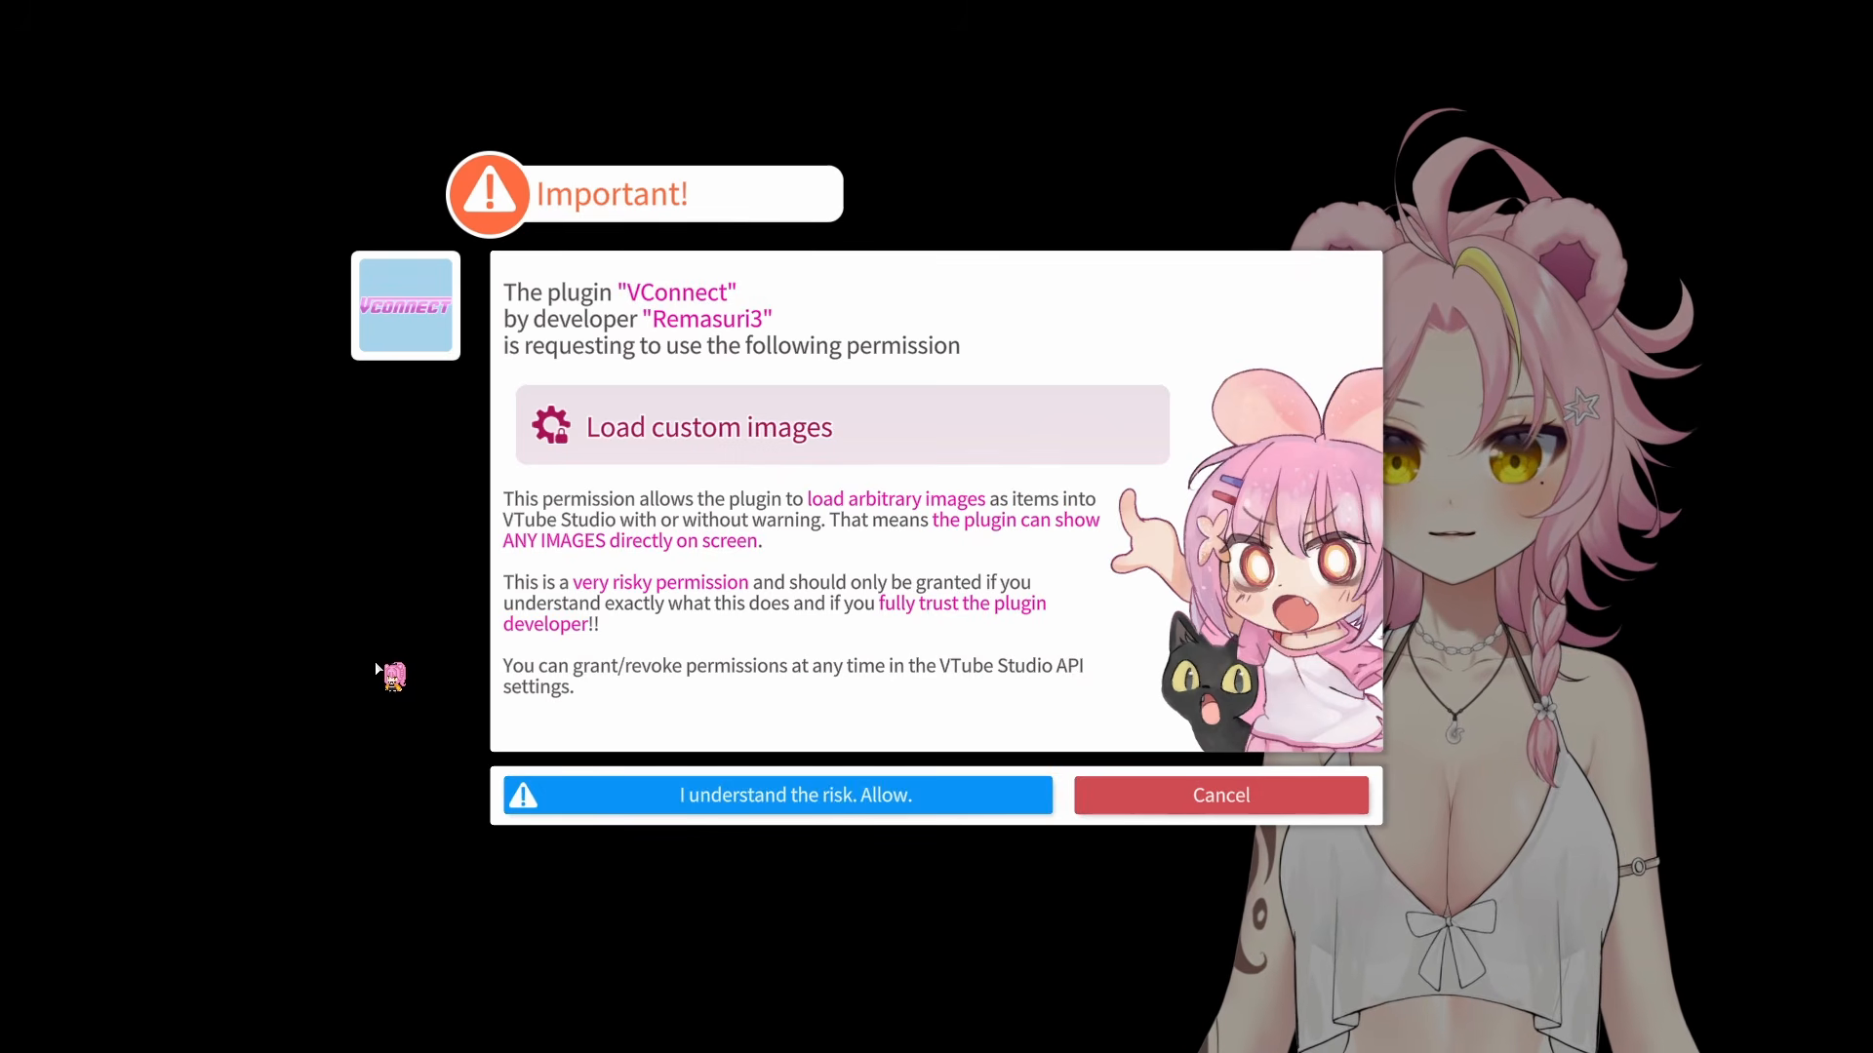
pyautogui.click(898, 798)
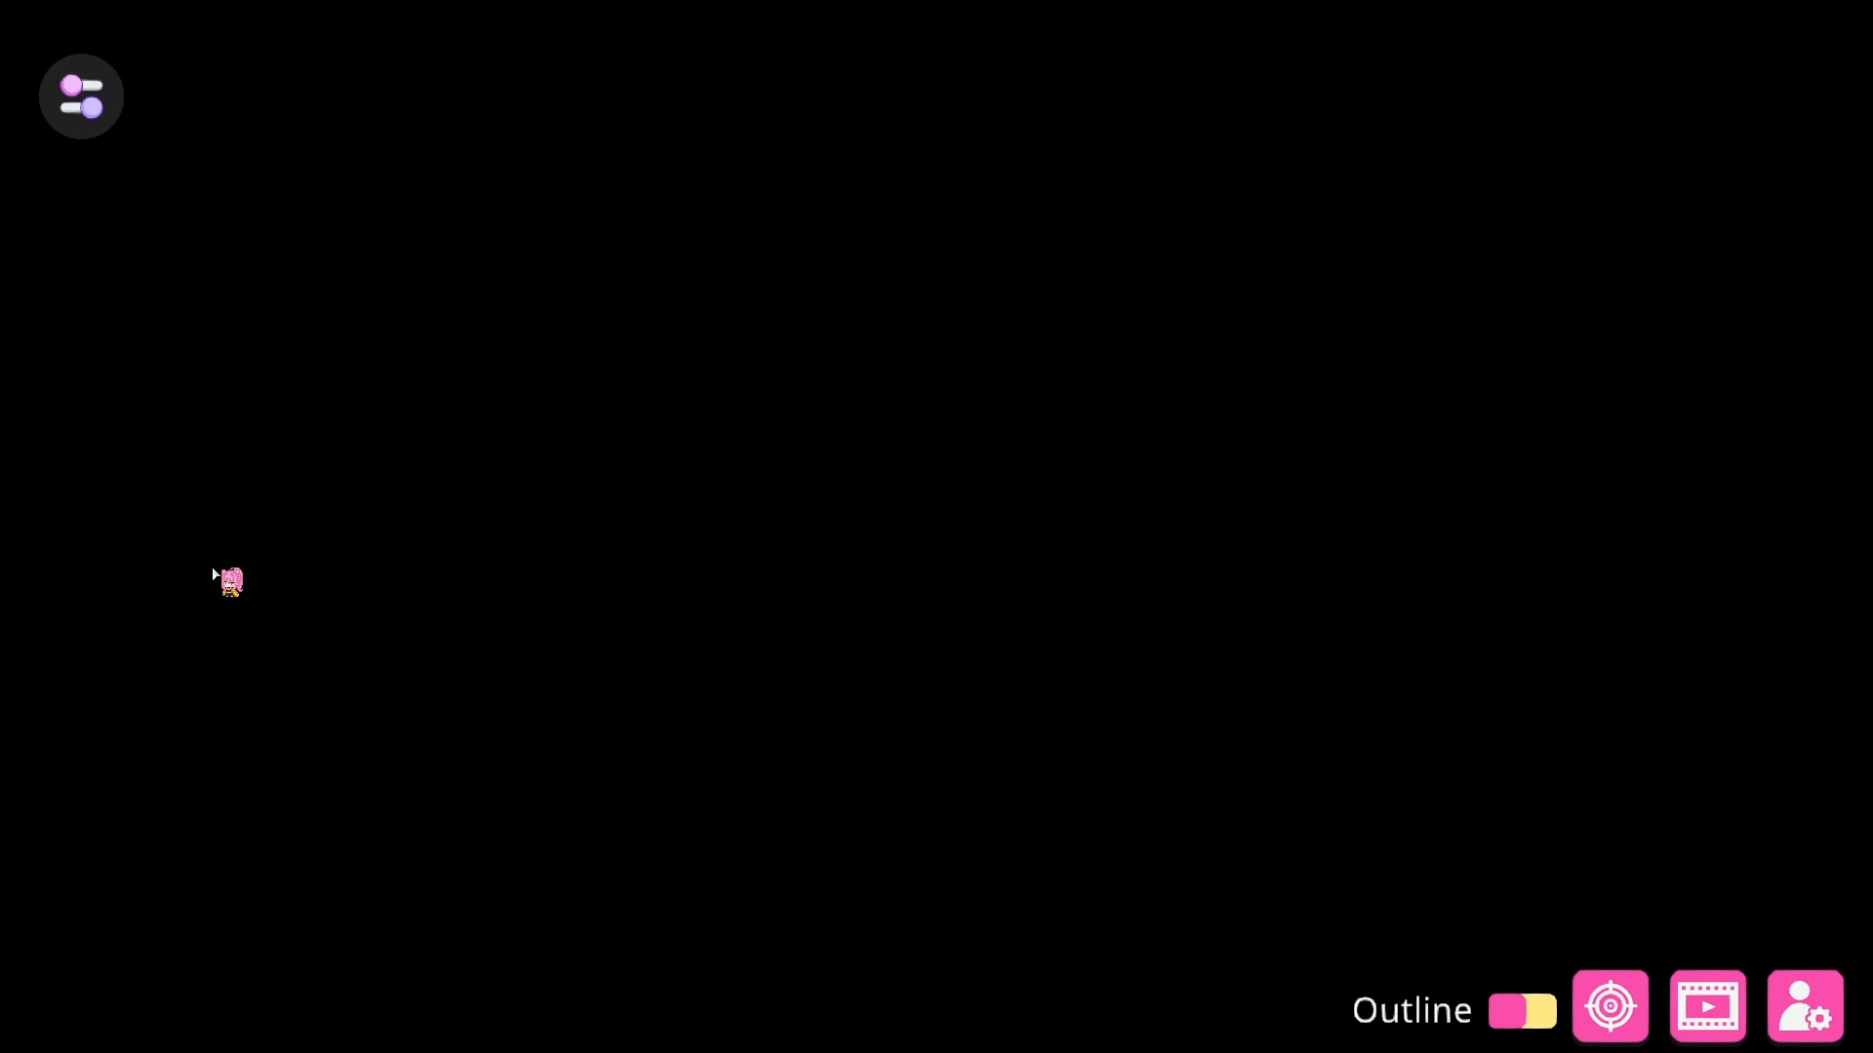
# Step: Enable both the Spout2 receiver and sender in VConnect's settings, and return to the Overlay-Editor
pyautogui.click(94, 93)
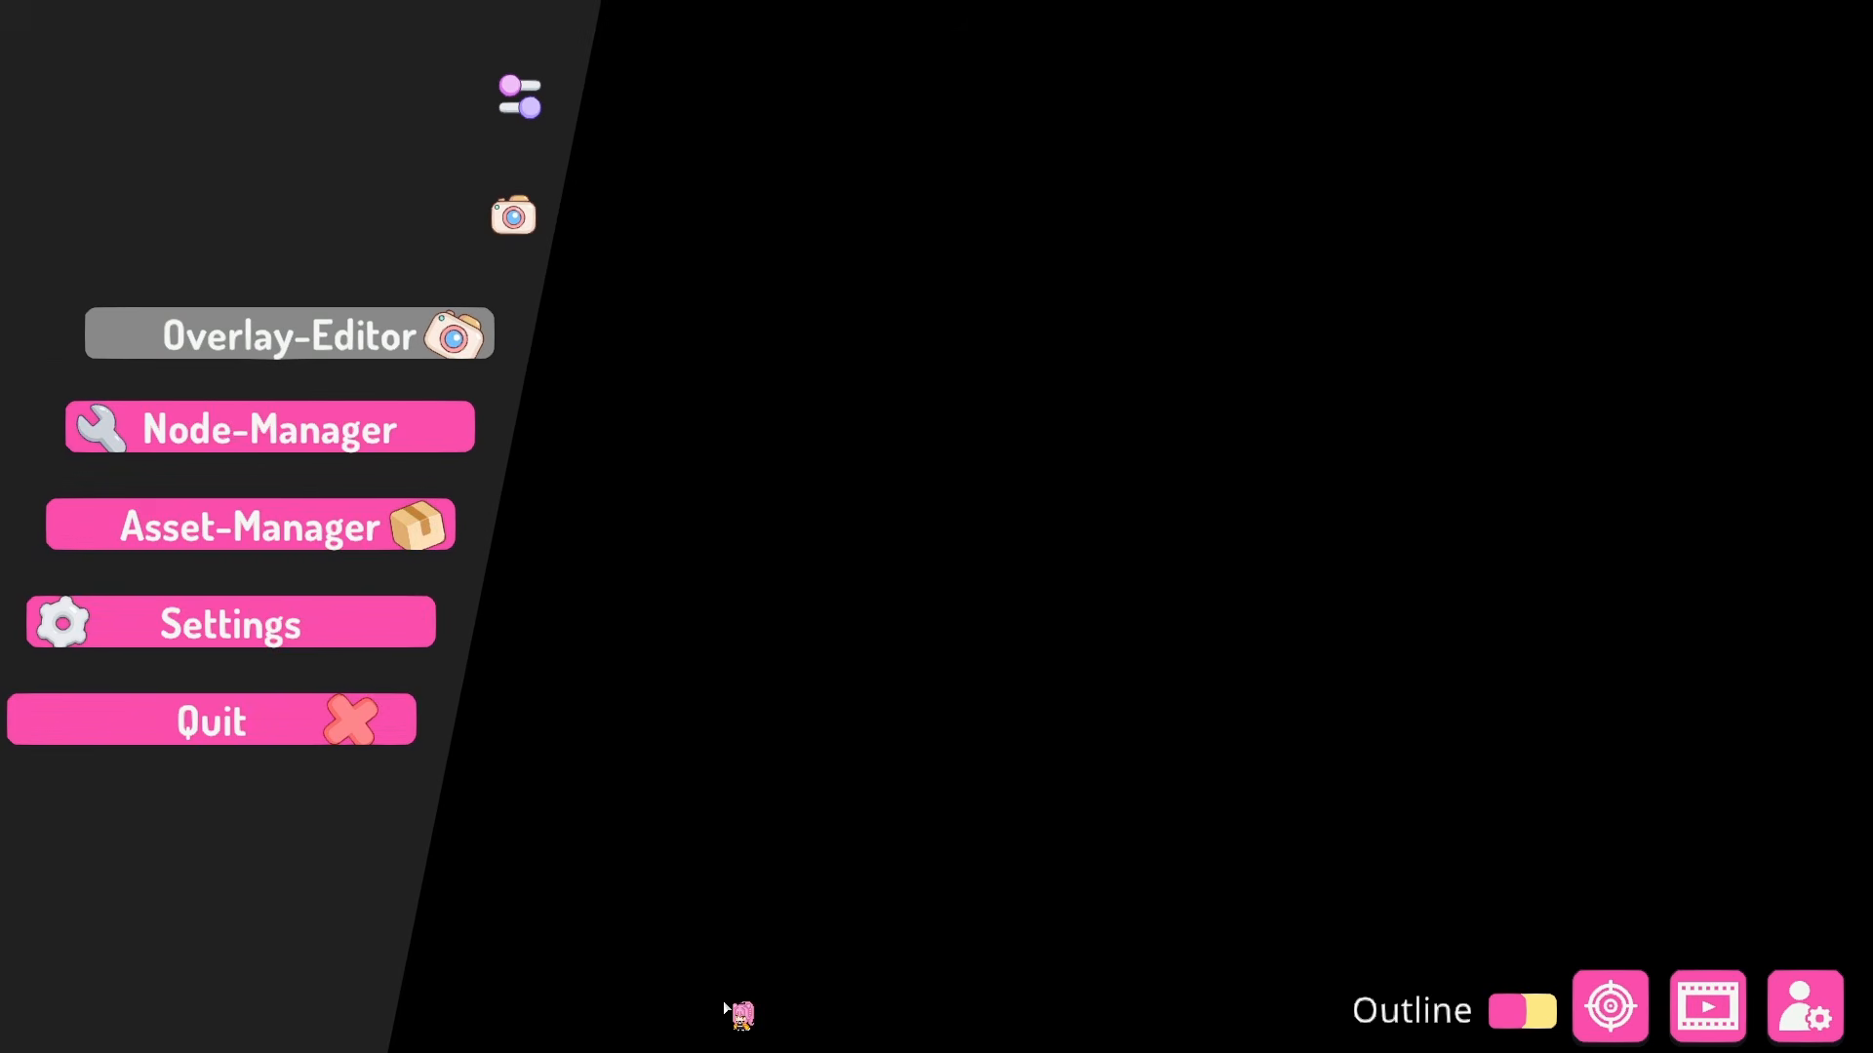
pyautogui.click(271, 643)
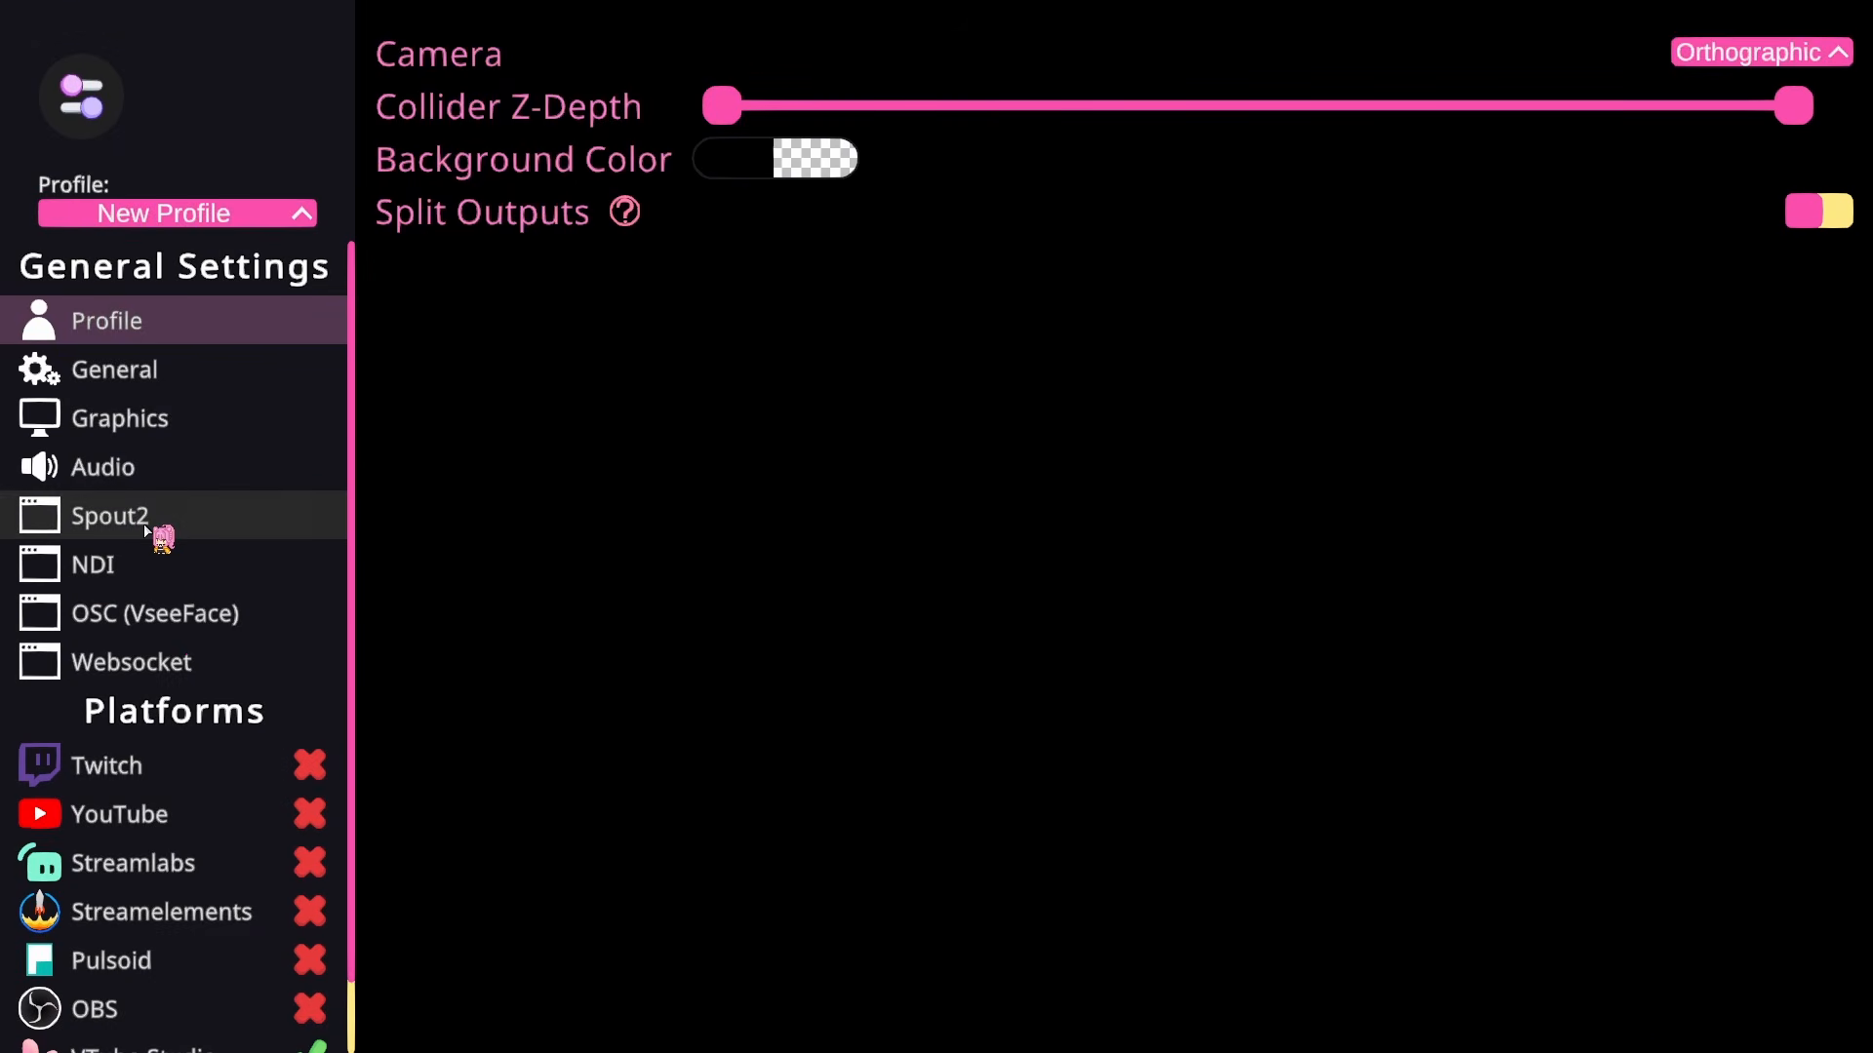
pyautogui.click(176, 520)
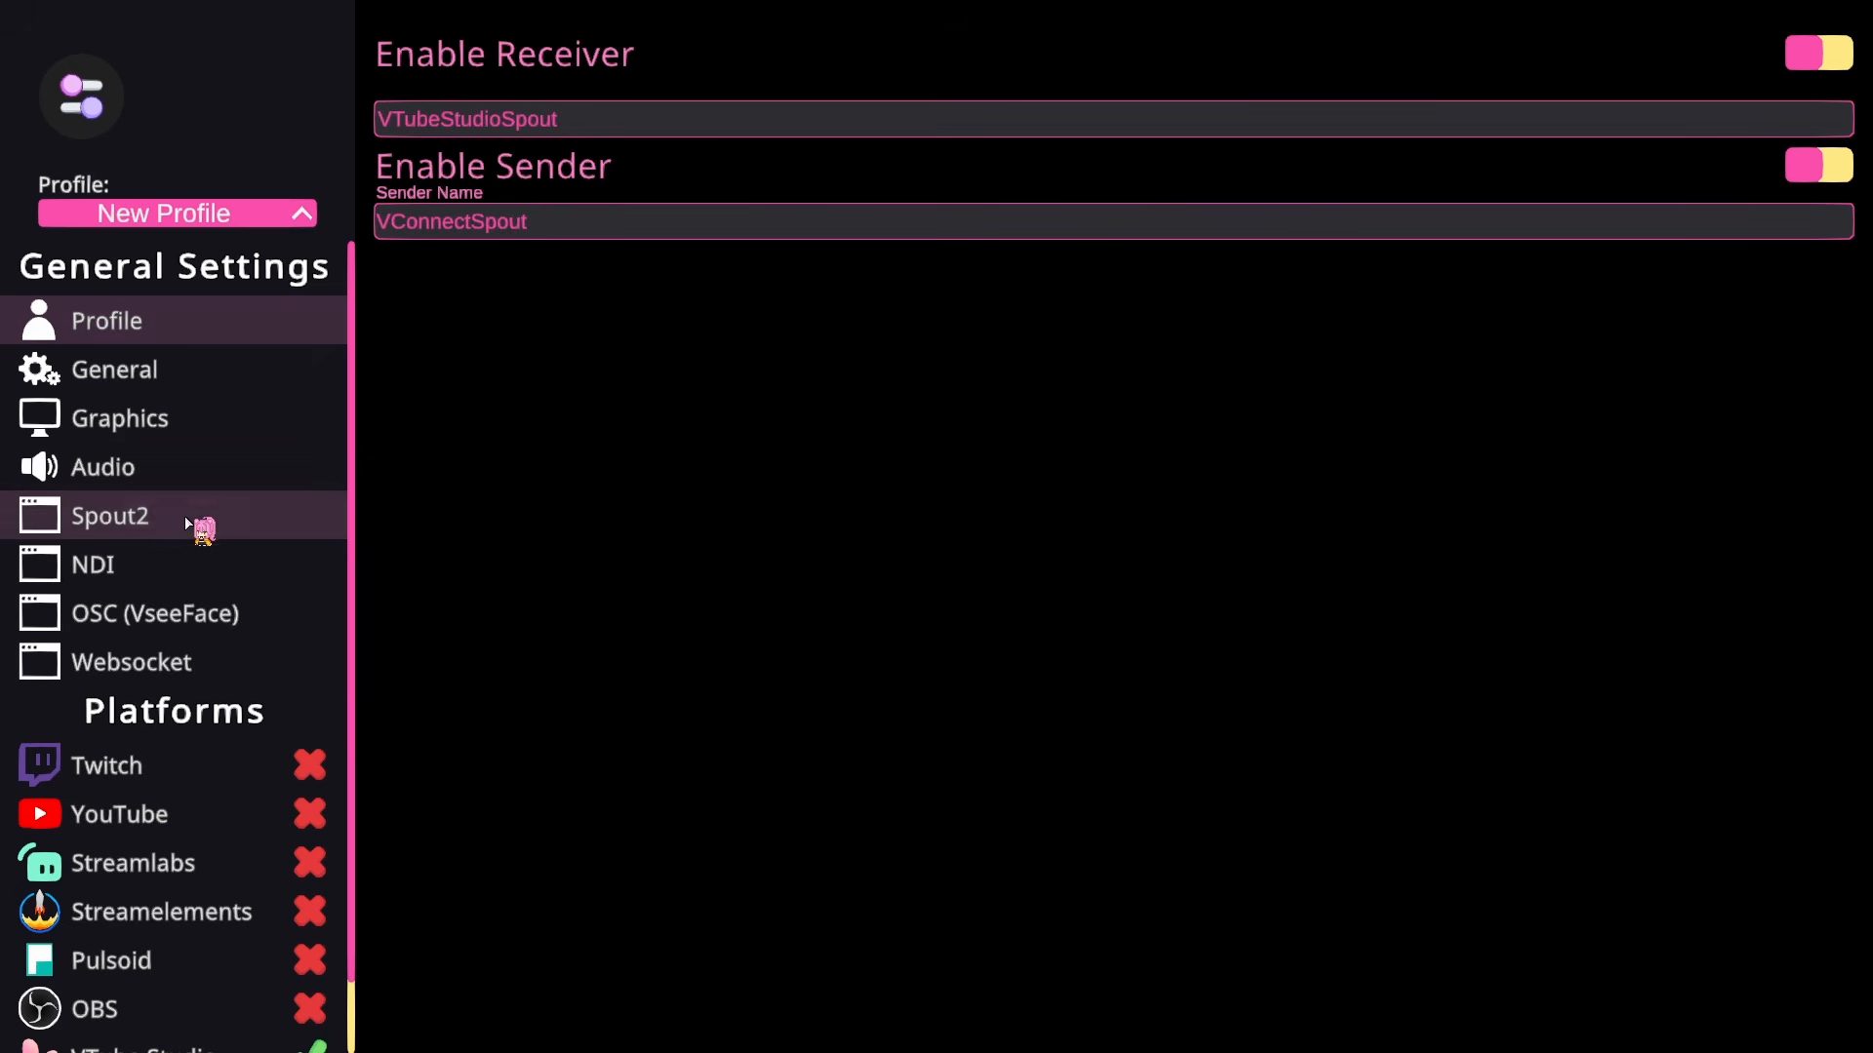
pyautogui.click(1842, 53)
pyautogui.click(1834, 164)
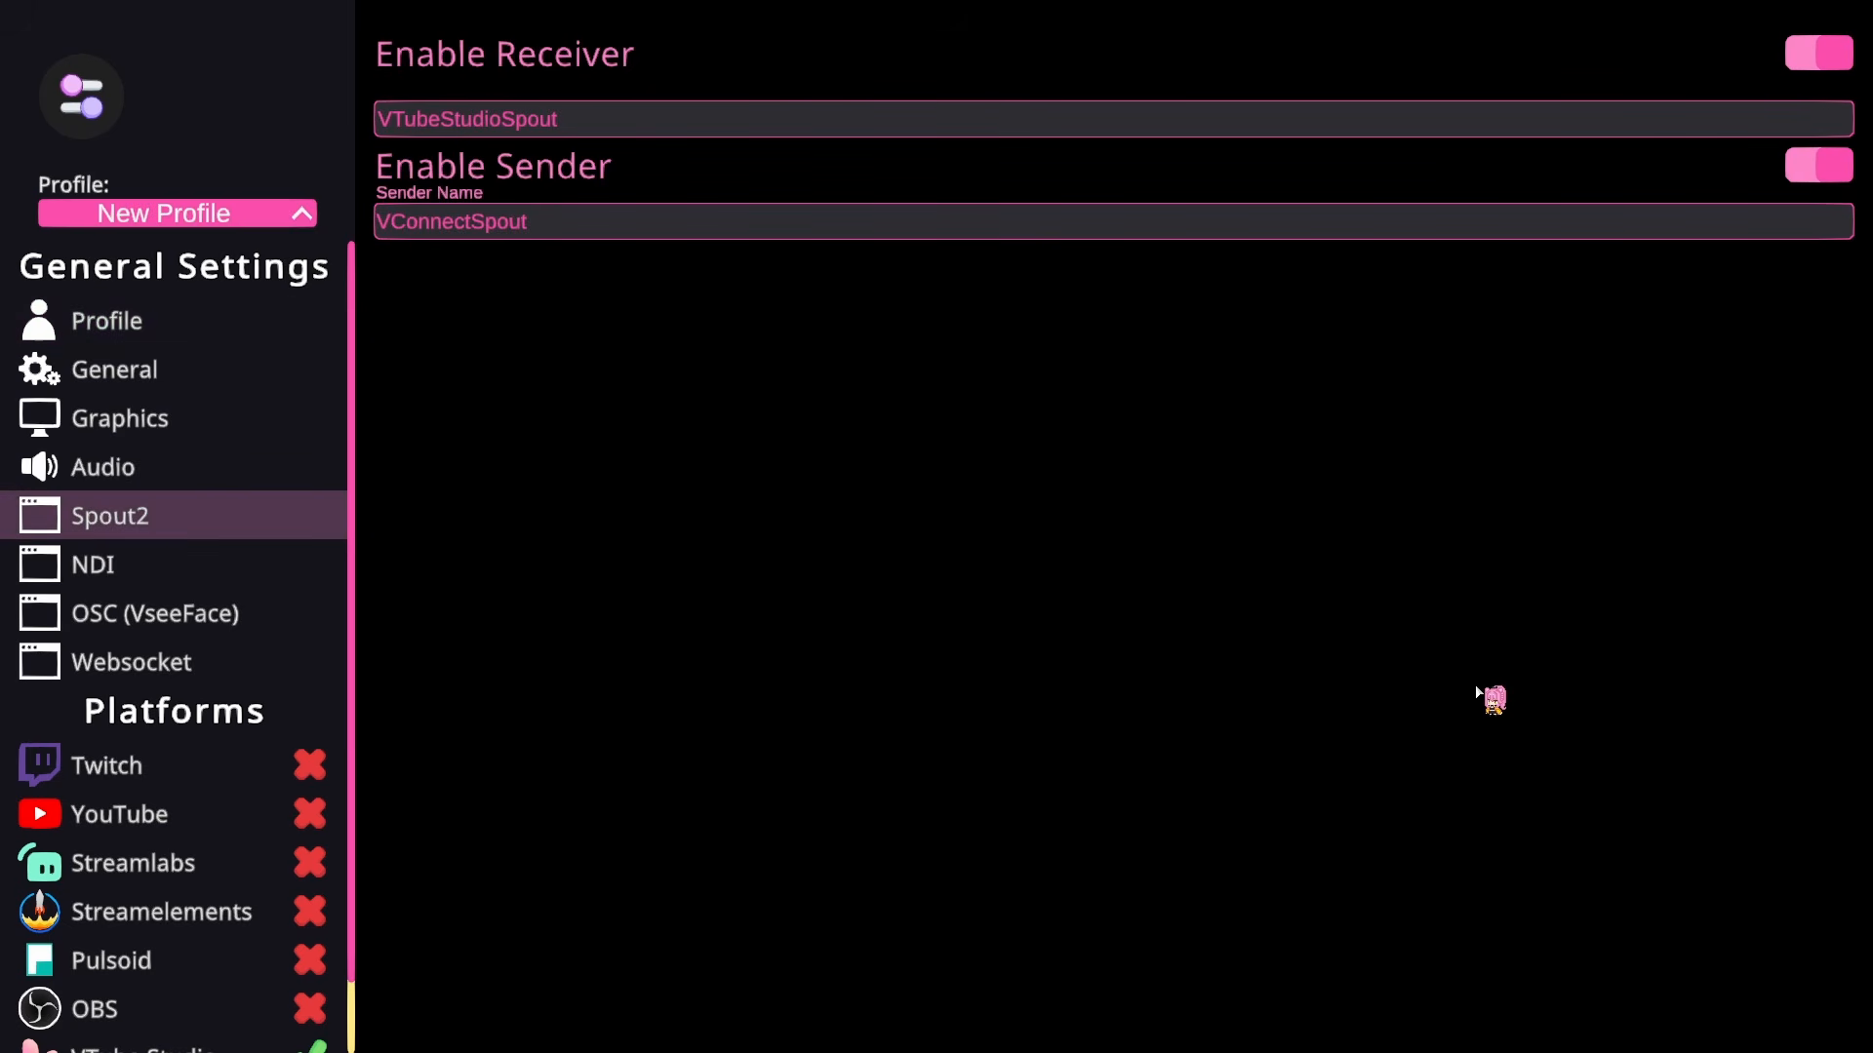
pyautogui.click(85, 100)
pyautogui.click(396, 349)
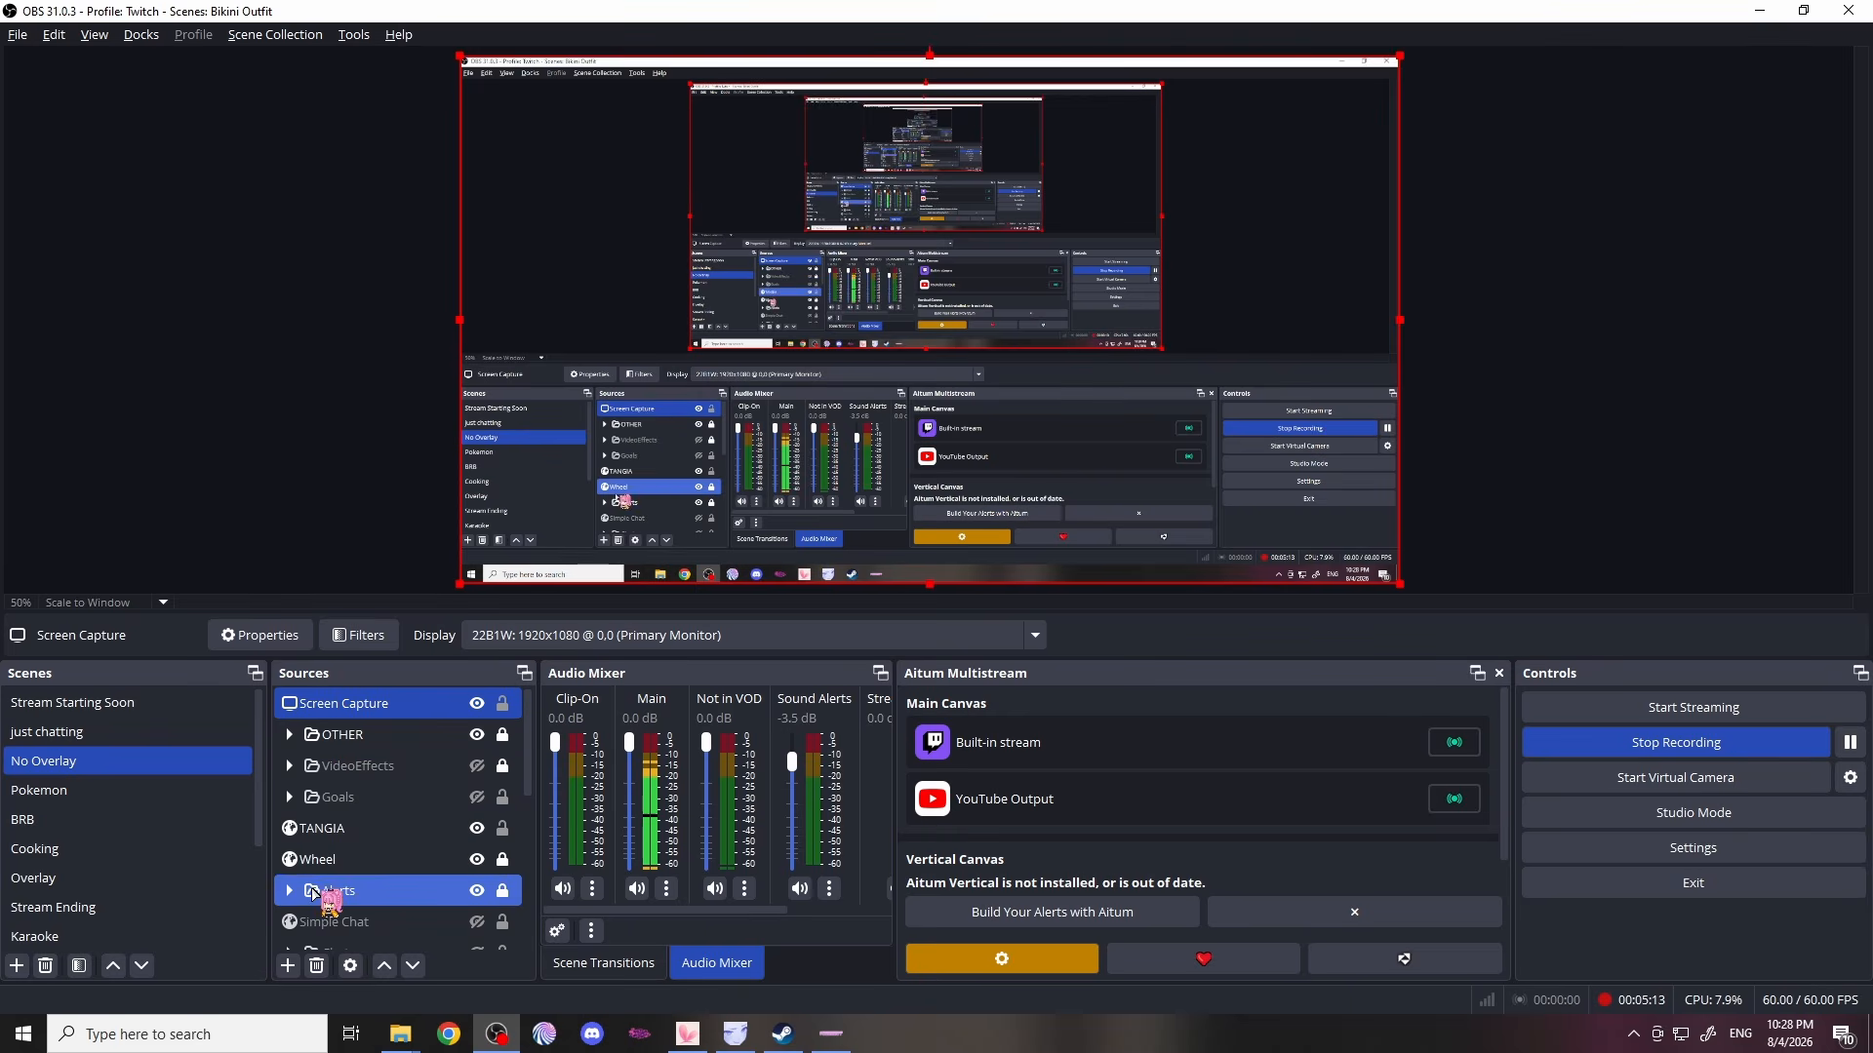
# Step: Switch to OBS and add a Spout2 Capture source named VConnect to the No Overlay scene
pyautogui.click(287, 965)
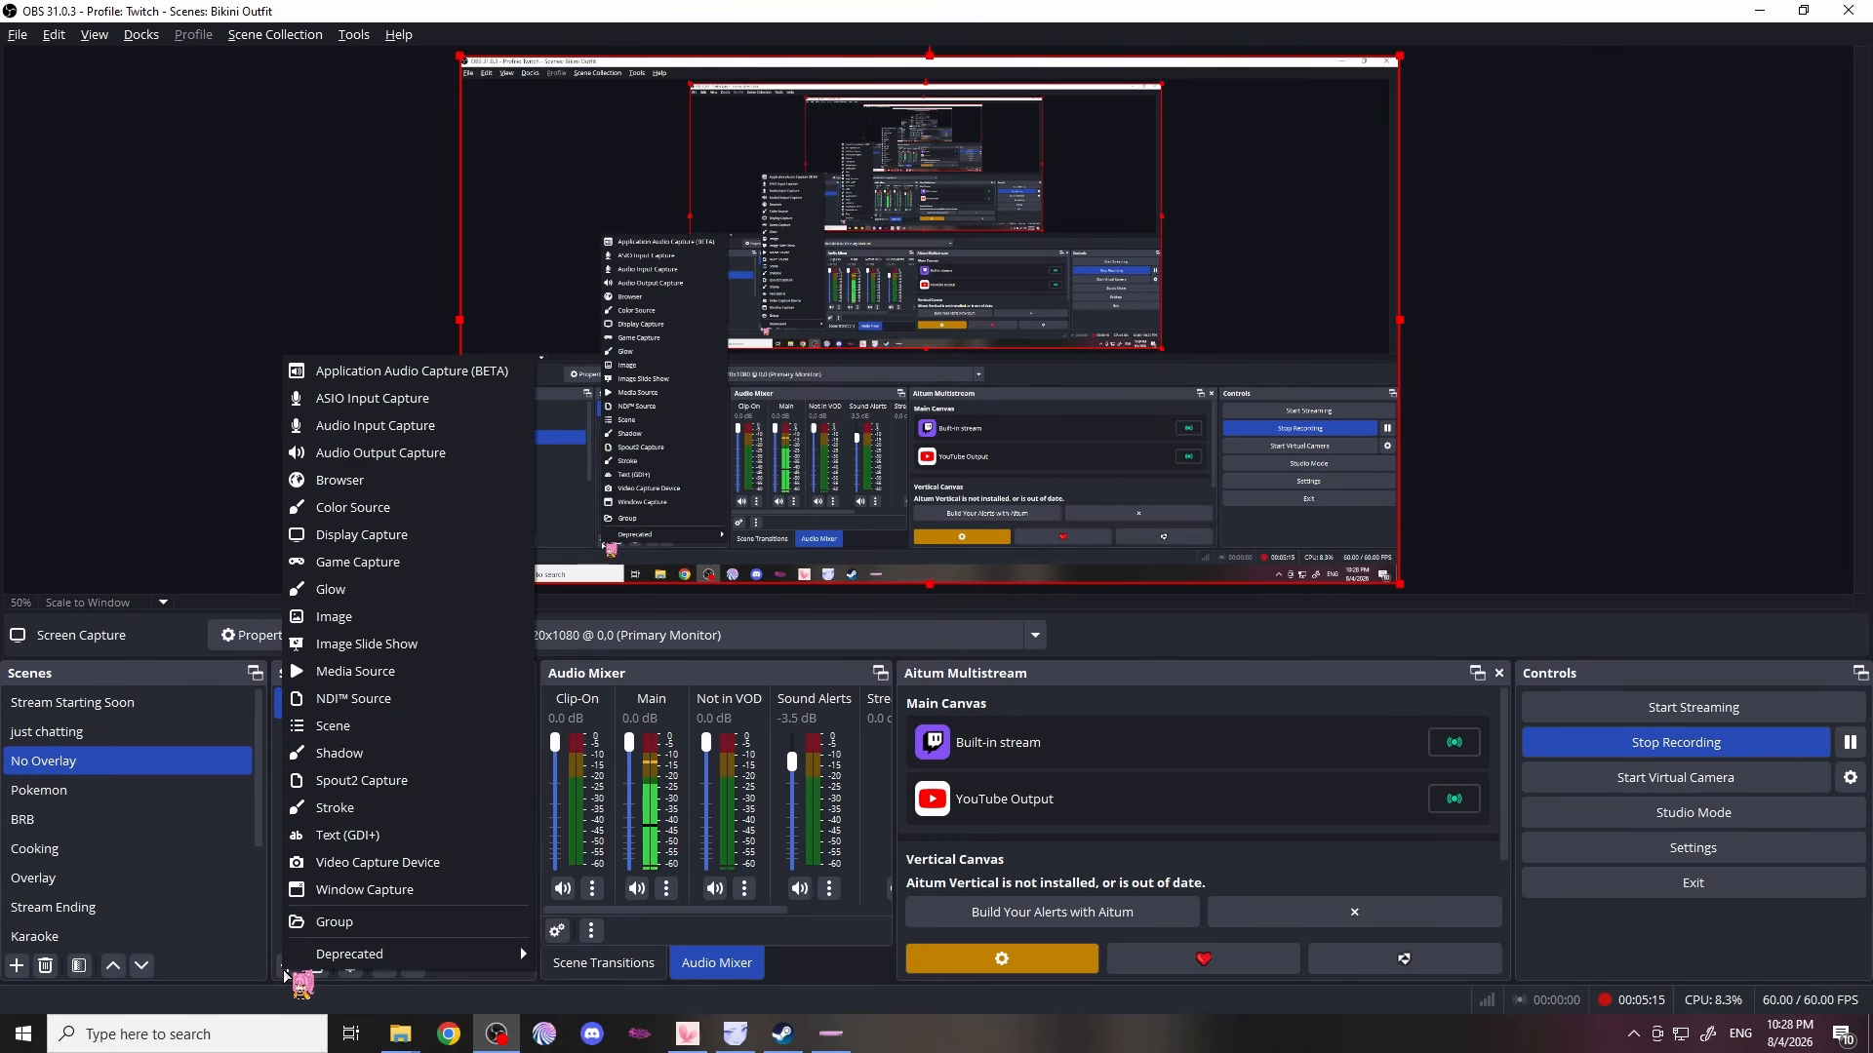
pyautogui.click(455, 780)
pyautogui.press('BackSpace')
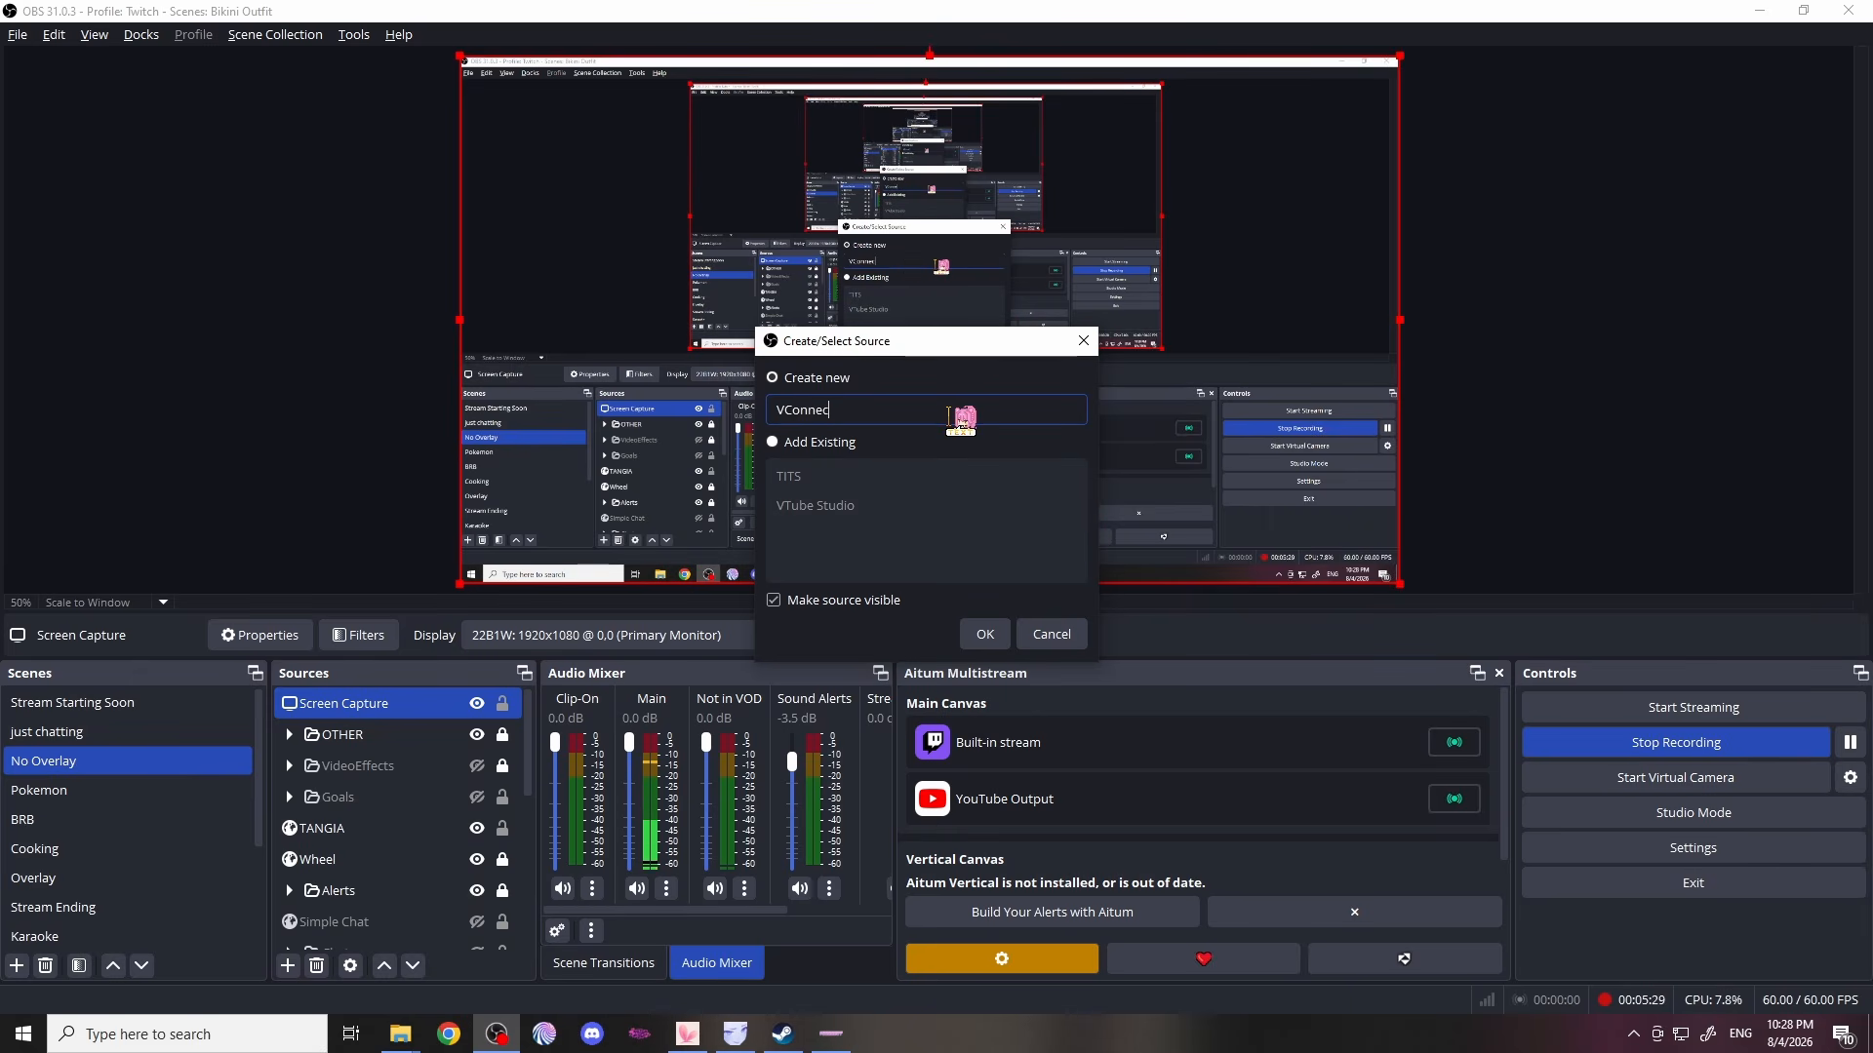
pyautogui.press('Return')
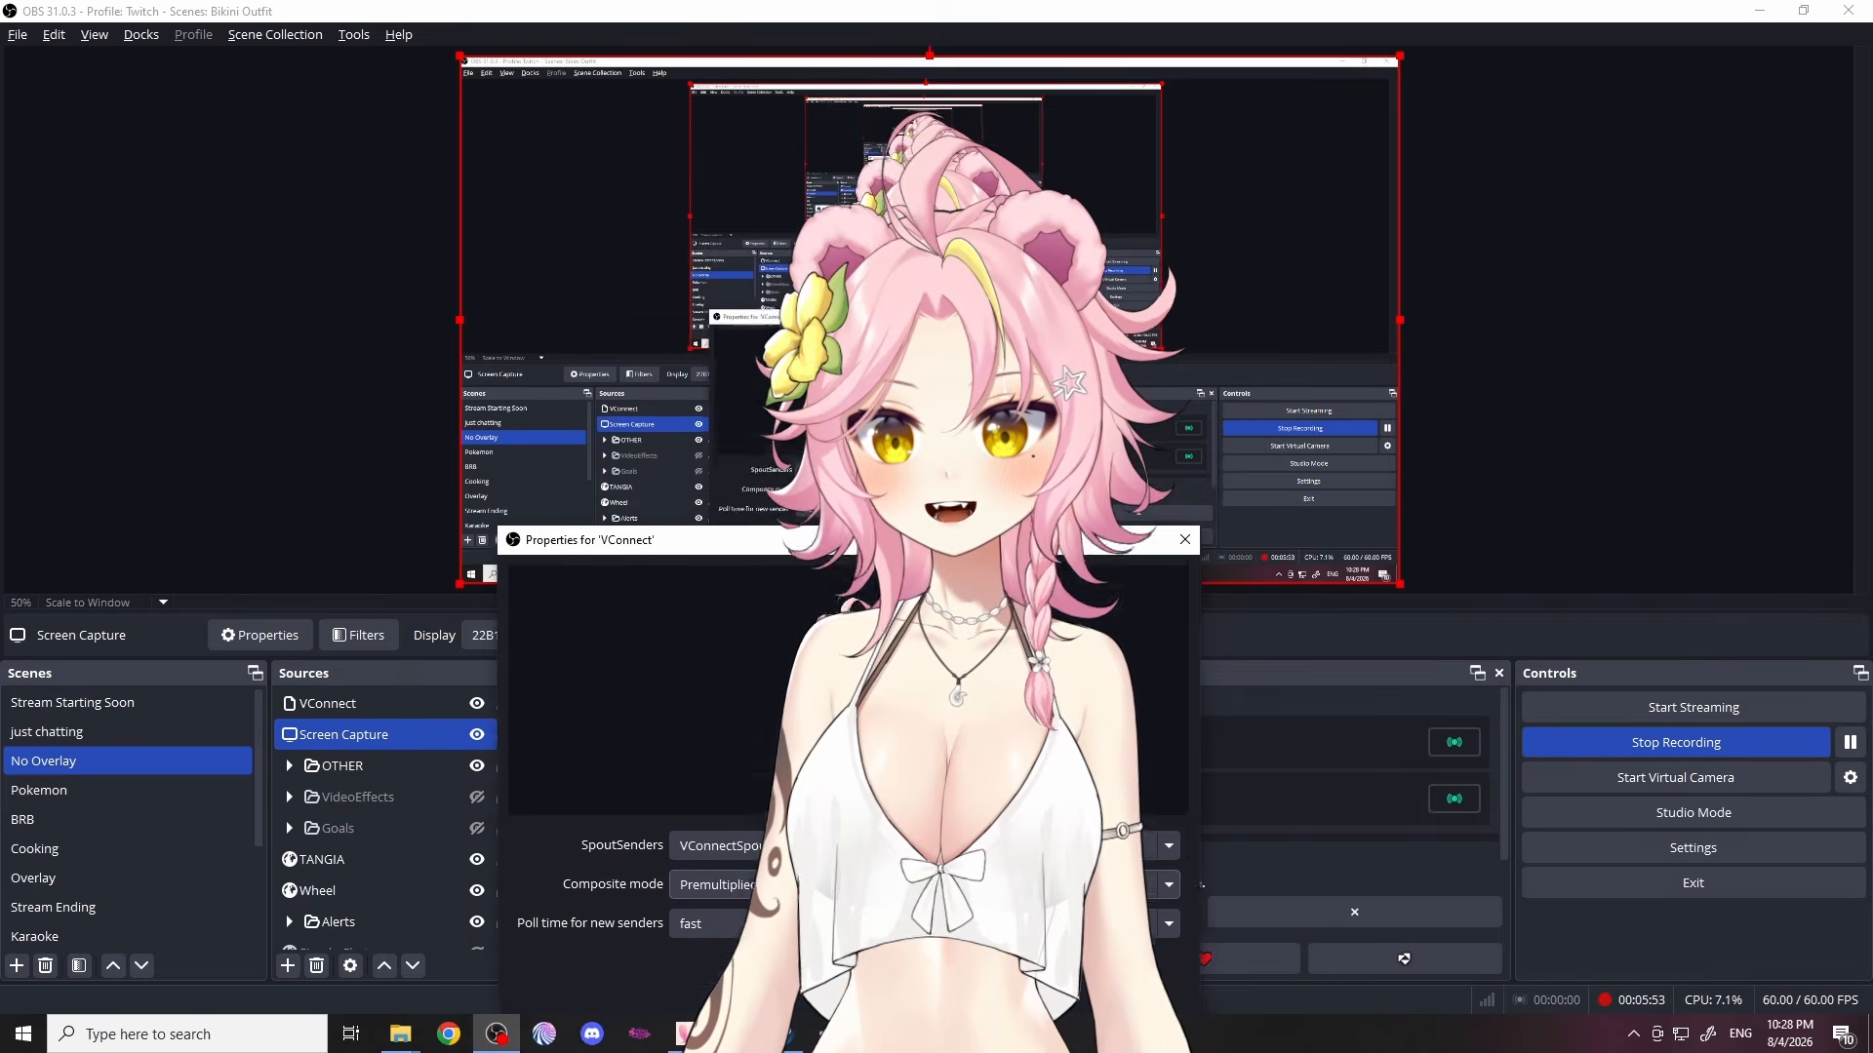
pyautogui.moveTo(927, 677); pyautogui.dragTo(947, 297)
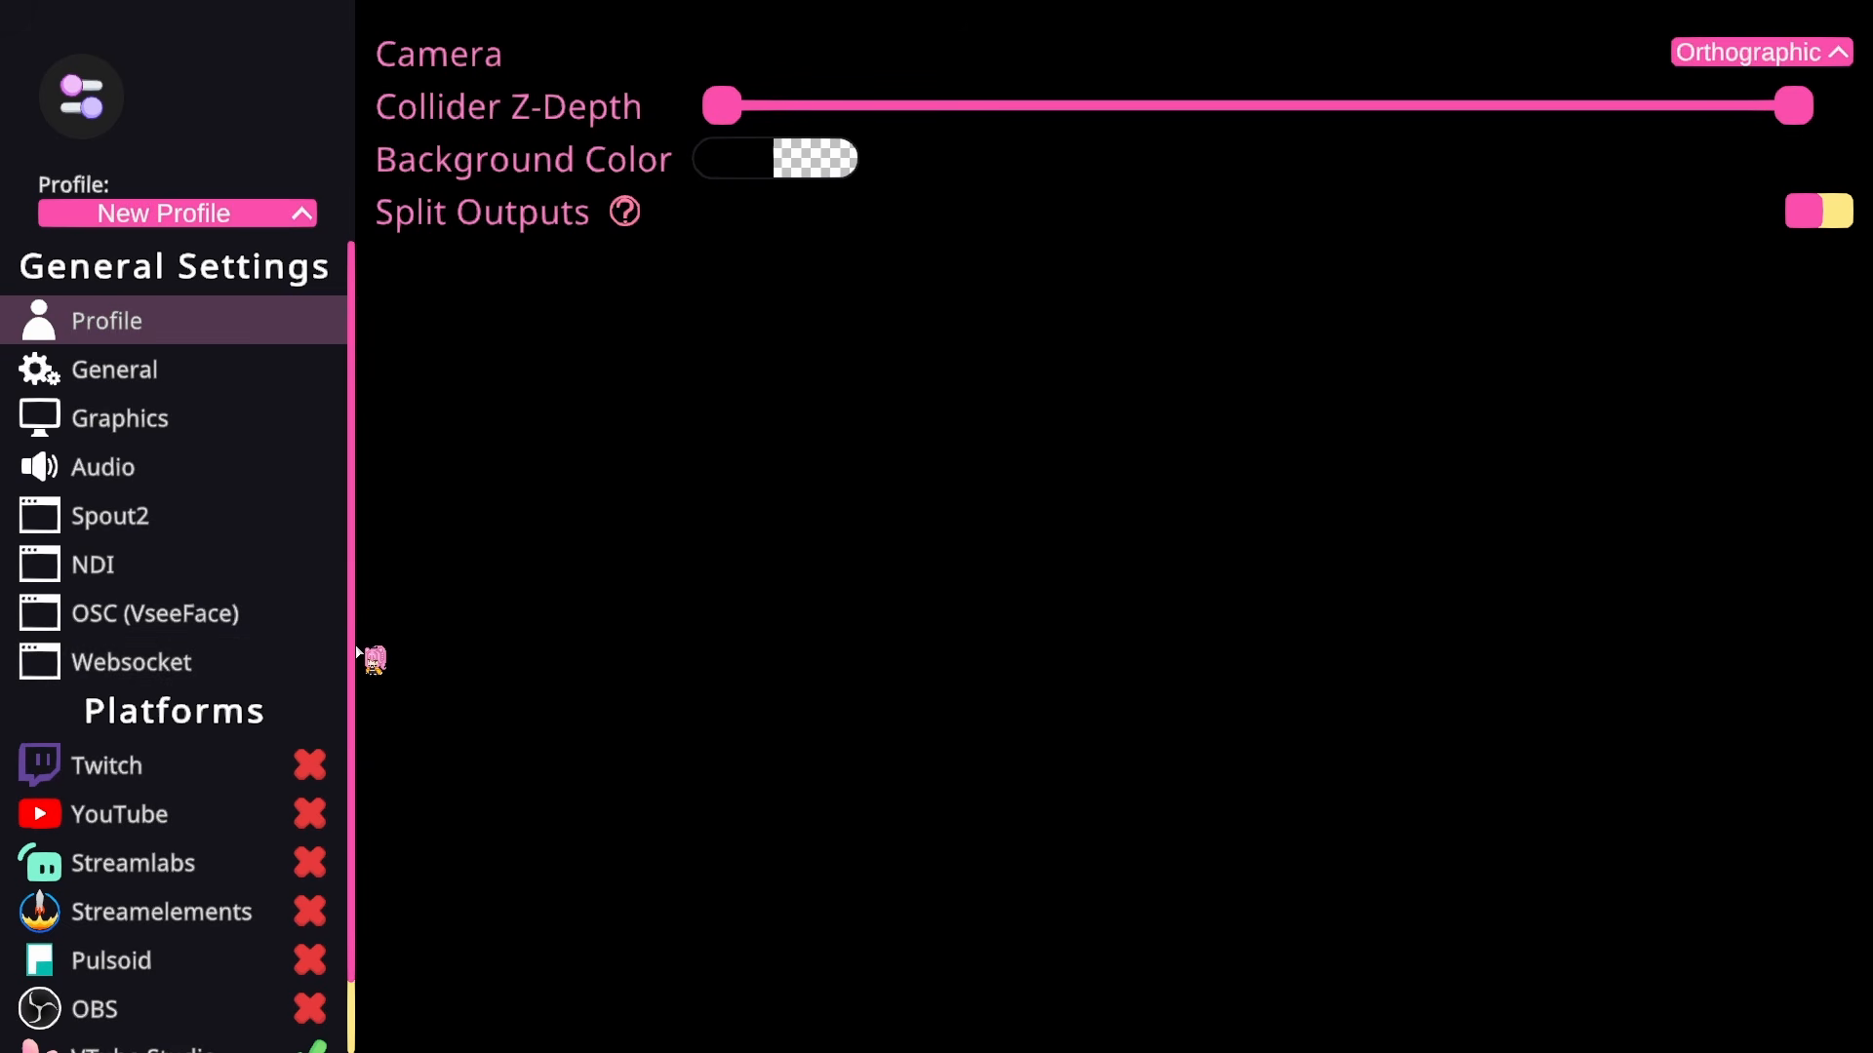
# Step: Switch back to VConnect and open the Spout2 settings to check the receiver and sender
pyautogui.moveTo(352, 645); pyautogui.dragTo(765, 727)
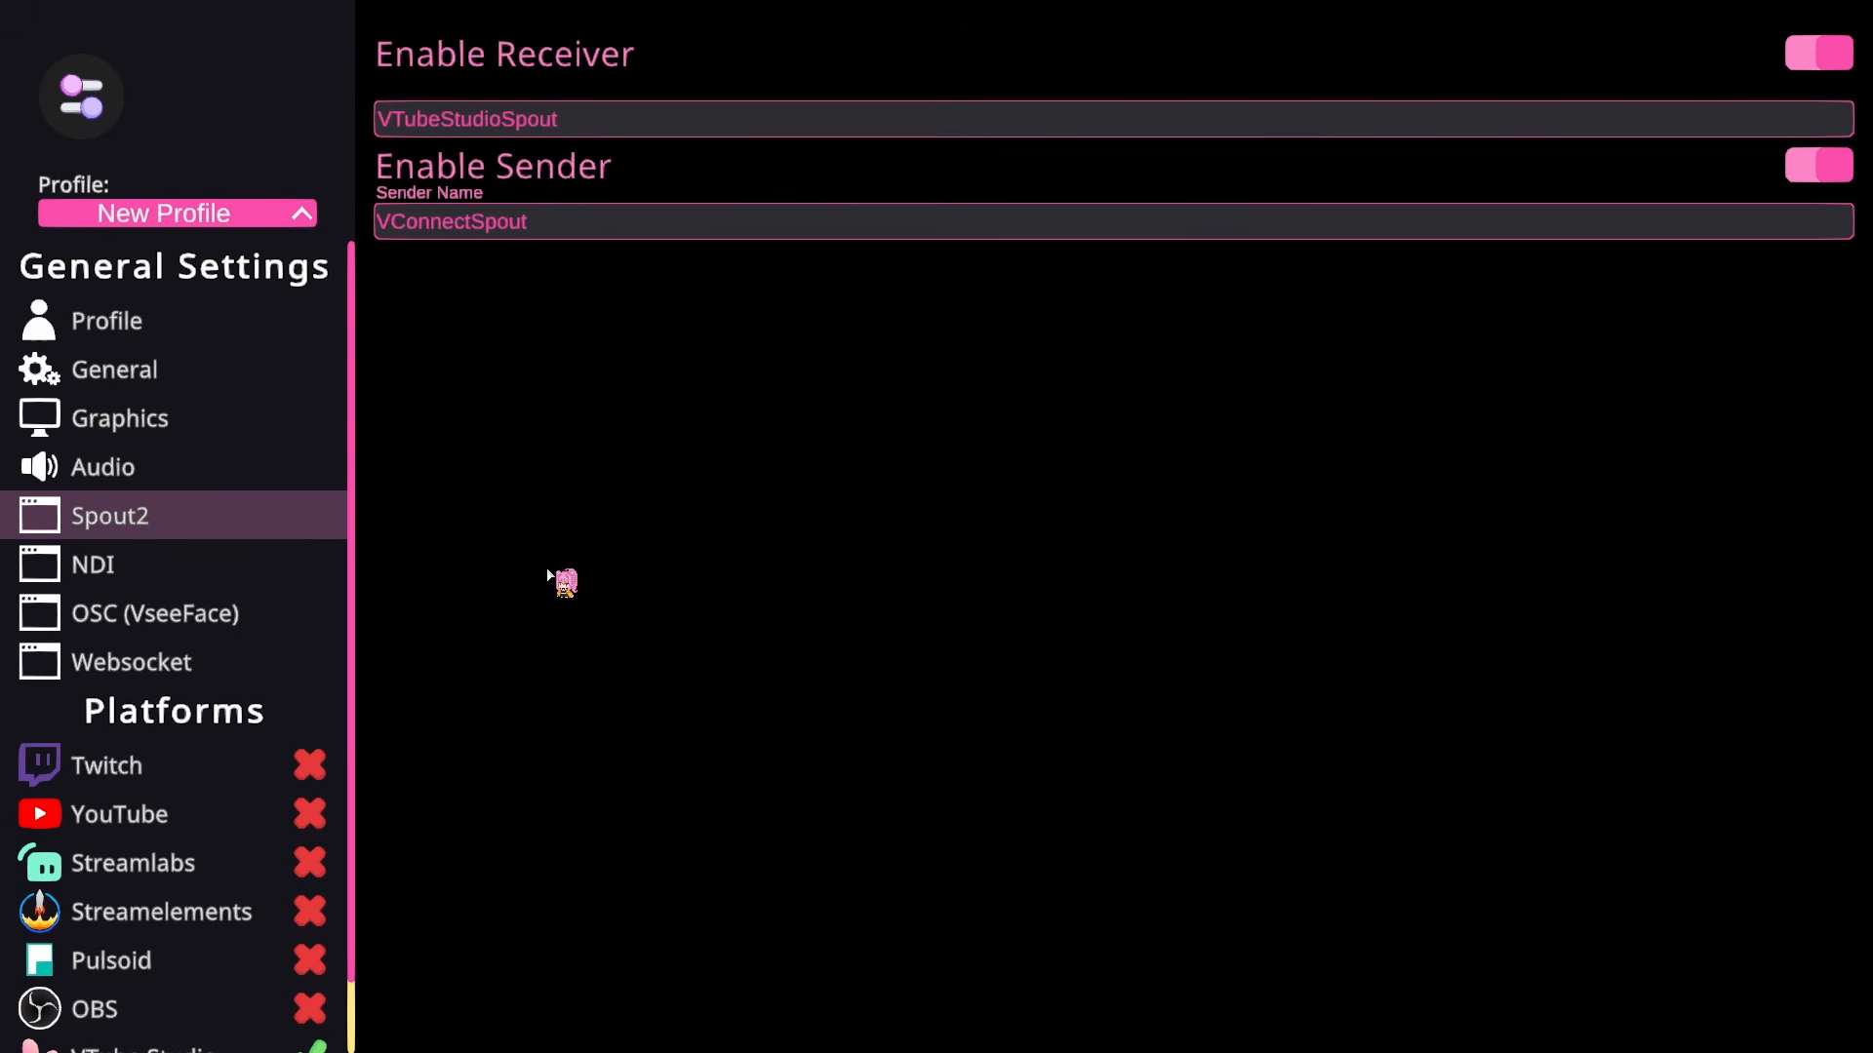
# Step: Review the NDI, OSC, General, Graphics, Audio and Profile settings, and check the profile selector
pyautogui.click(195, 574)
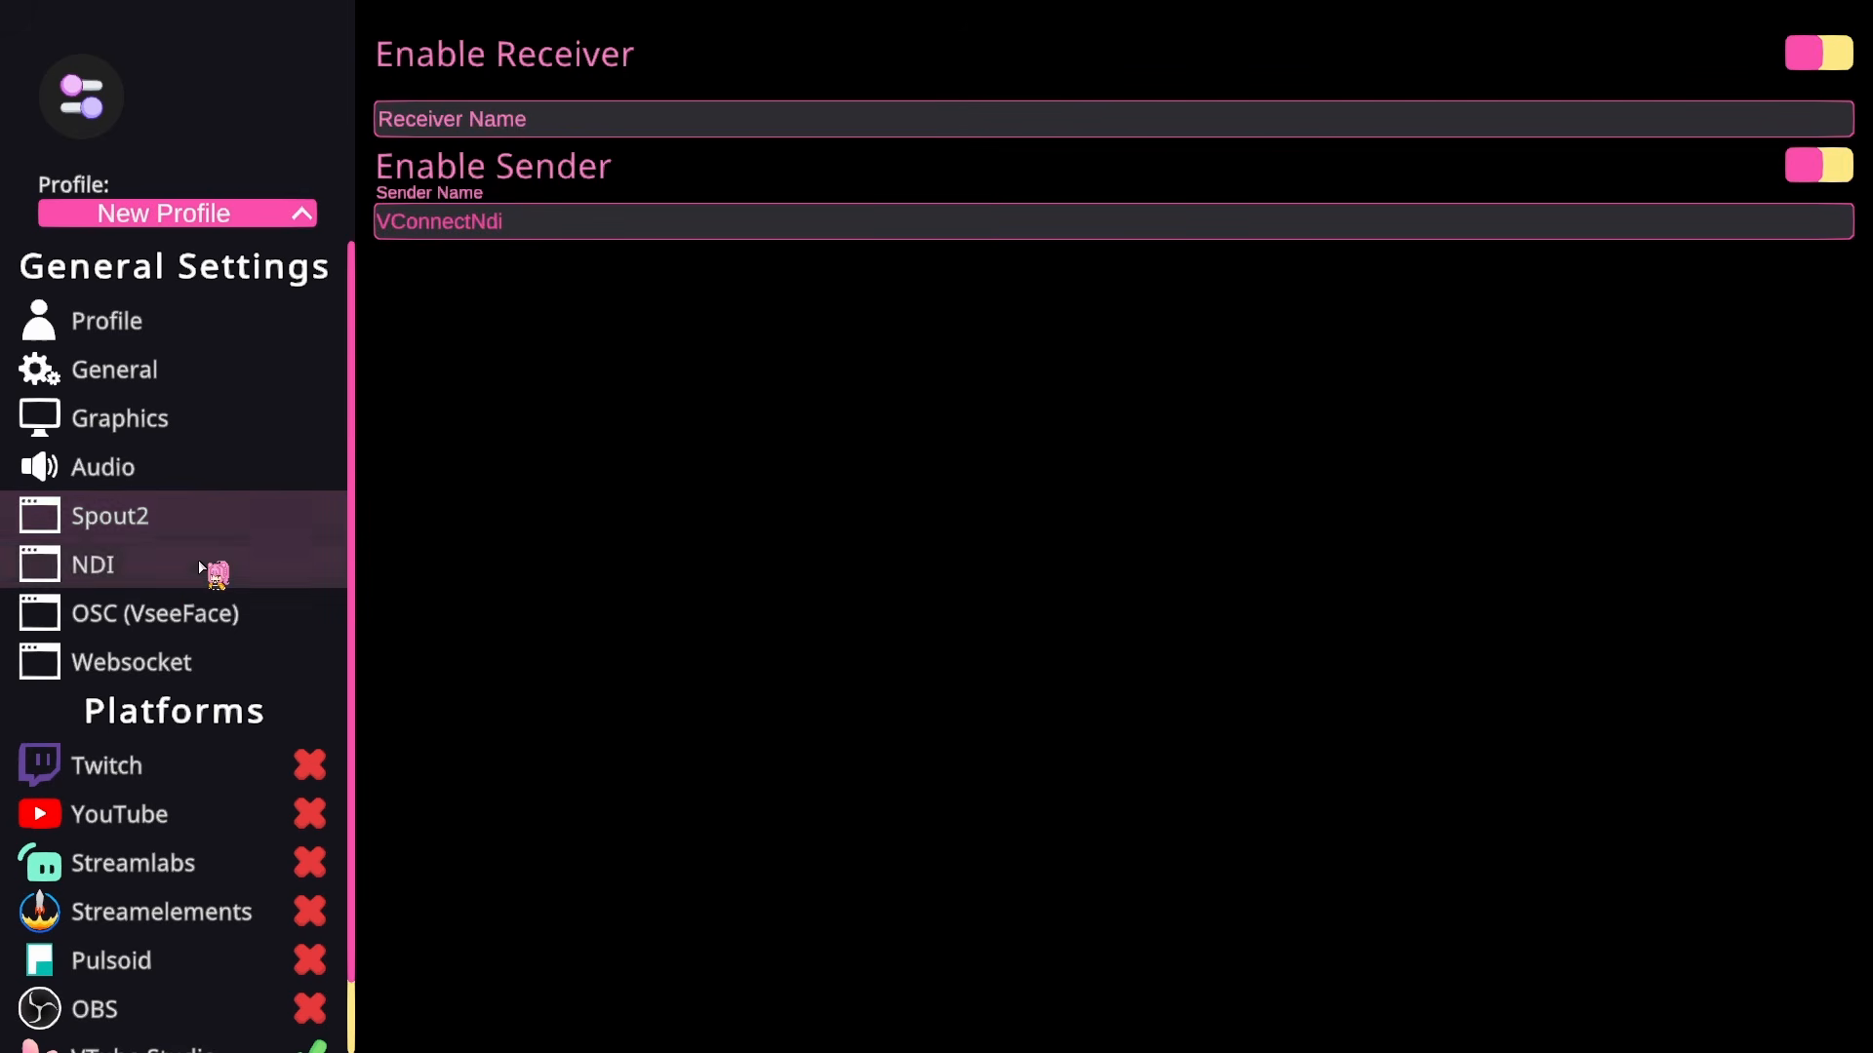
pyautogui.click(211, 624)
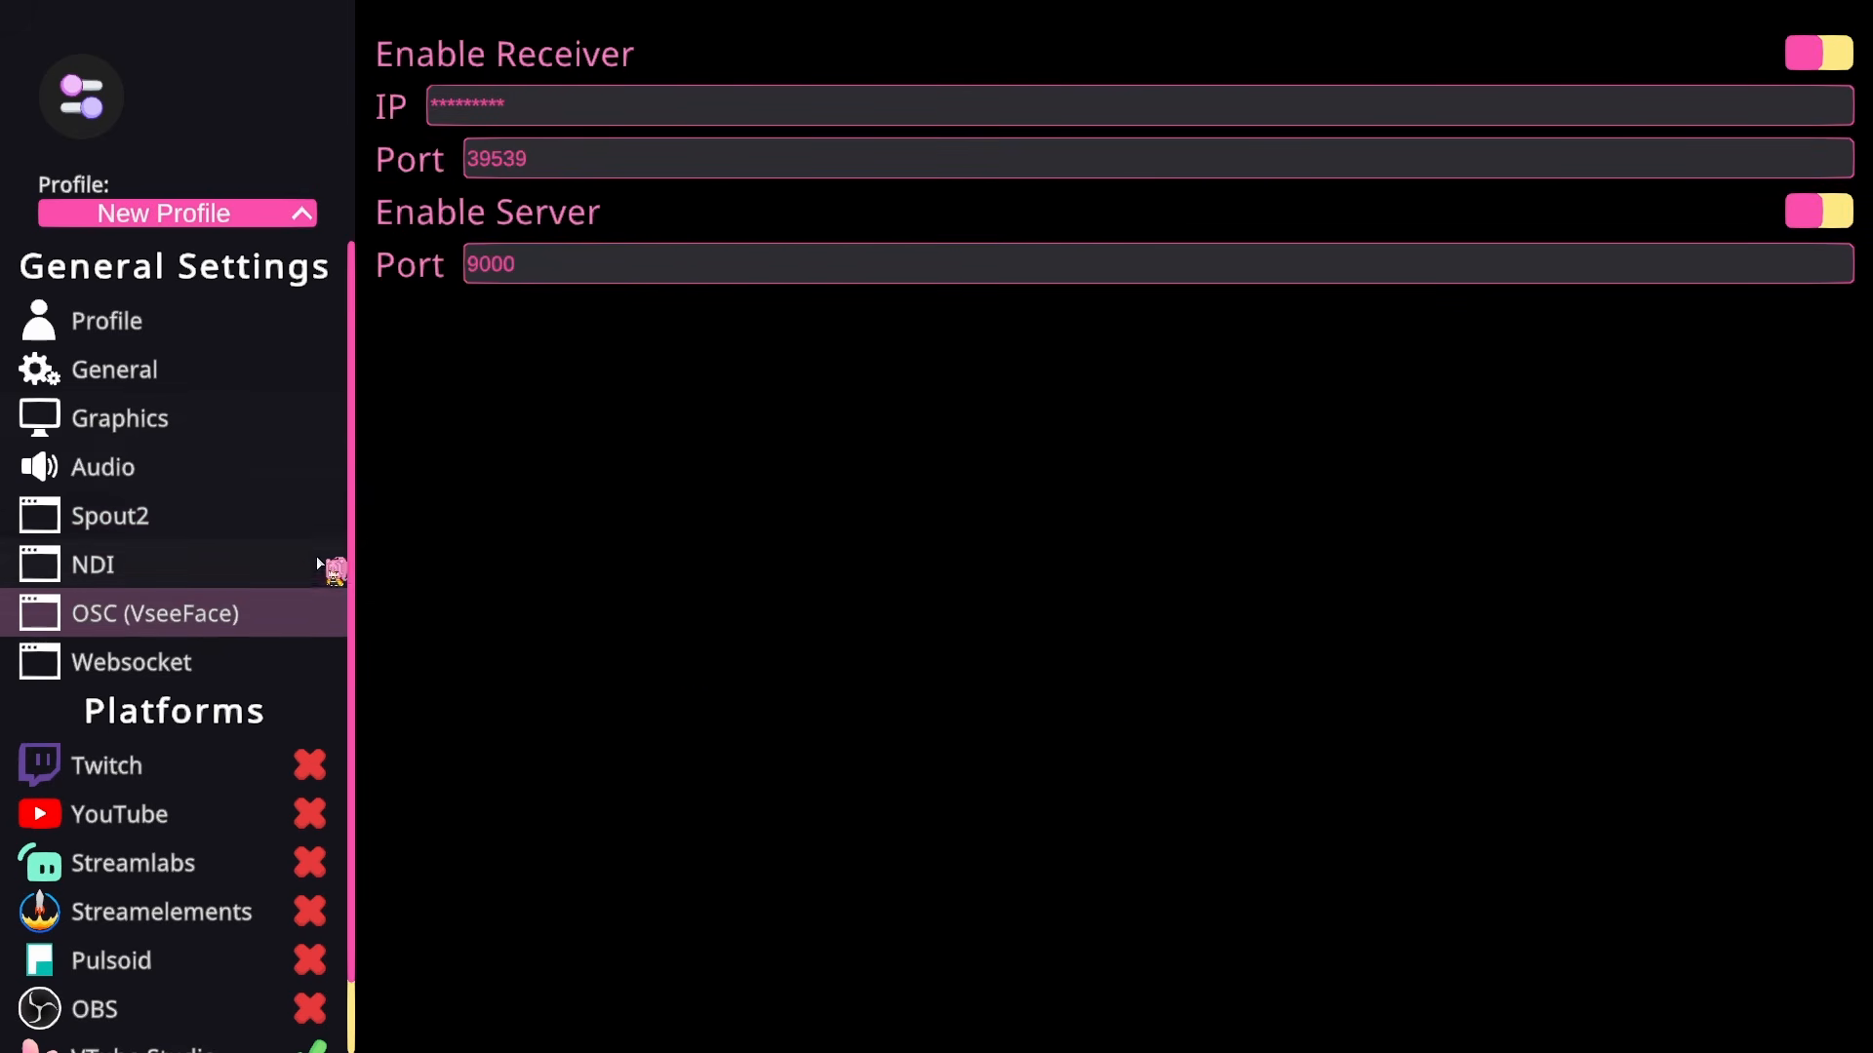
pyautogui.click(284, 572)
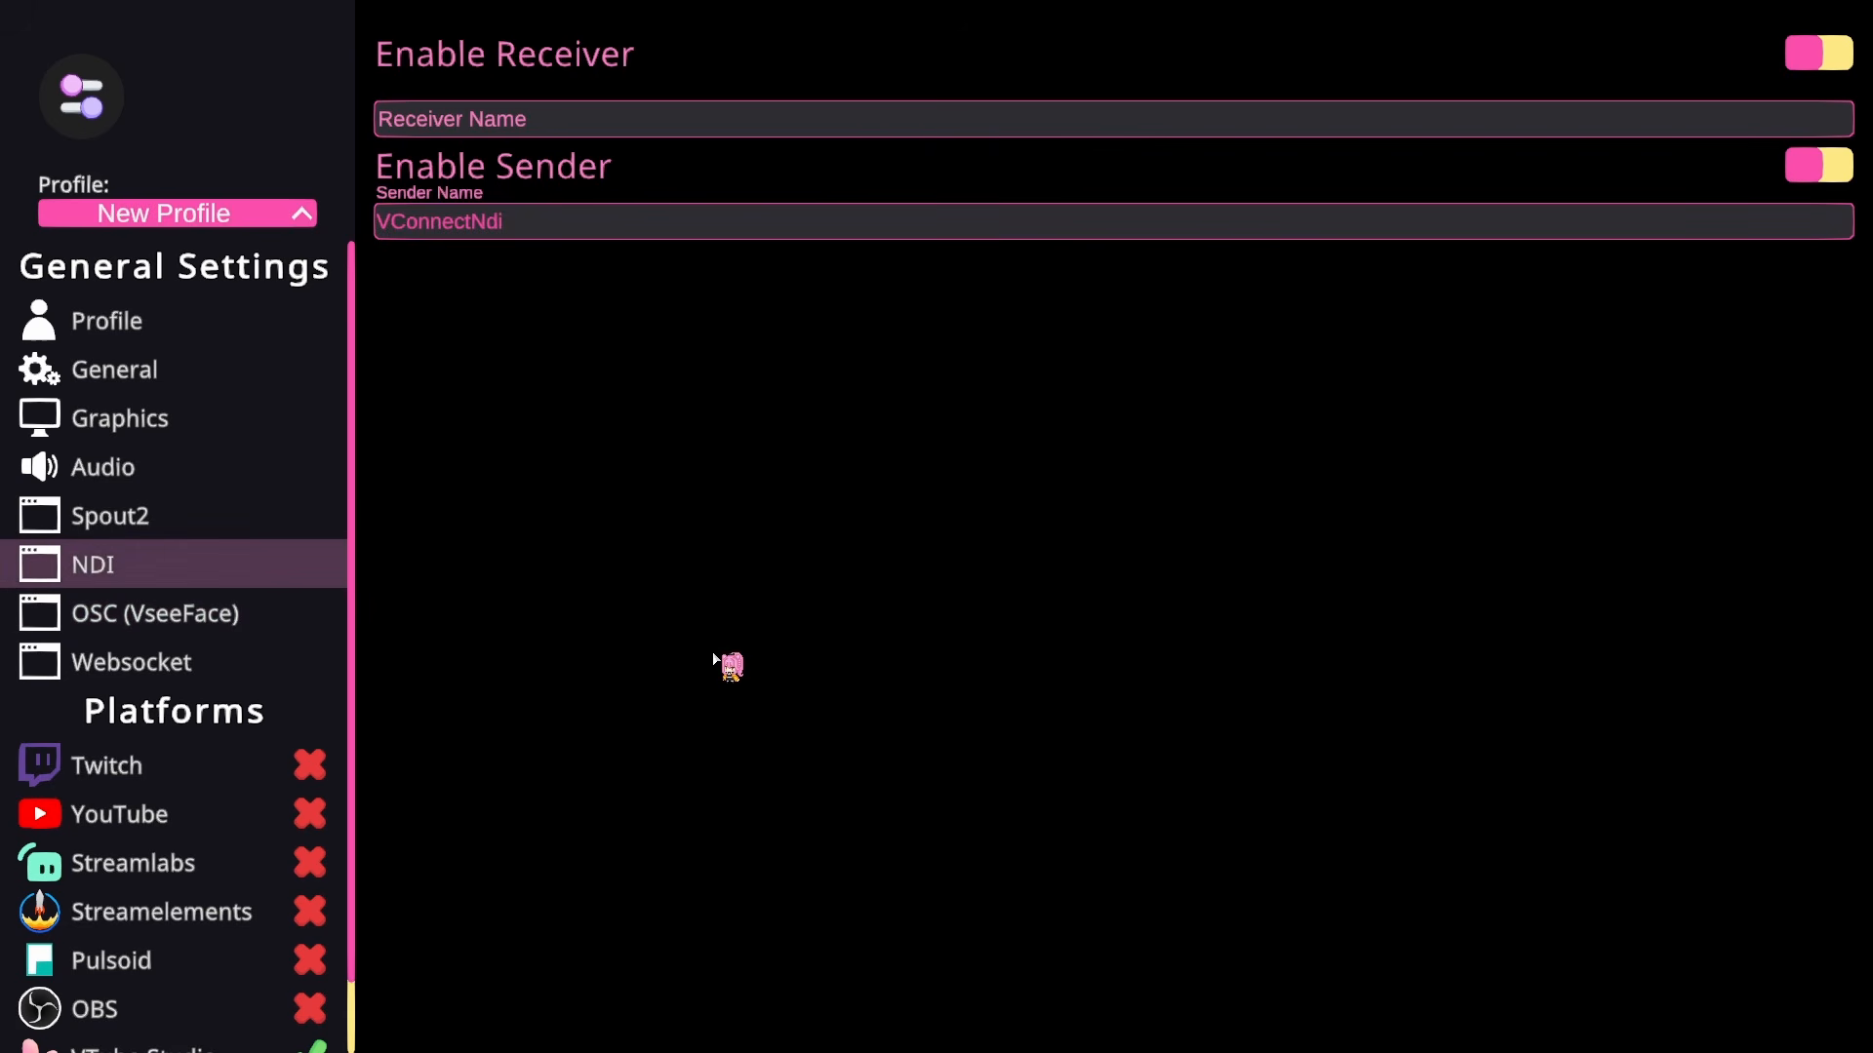
pyautogui.click(166, 615)
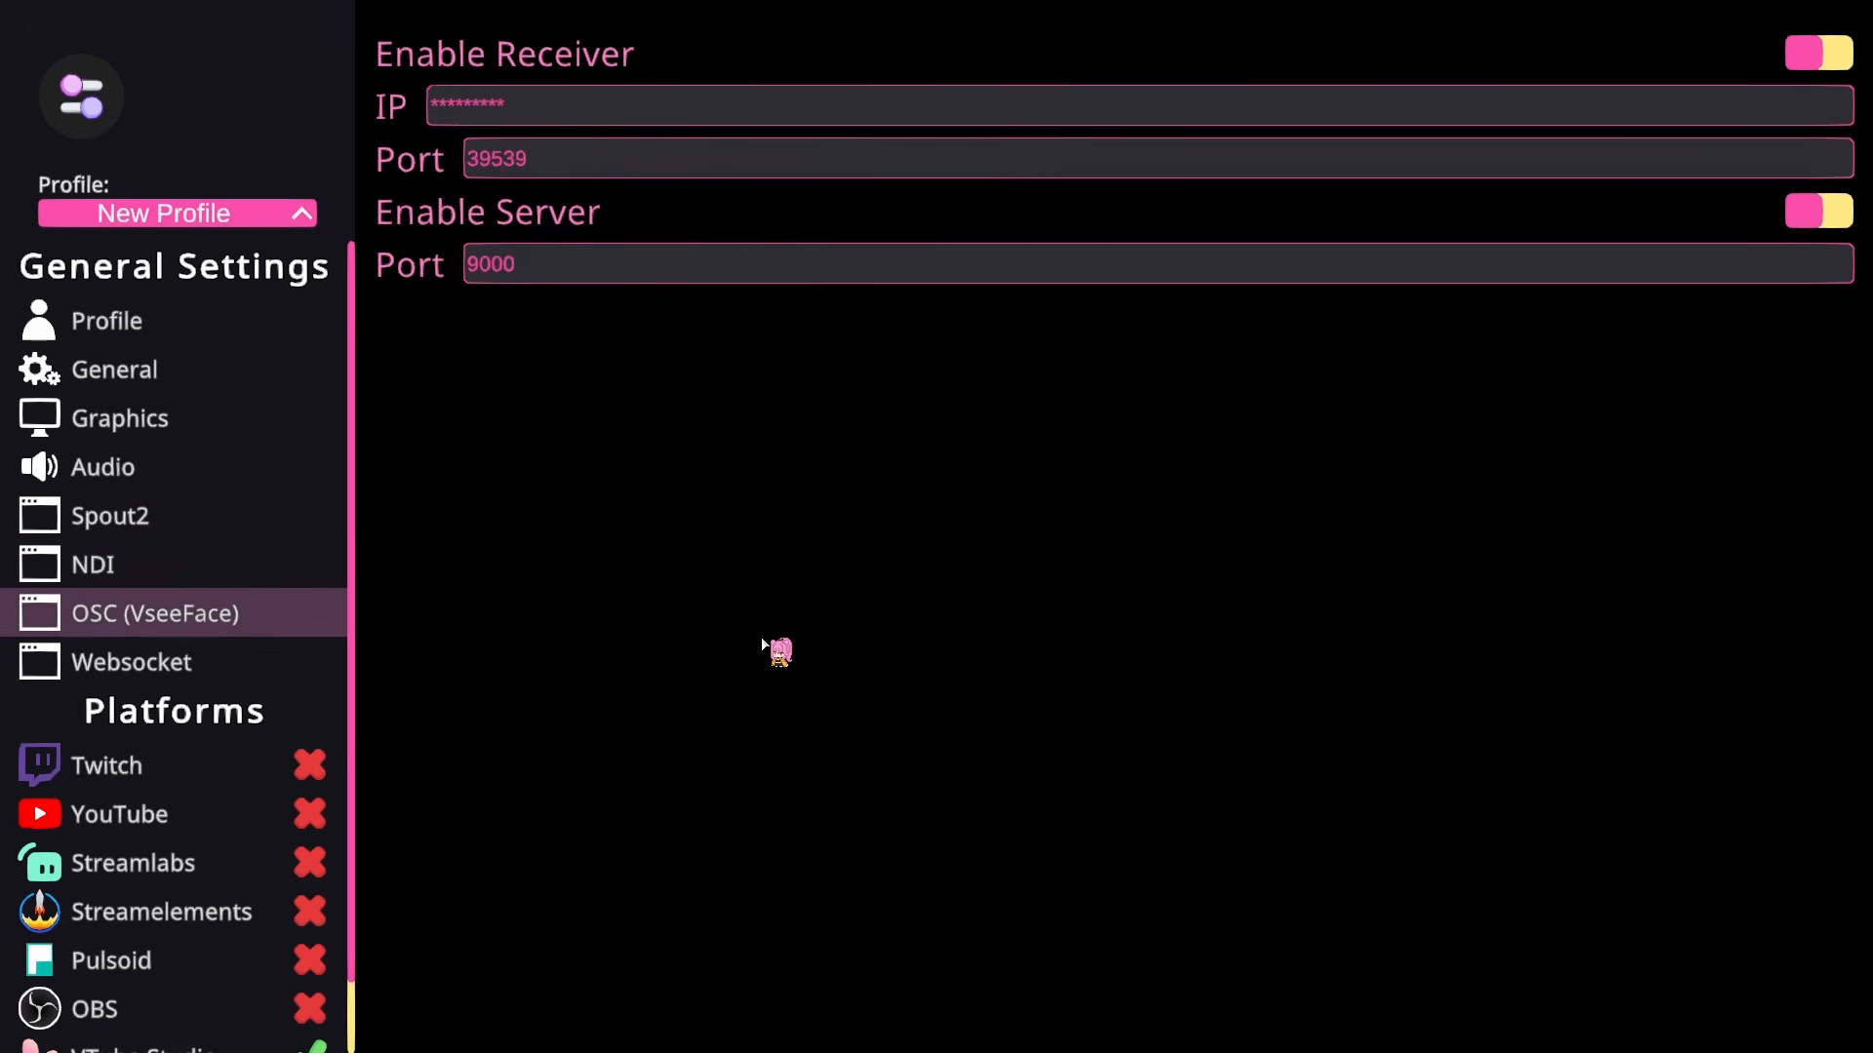
pyautogui.click(217, 380)
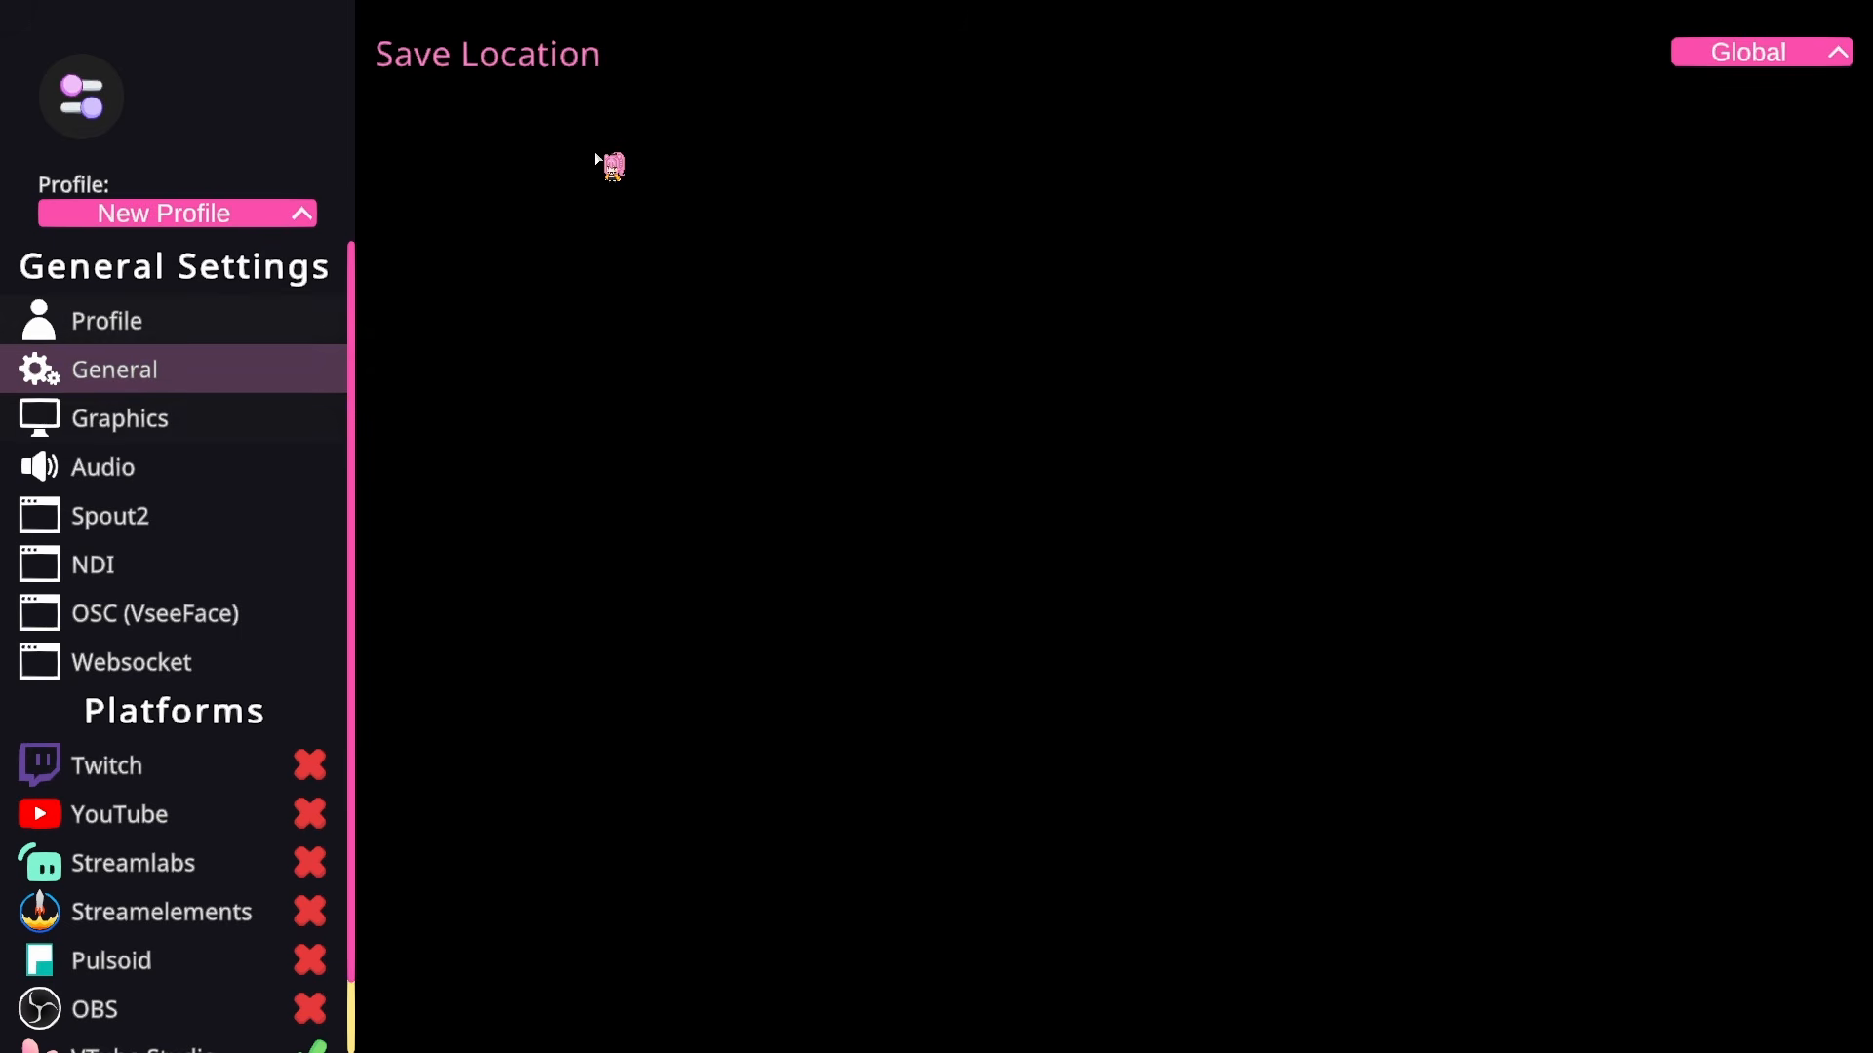
pyautogui.click(219, 419)
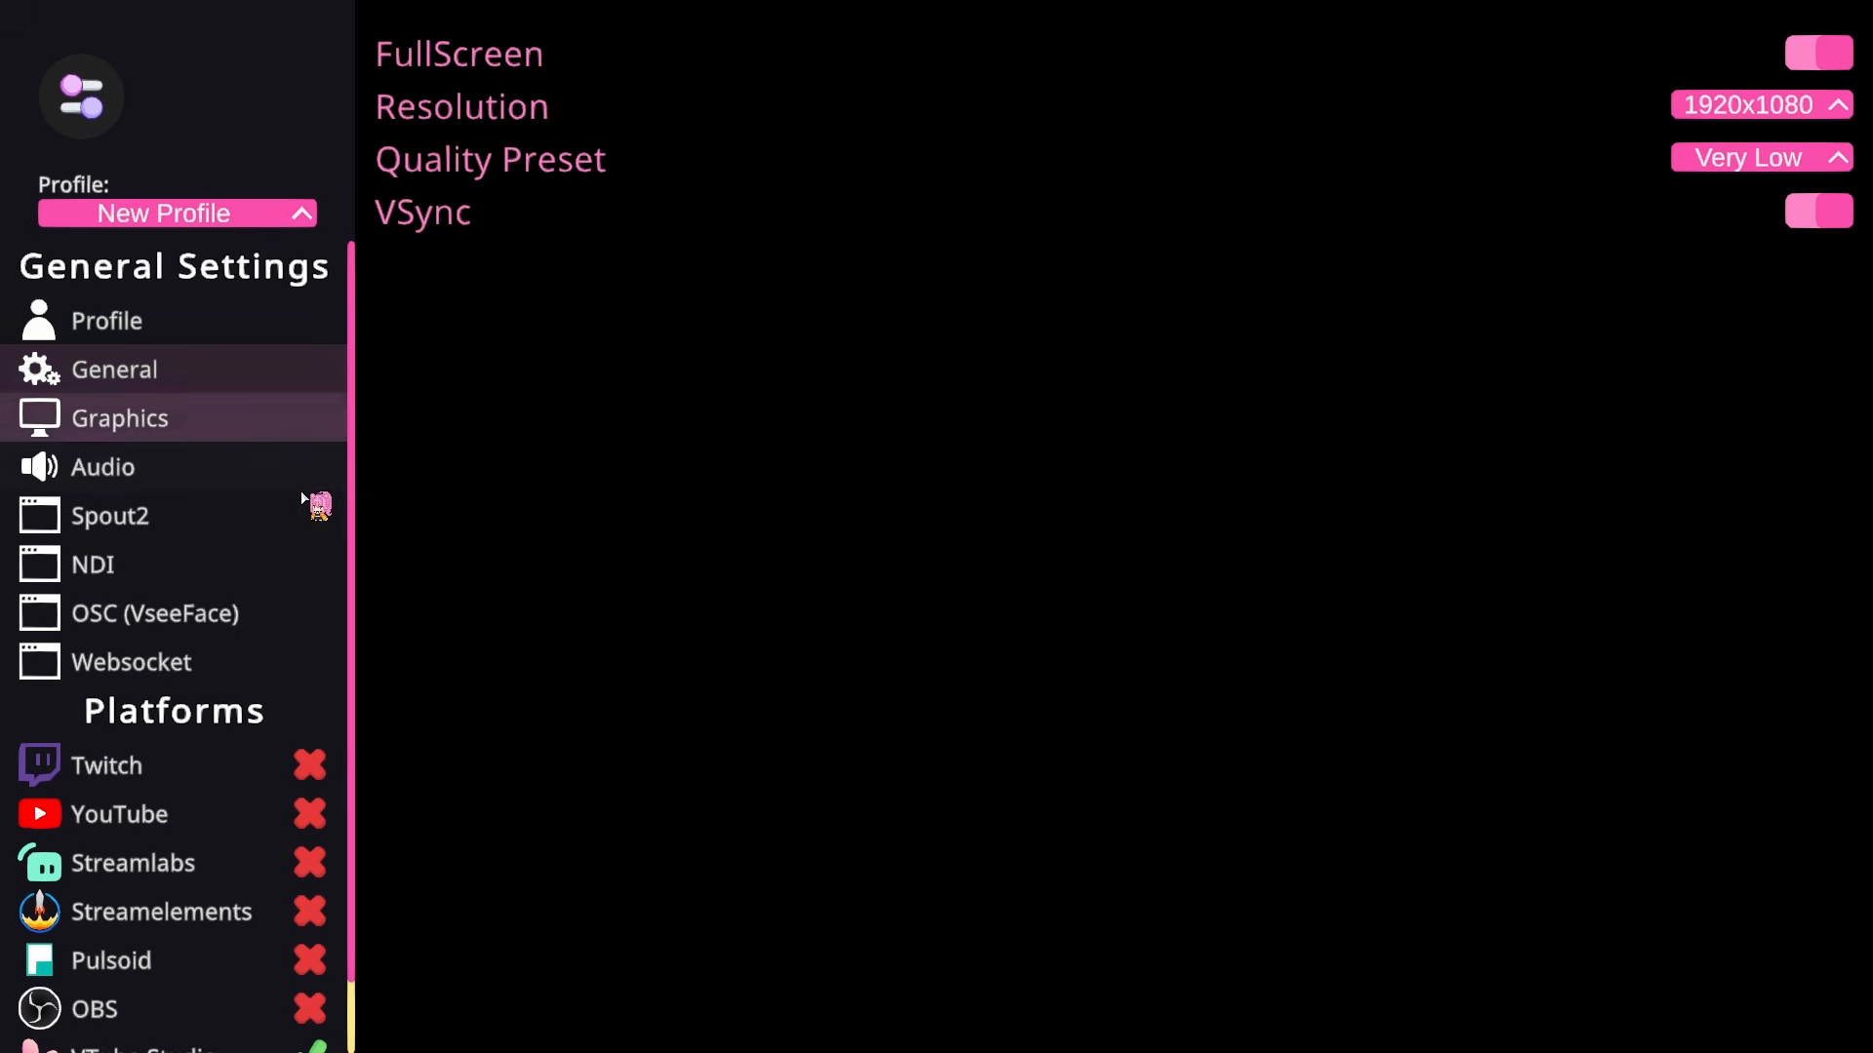
pyautogui.click(244, 470)
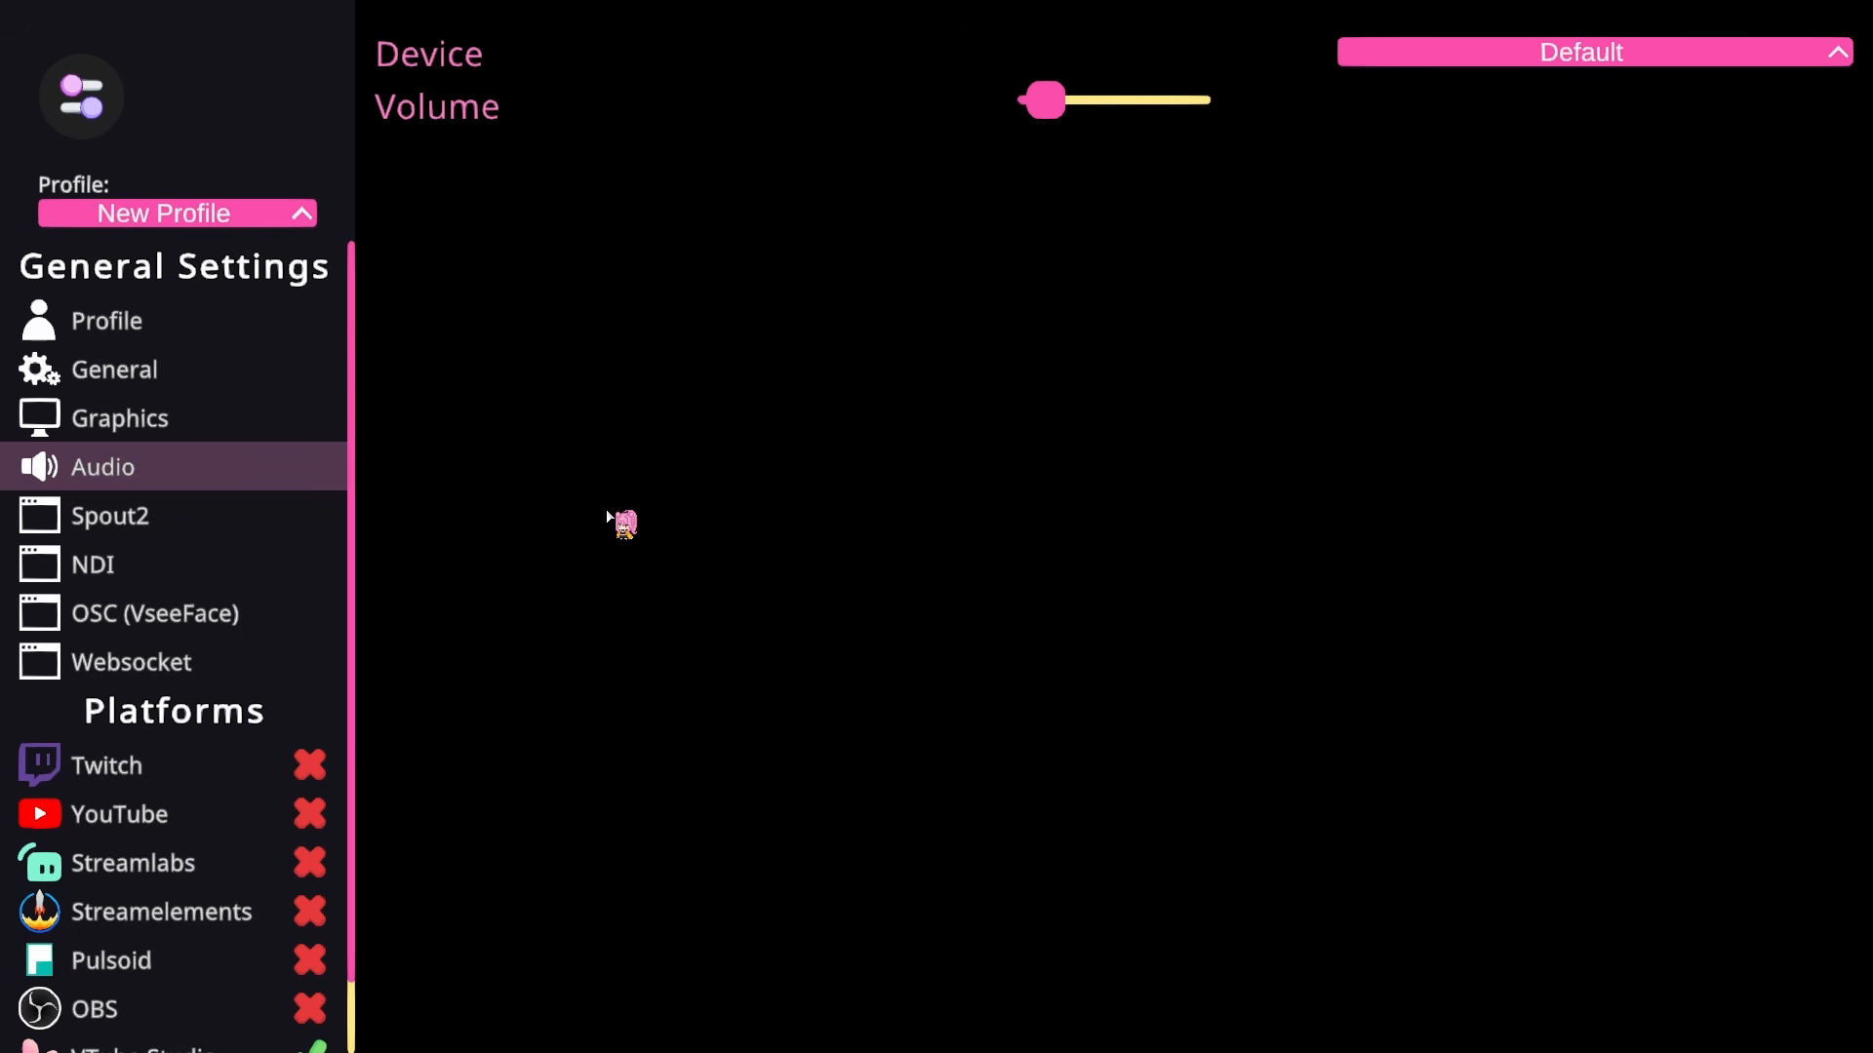
pyautogui.click(199, 327)
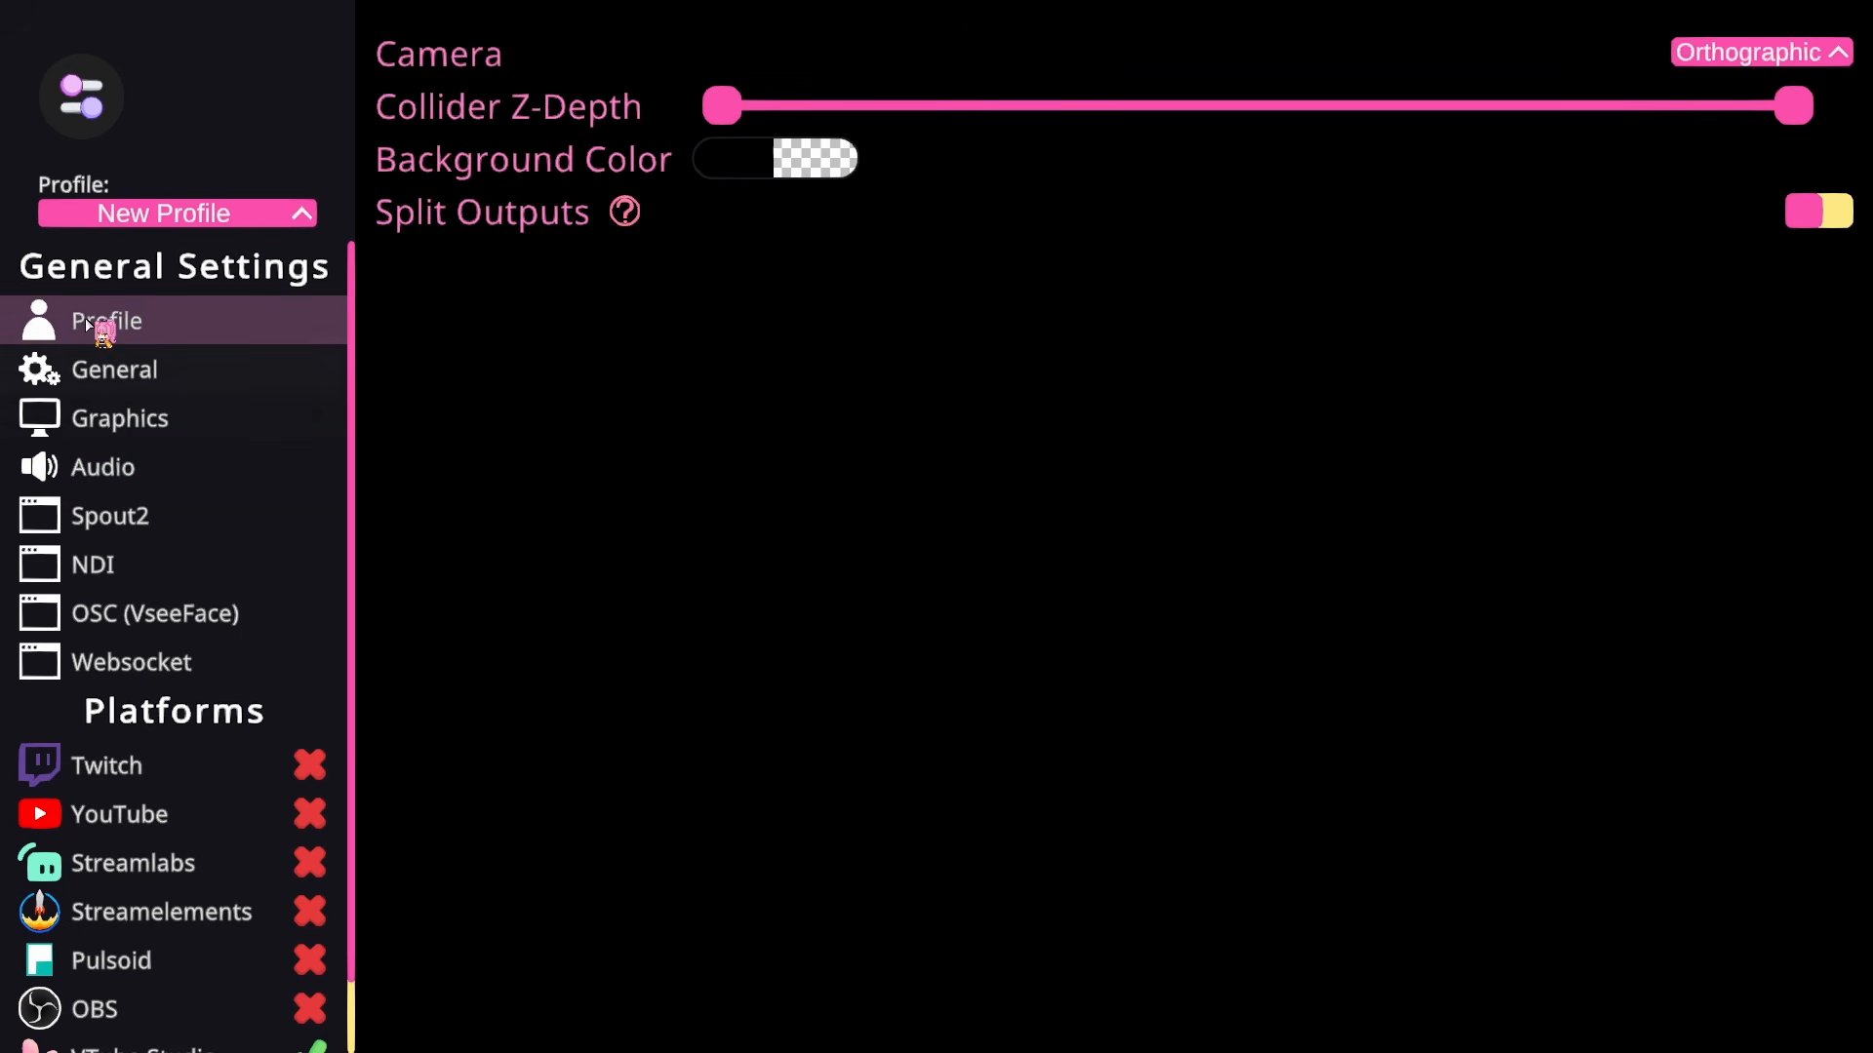
pyautogui.click(255, 215)
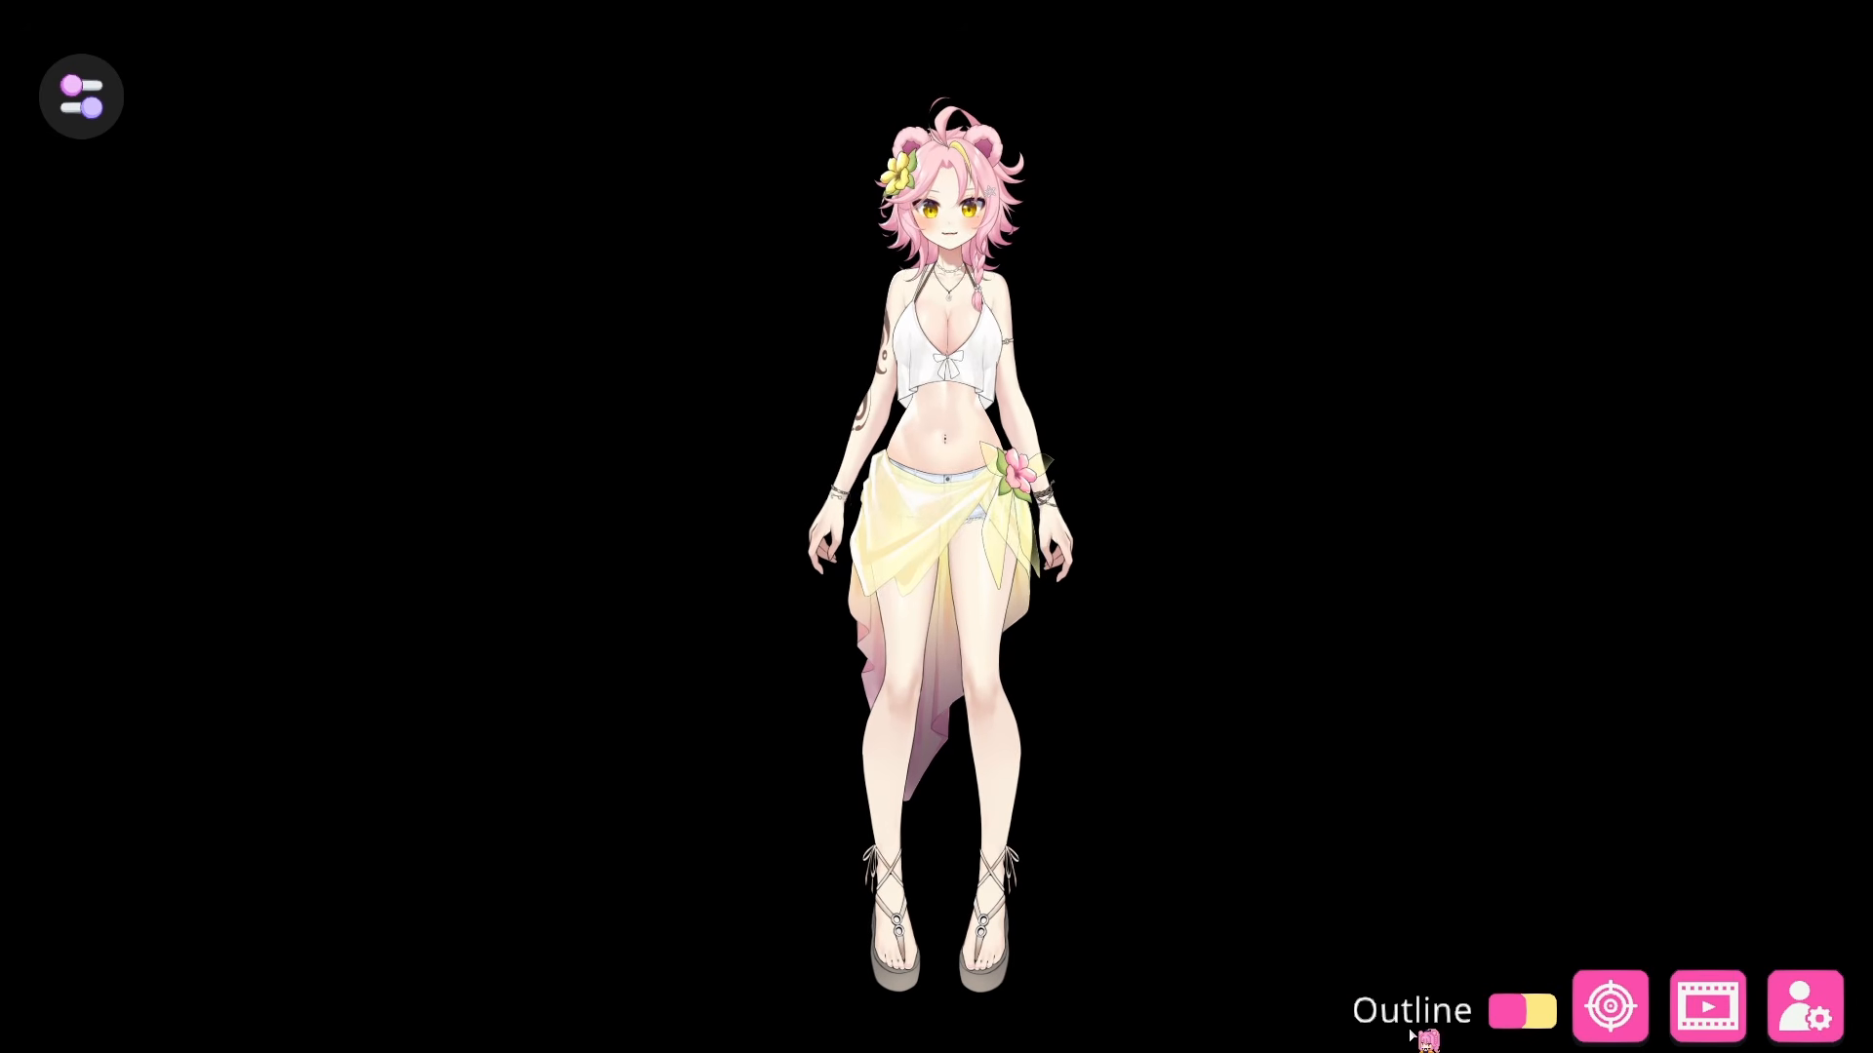
# Step: Try the Outline toggle, add a new scene to the scene list, and select it for editing
pyautogui.click(1538, 1017)
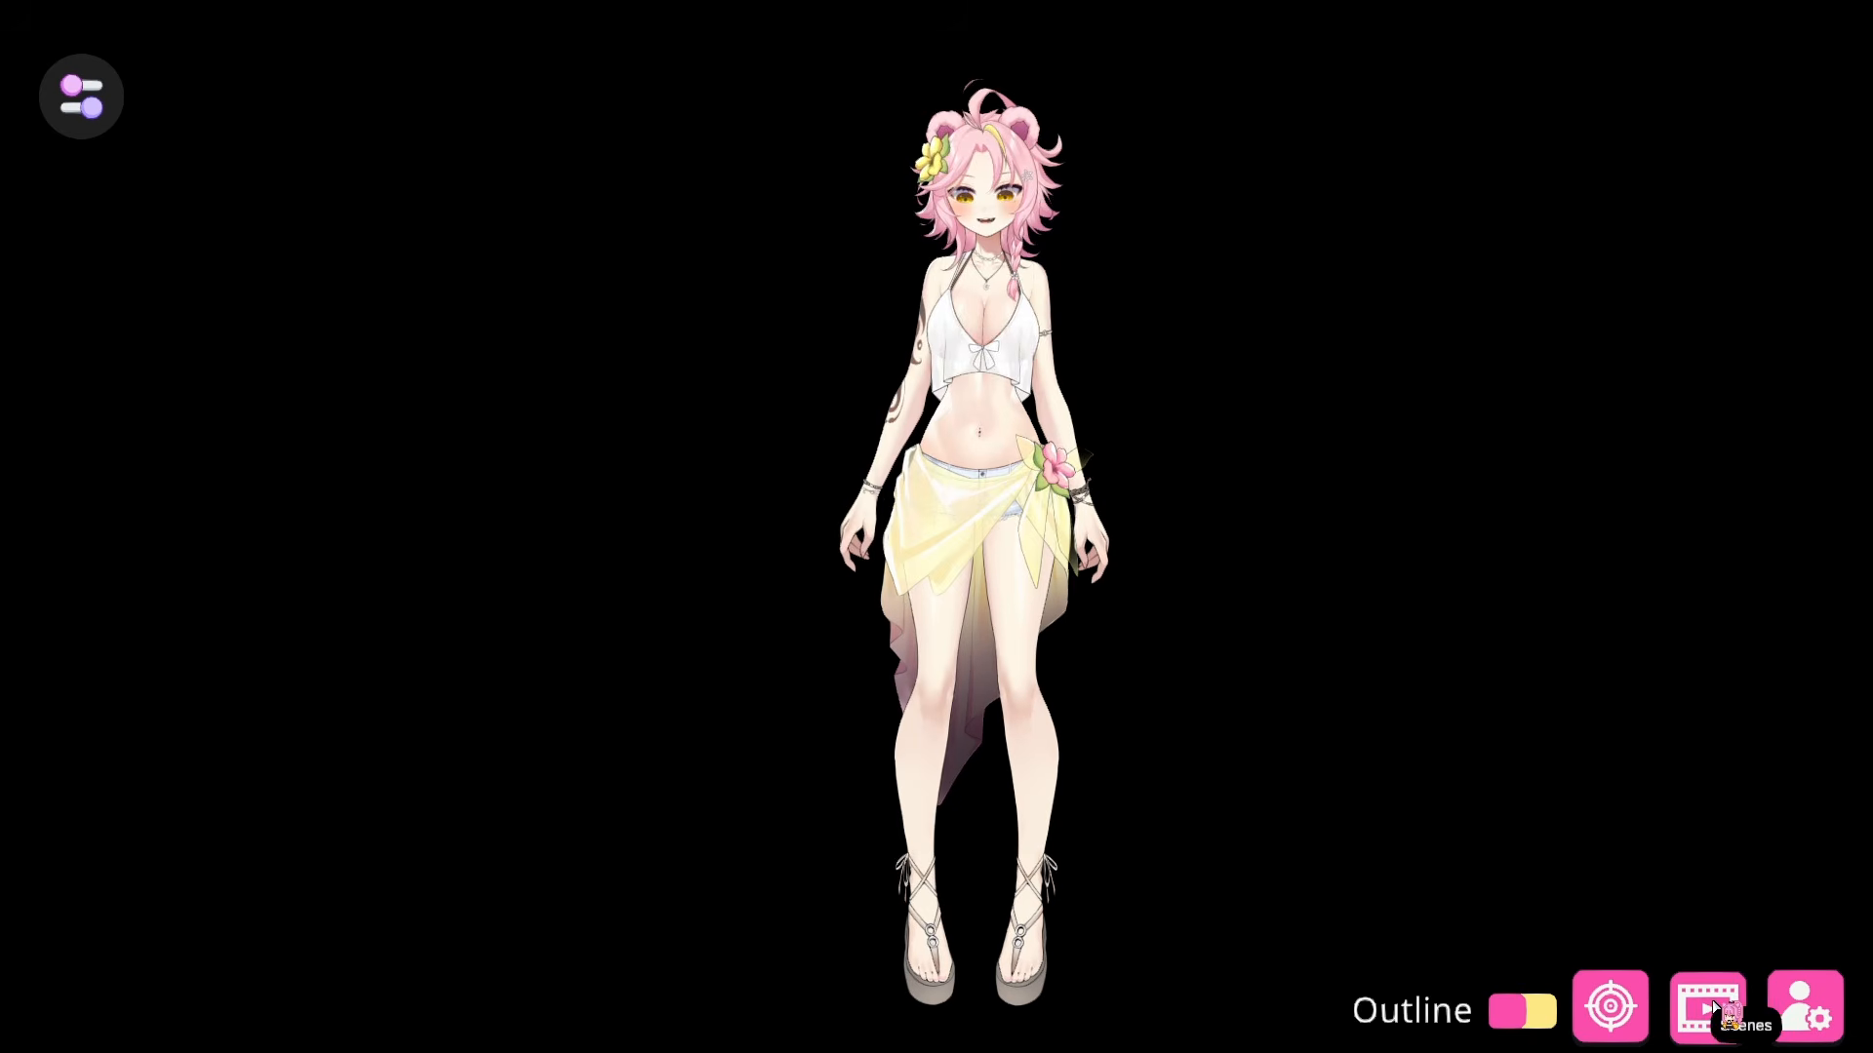
pyautogui.click(1715, 1007)
pyautogui.click(1714, 1007)
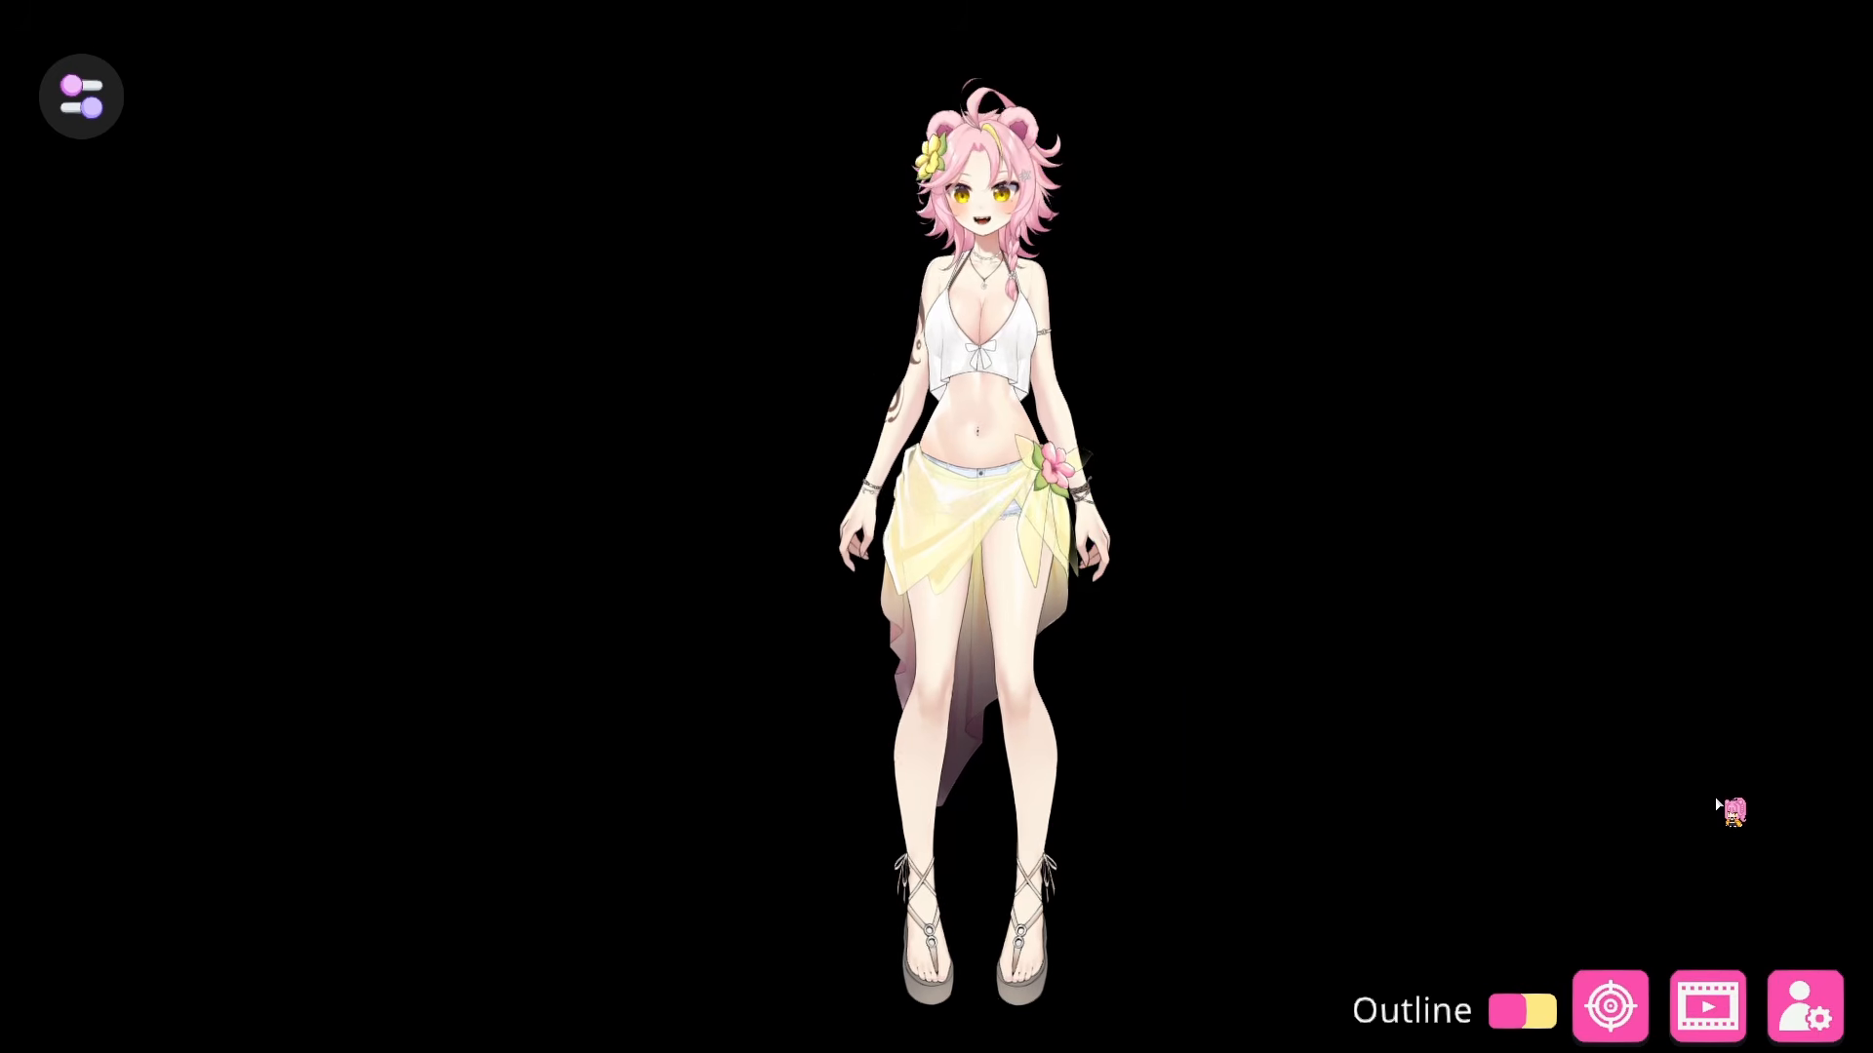
pyautogui.click(1714, 1007)
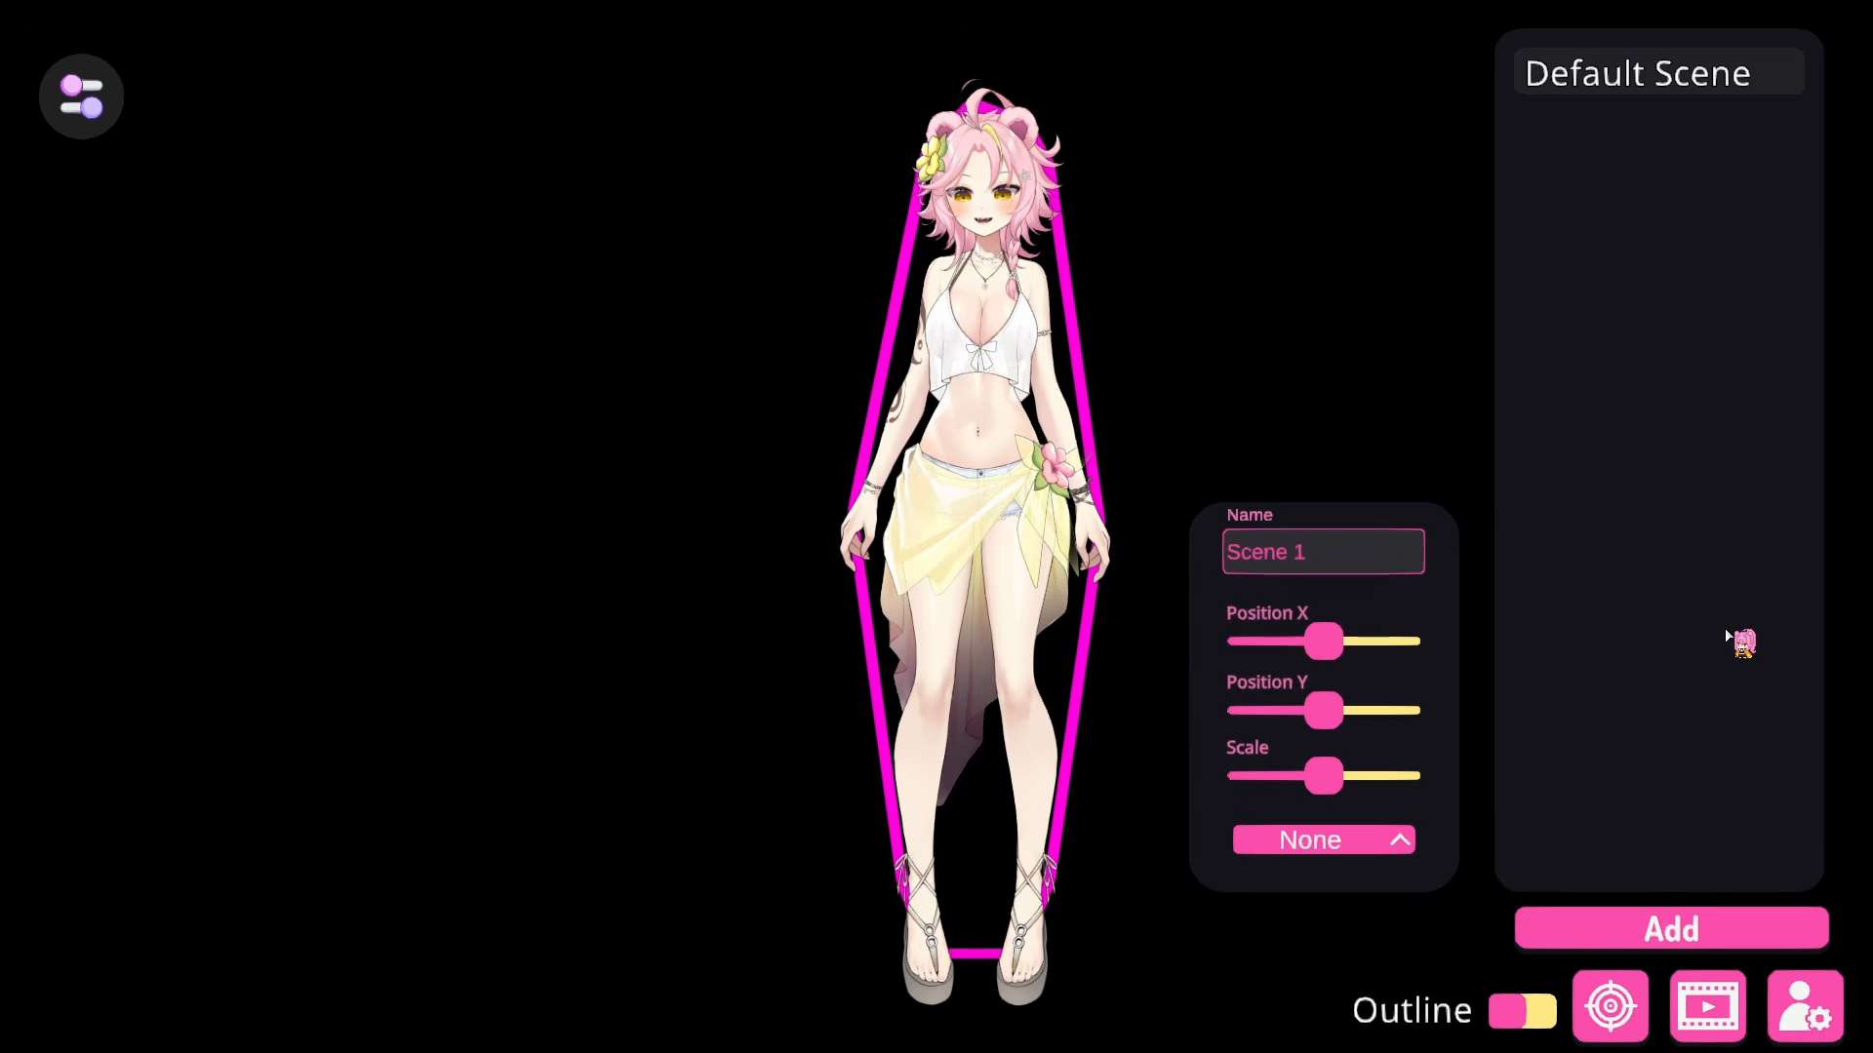
pyautogui.click(1716, 932)
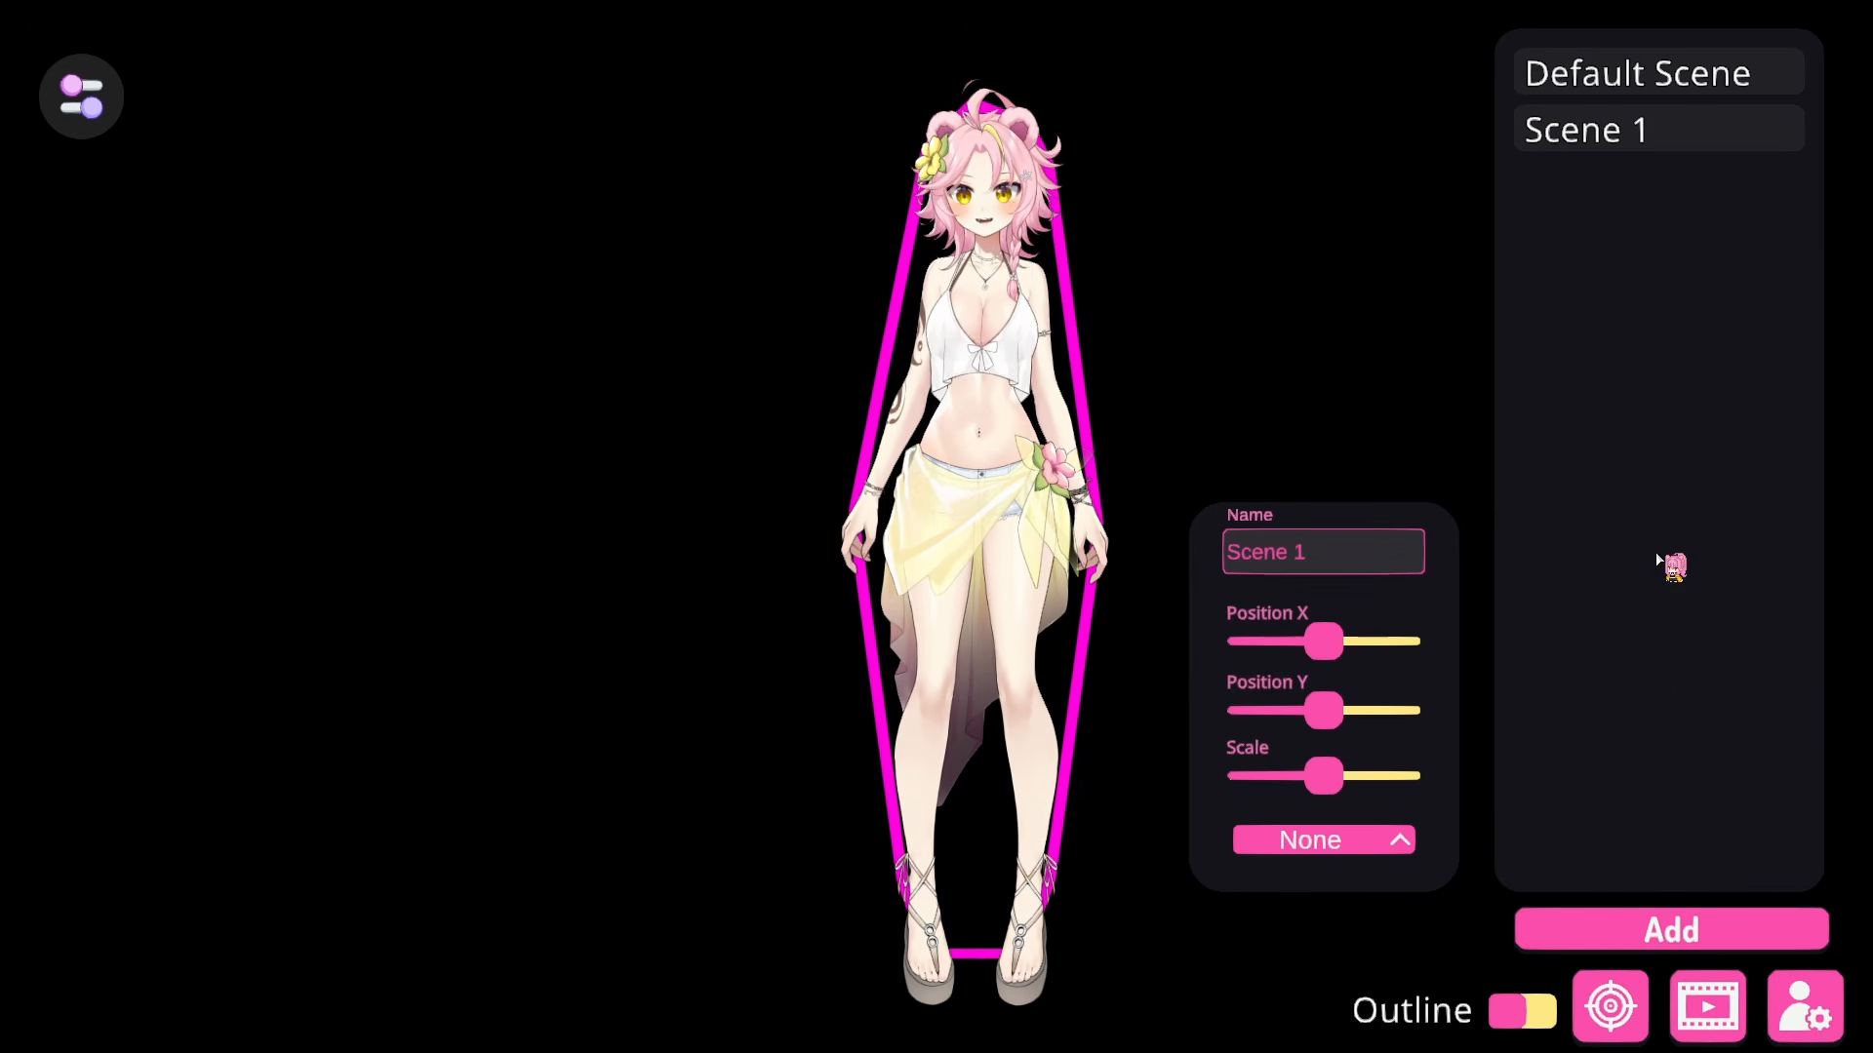
pyautogui.click(1621, 134)
pyautogui.click(1314, 573)
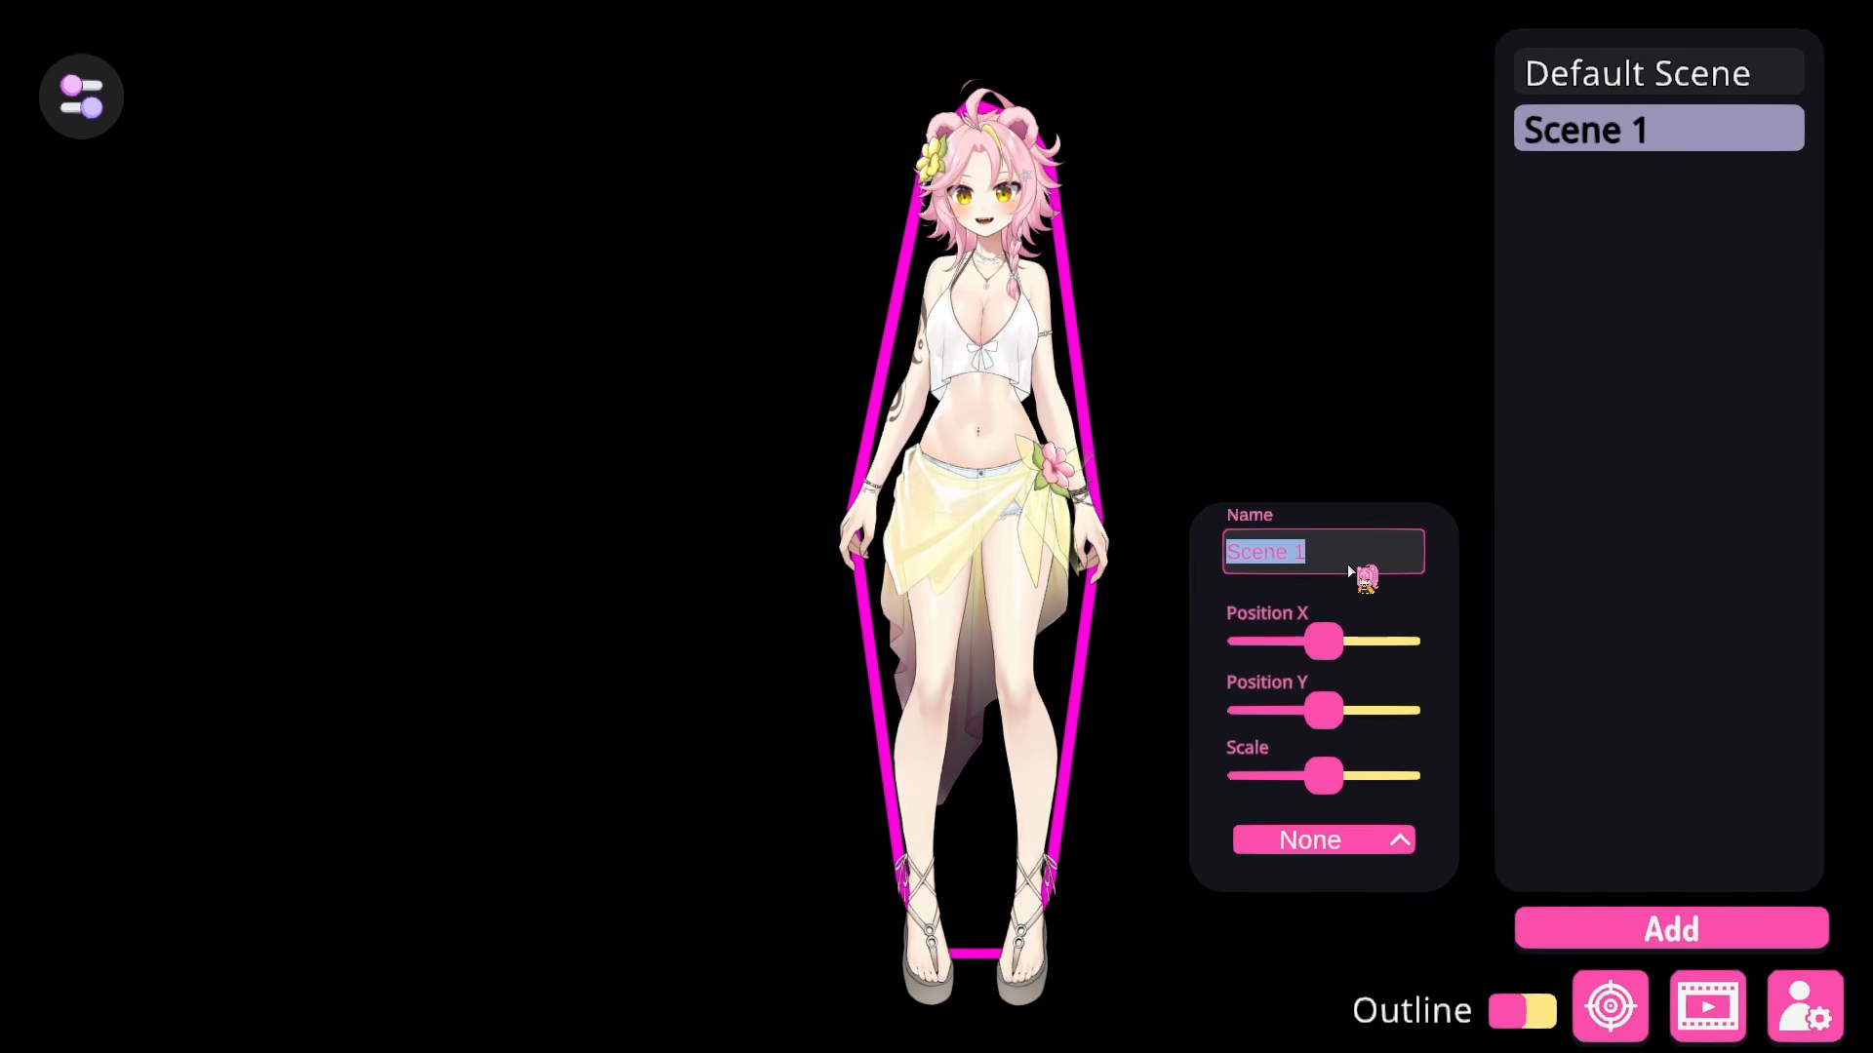
# Step: Adjust Scene 1's X and Y position, enlarge its scale slightly, and close the scene list
pyautogui.moveTo(1324, 641)
pyautogui.mouseDown()
pyautogui.moveTo(1254, 641)
pyautogui.moveTo(1322, 641)
pyautogui.moveTo(1305, 641)
pyautogui.mouseUp()
pyautogui.moveTo(1317, 706)
pyautogui.mouseDown()
pyautogui.moveTo(1288, 704)
pyautogui.moveTo(1334, 710)
pyautogui.mouseUp()
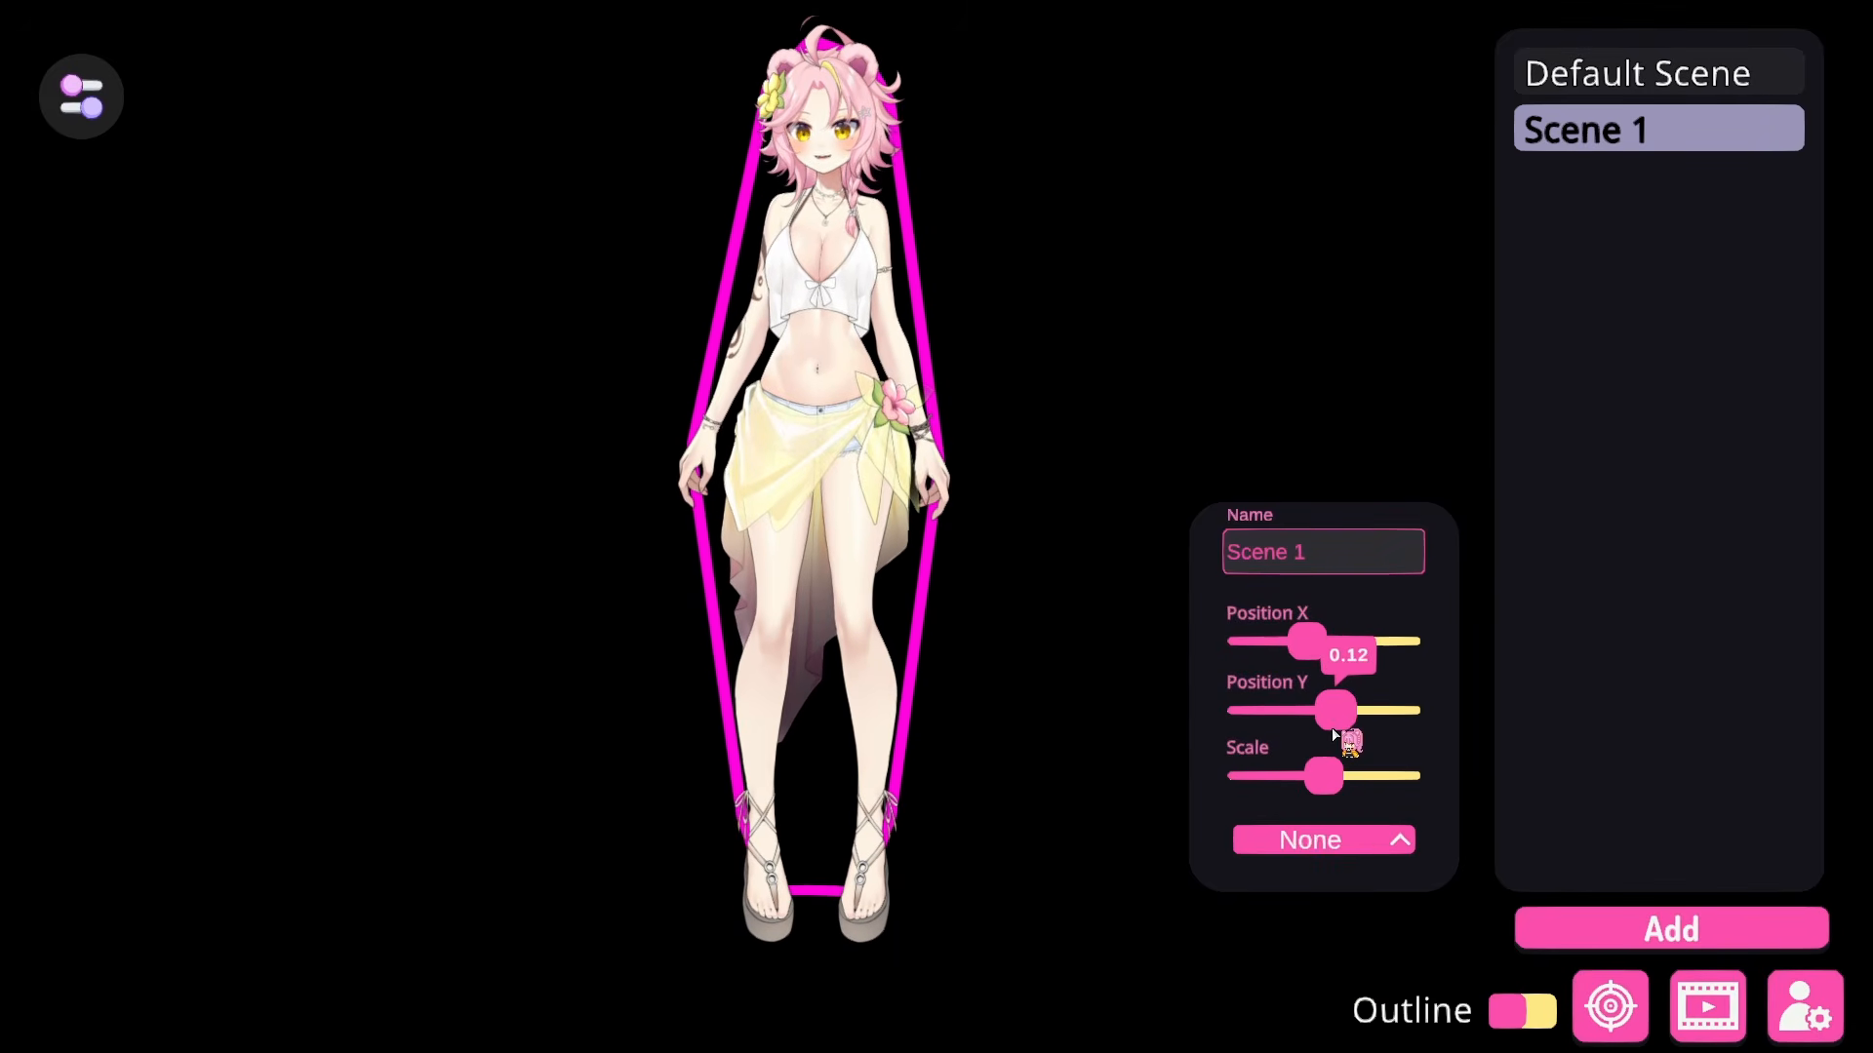
pyautogui.moveTo(1324, 775)
pyautogui.mouseDown()
pyautogui.moveTo(1268, 777)
pyautogui.moveTo(1334, 775)
pyautogui.moveTo(1332, 756)
pyautogui.mouseUp()
pyautogui.moveTo(1307, 641); pyautogui.dragTo(1327, 712)
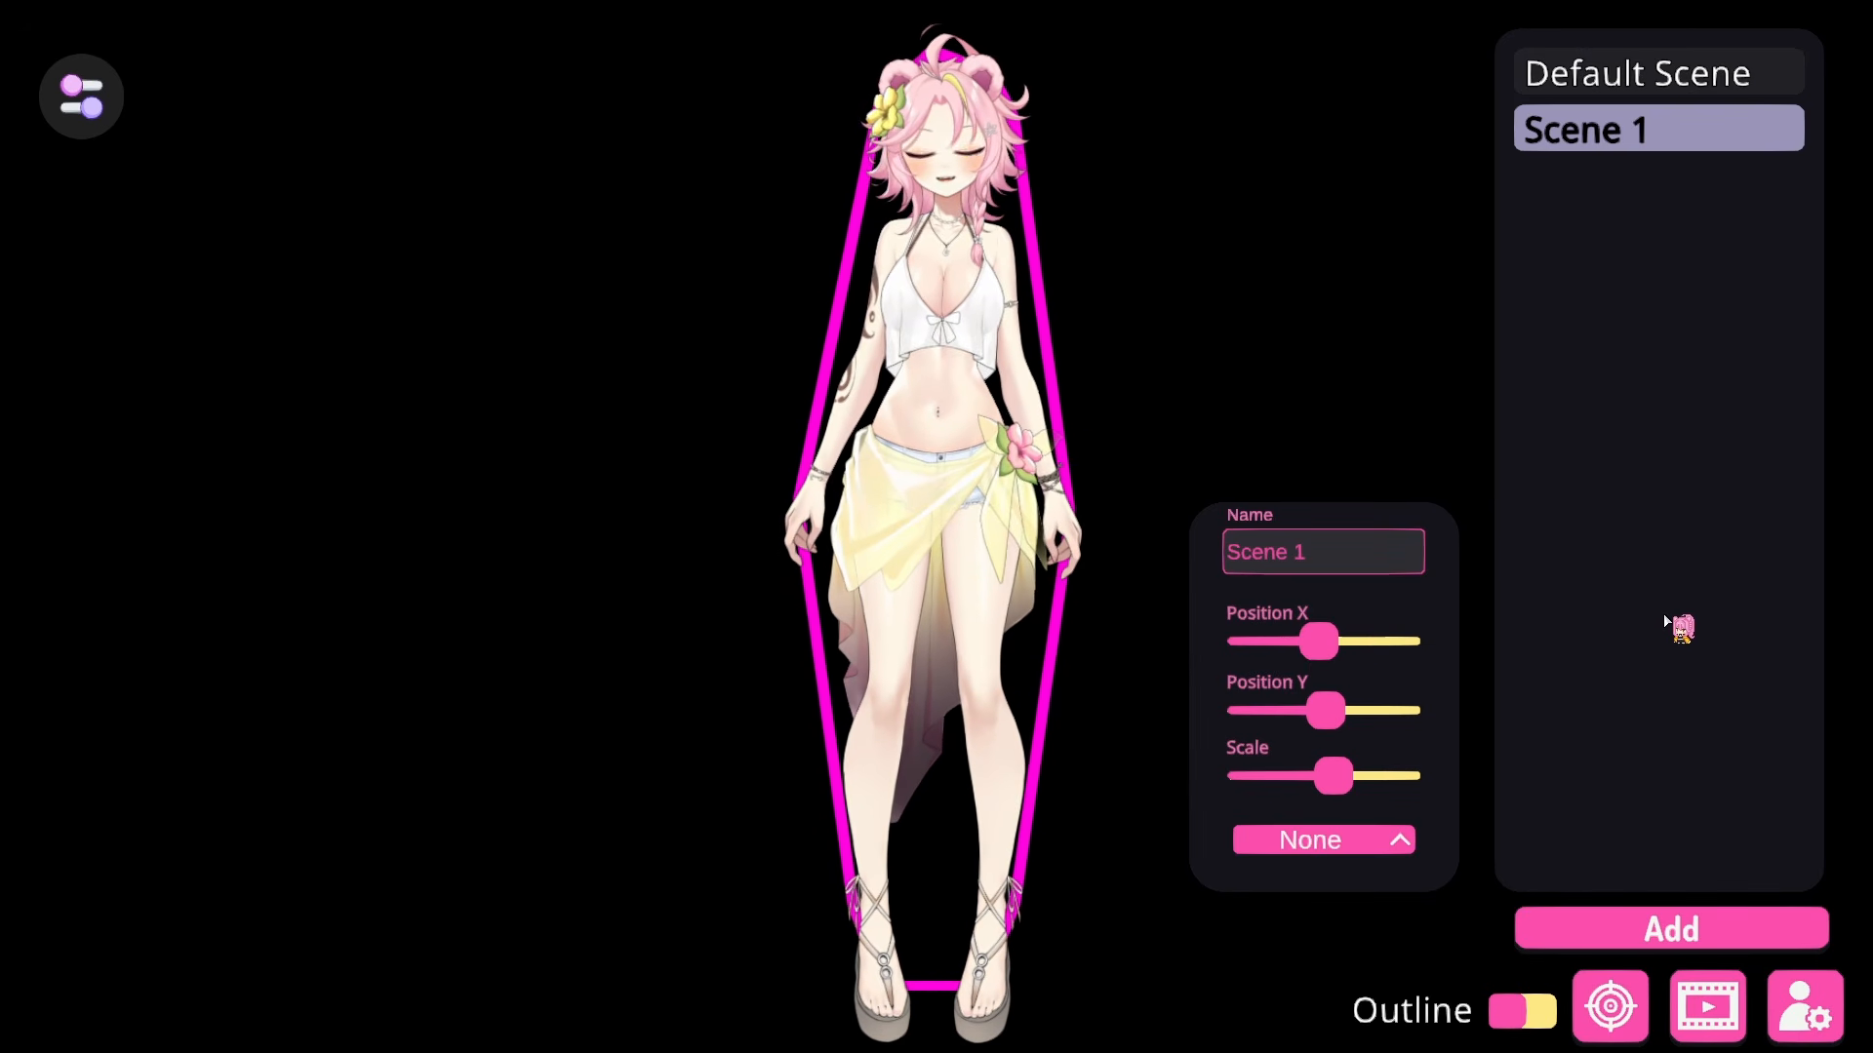
pyautogui.click(1707, 1007)
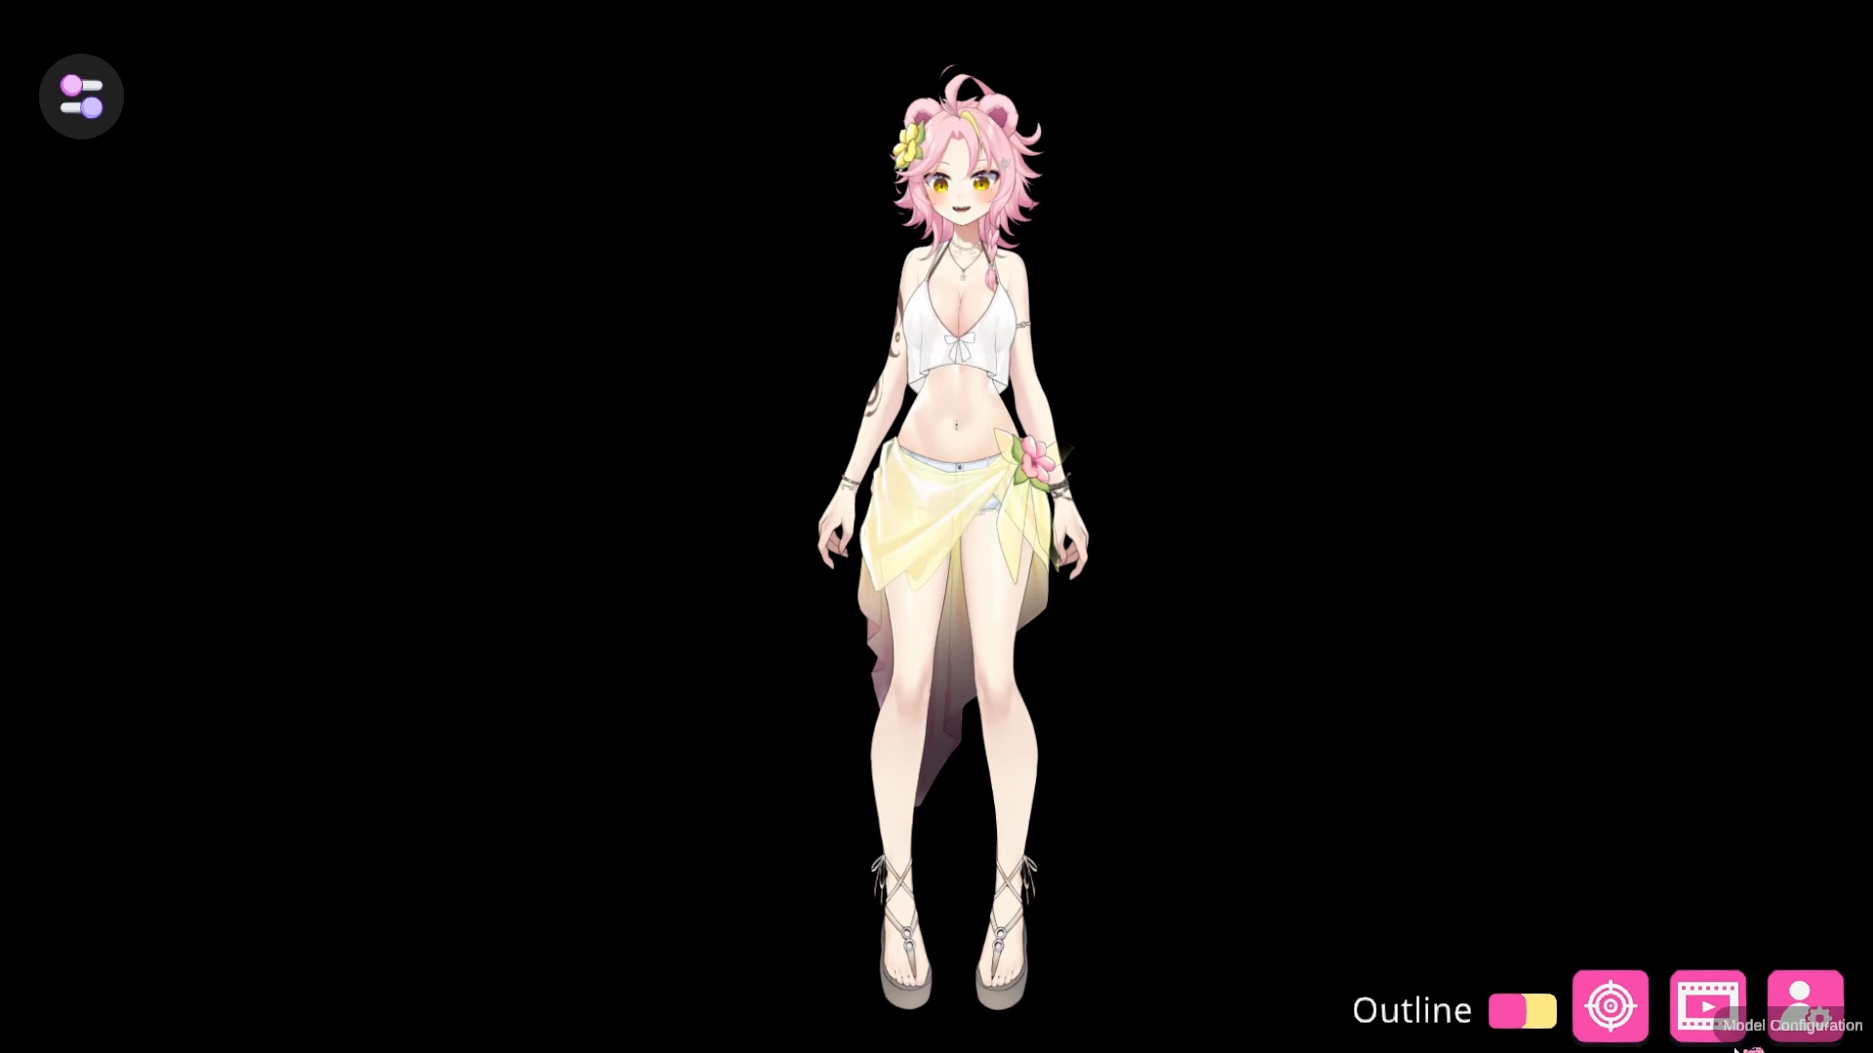
# Step: Open the model's targets and check where the Head, Chest, Core, Feet and Miss targets sit on the avatar
pyautogui.click(1605, 1029)
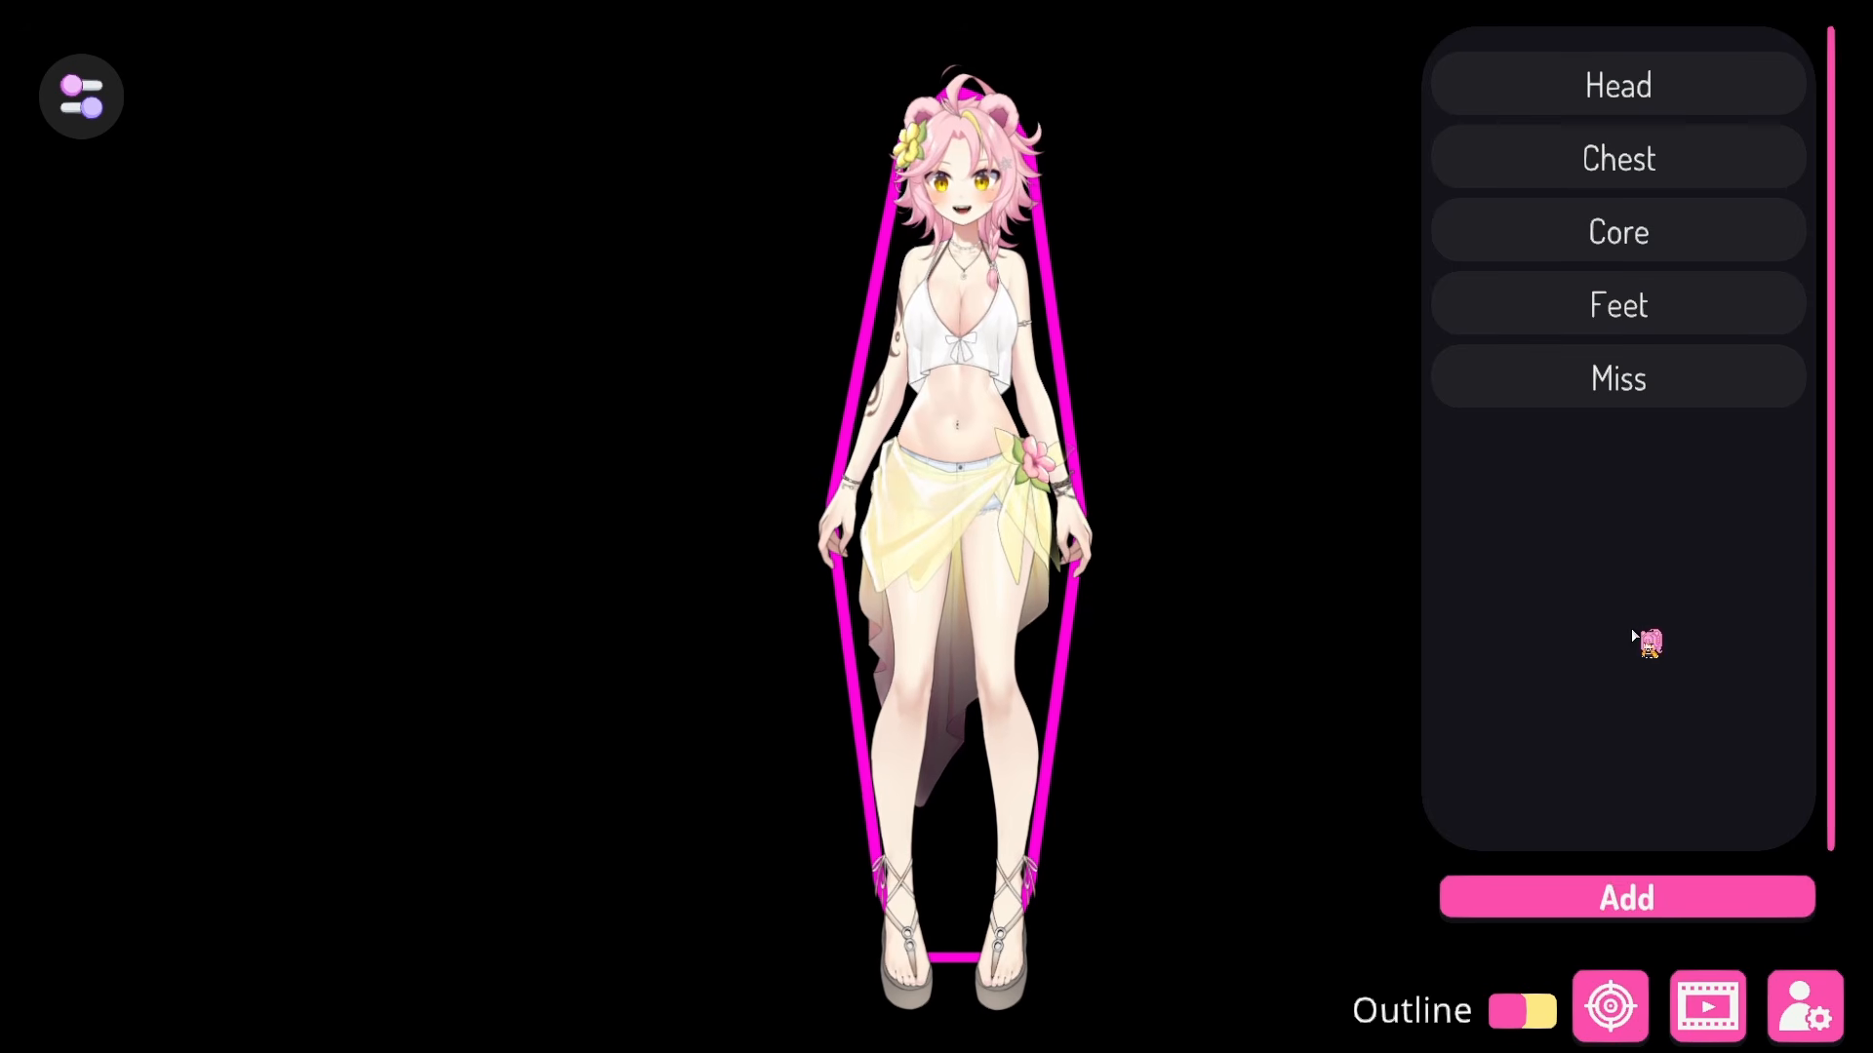
pyautogui.click(1664, 93)
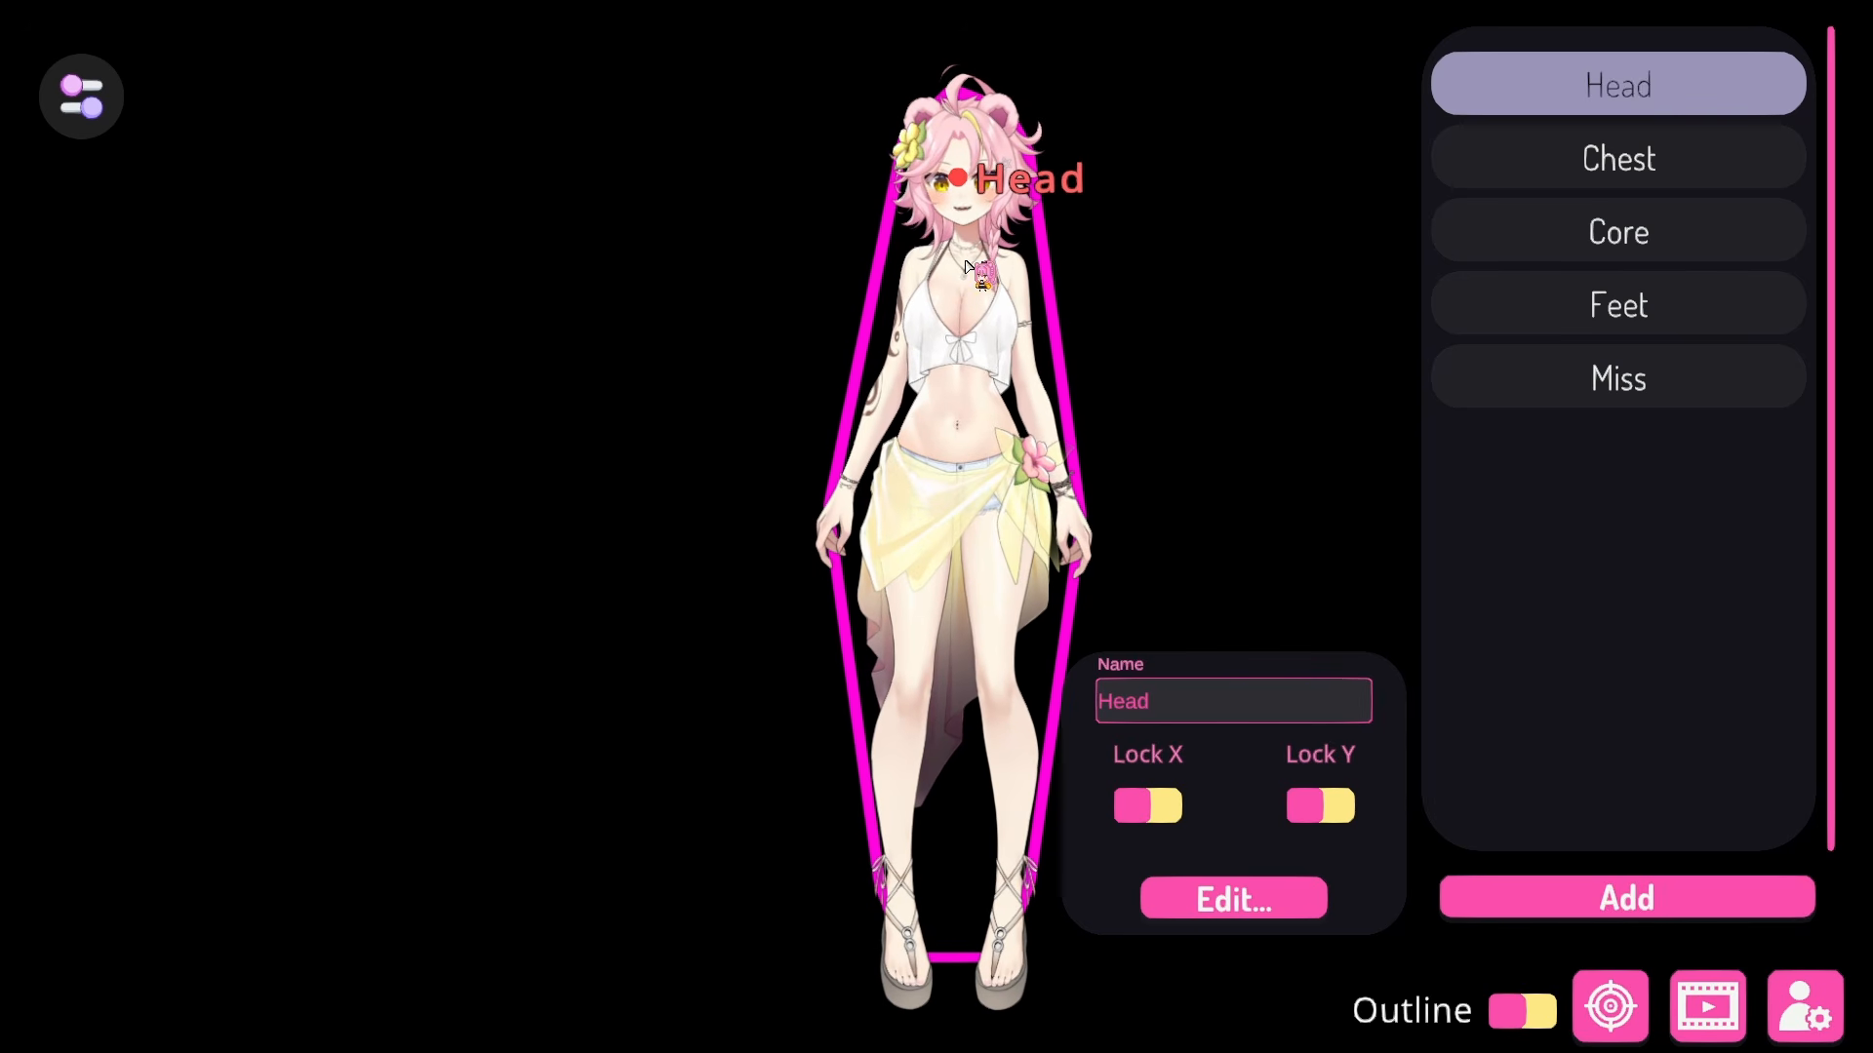
pyautogui.click(1644, 163)
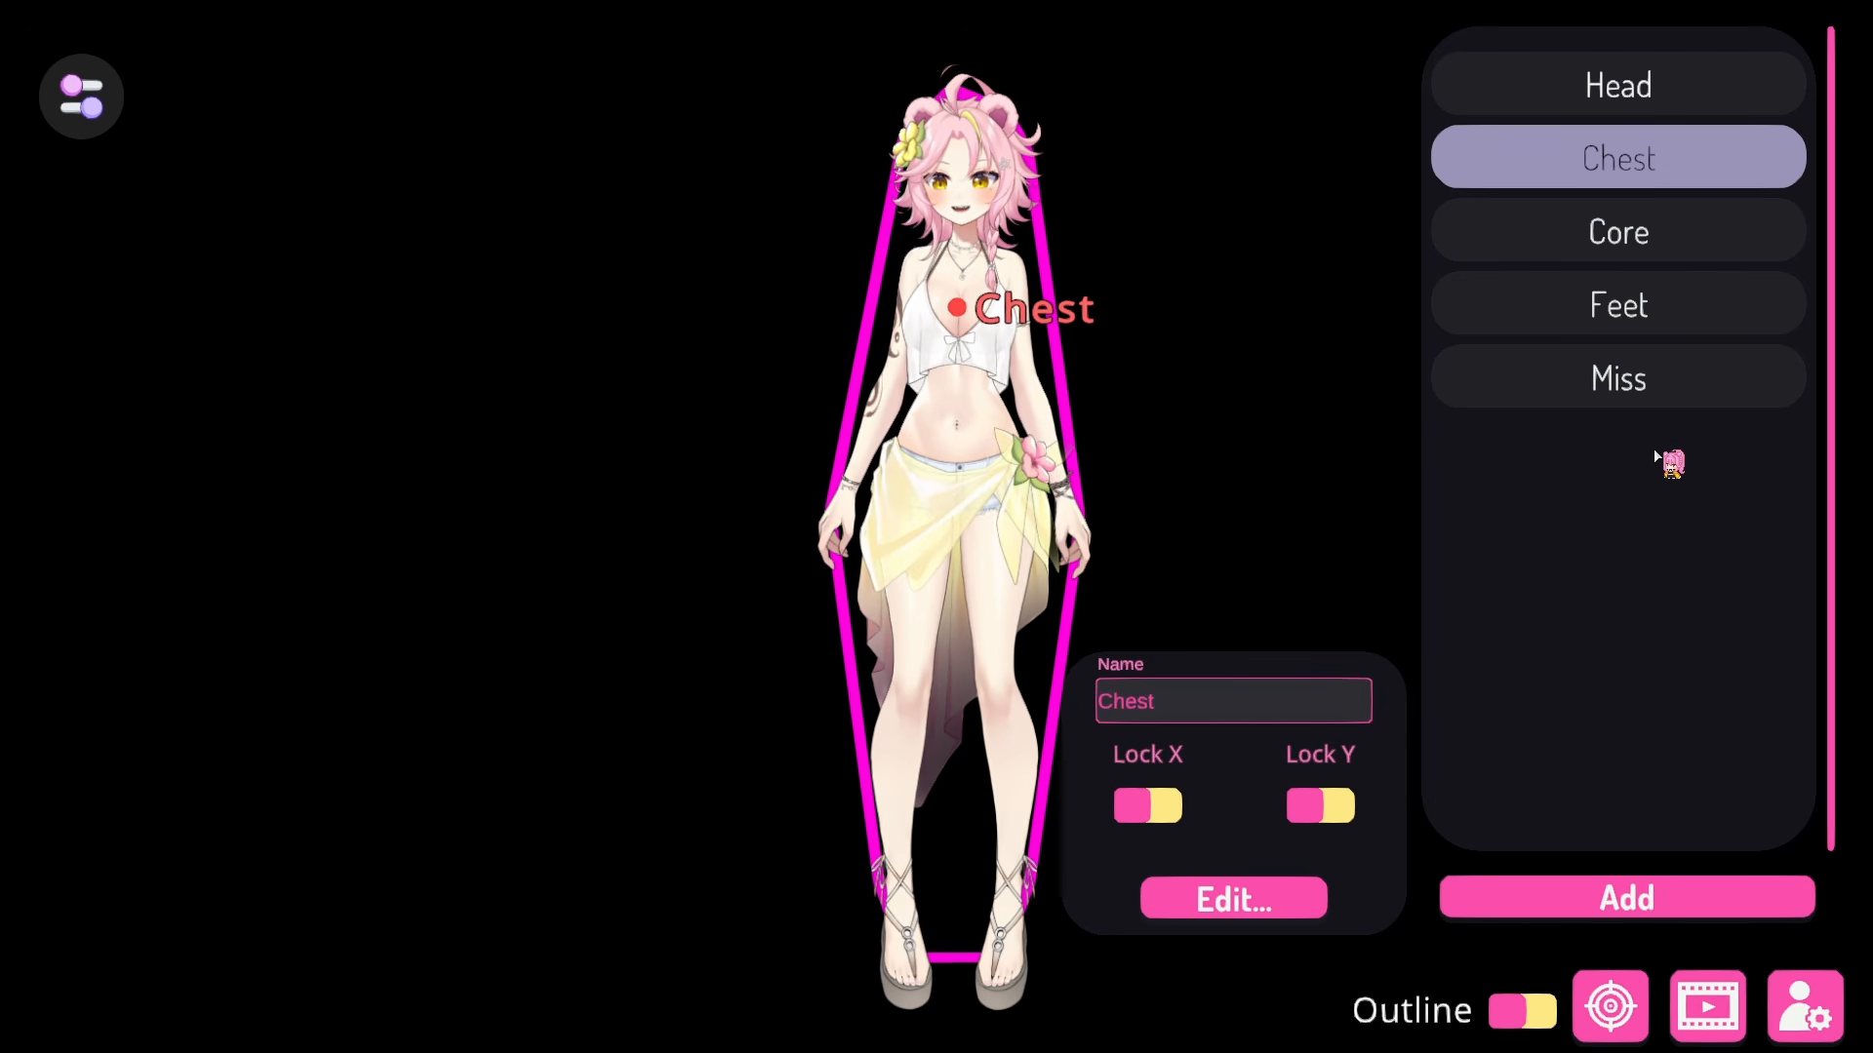
pyautogui.click(1651, 312)
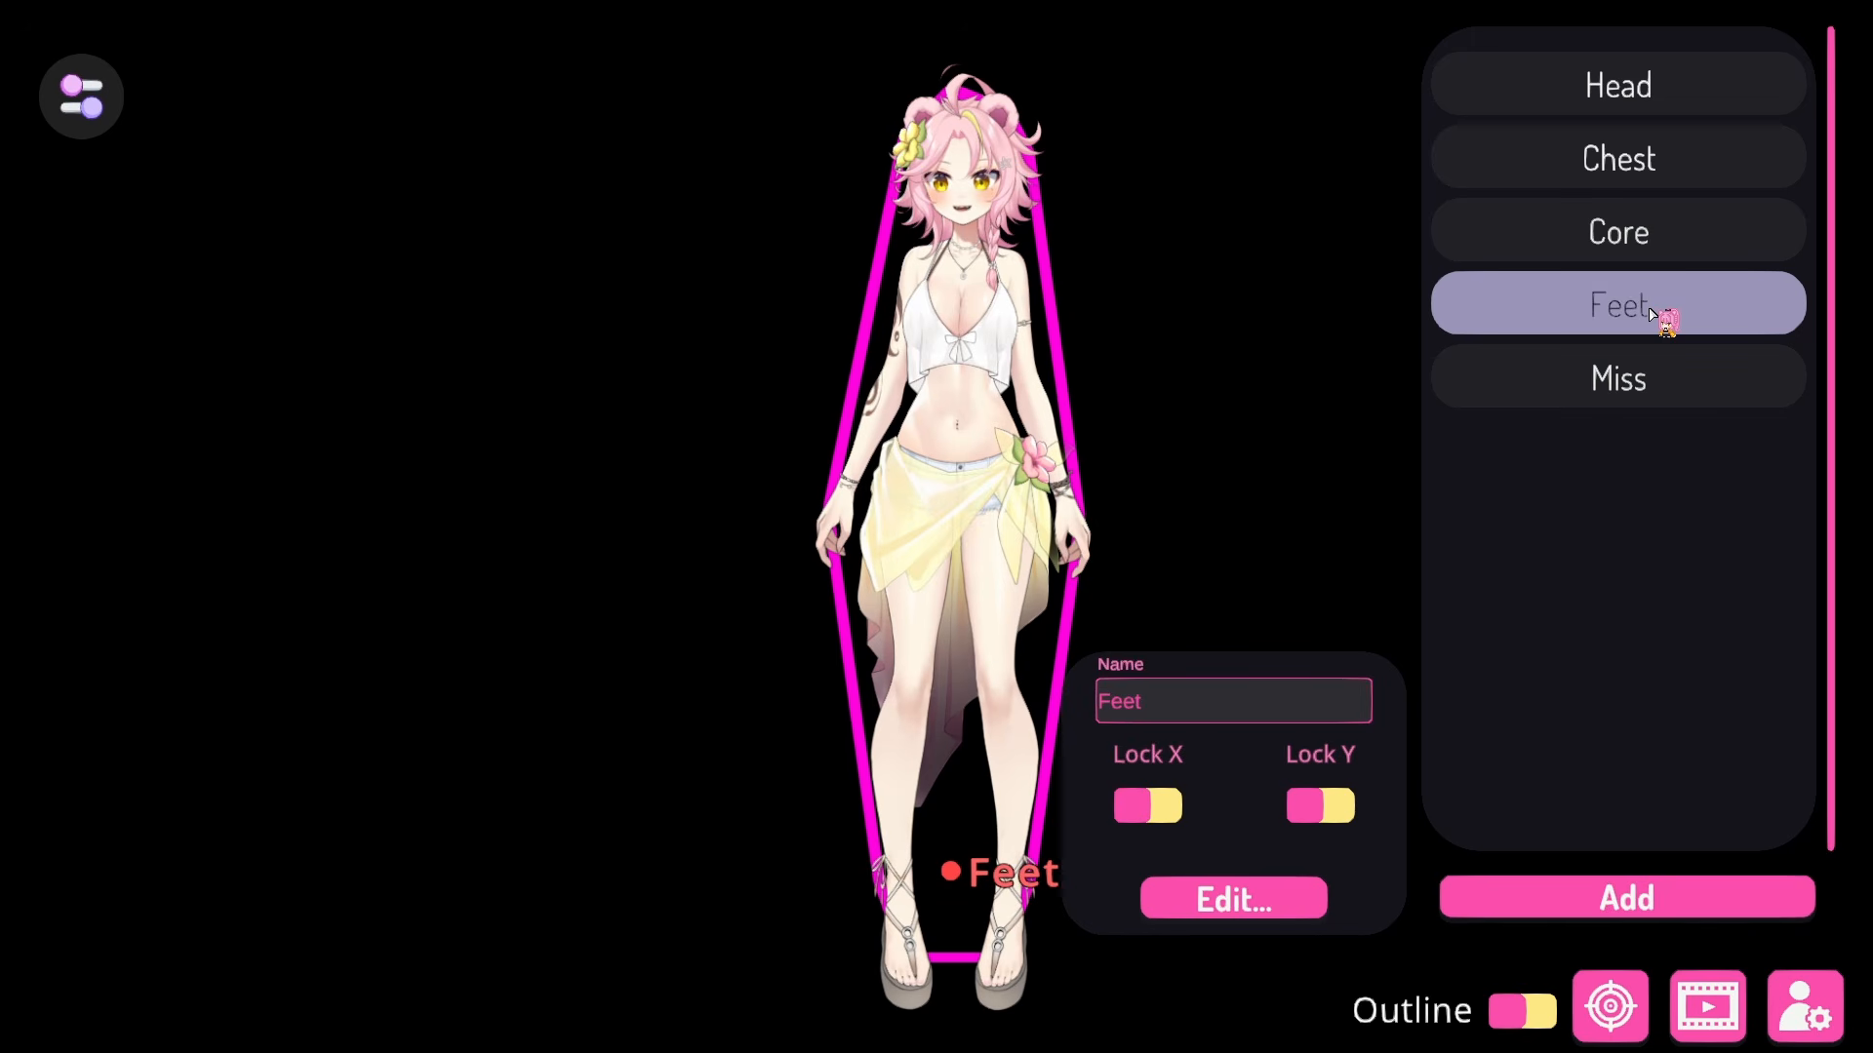
pyautogui.click(1681, 385)
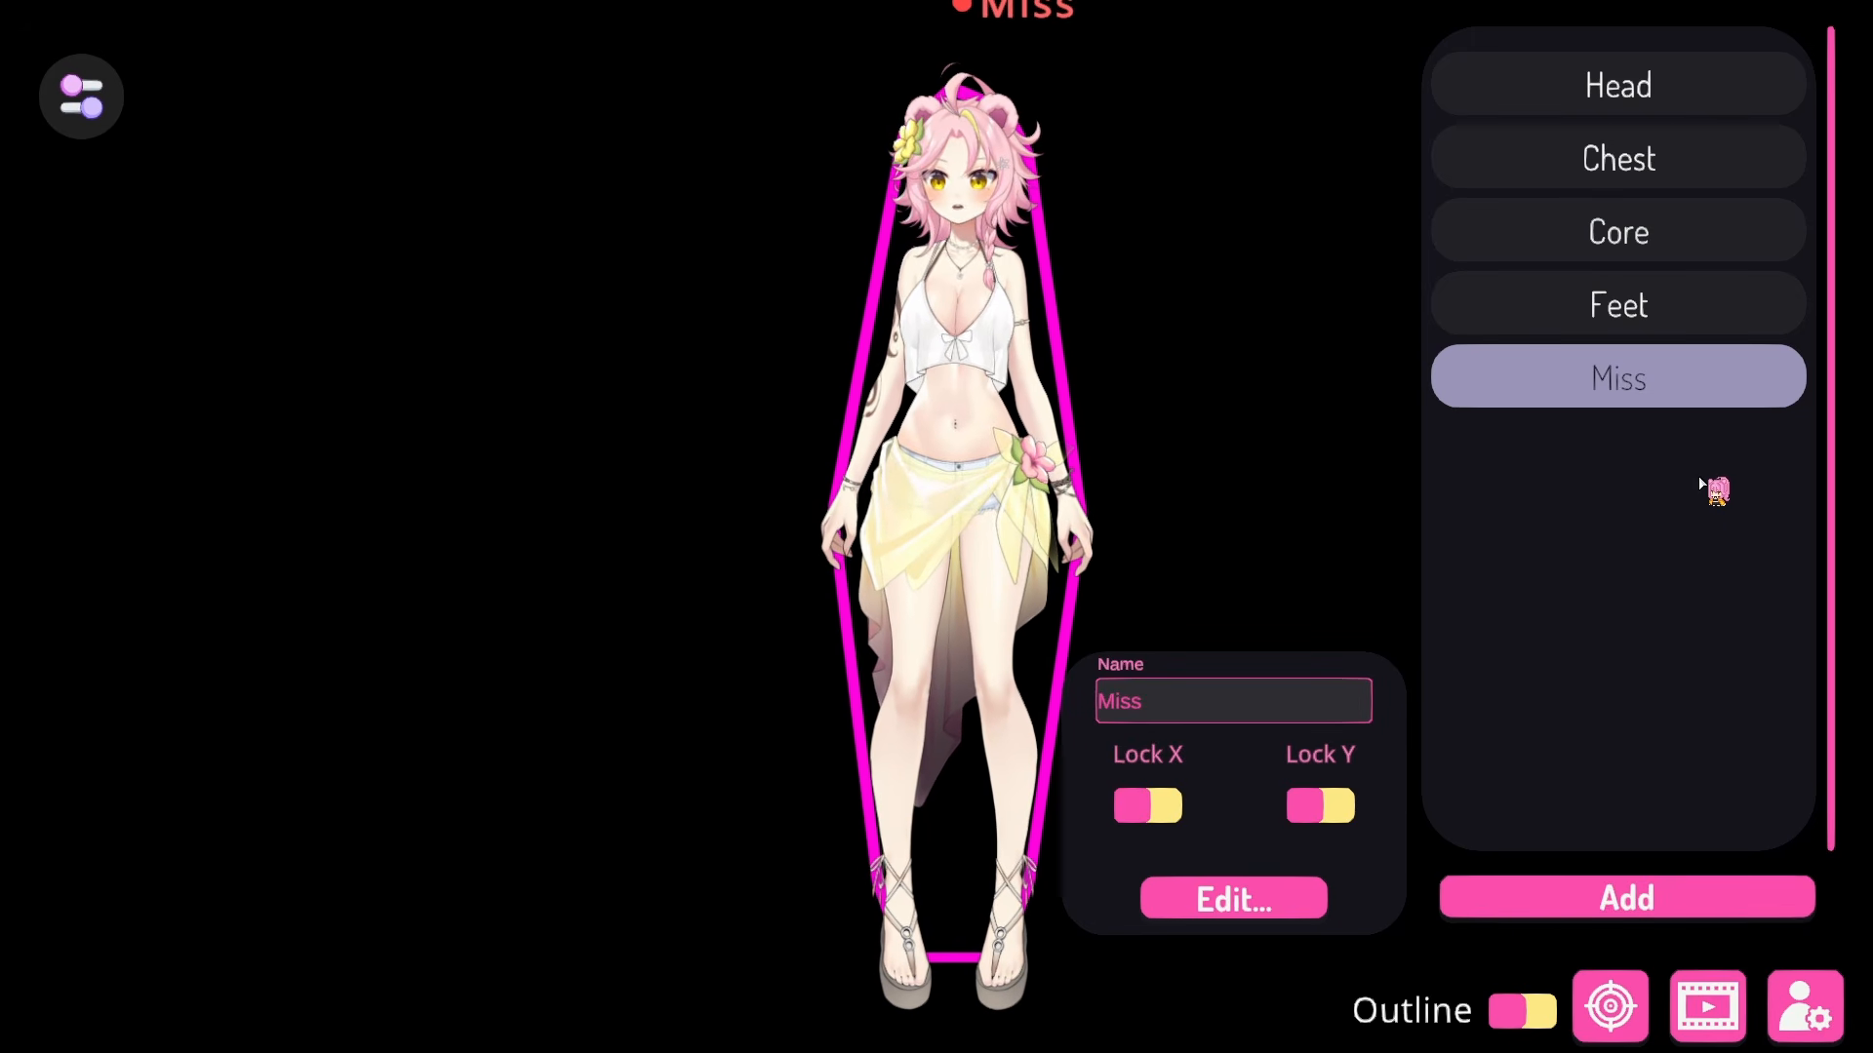
pyautogui.click(1654, 156)
pyautogui.click(1655, 78)
pyautogui.click(1648, 256)
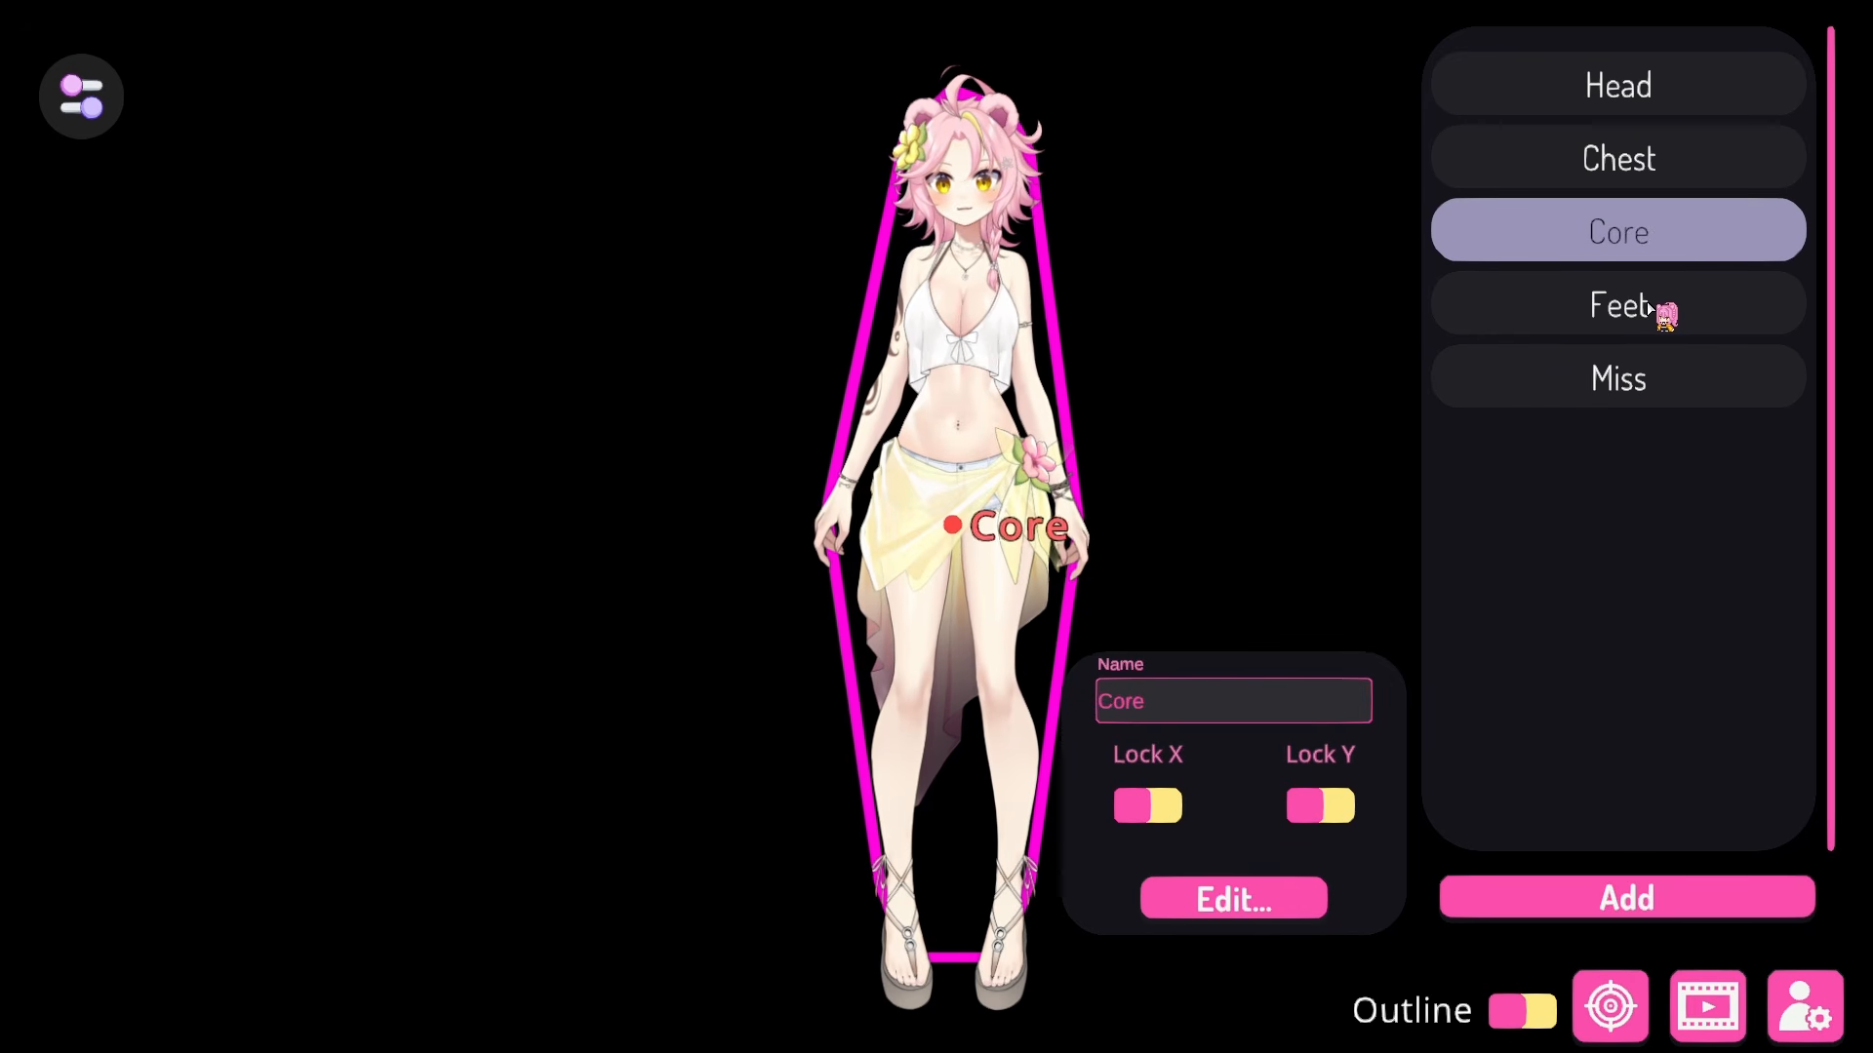
# Step: Reposition the Feet target lower, between the avatar's shoes, and deselect it
pyautogui.click(1649, 300)
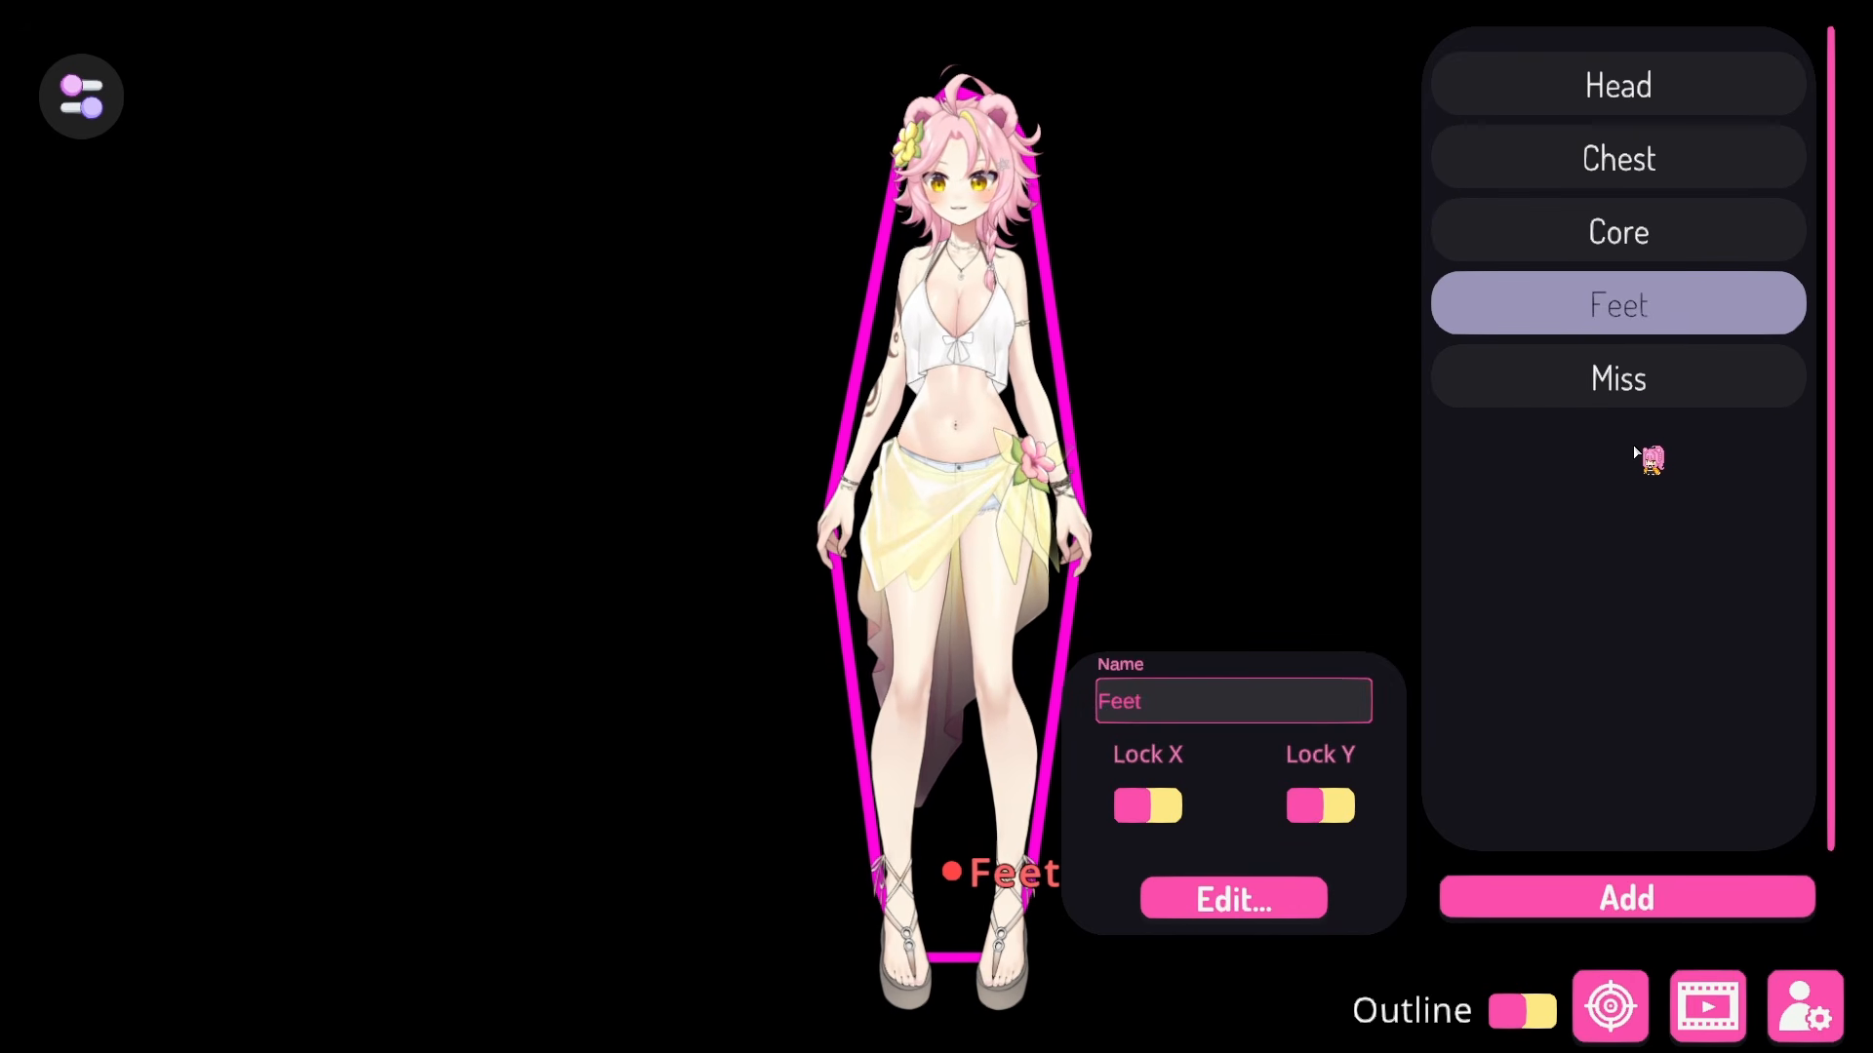
pyautogui.click(1234, 898)
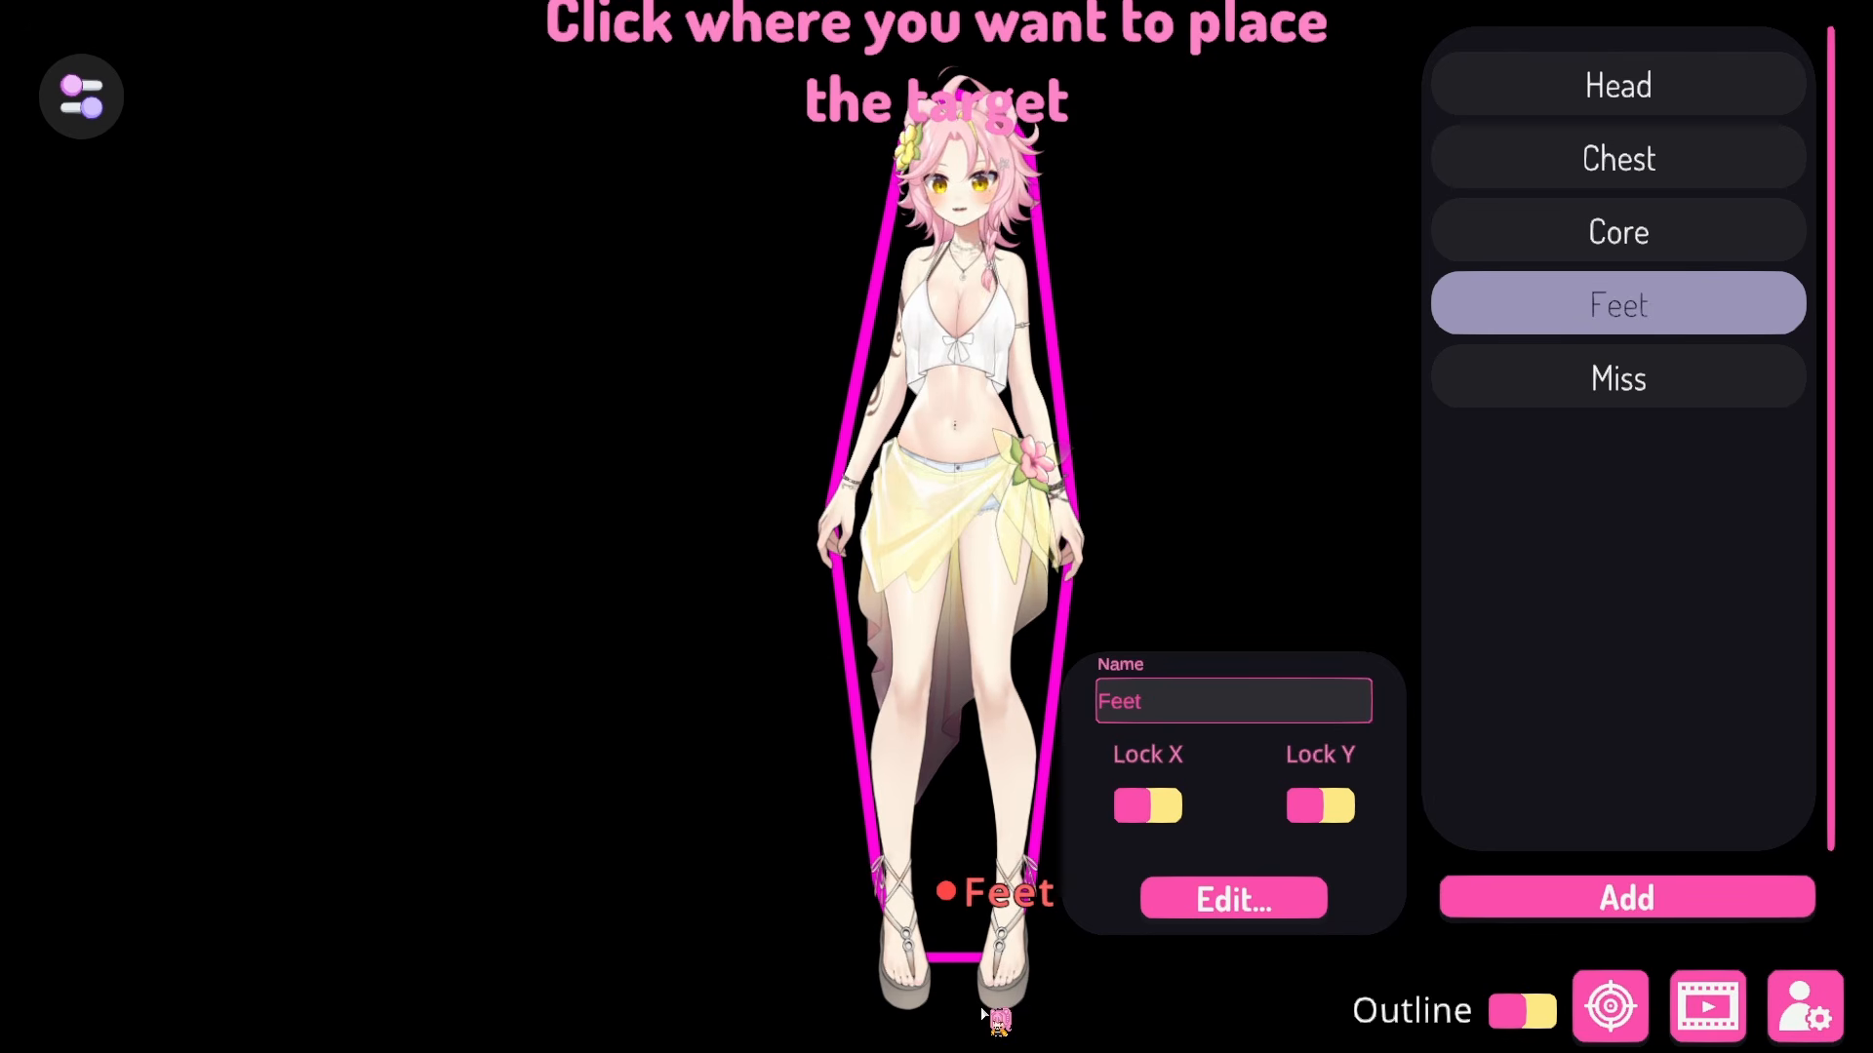
pyautogui.click(956, 972)
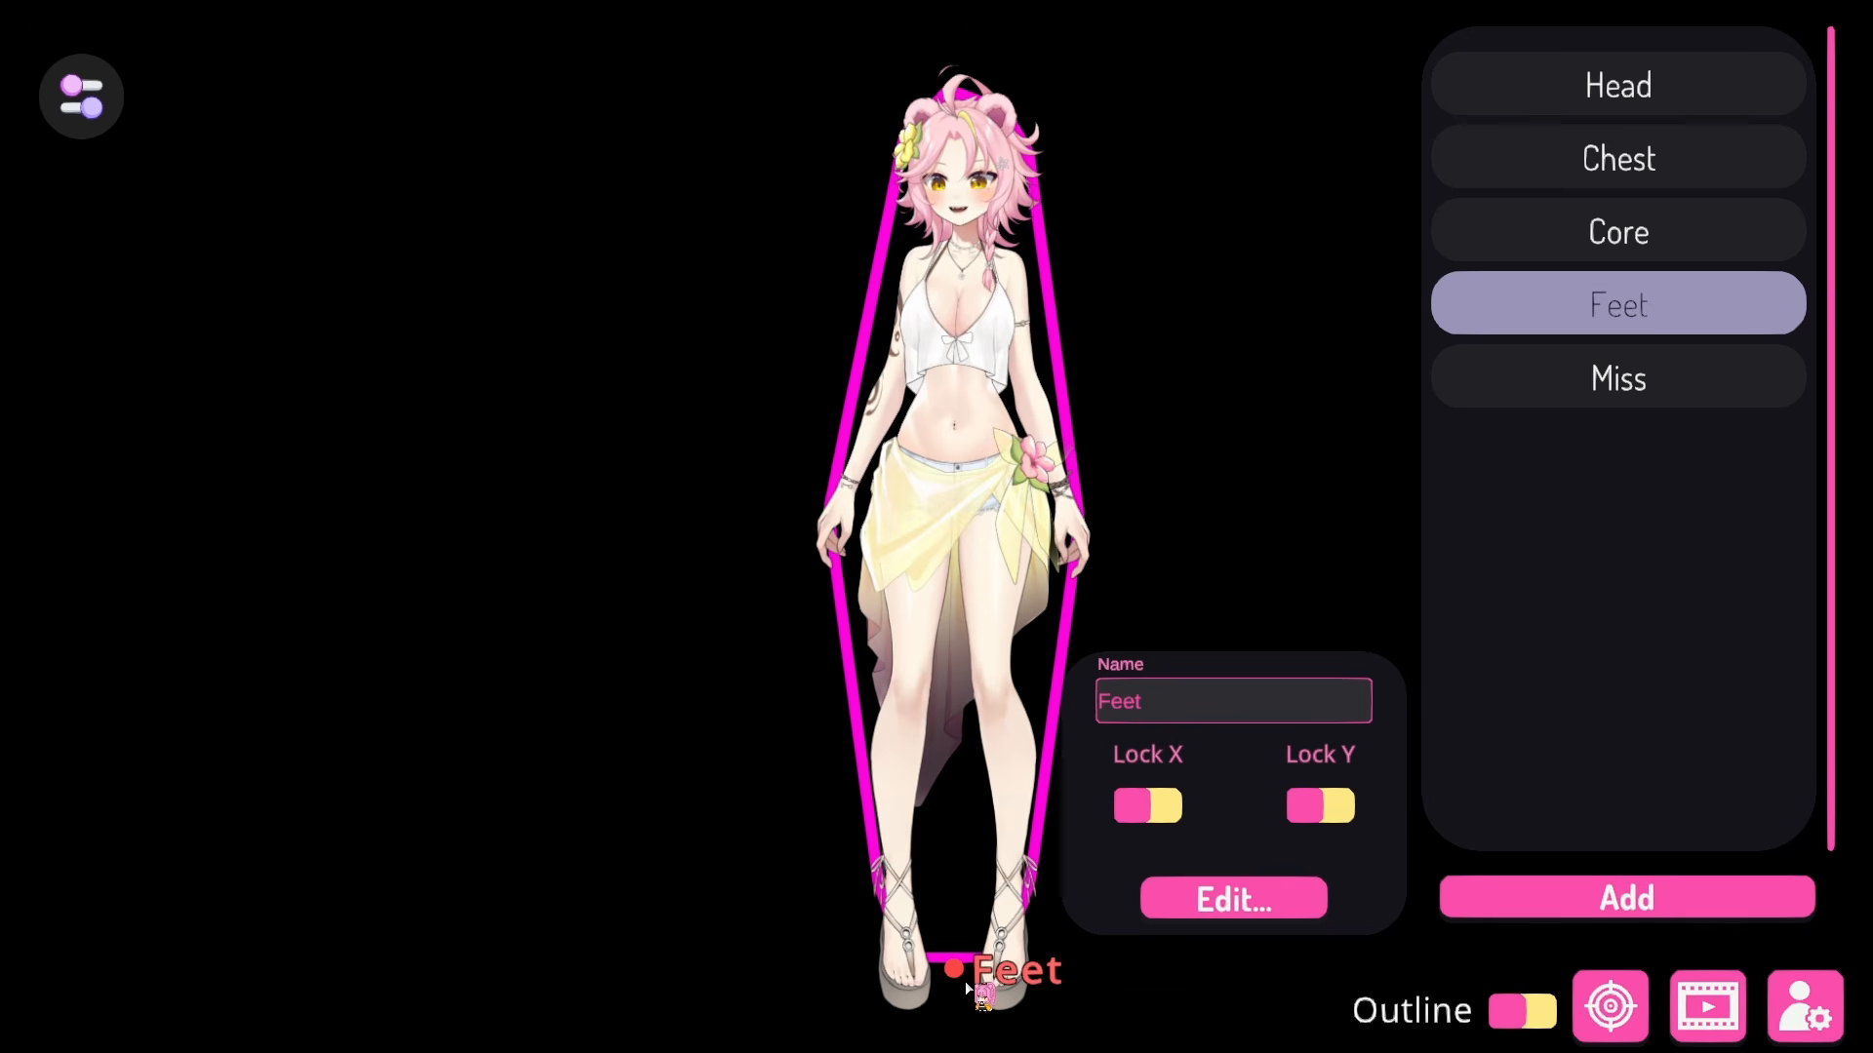
pyautogui.click(1643, 744)
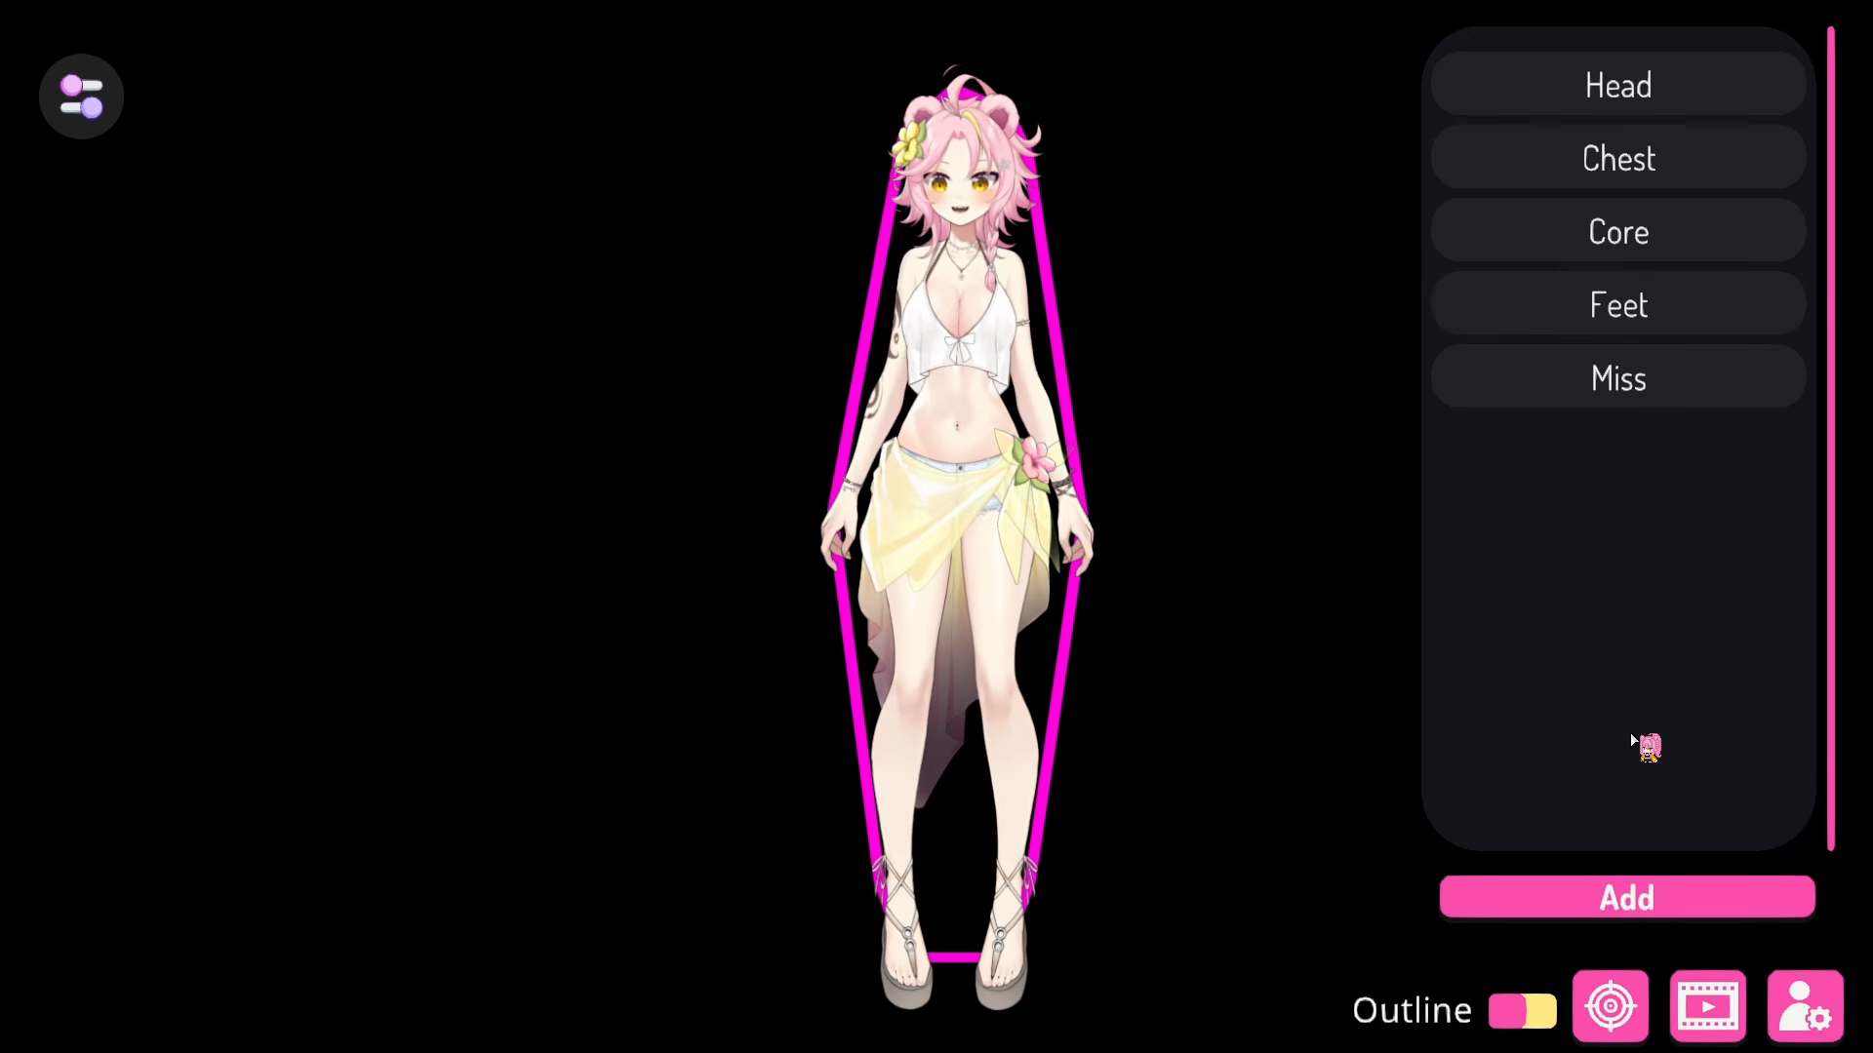
# Step: Add a new target, select it to view its options, and remove it from the target list
pyautogui.click(1681, 895)
pyautogui.click(1655, 456)
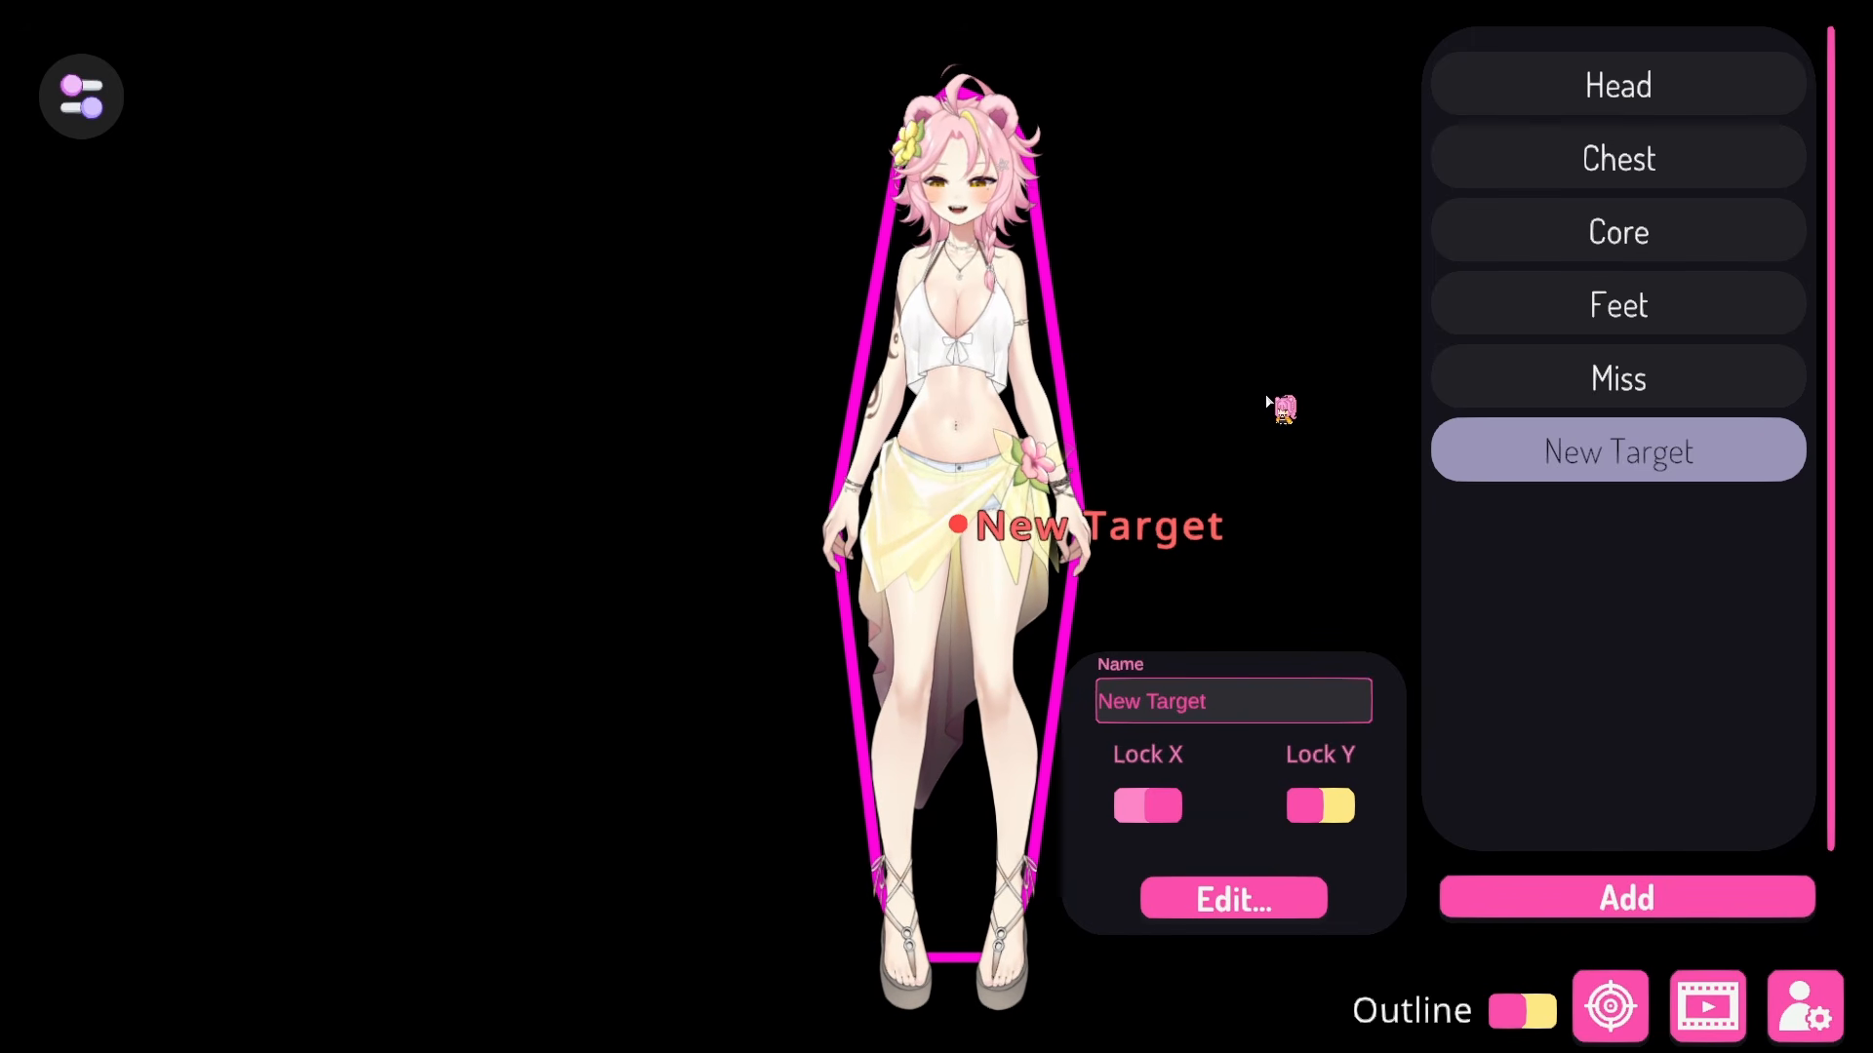
pyautogui.rightClick(1526, 457)
pyautogui.click(1659, 429)
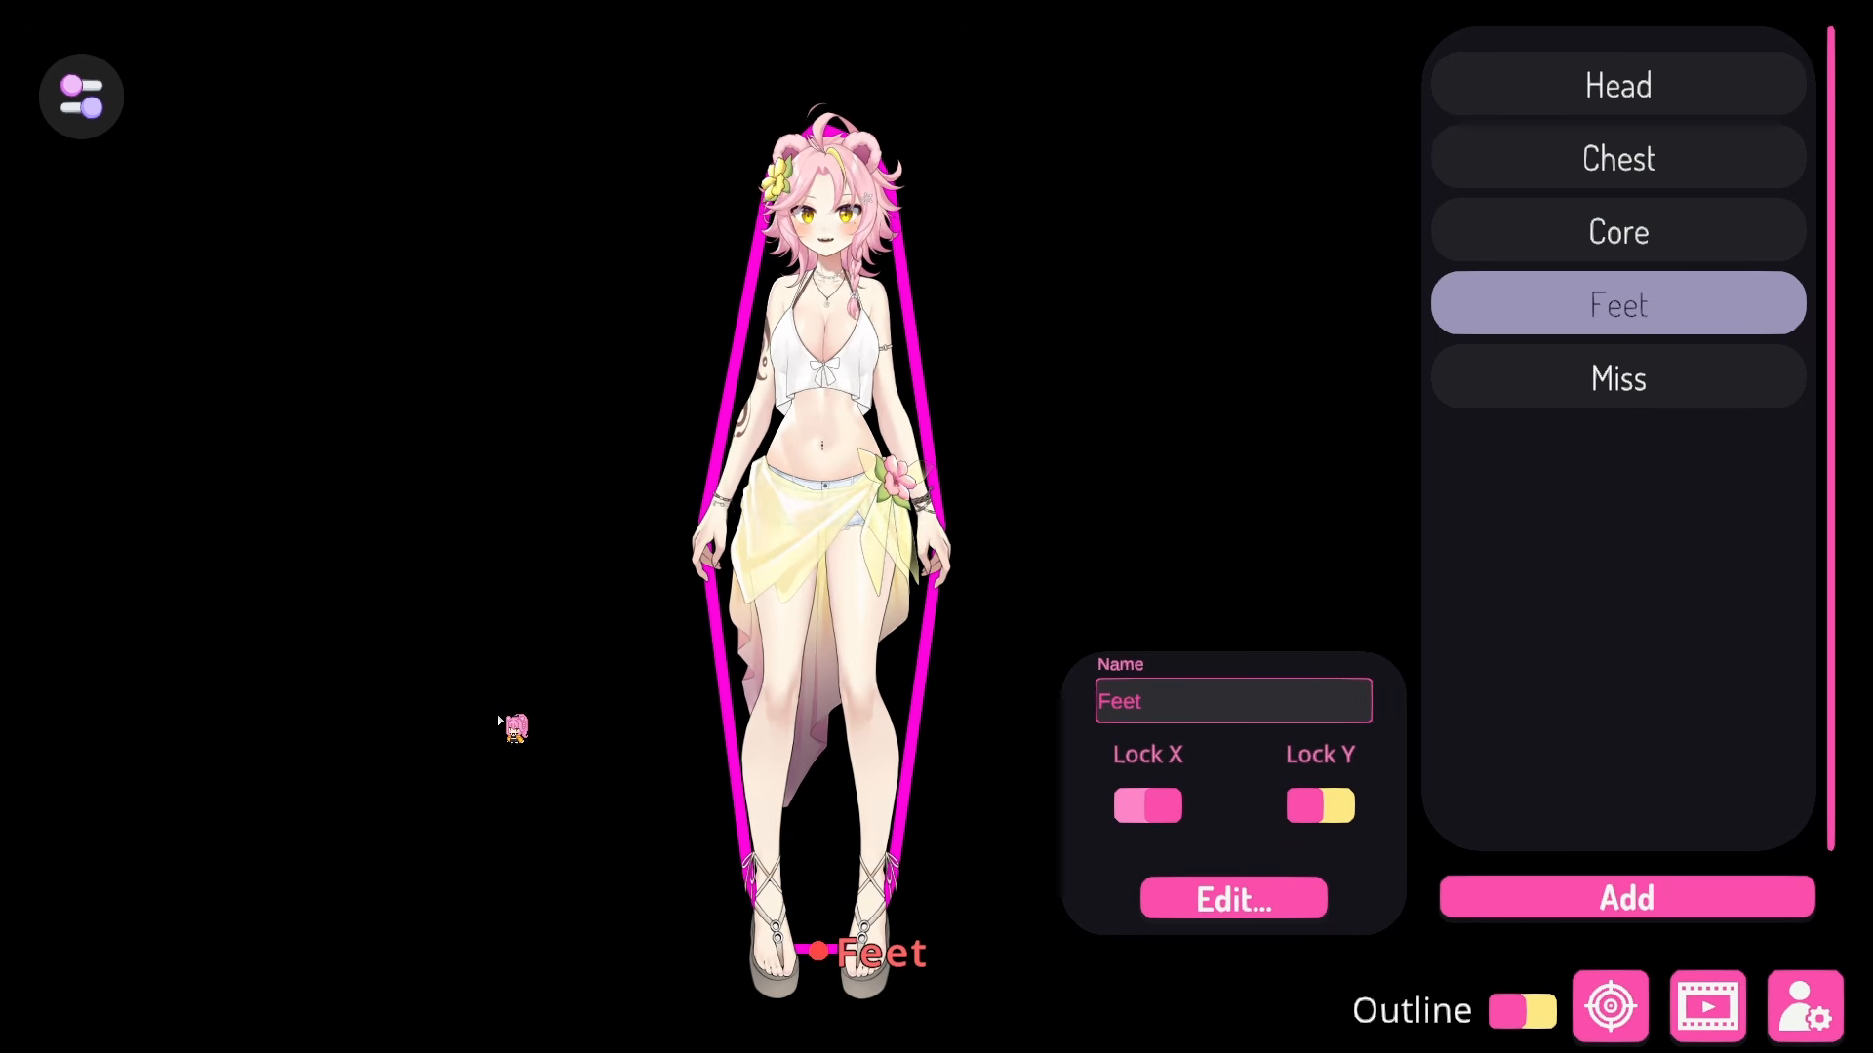
# Step: Open the model's collider outline settings and try the X Position slider, leaving it at 0
pyautogui.click(1804, 1006)
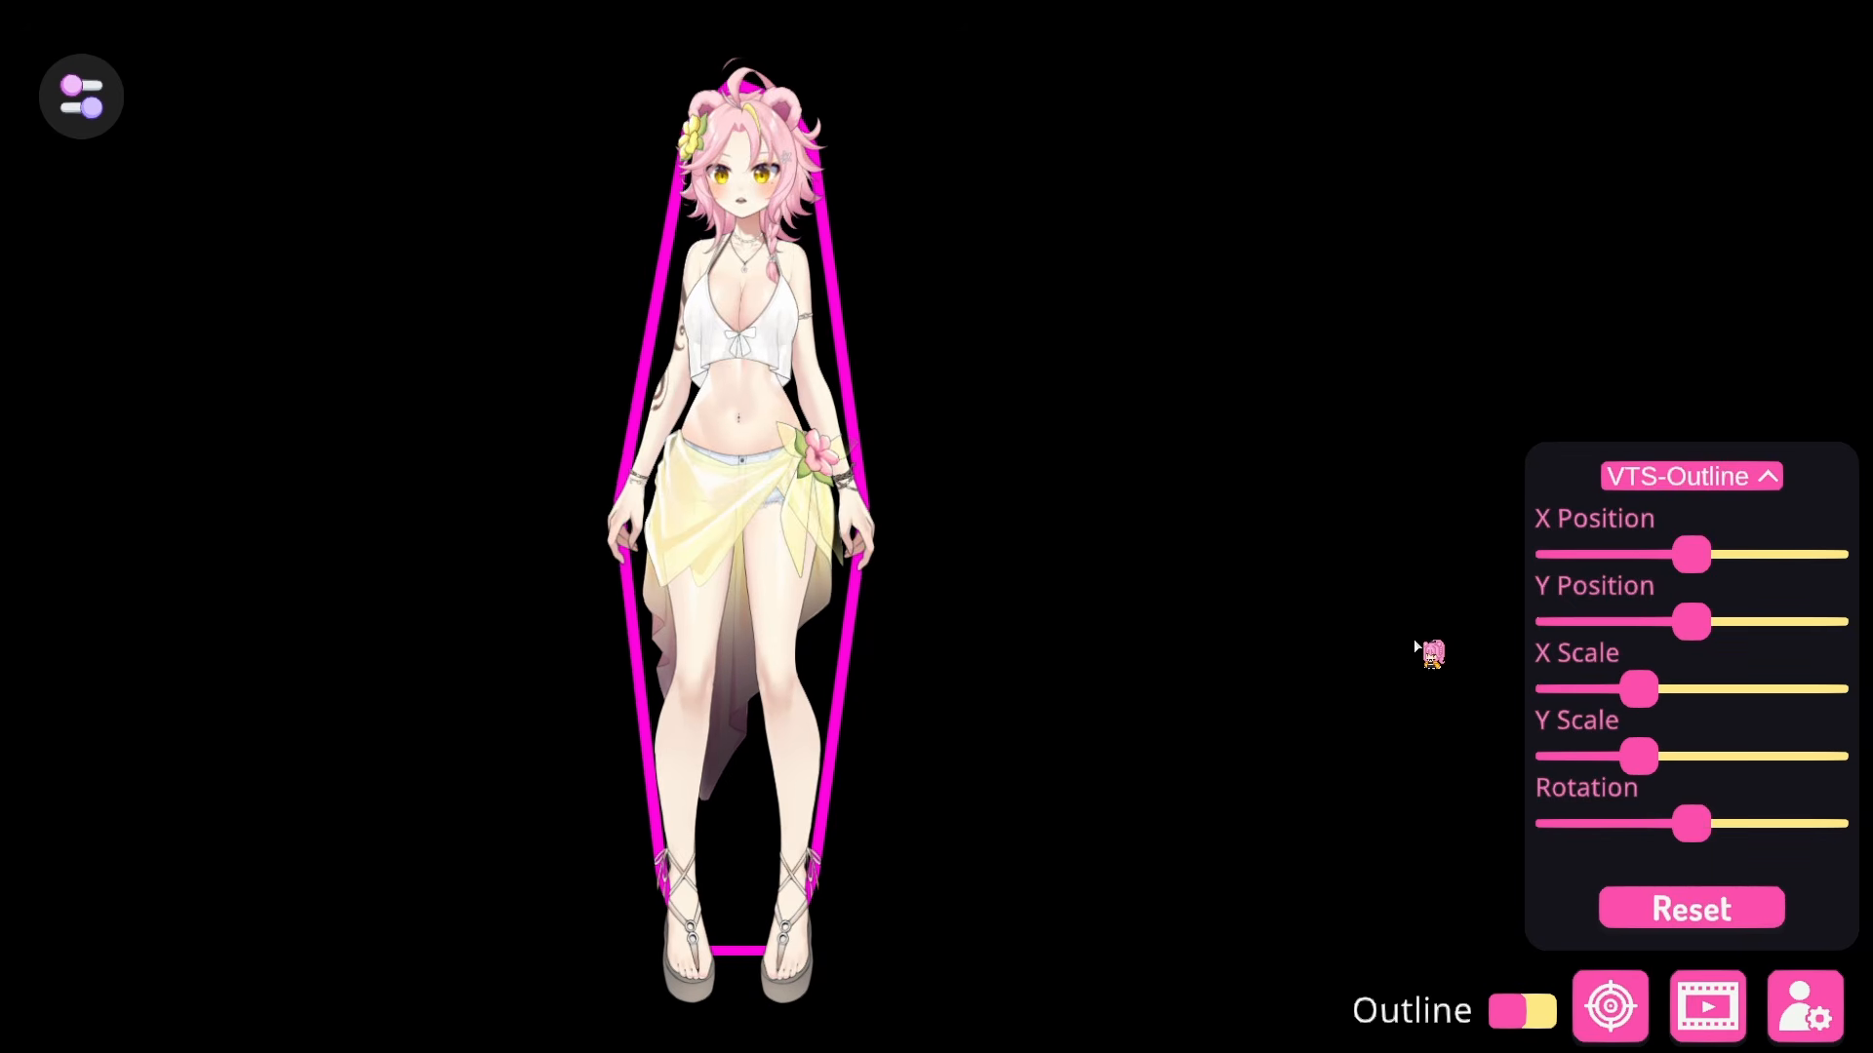
pyautogui.moveTo(1699, 562)
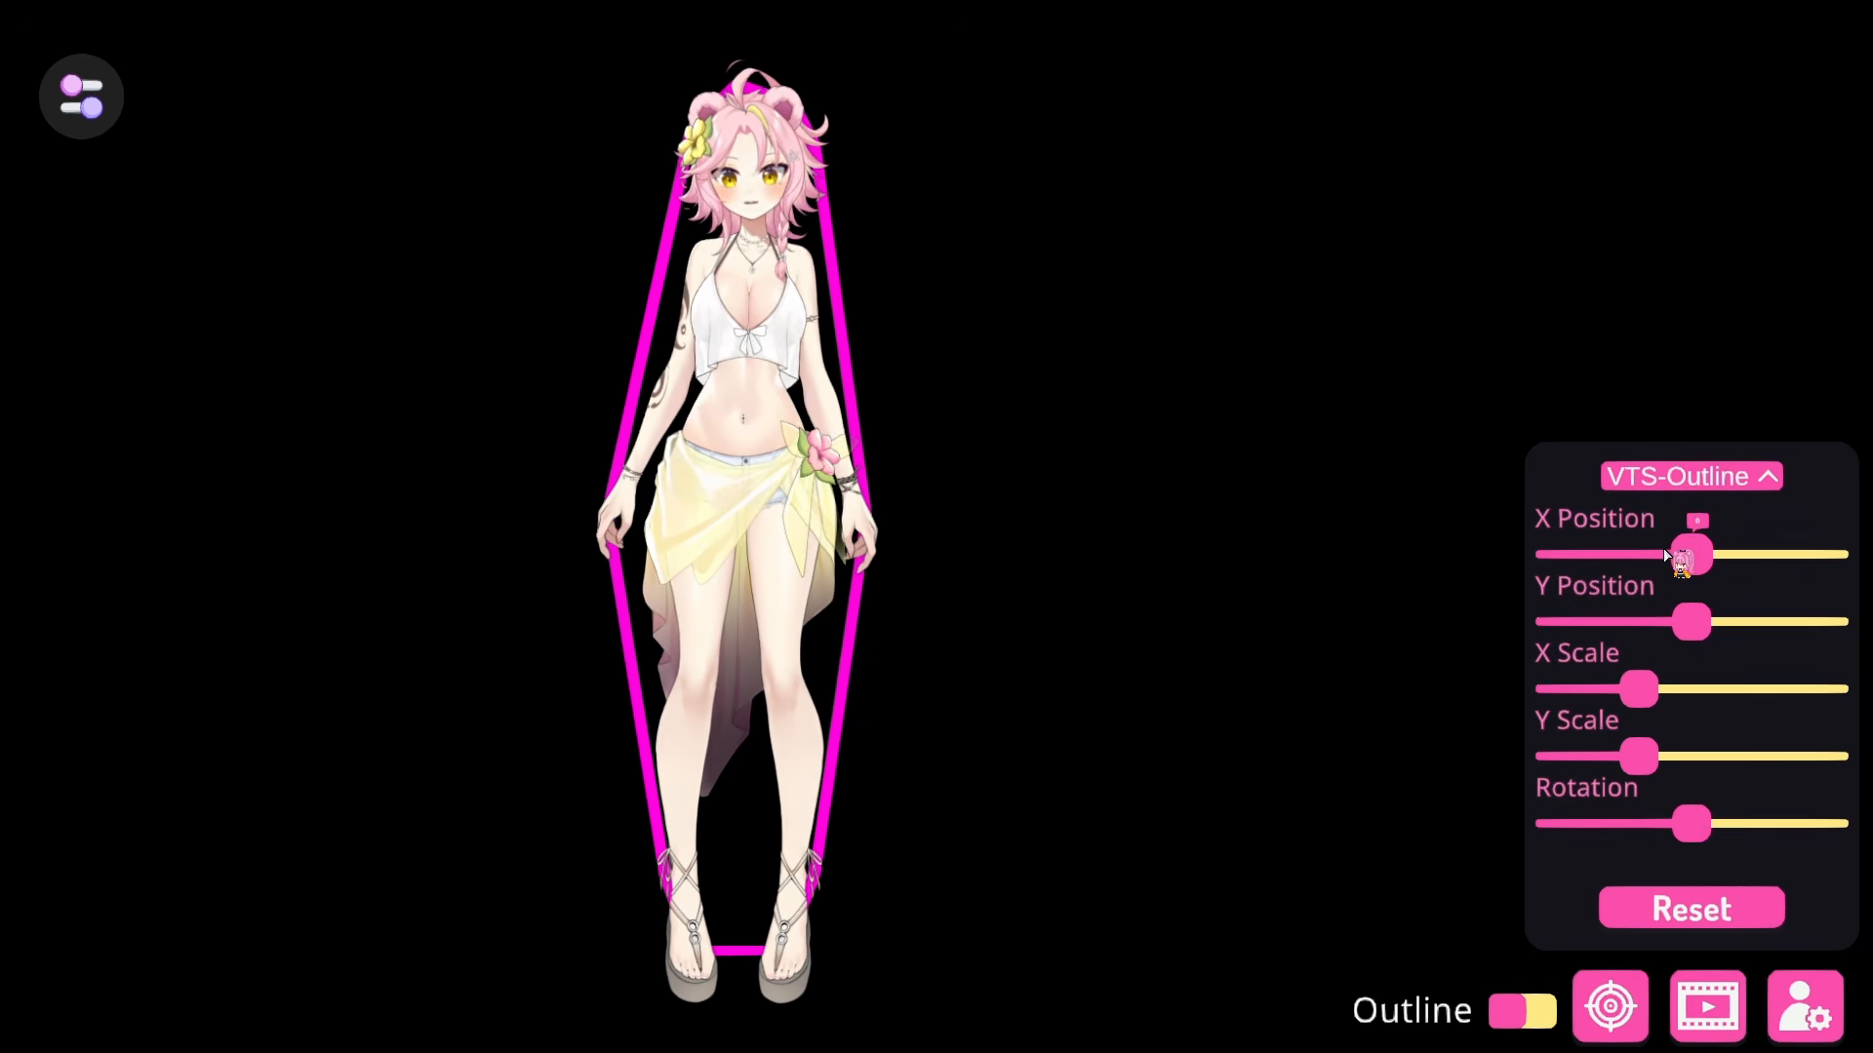
pyautogui.moveTo(1690, 558)
pyautogui.mouseDown()
pyautogui.moveTo(1472, 576)
pyautogui.moveTo(1844, 556)
pyautogui.moveTo(1690, 566)
pyautogui.mouseUp()
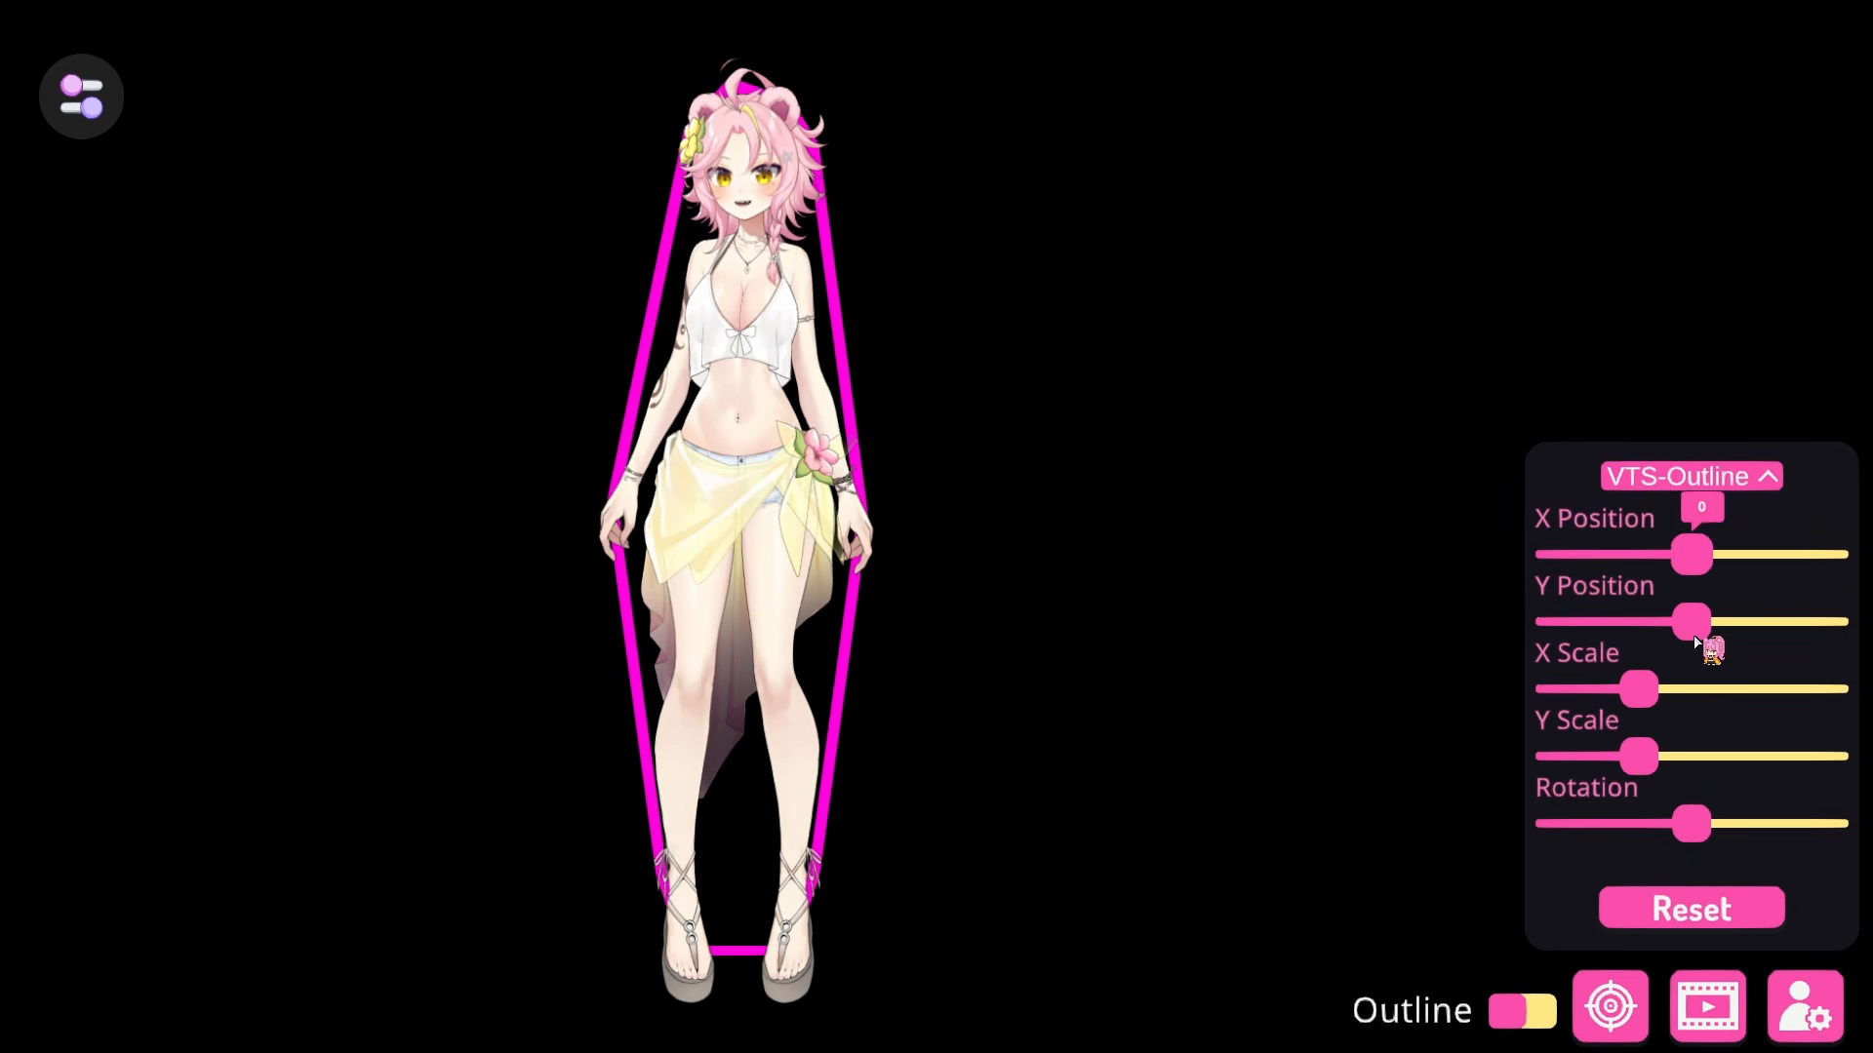
# Step: Try the Human, Cube and Sphere shapes for the model's collider outline, finishing with Human
pyautogui.click(1745, 483)
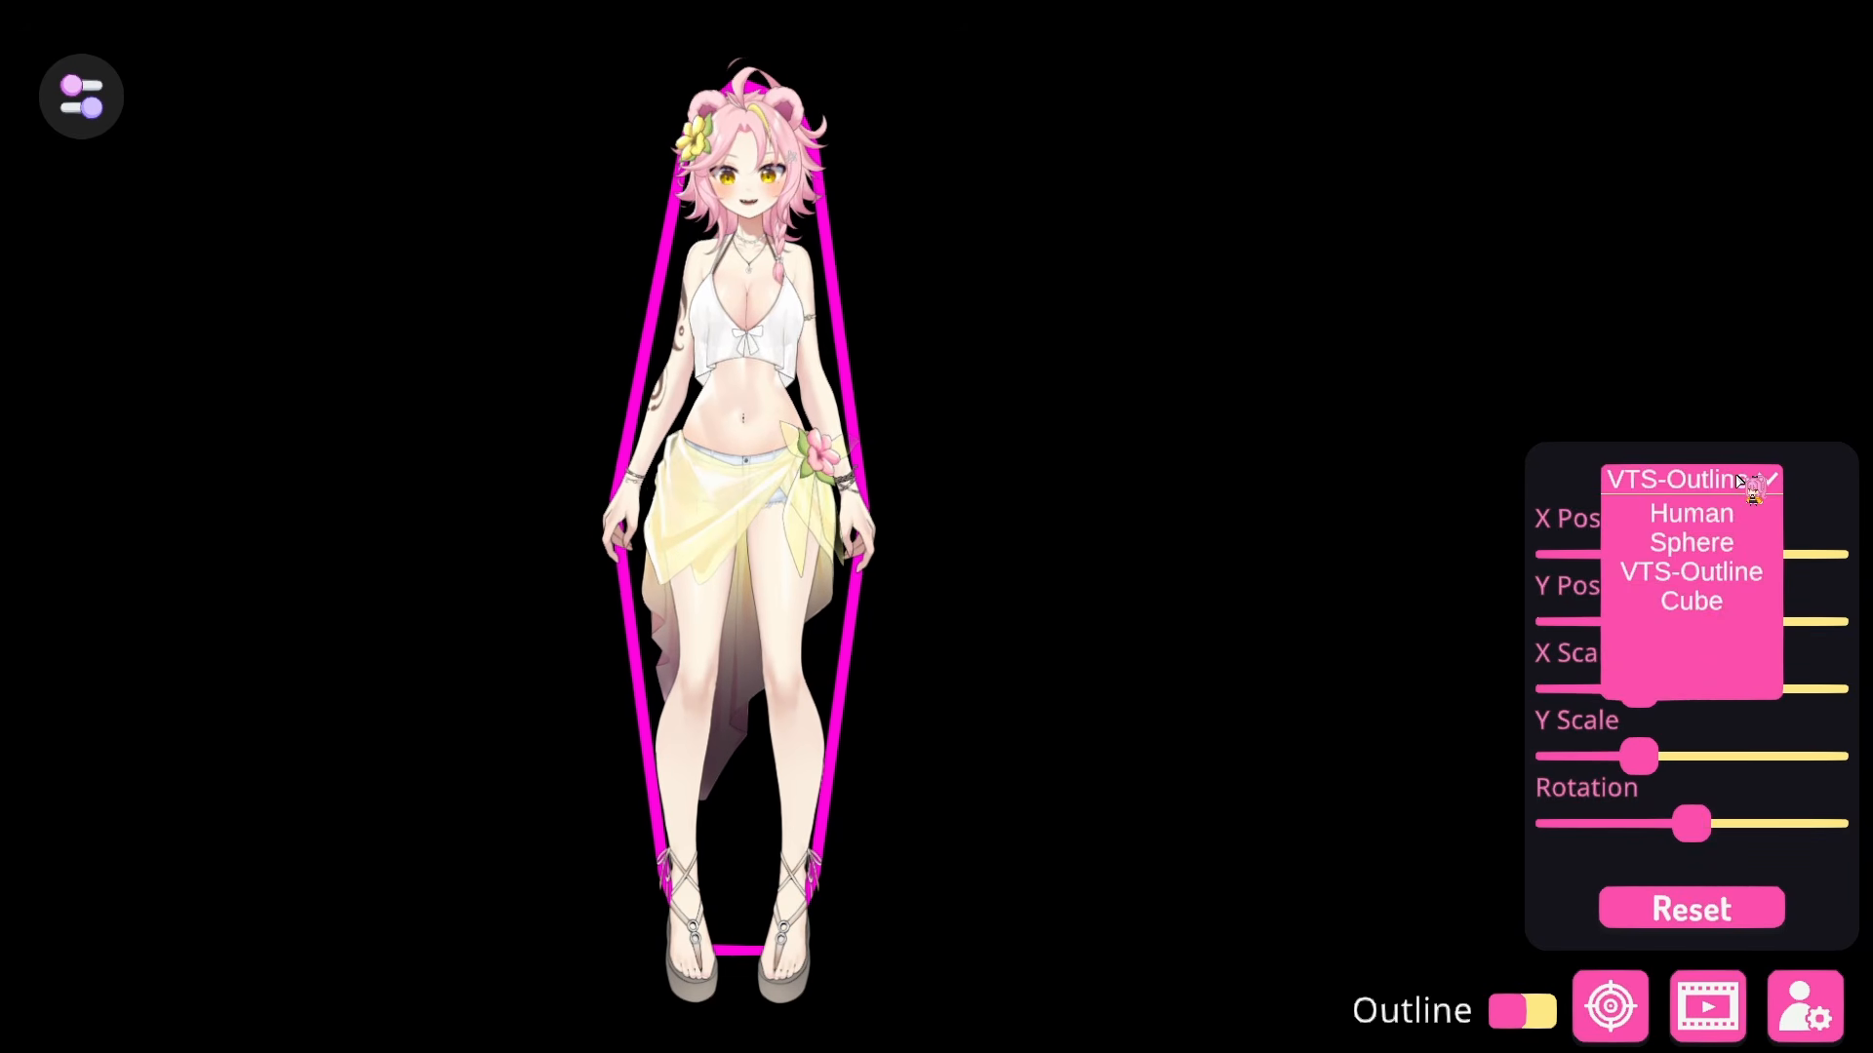
pyautogui.click(1717, 517)
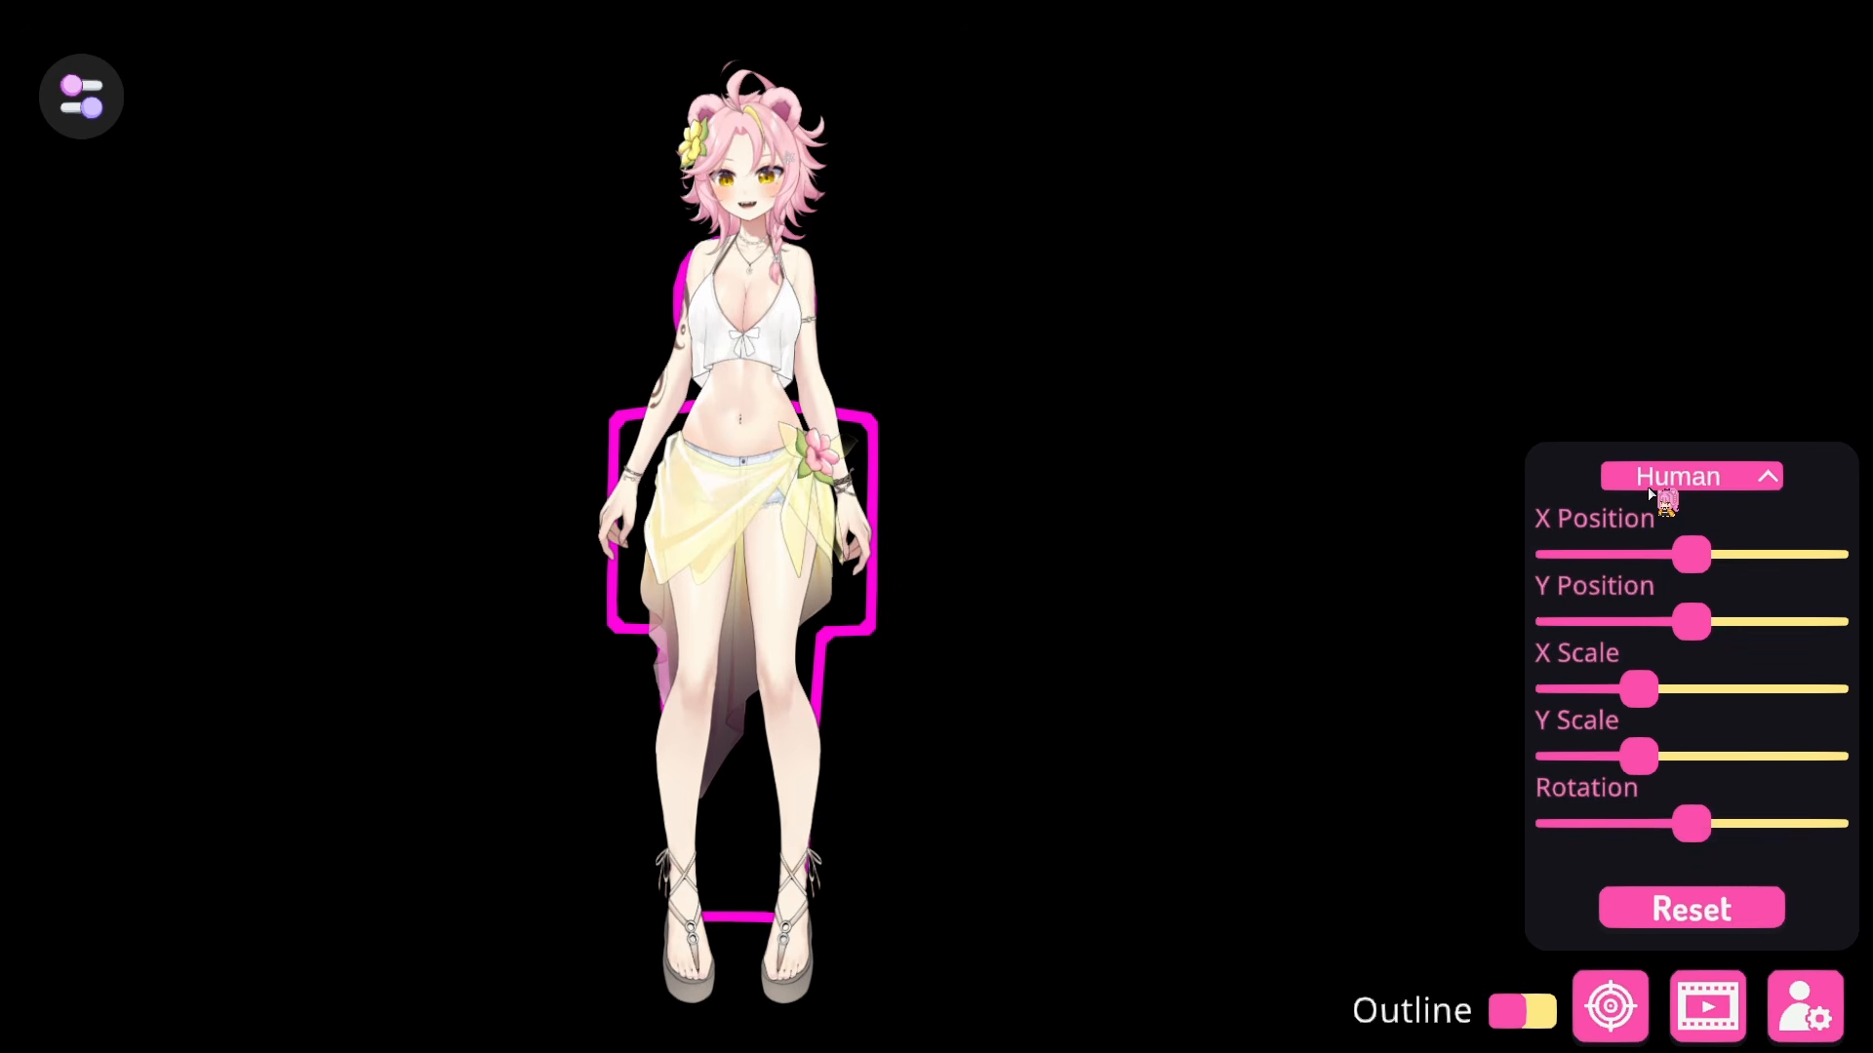
pyautogui.click(1688, 486)
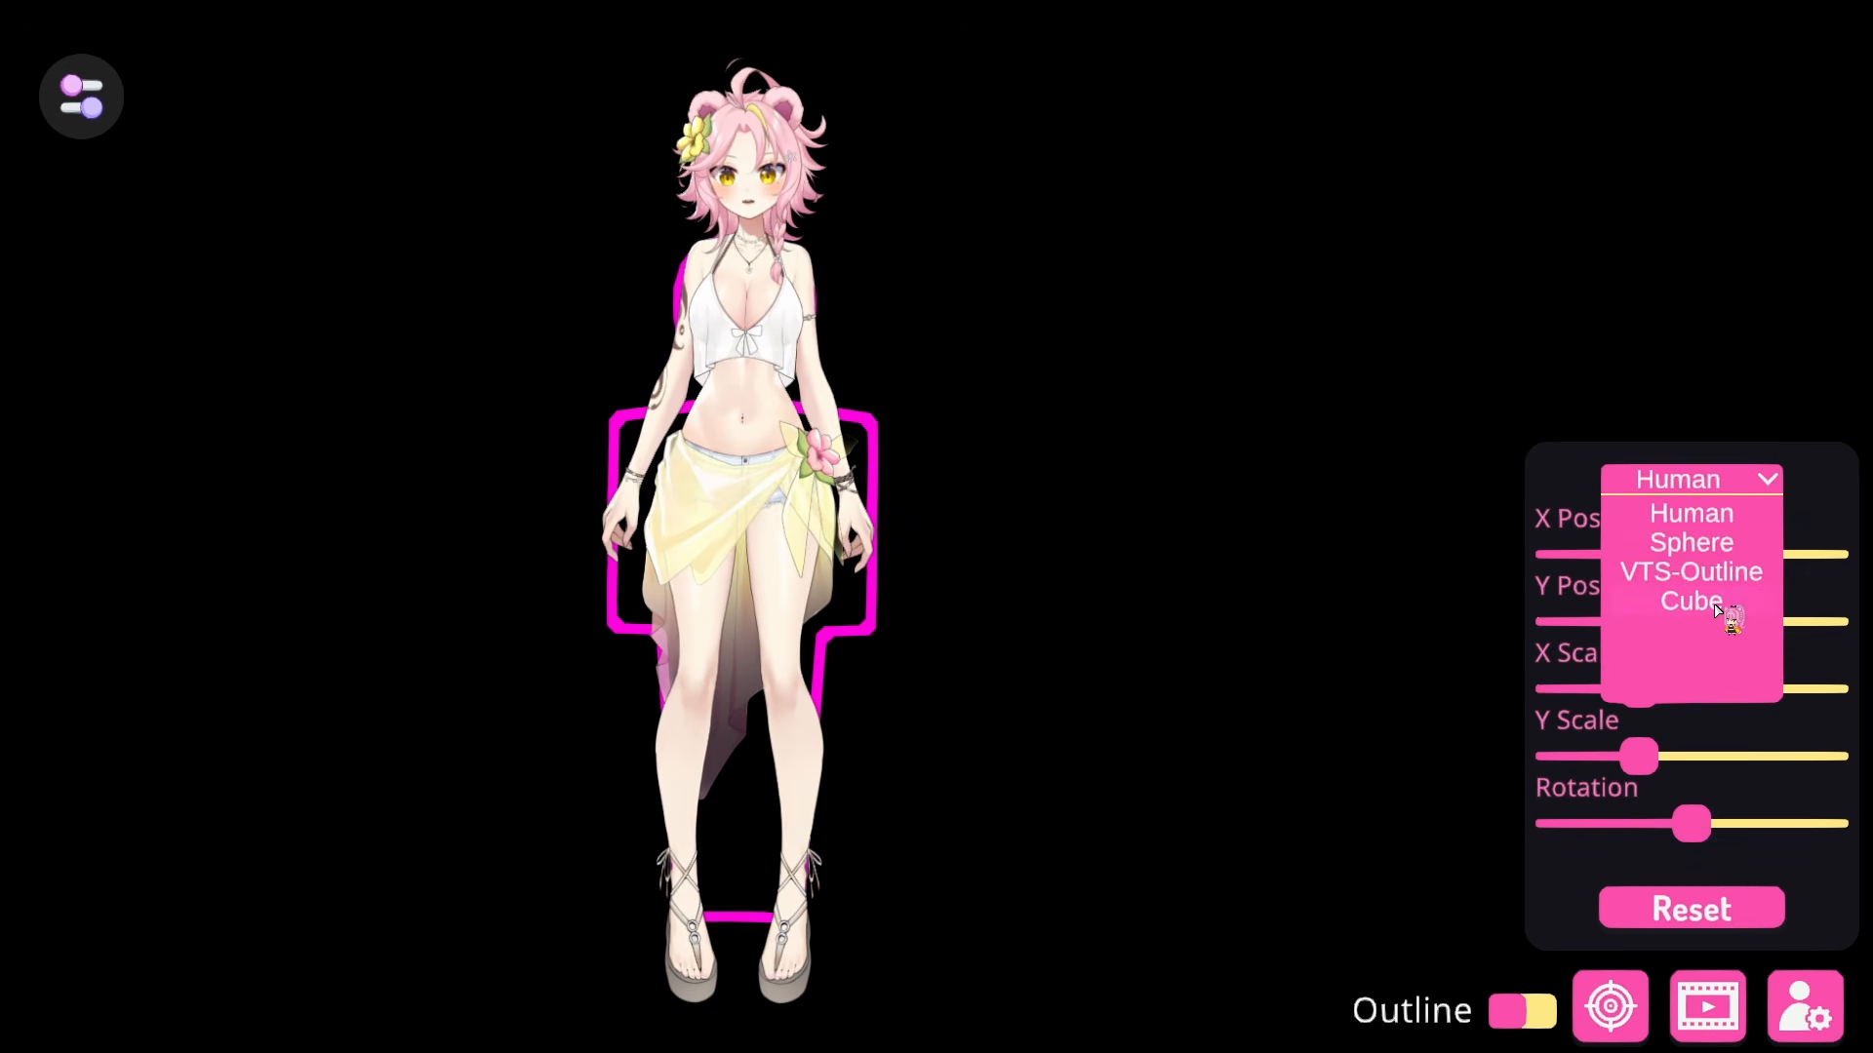
pyautogui.click(1722, 605)
pyautogui.click(1727, 483)
pyautogui.click(1714, 544)
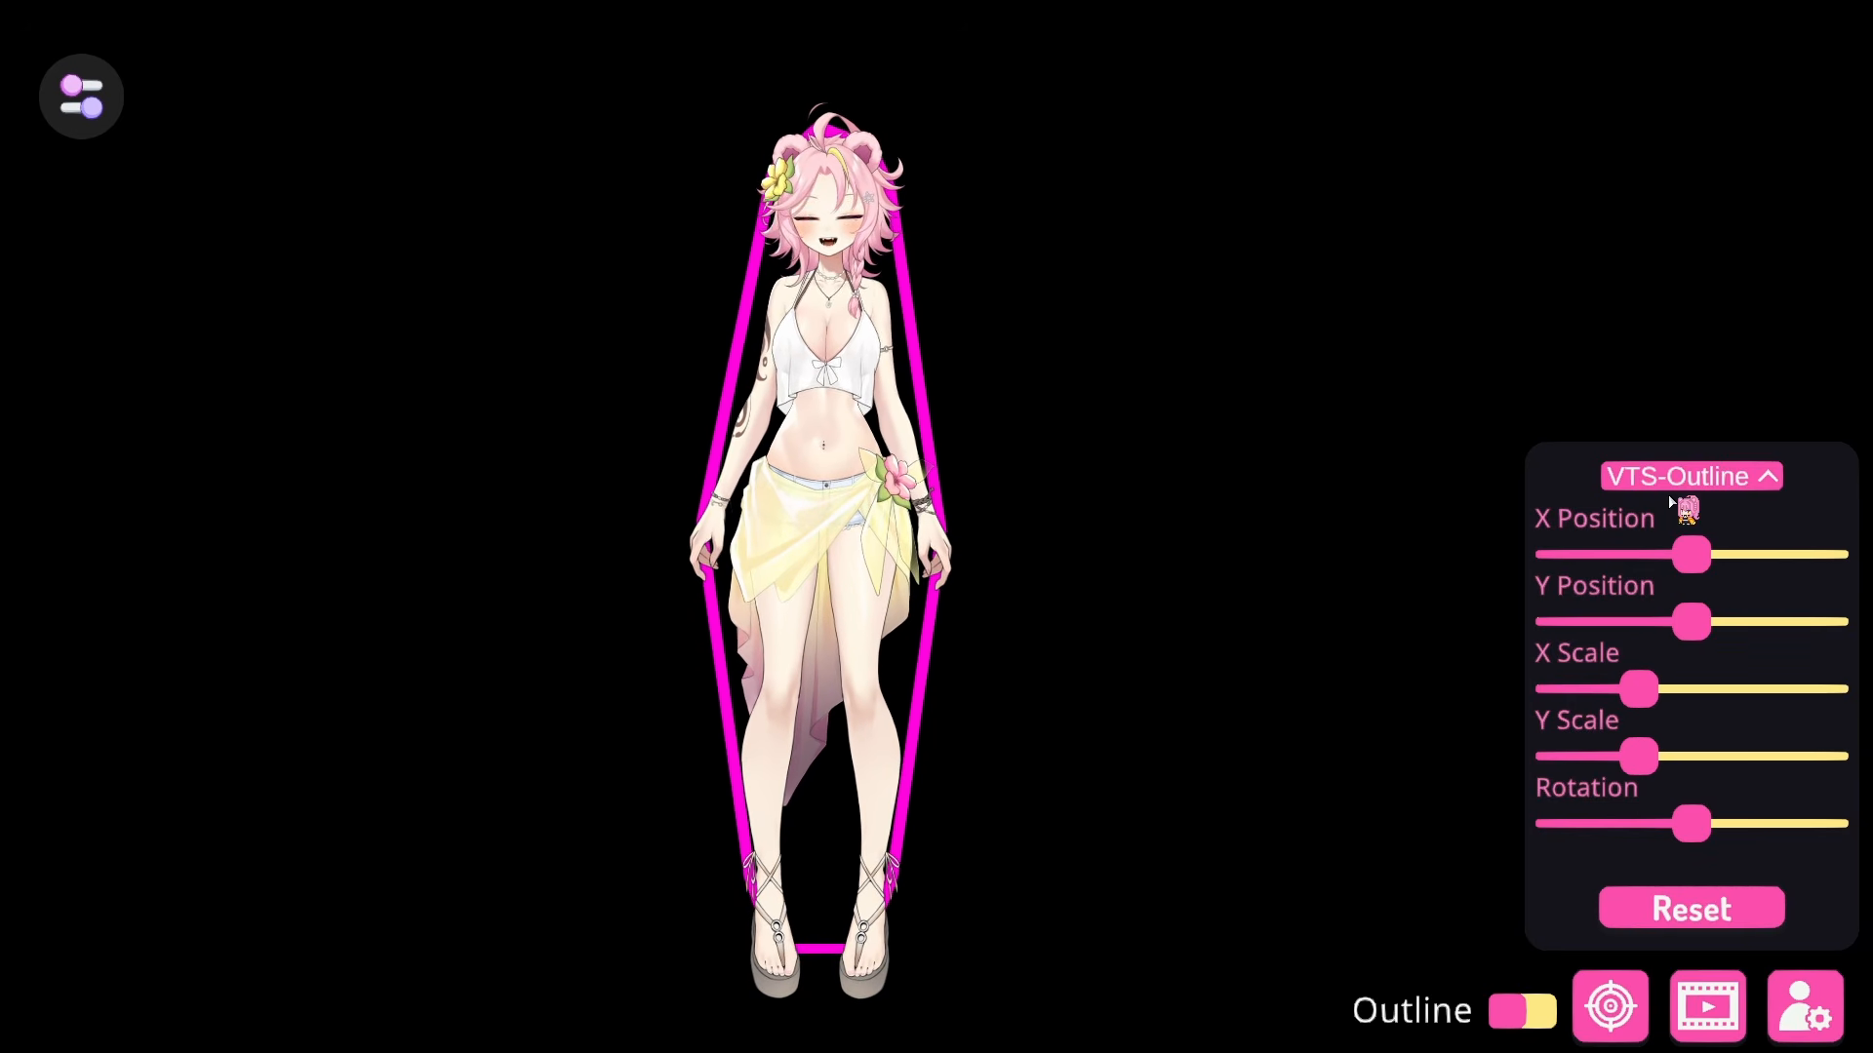
pyautogui.click(1709, 478)
pyautogui.click(1714, 517)
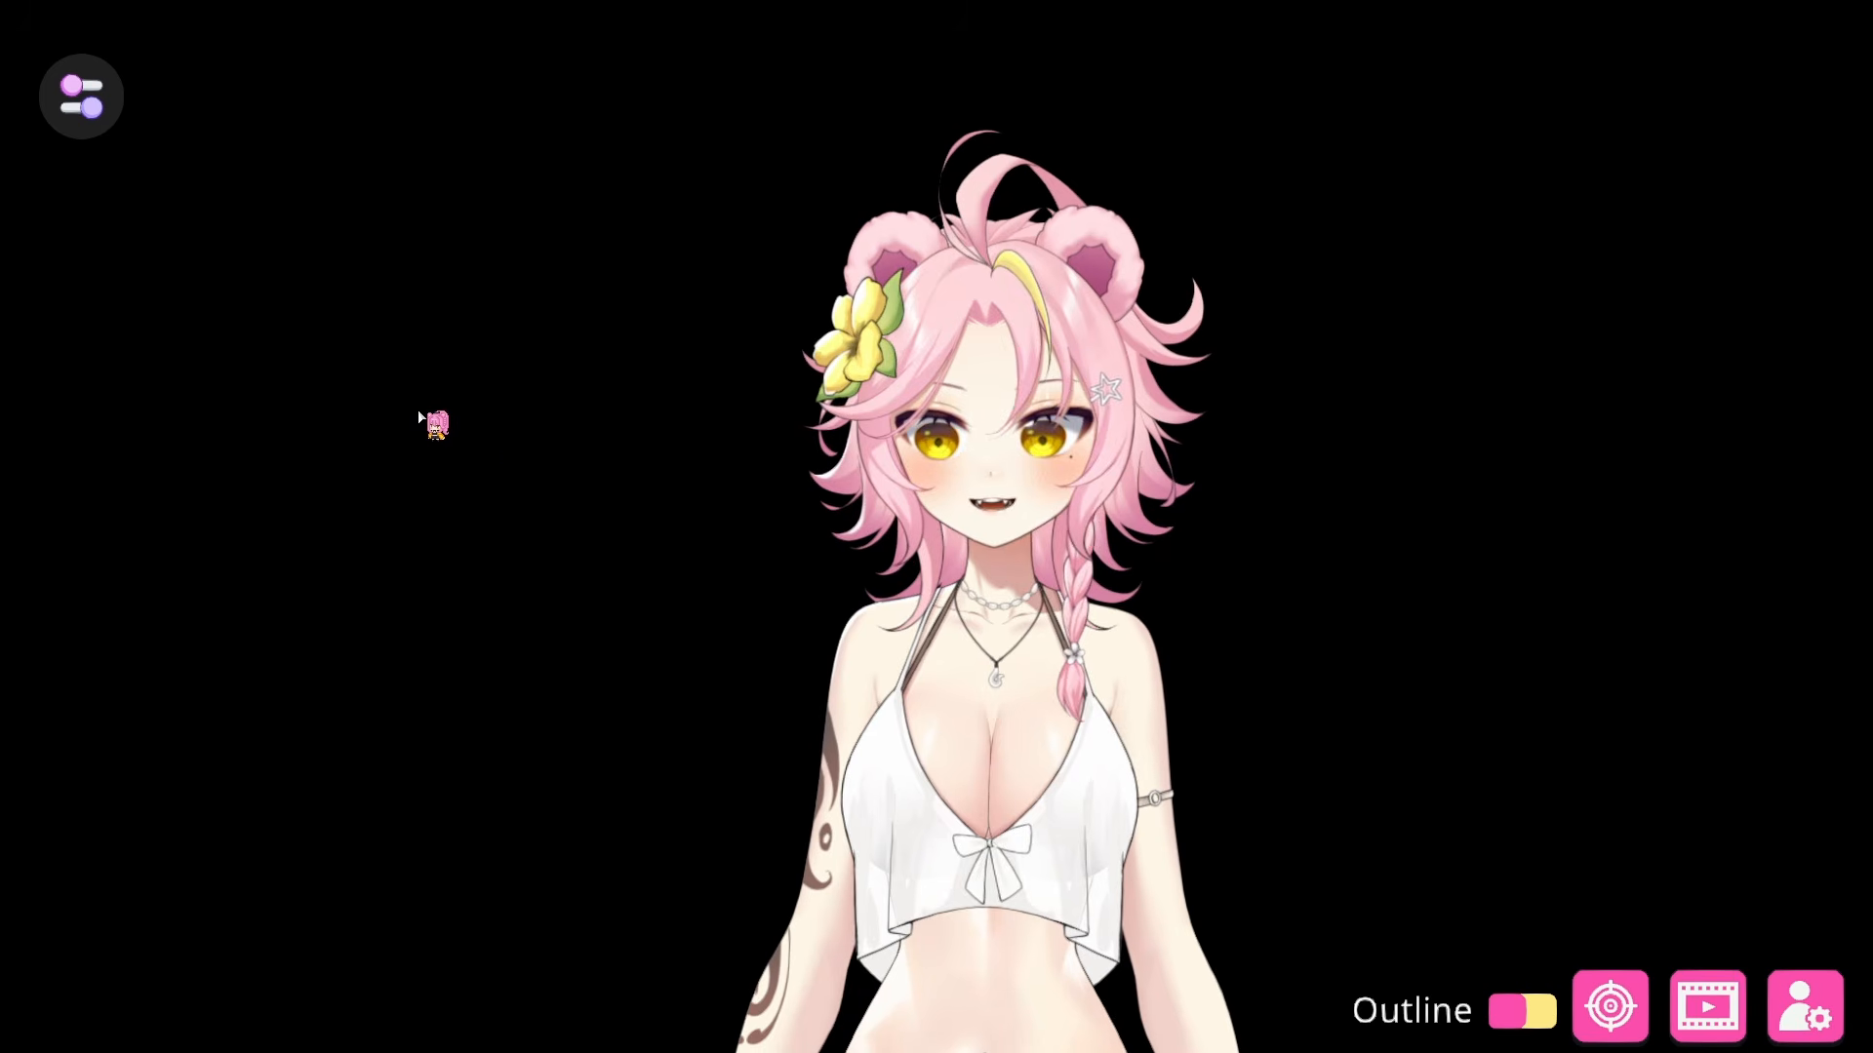
# Step: Open the Asset-Manager, create a new folder and rename it Test
pyautogui.click(109, 109)
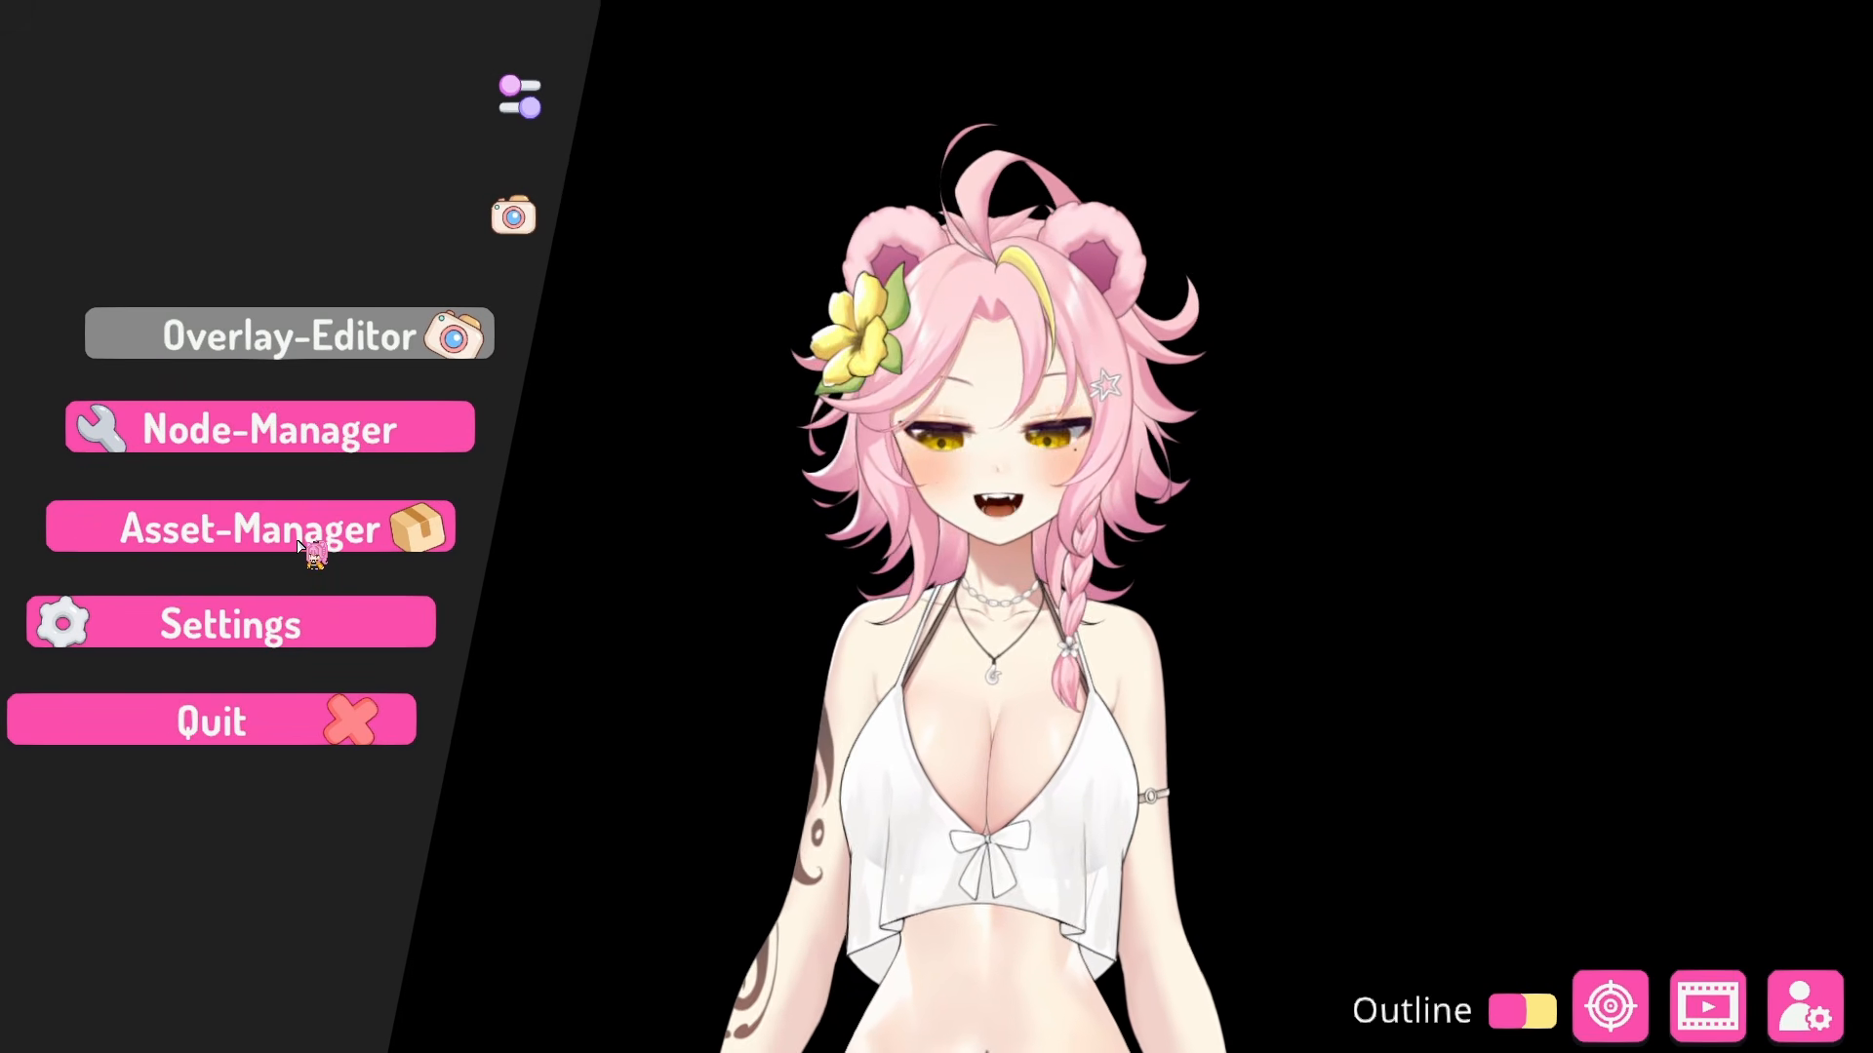
pyautogui.click(347, 534)
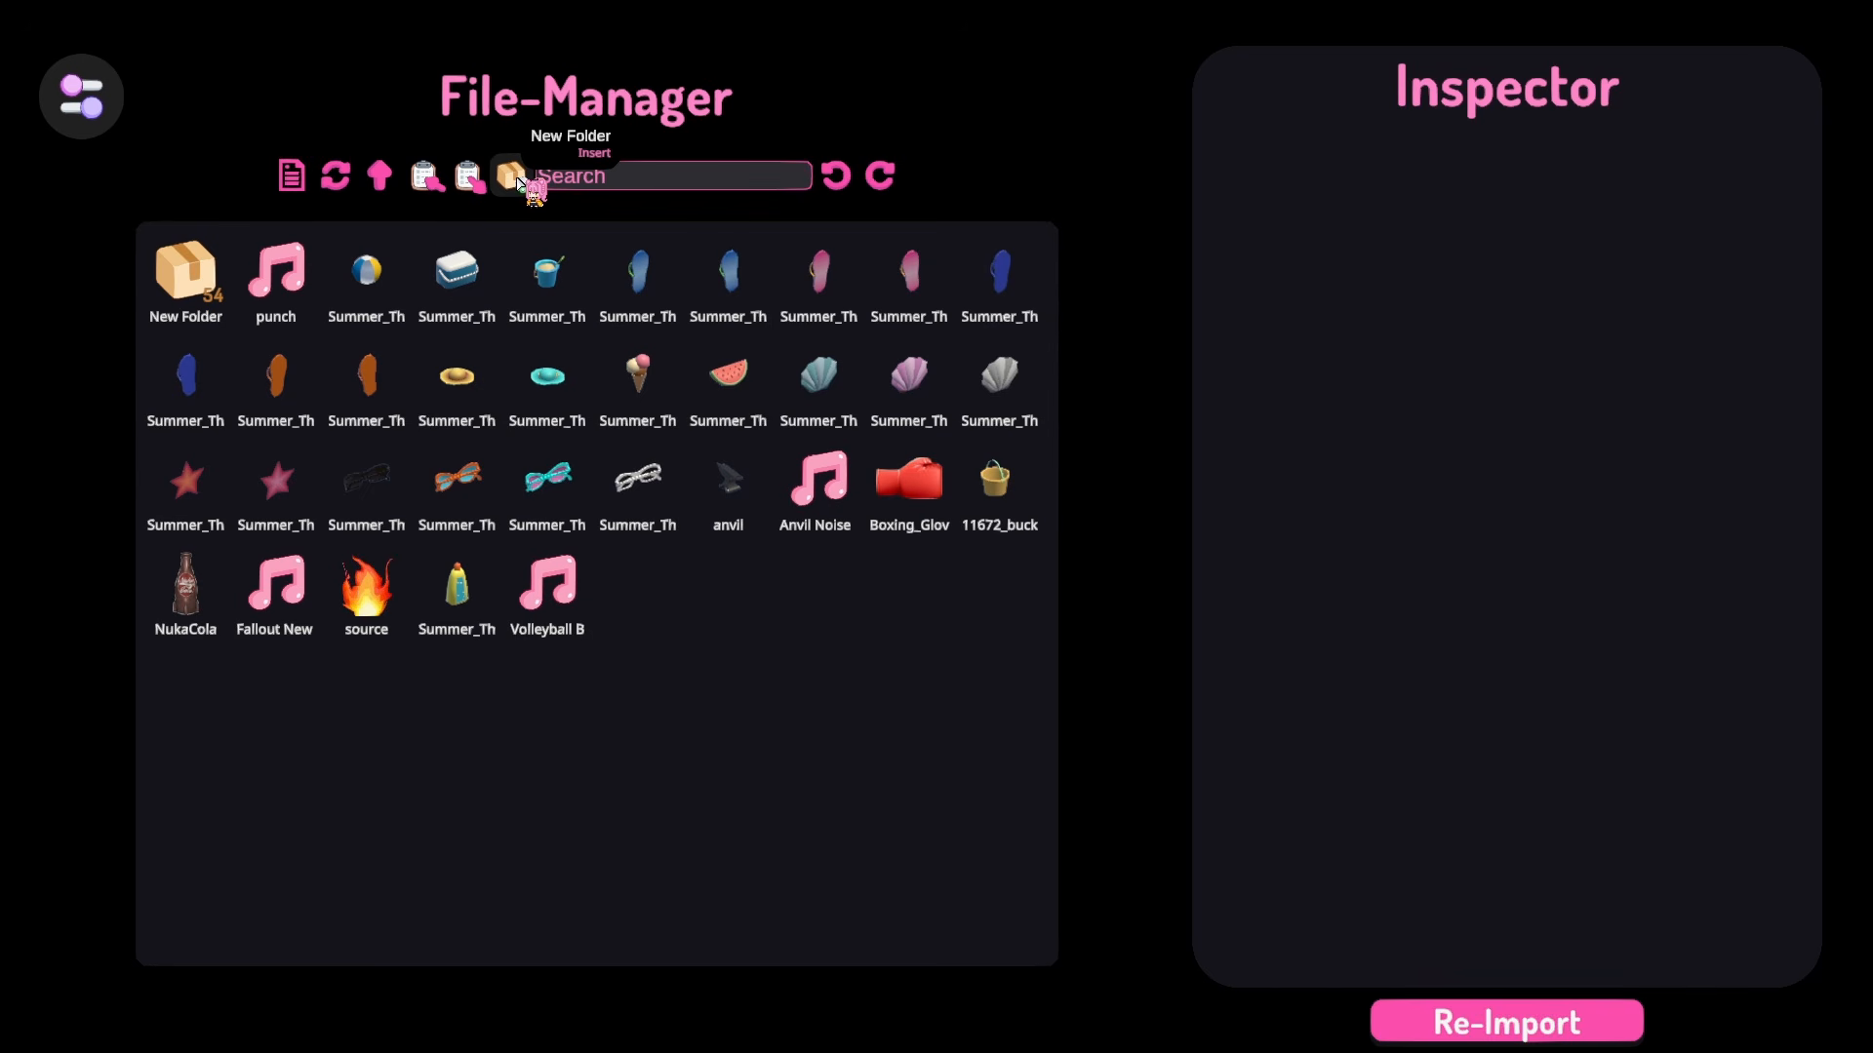
pyautogui.click(515, 183)
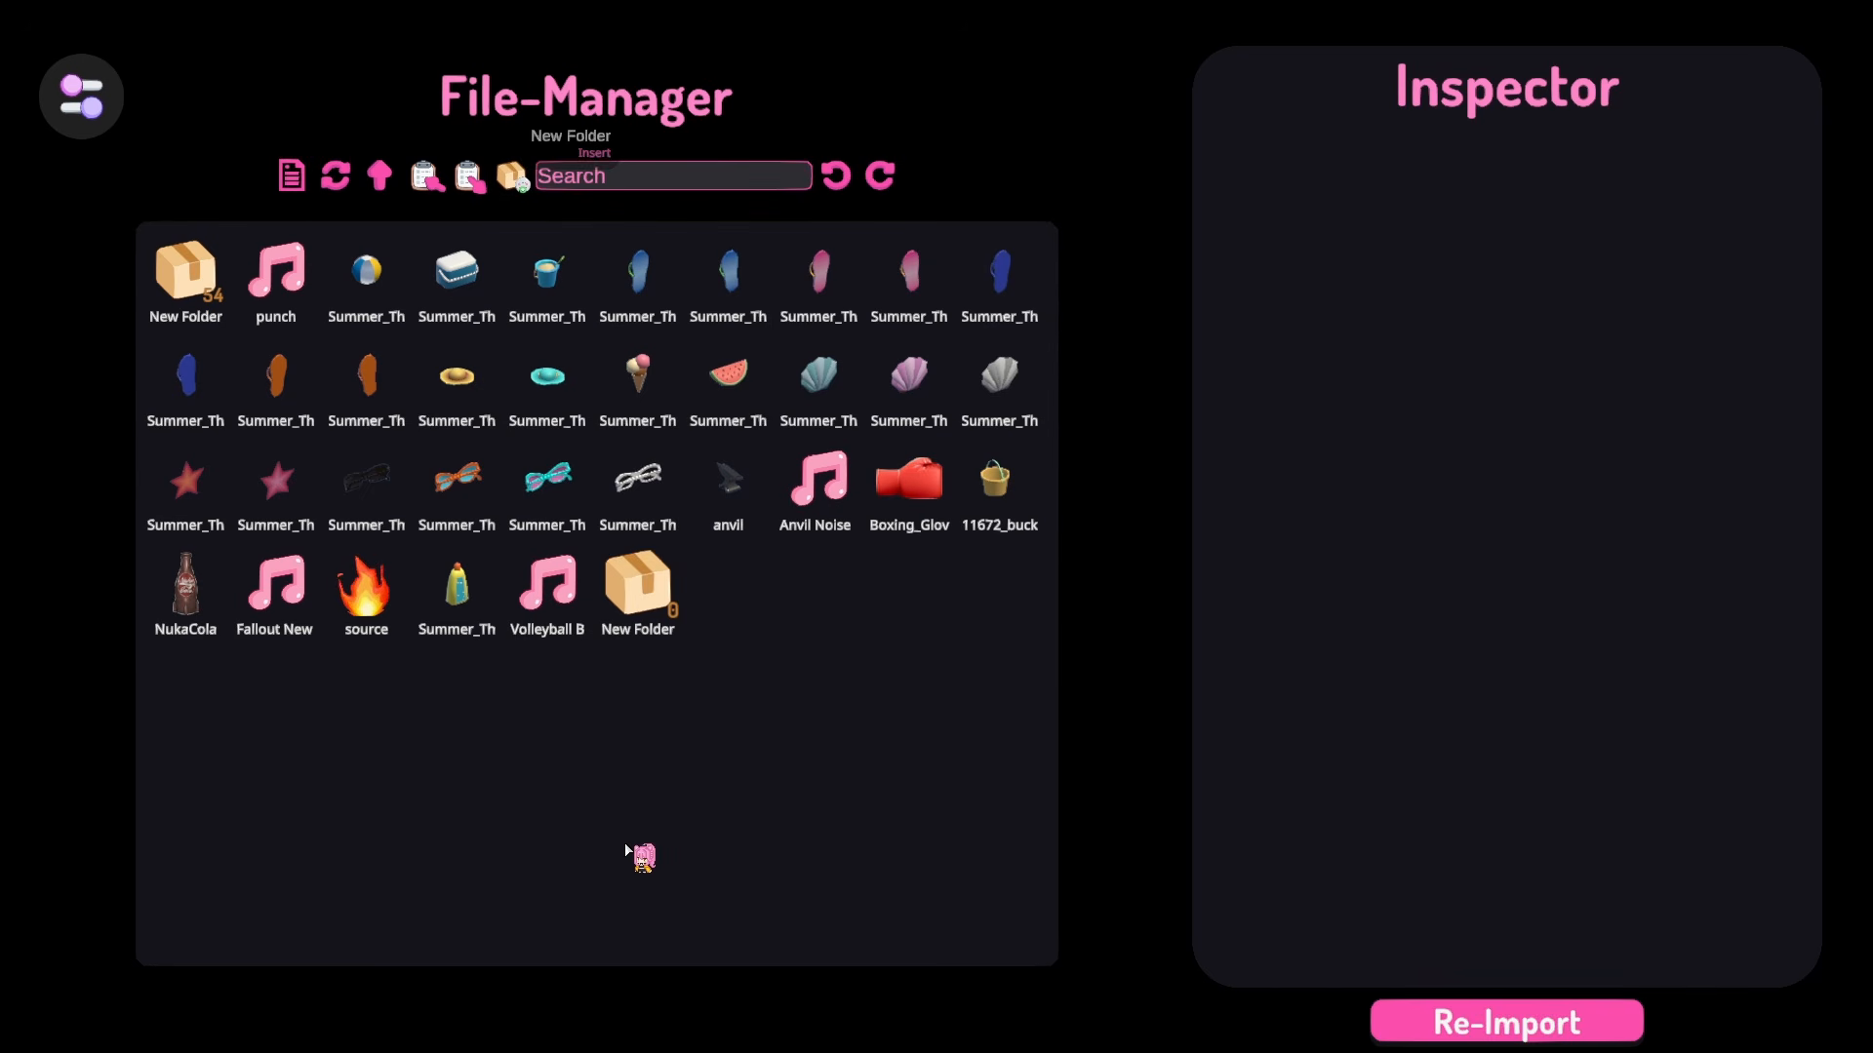
pyautogui.rightClick(632, 605)
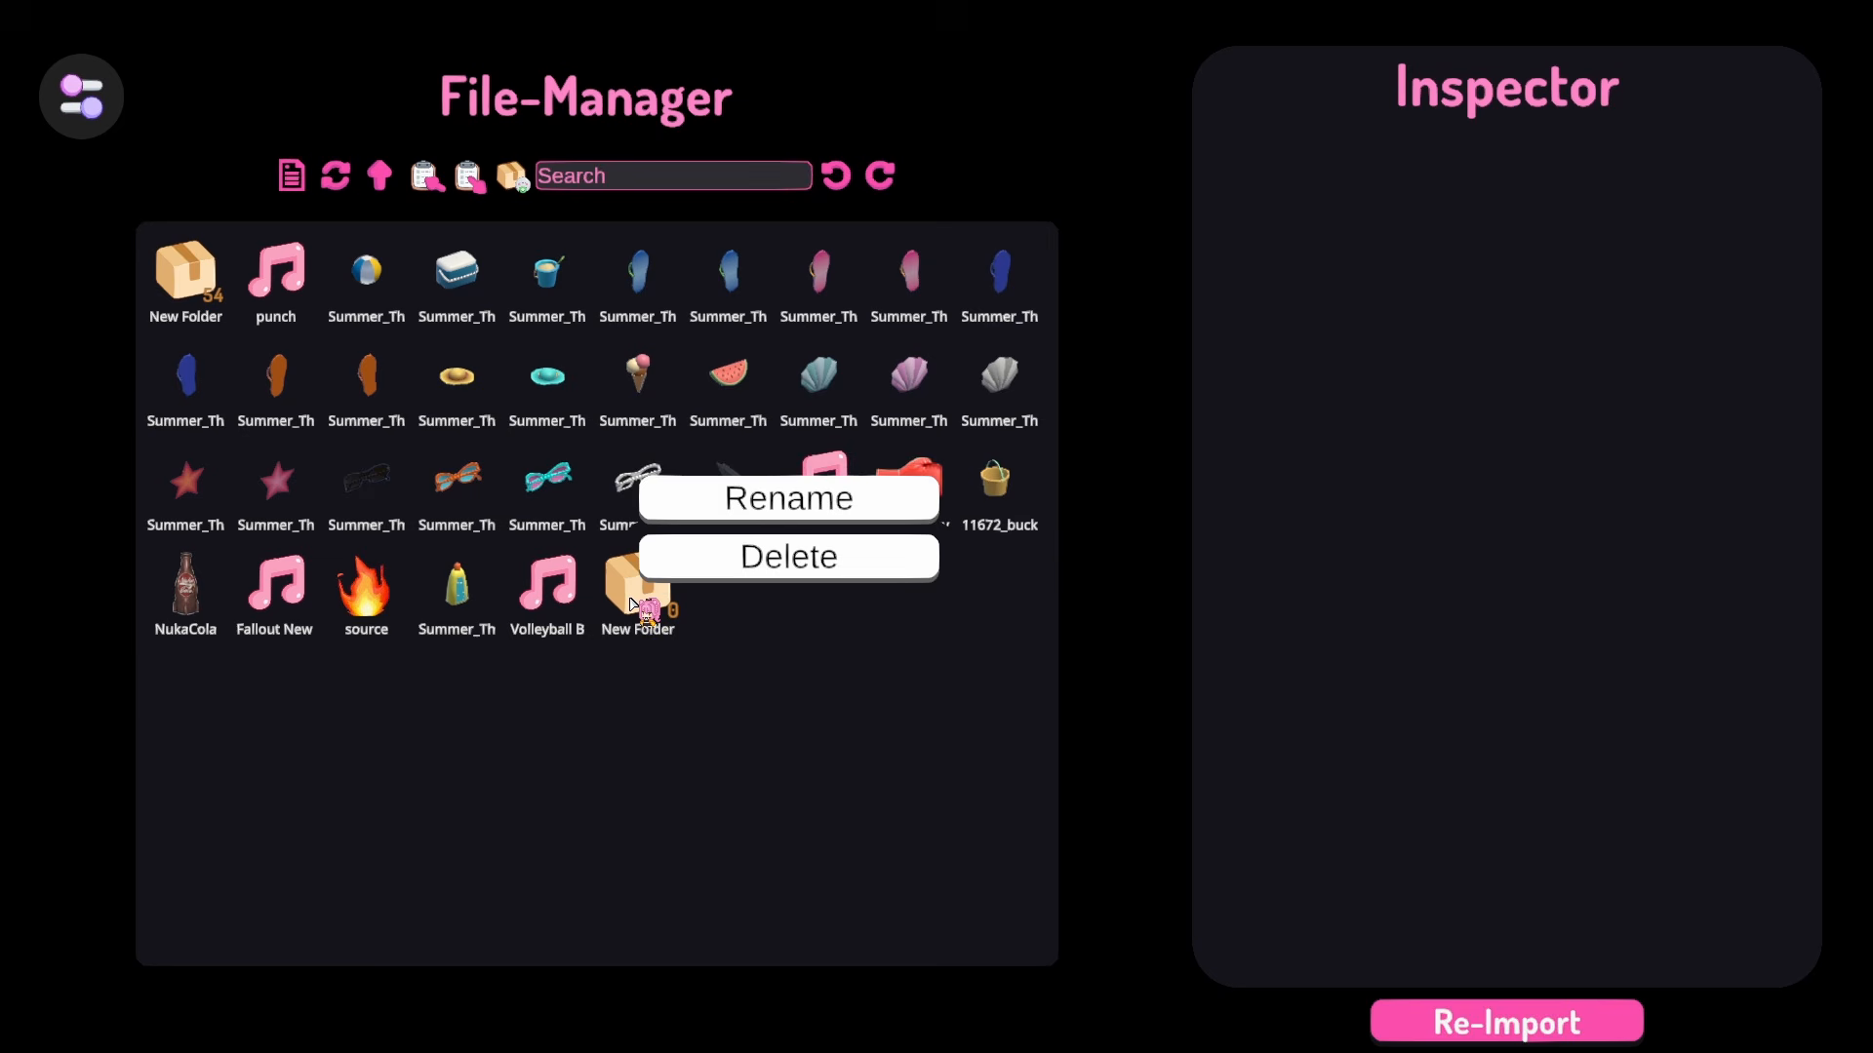
pyautogui.click(785, 499)
pyautogui.write('Test')
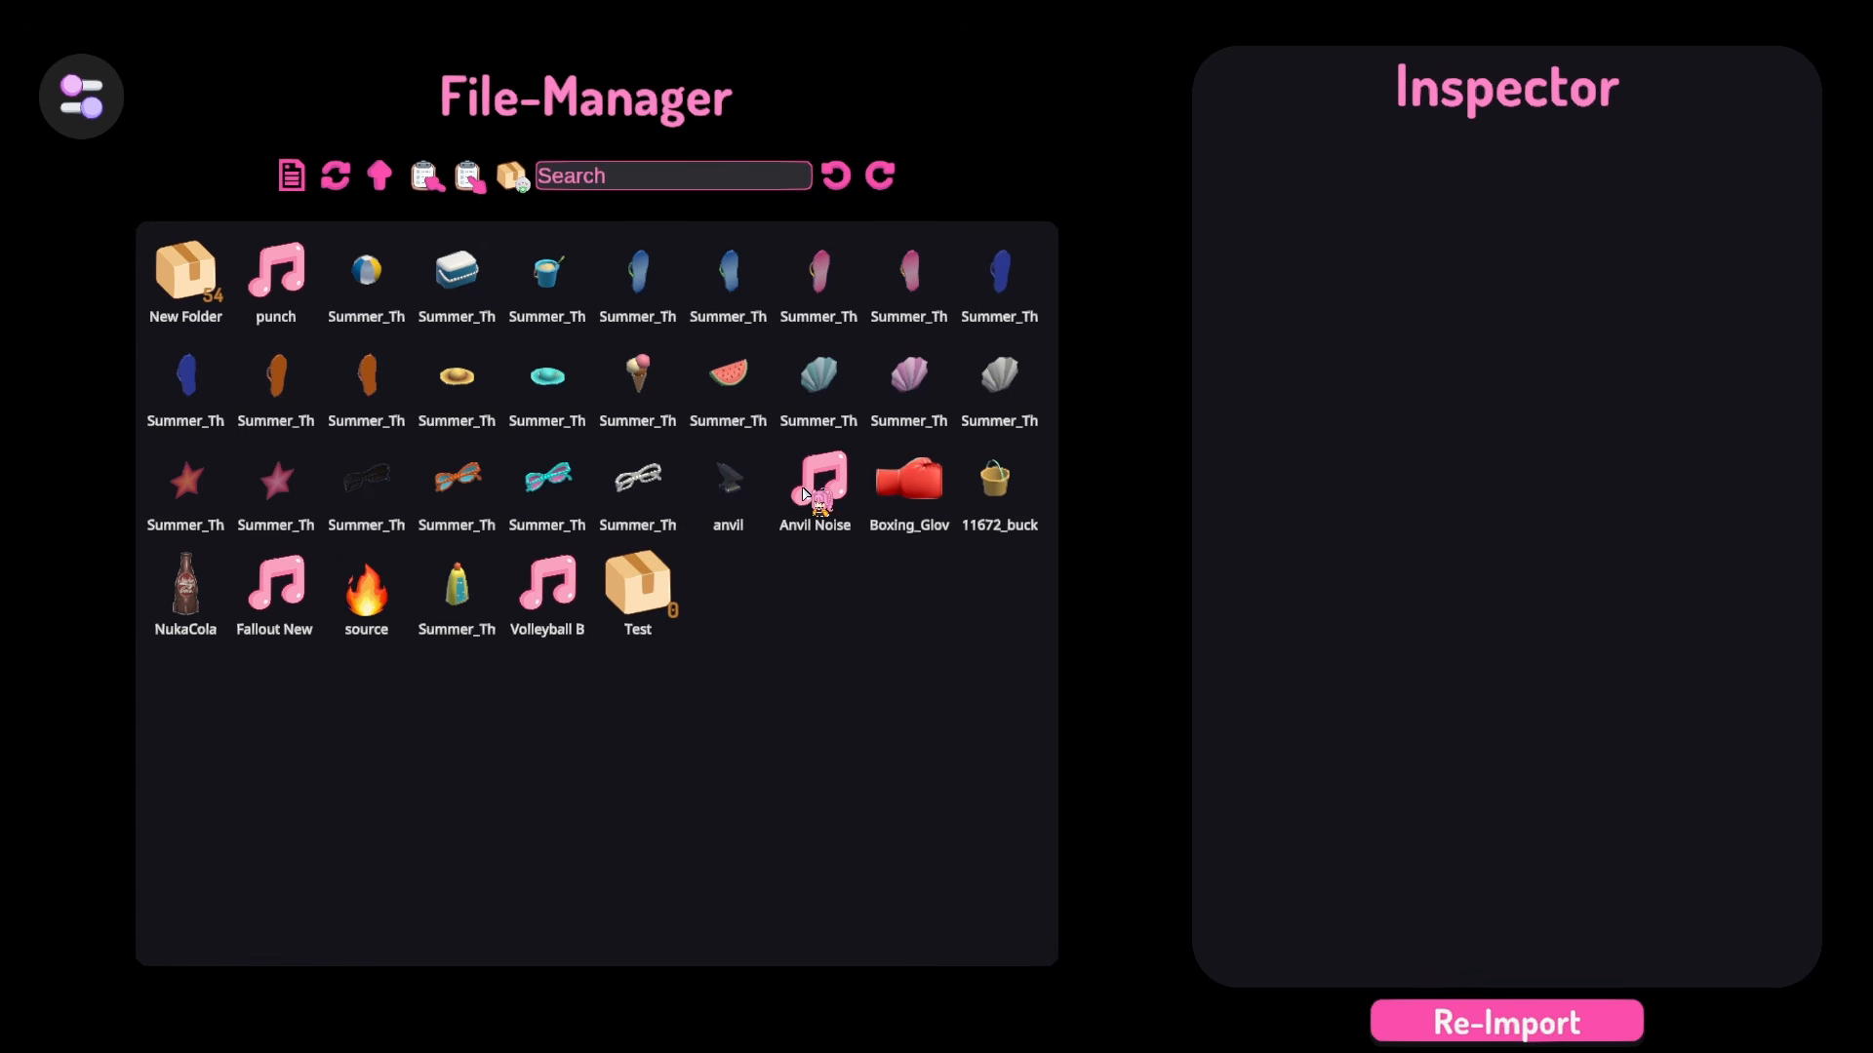
# Step: Move the boxing glove and bucket assets into the Test folder, check its contents, and return to the parent folder
pyautogui.moveTo(936, 509); pyautogui.dragTo(546, 598)
pyautogui.moveTo(924, 496); pyautogui.dragTo(546, 595)
pyautogui.doubleClick(517, 620)
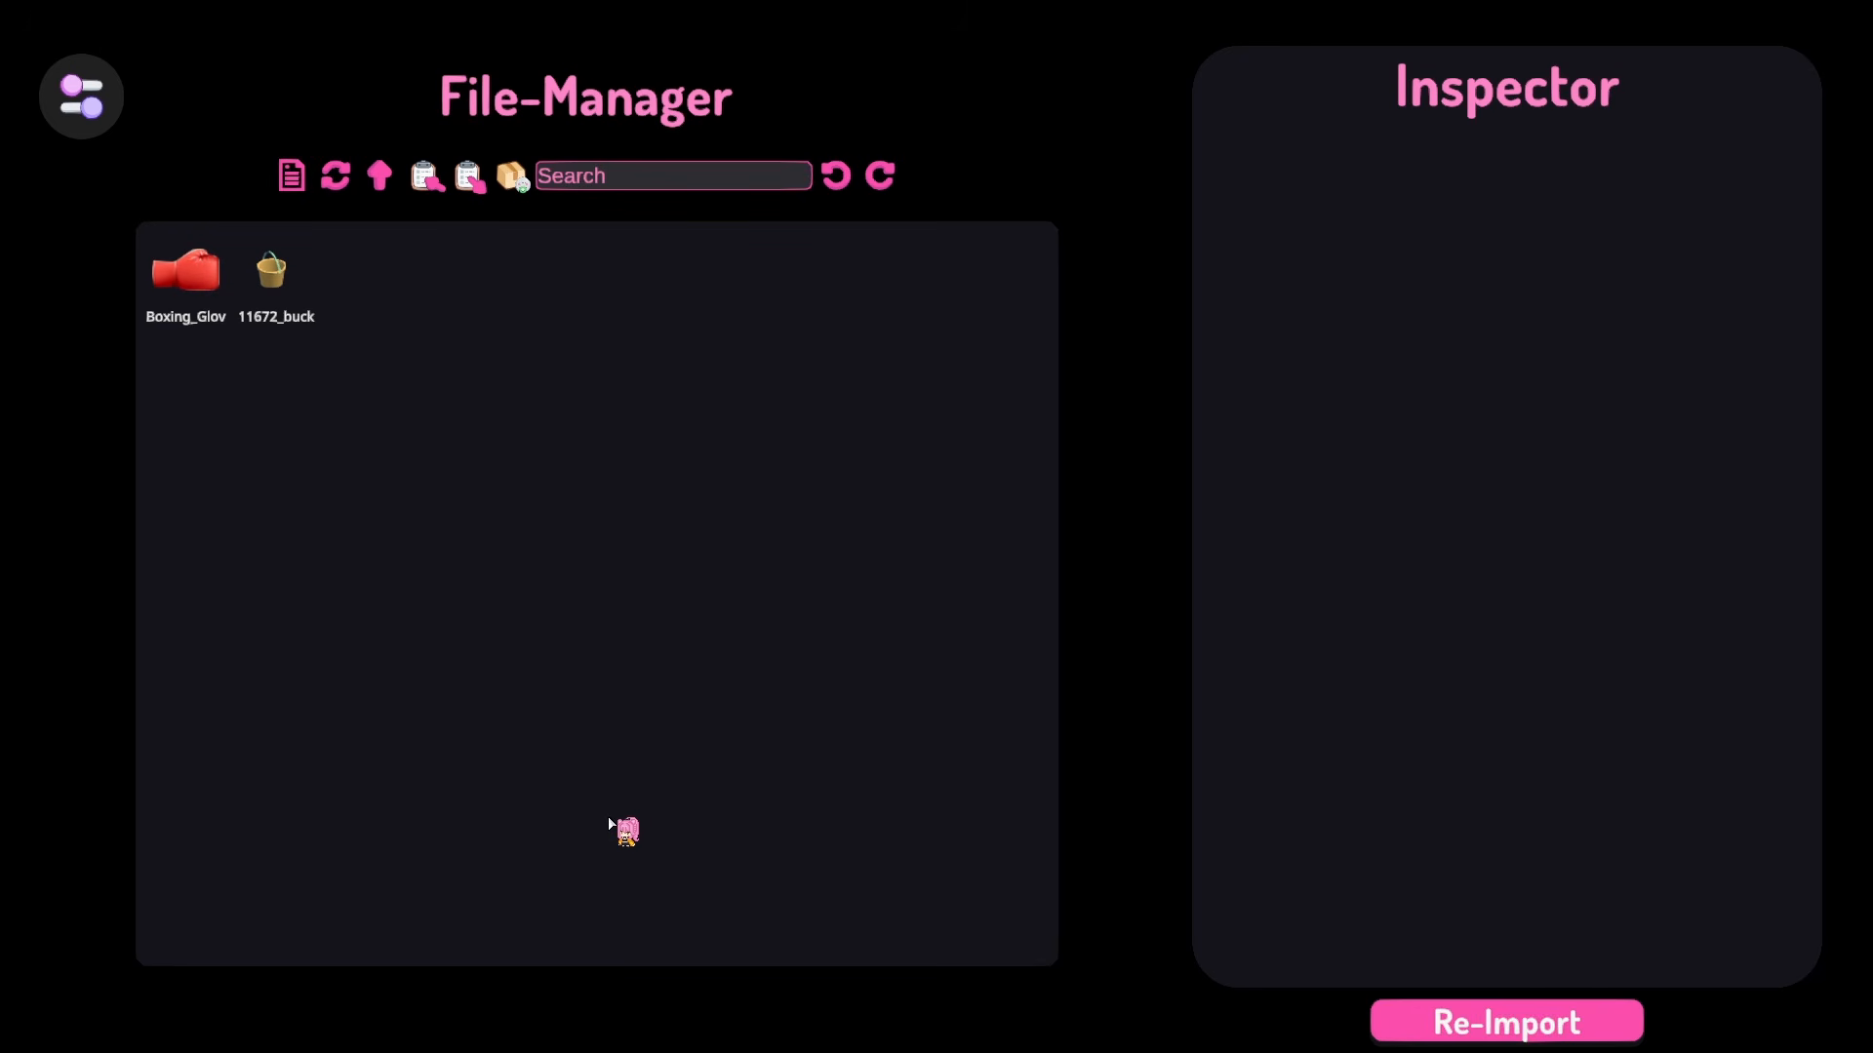
pyautogui.click(380, 175)
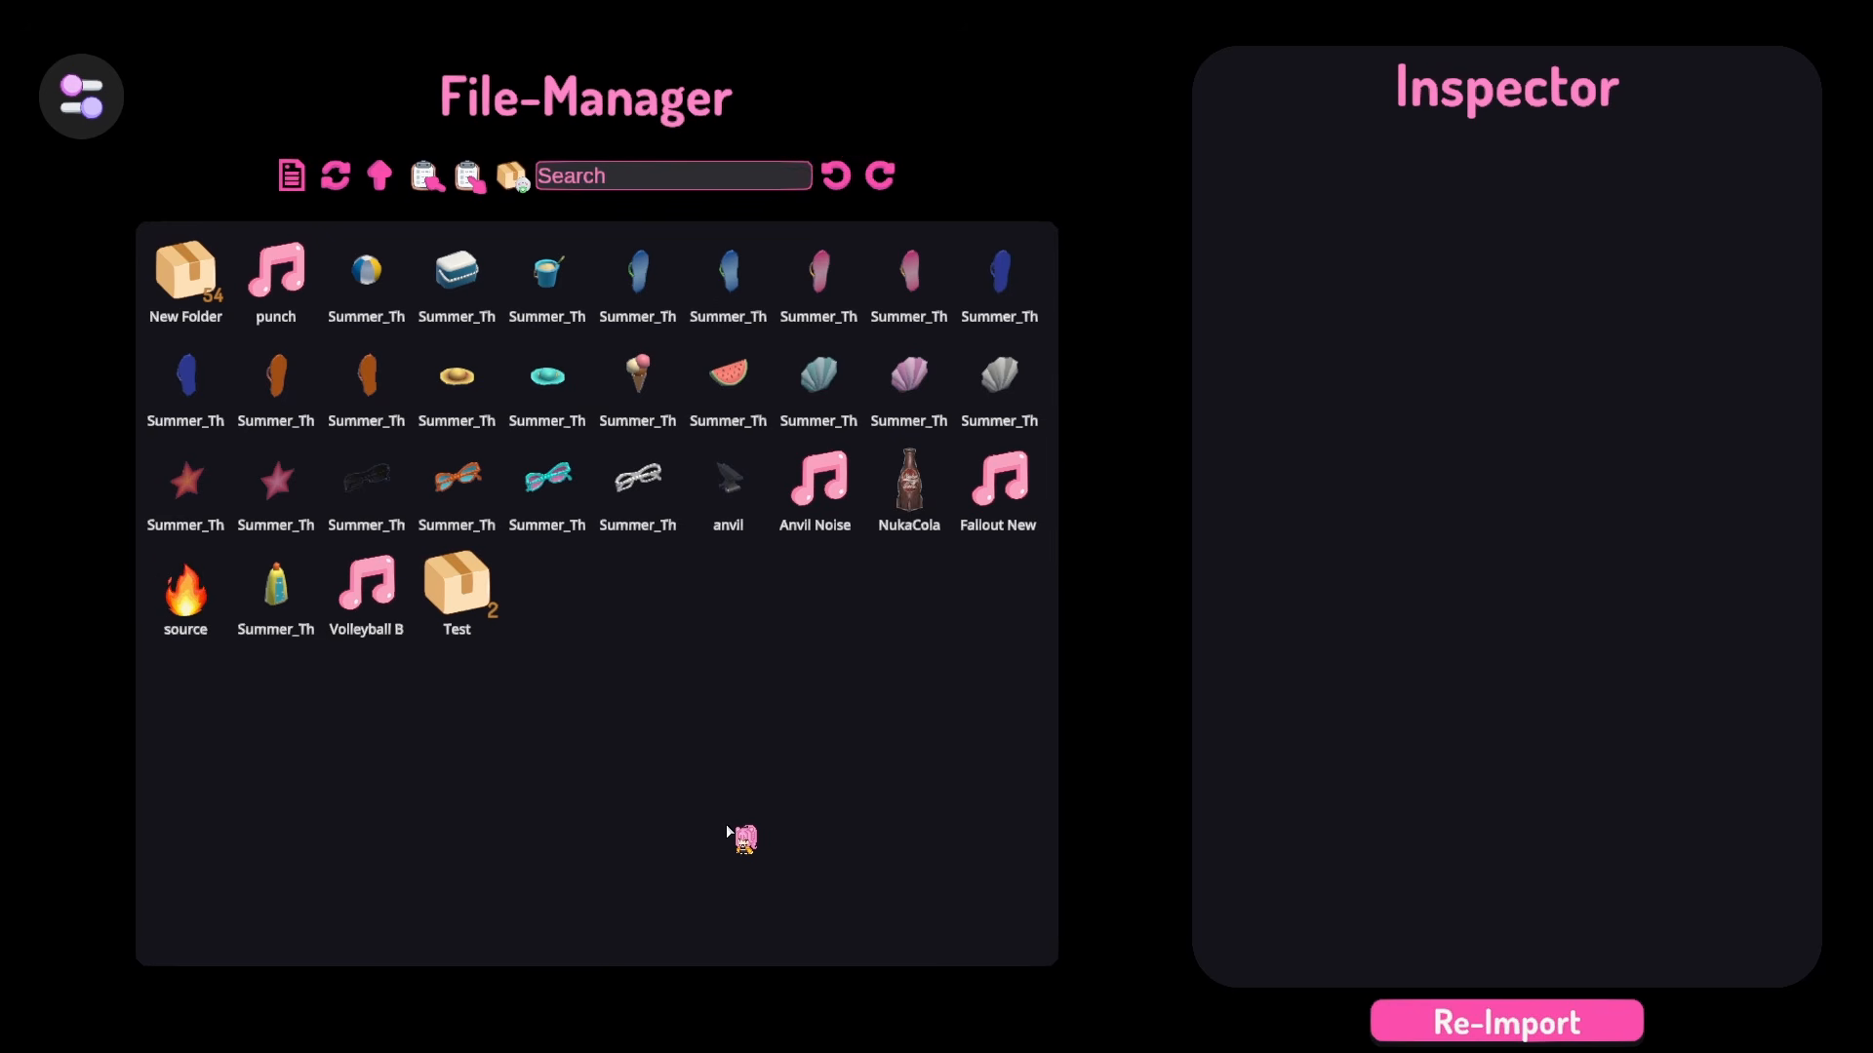
# Step: Import Test Gif.gif from the VConnect Assets folder into the asset list
pyautogui.rightClick(768, 726)
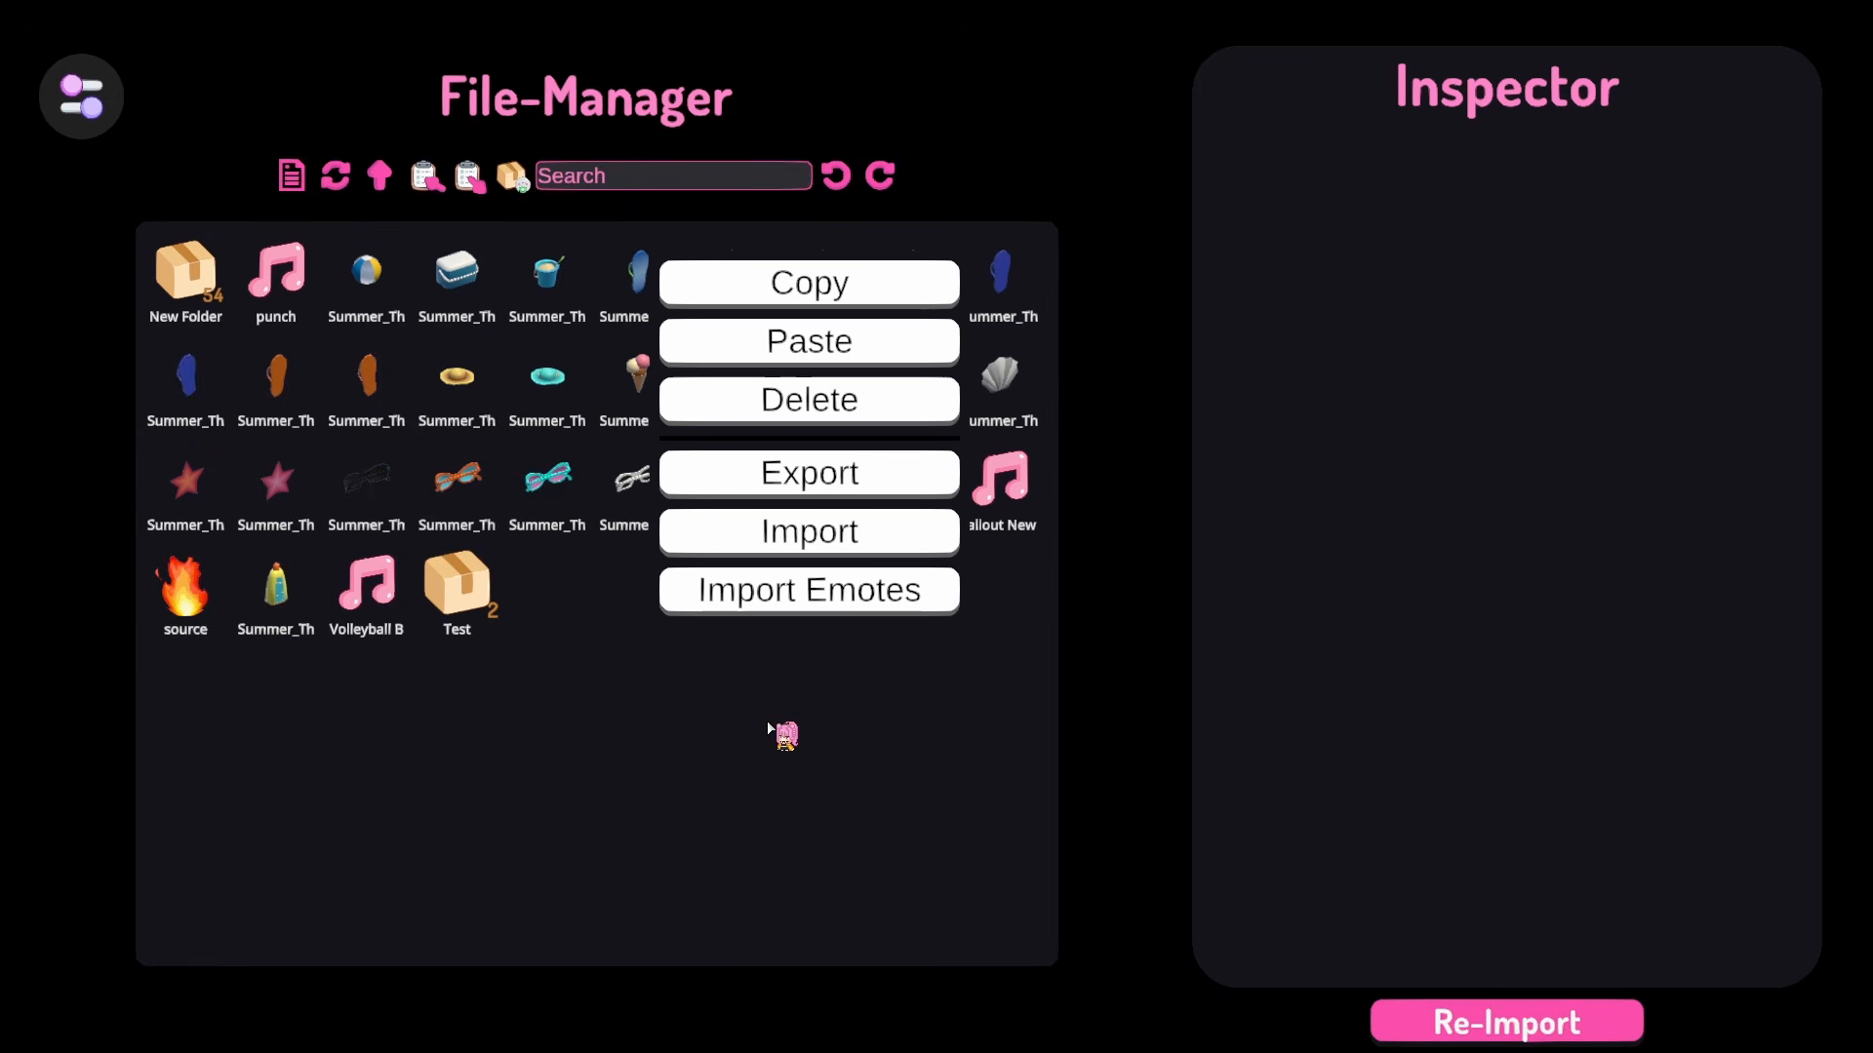
pyautogui.click(836, 541)
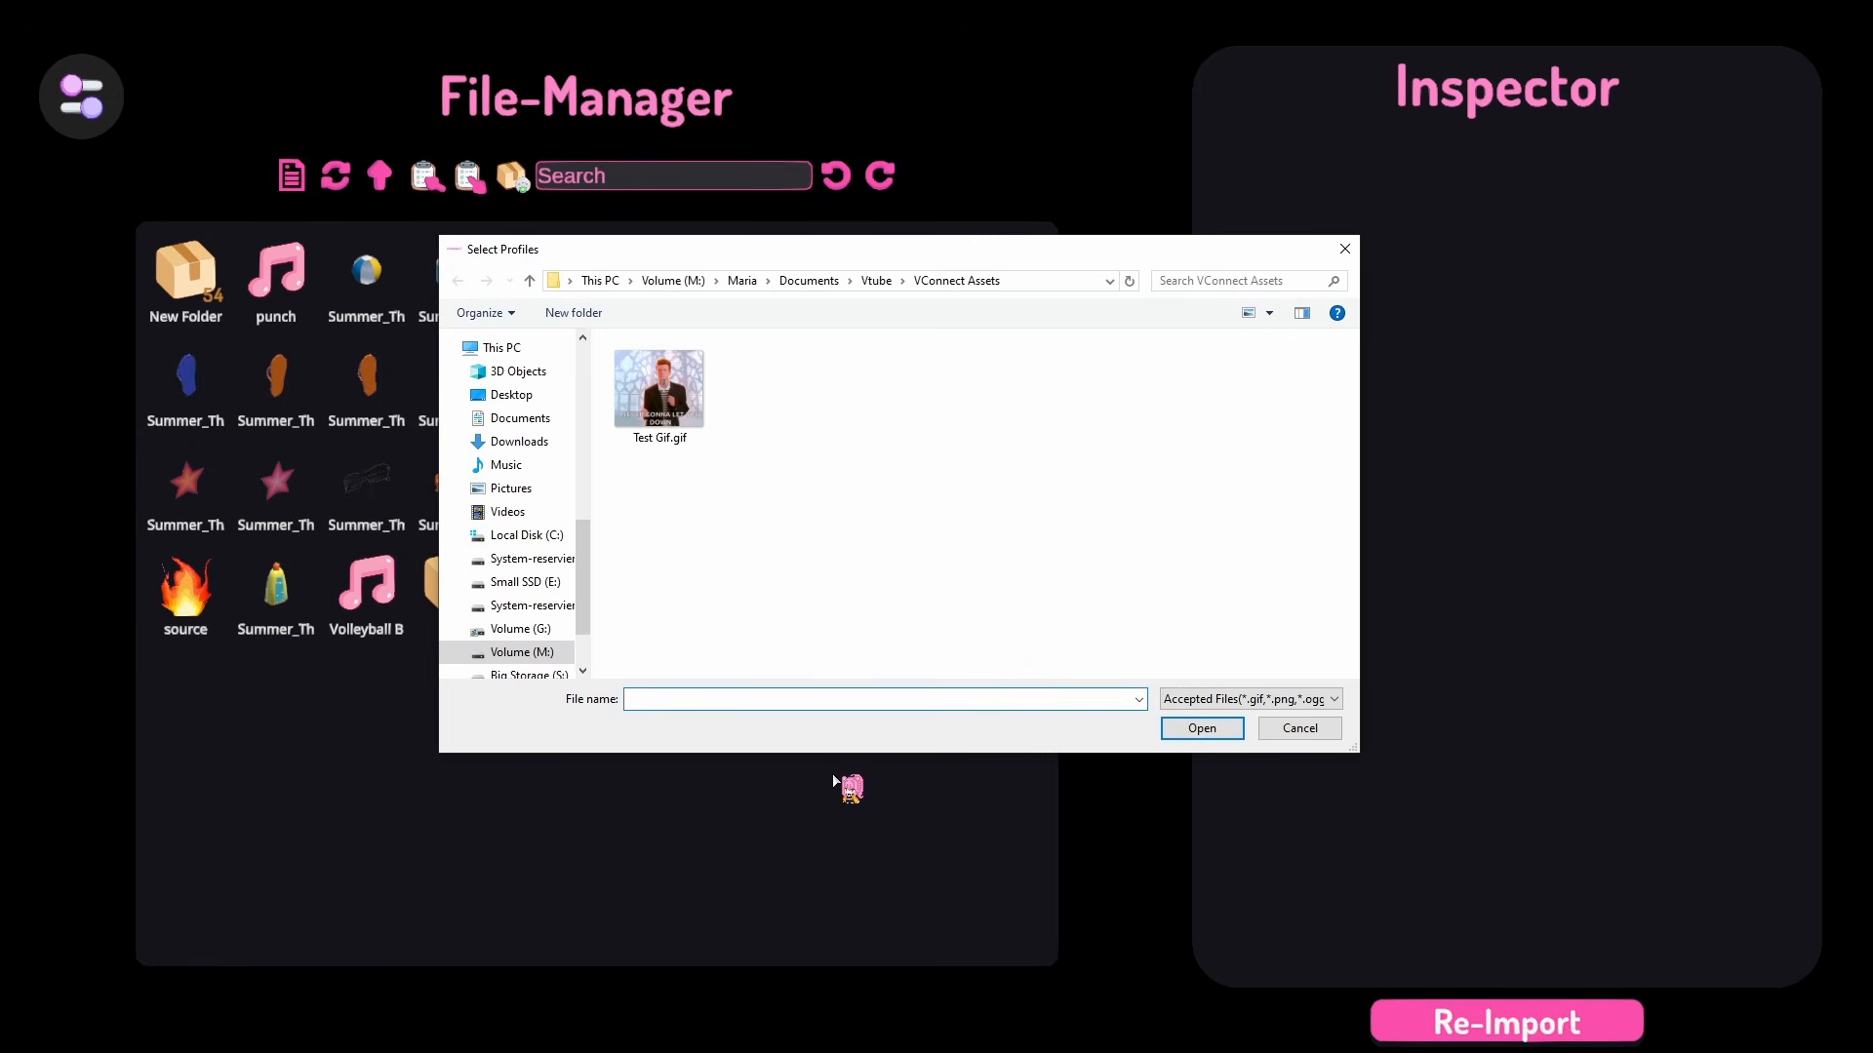
pyautogui.click(677, 400)
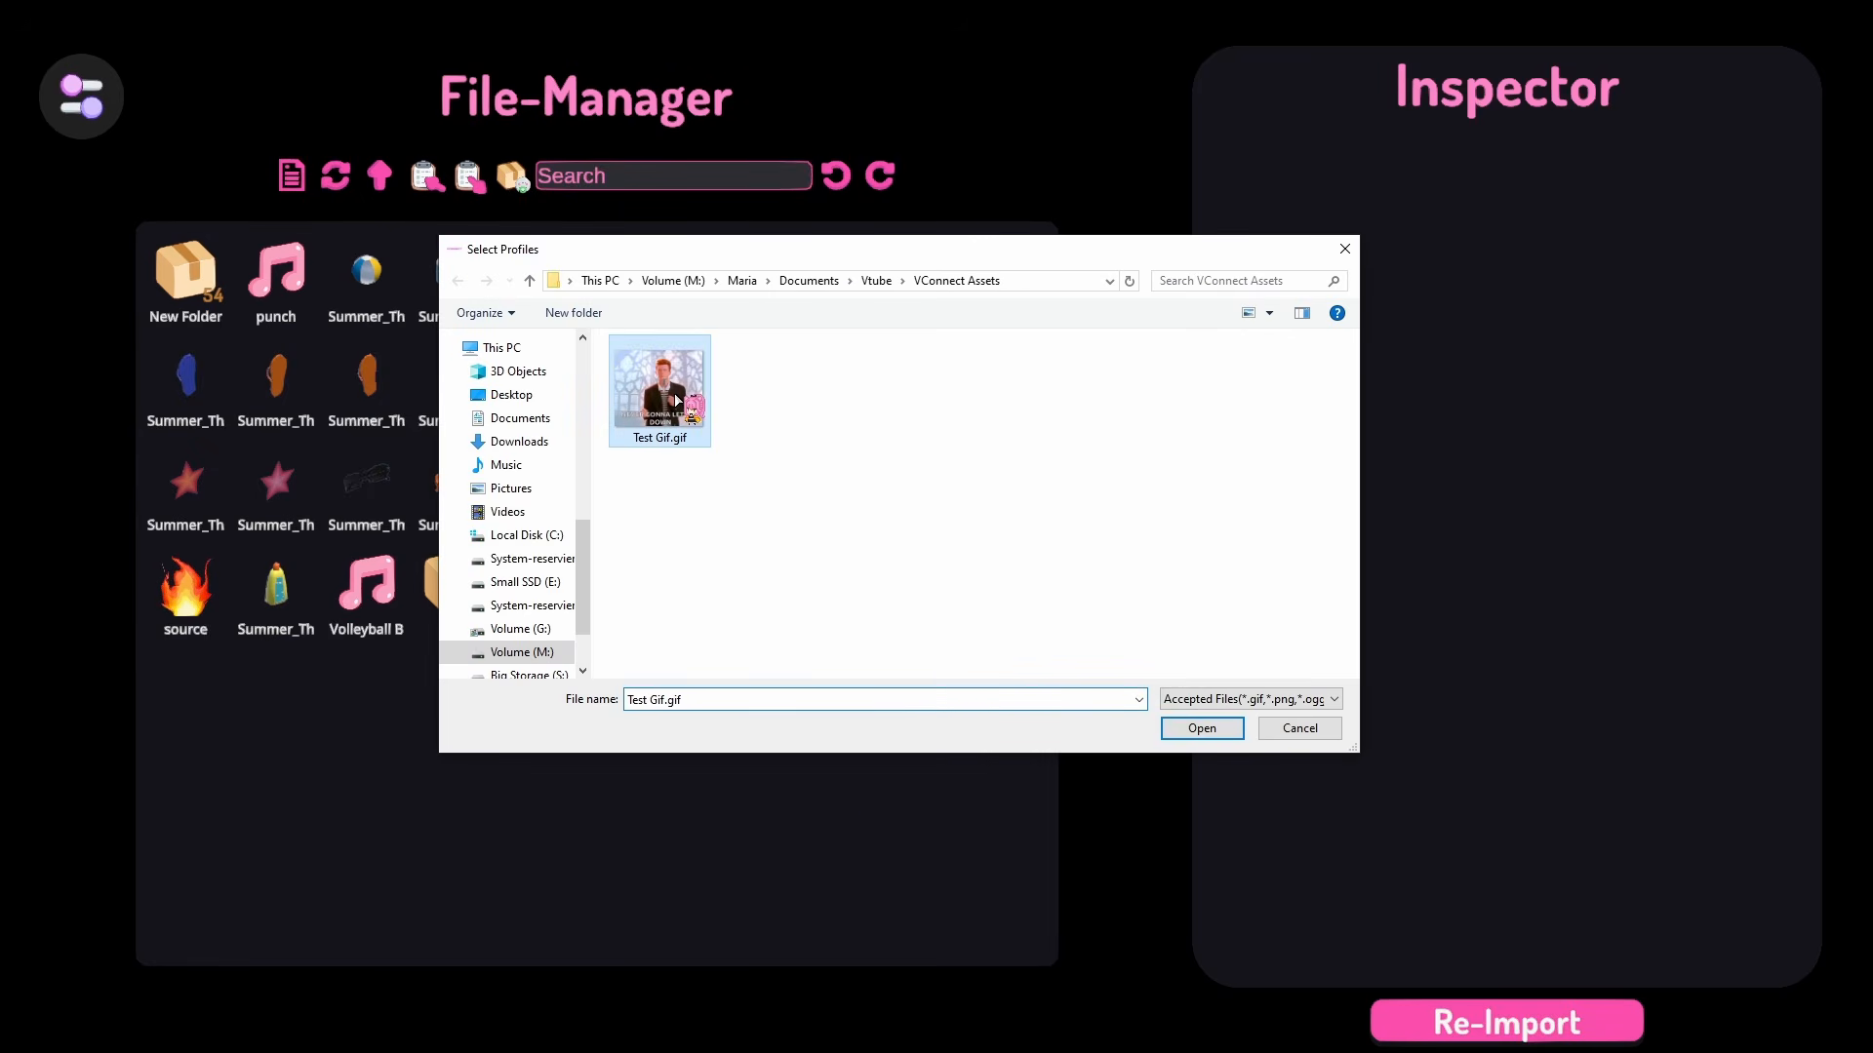
pyautogui.click(1208, 731)
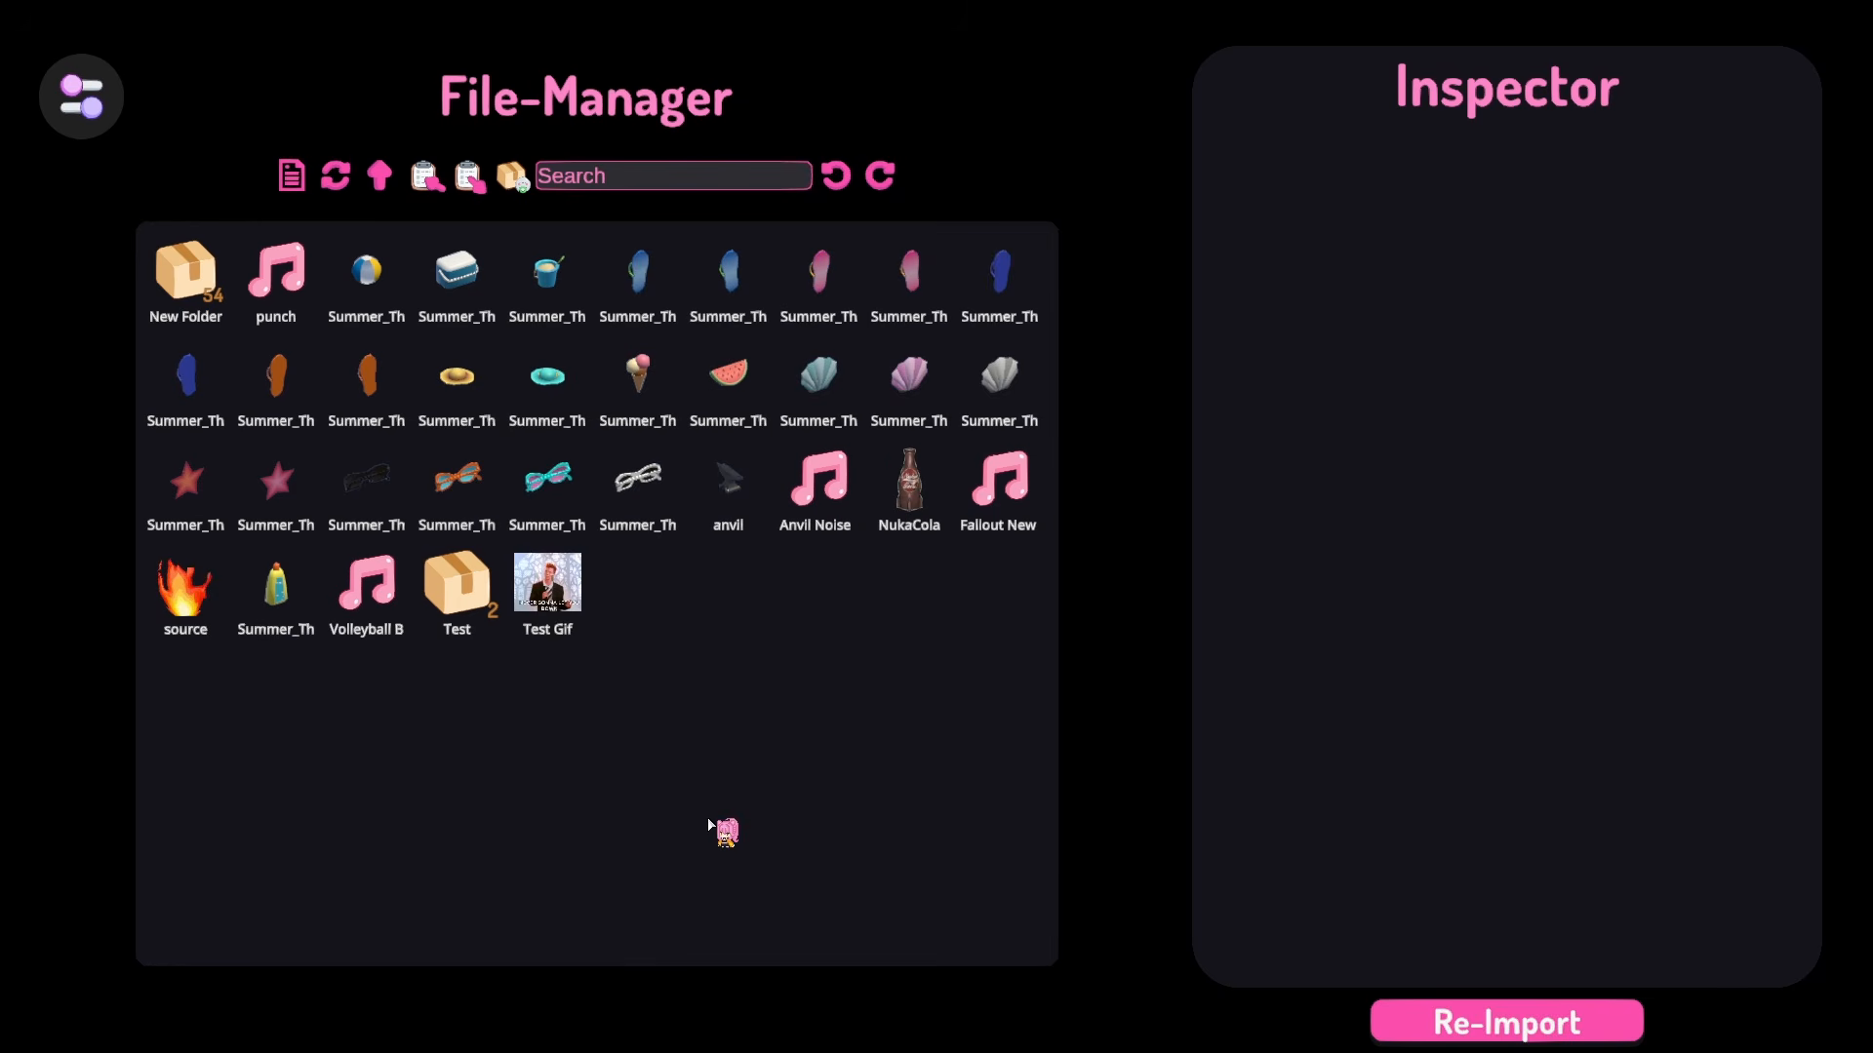
# Step: Try a speed of 4 on the Test Gif asset and set it back to 1
pyautogui.click(551, 588)
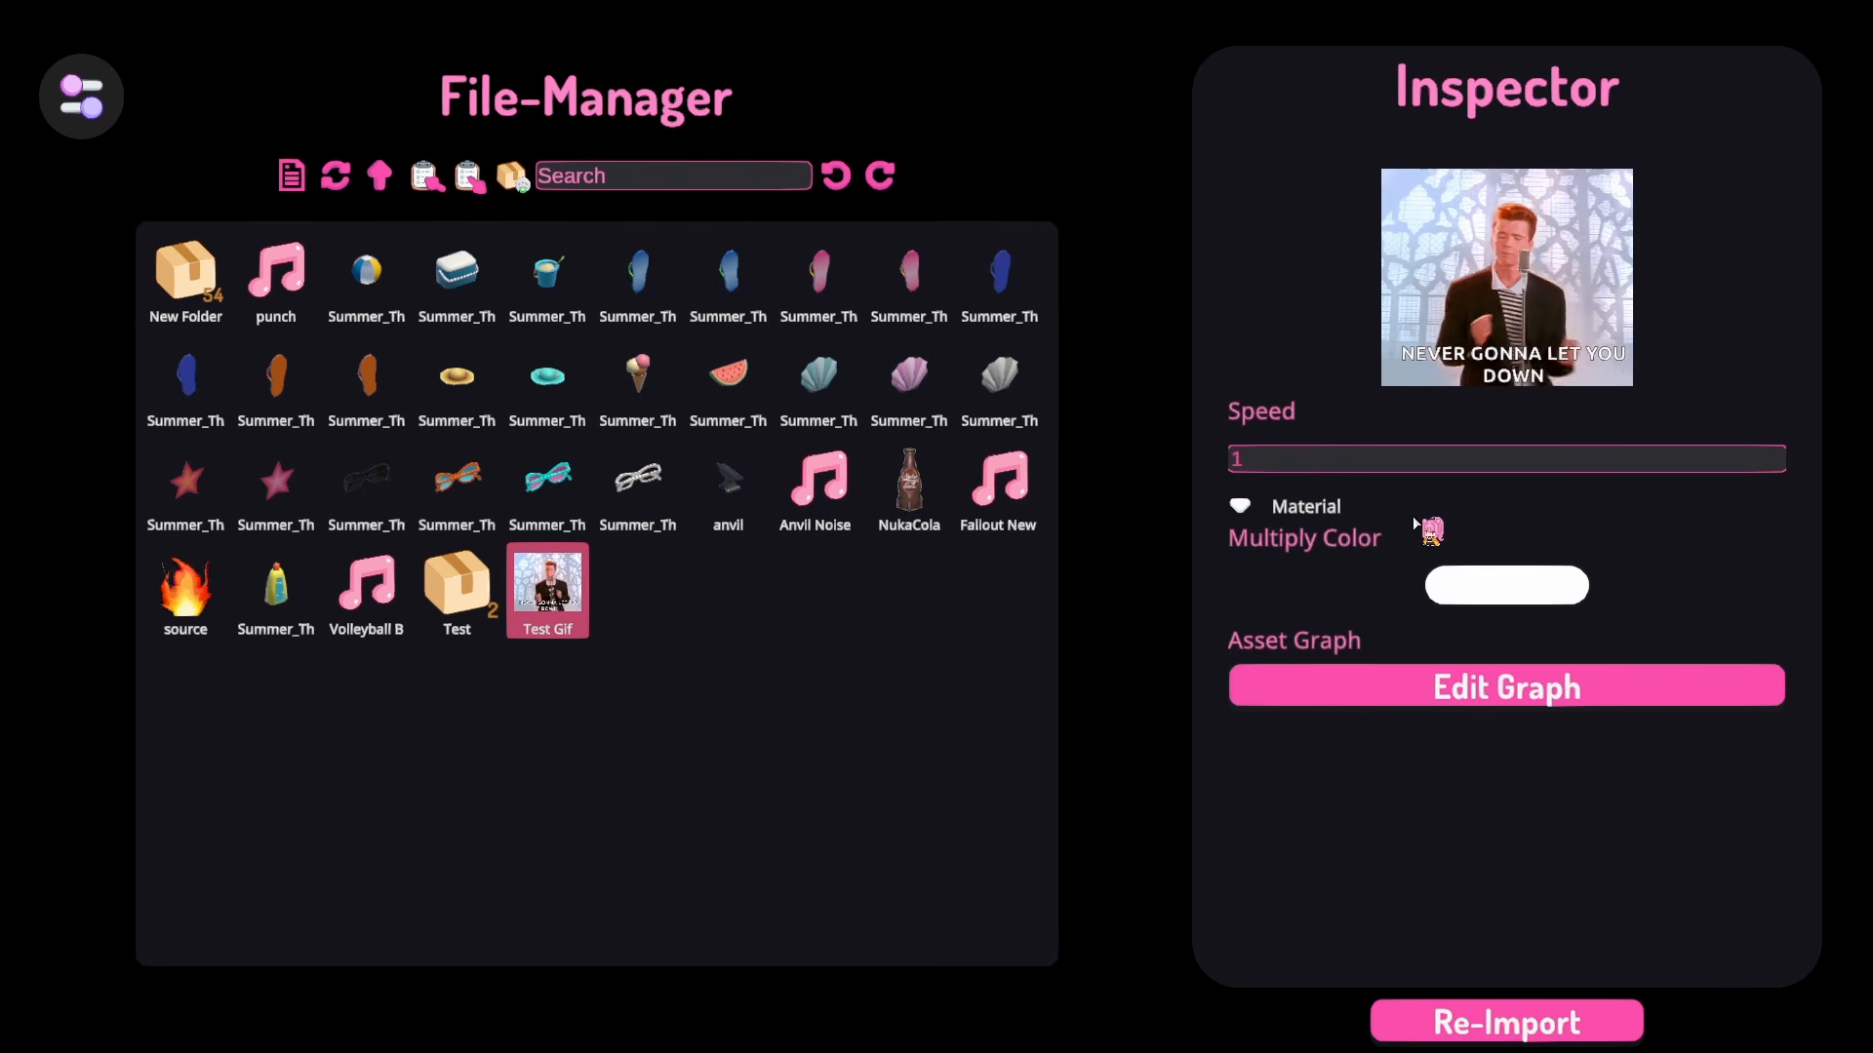
pyautogui.doubleClick(1239, 460)
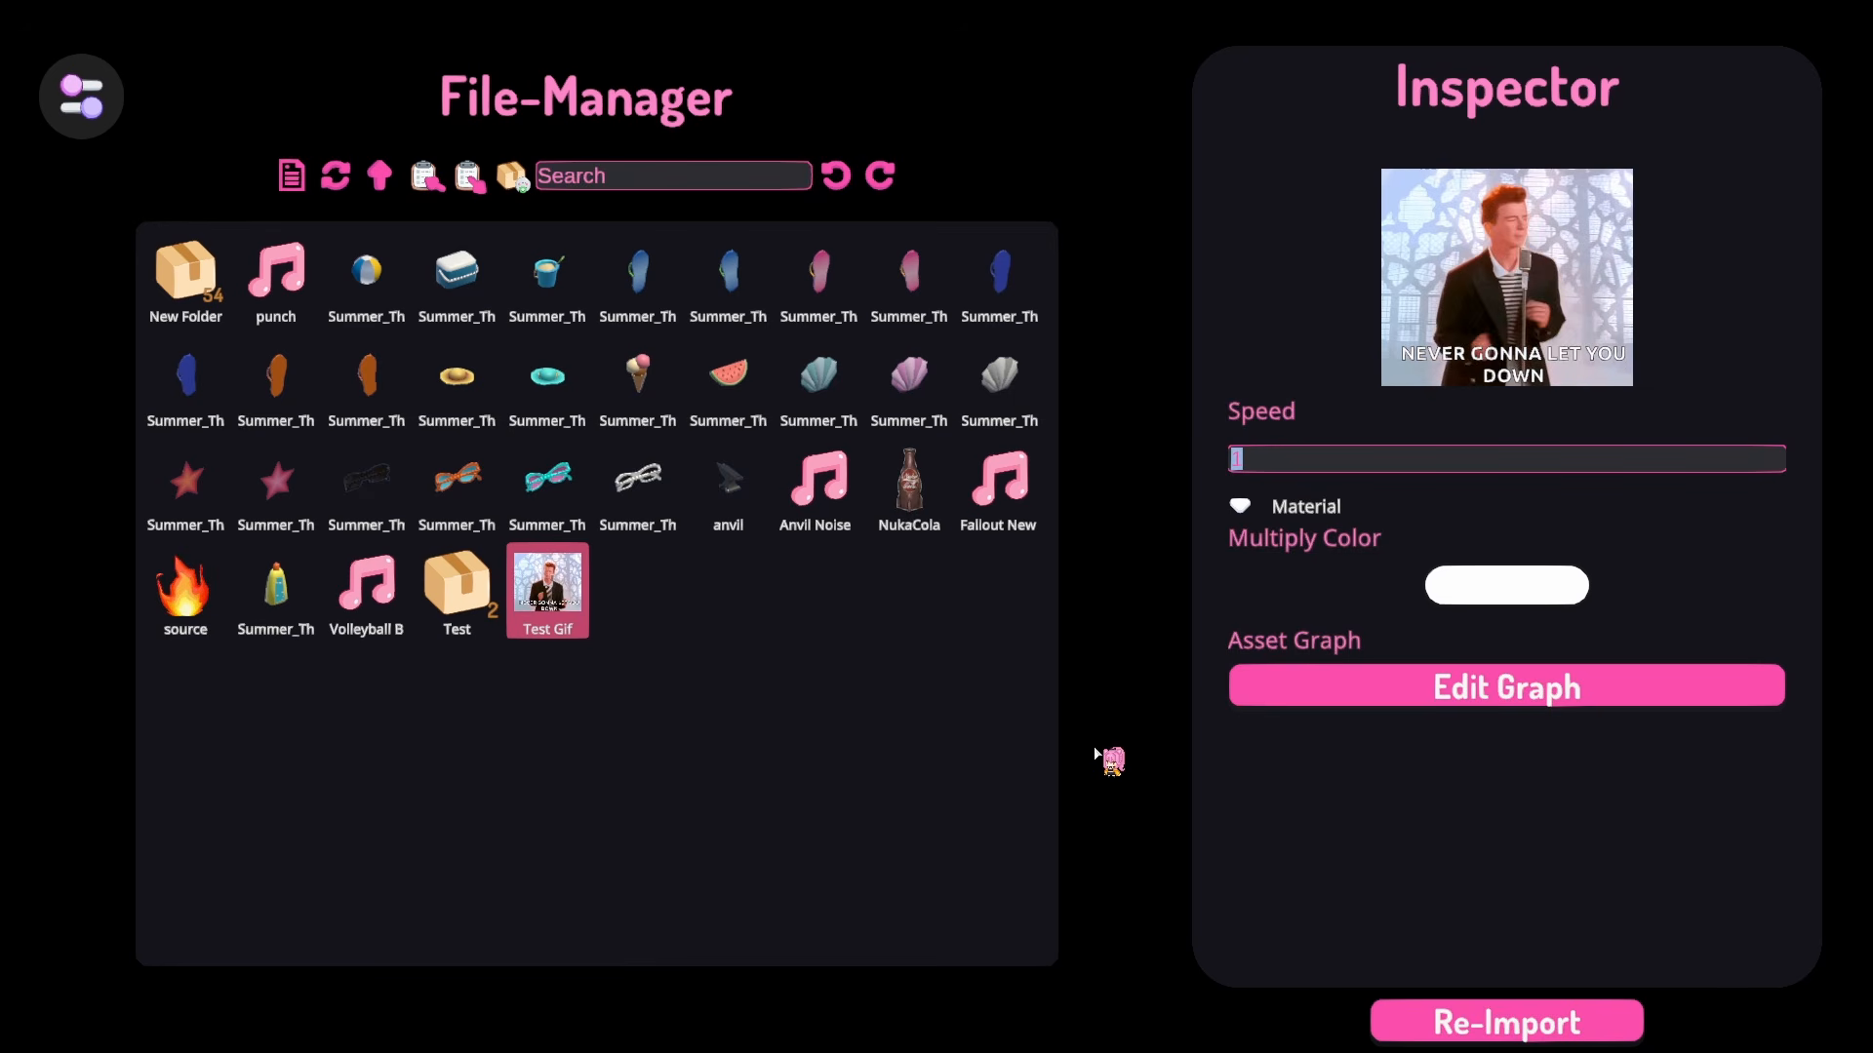
pyautogui.write('4')
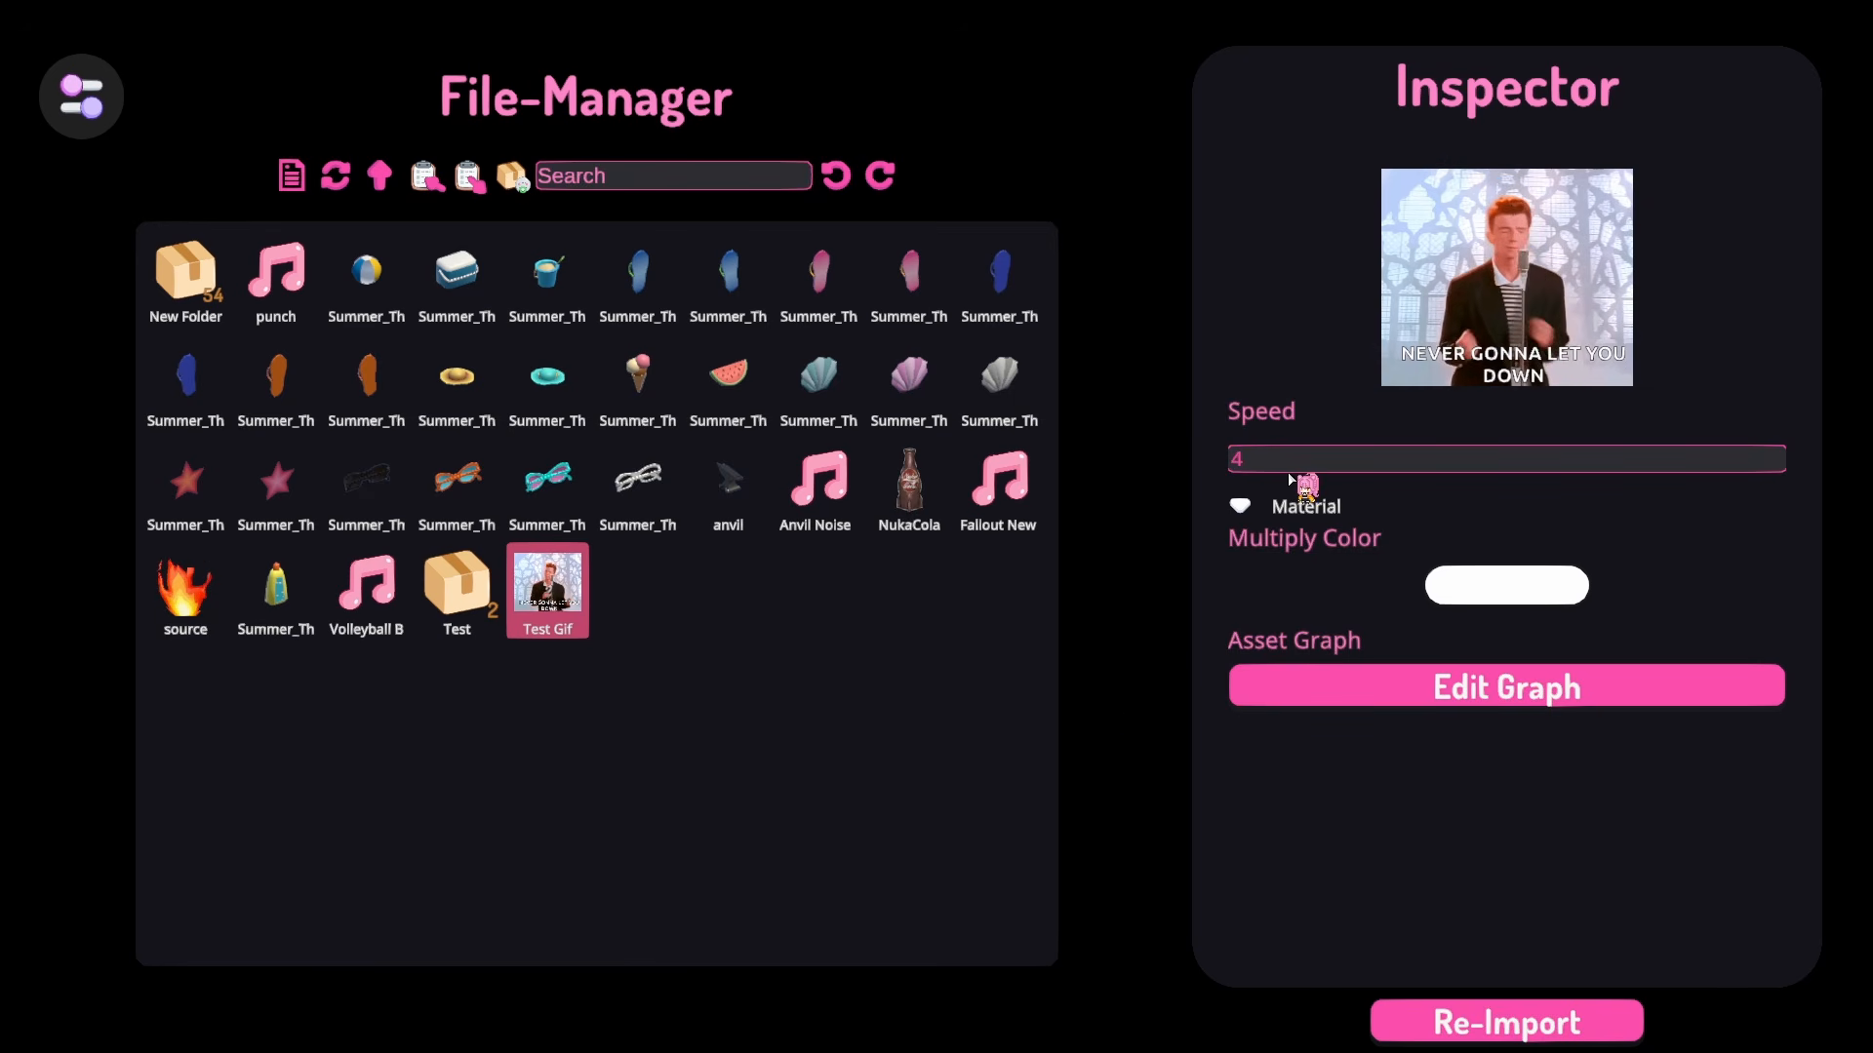
pyautogui.doubleClick(1233, 458)
pyautogui.write('7')
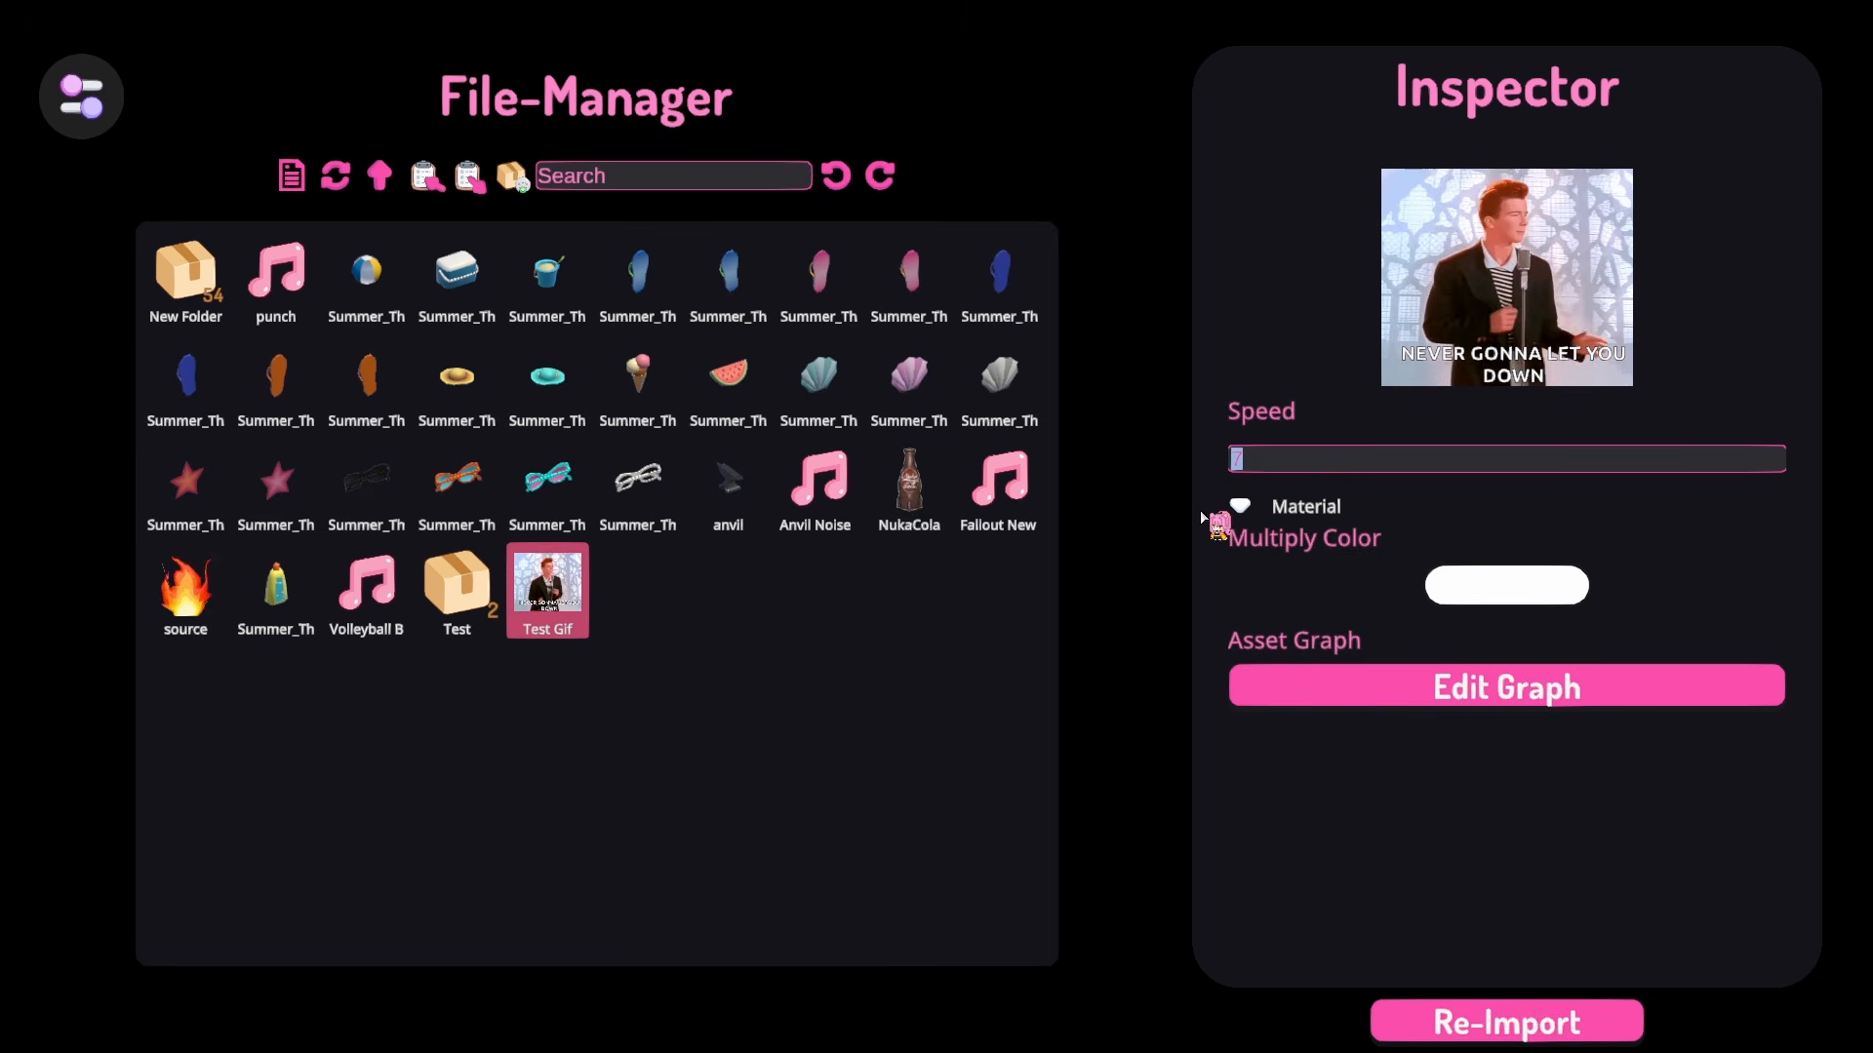
# Step: Try out the Test Gif's multiply color, leave it at #FFFFFF, and view its asset graph without editing it
pyautogui.click(1507, 585)
pyautogui.click(977, 357)
pyautogui.moveTo(917, 322); pyautogui.dragTo(779, 231)
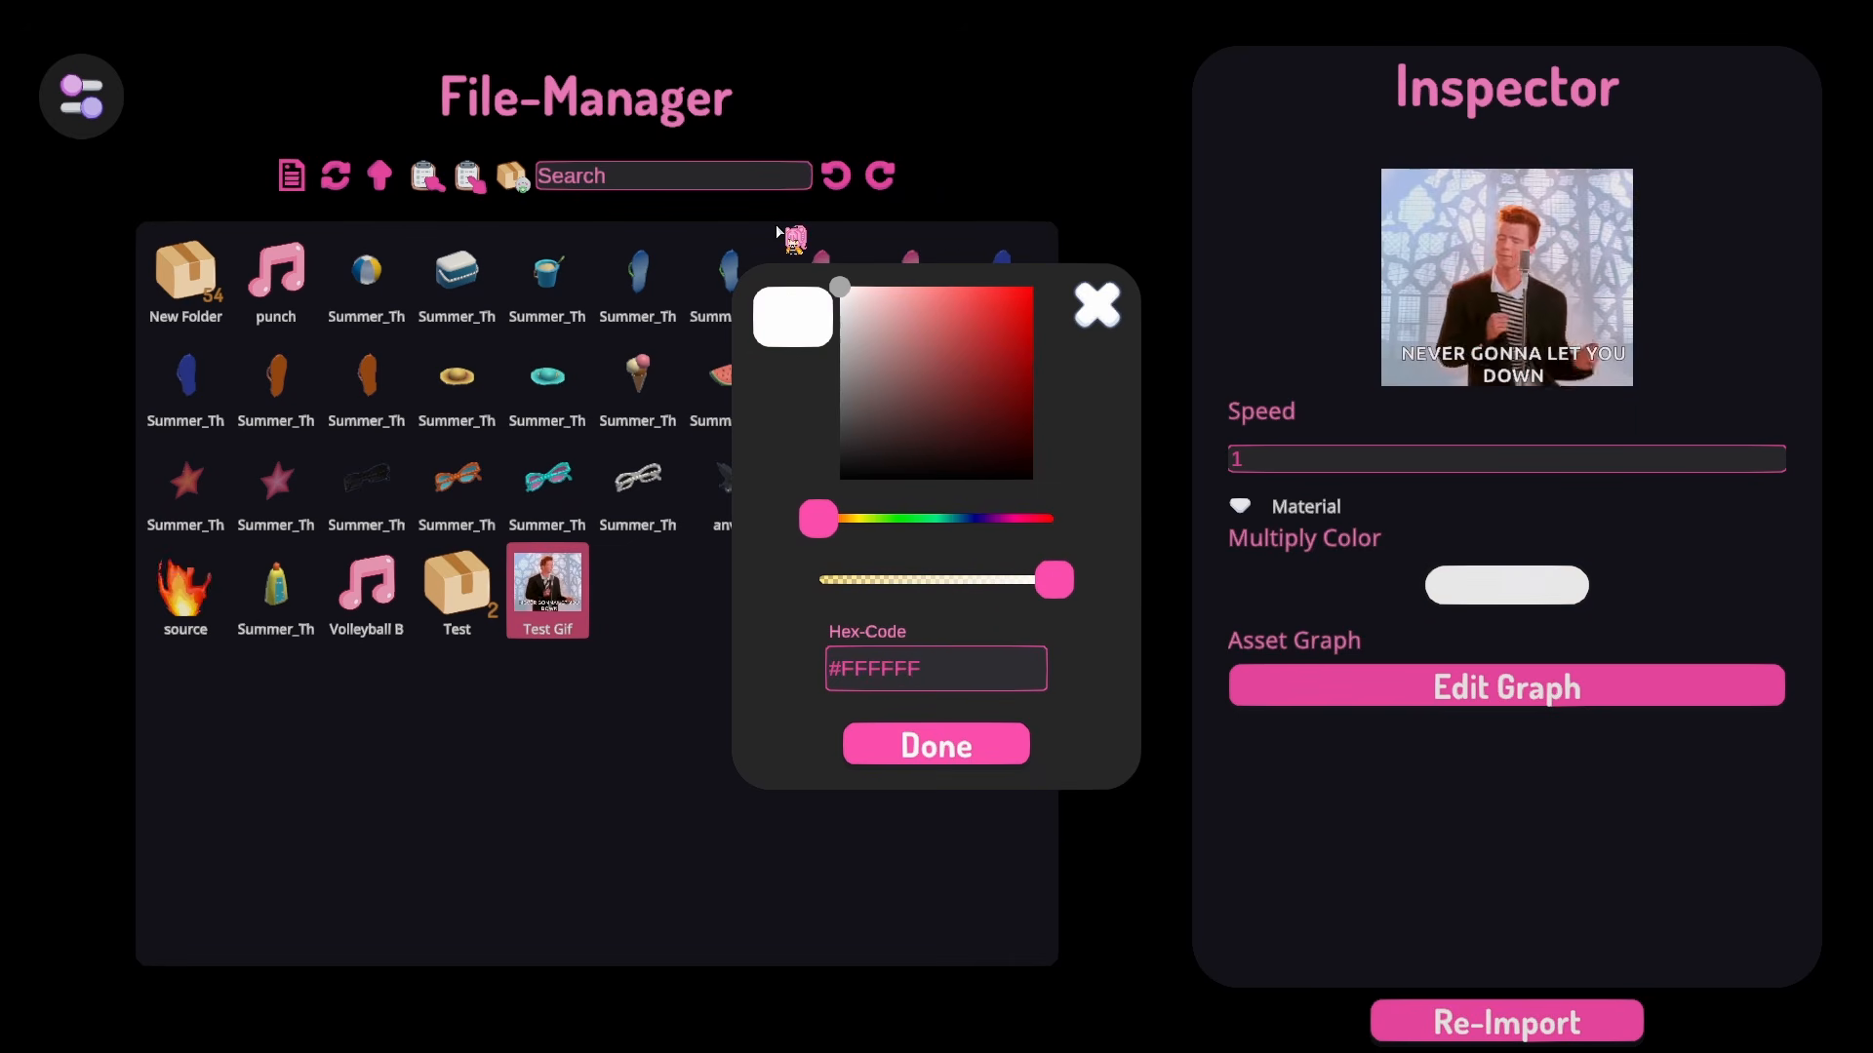
pyautogui.click(1096, 305)
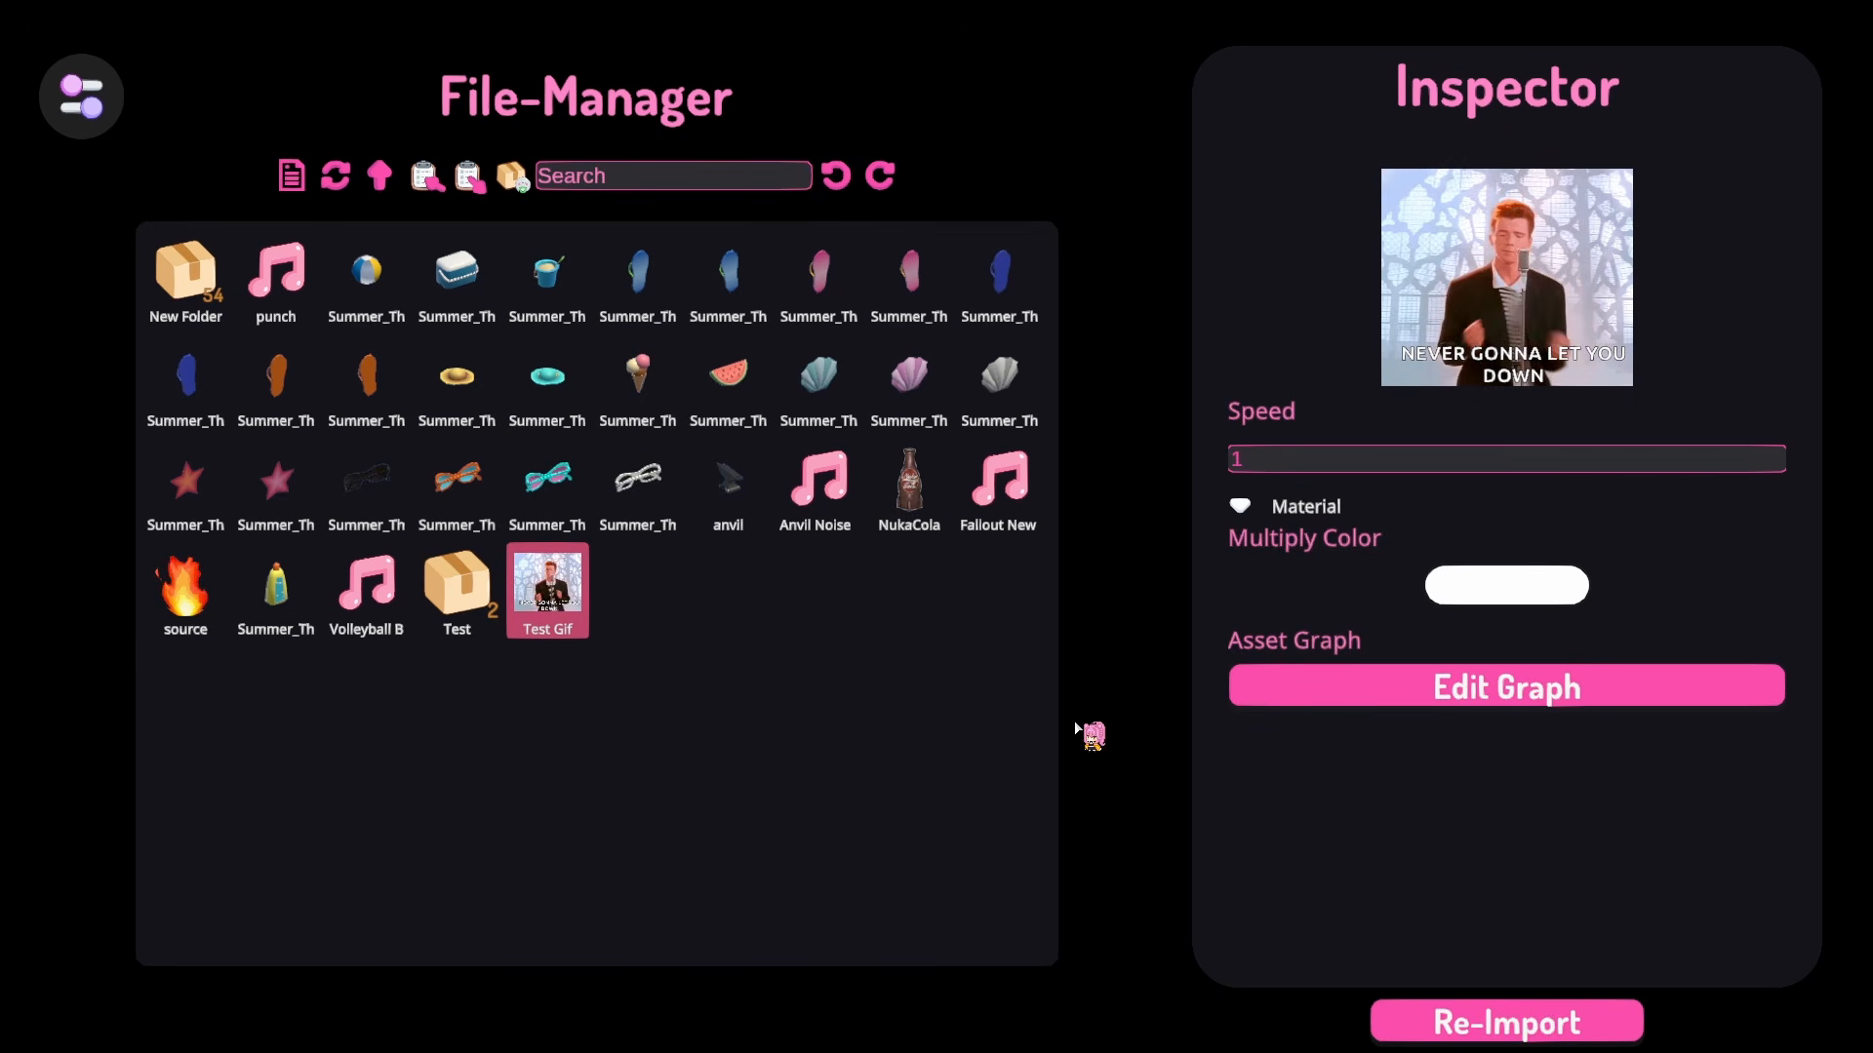
pyautogui.click(1567, 702)
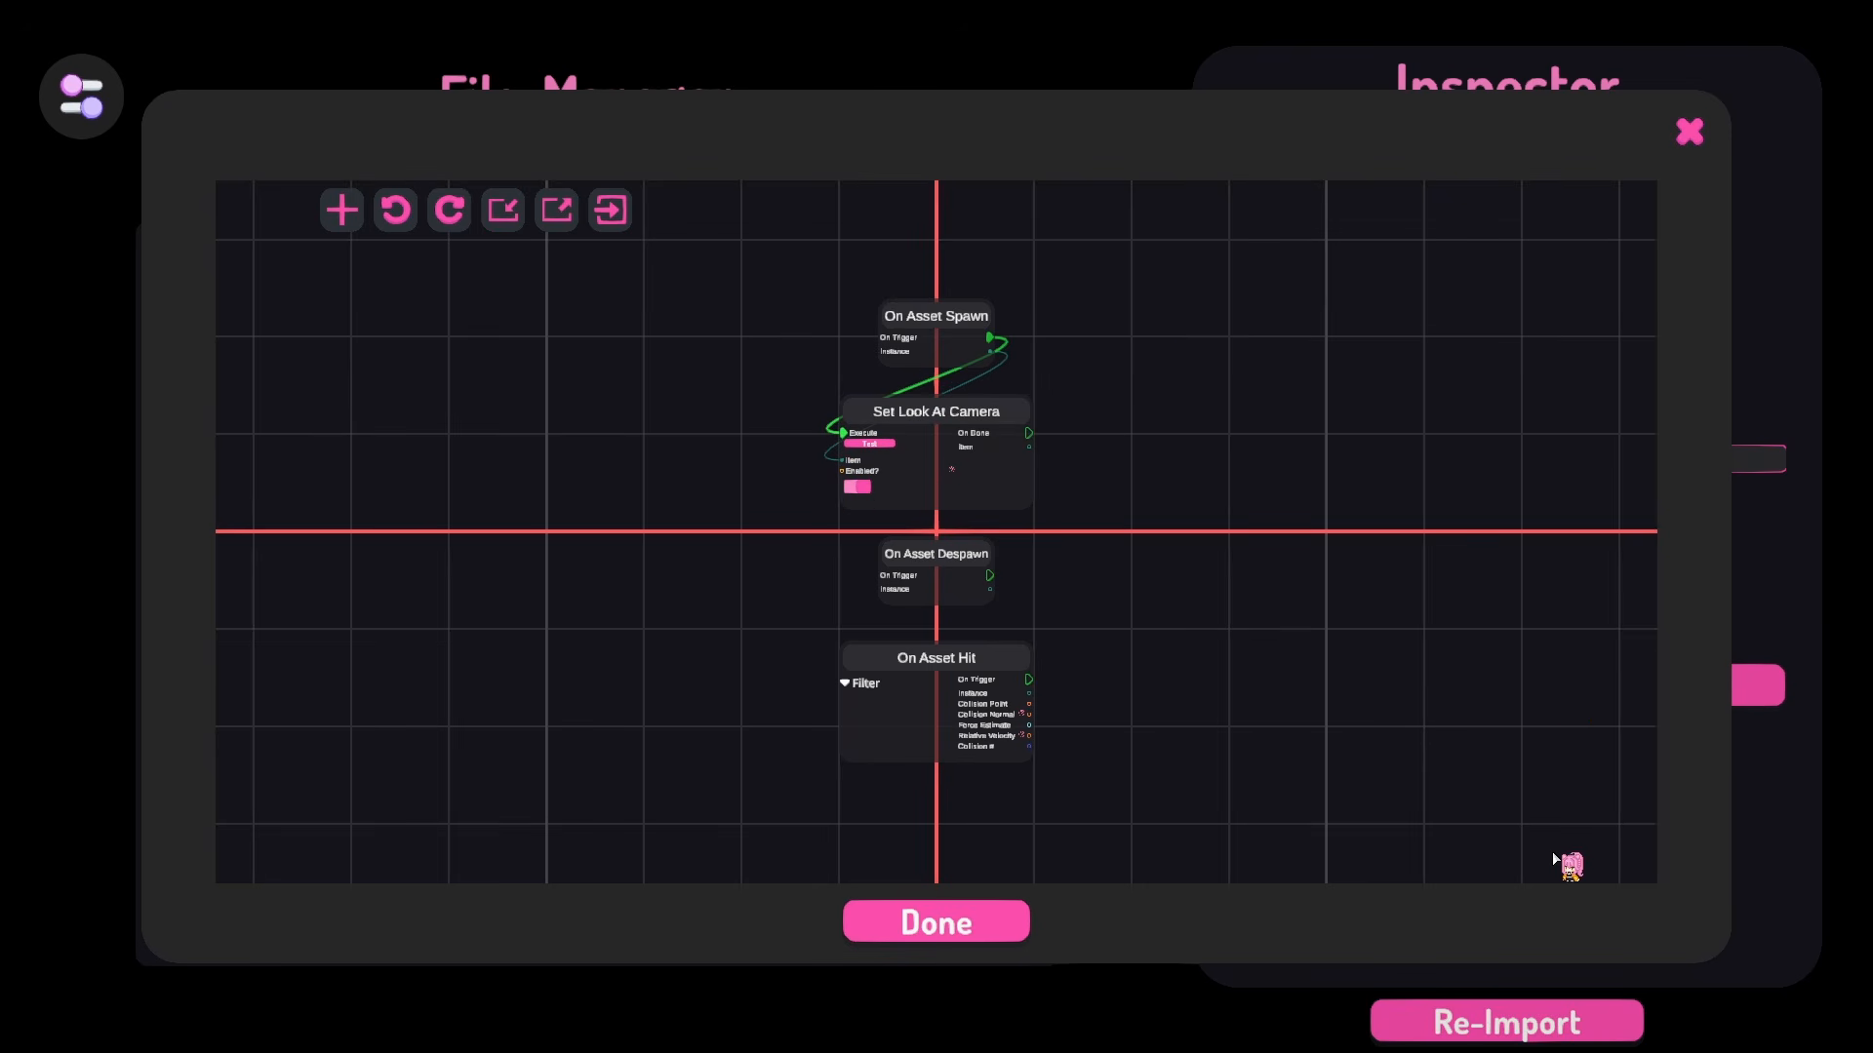
pyautogui.click(1689, 133)
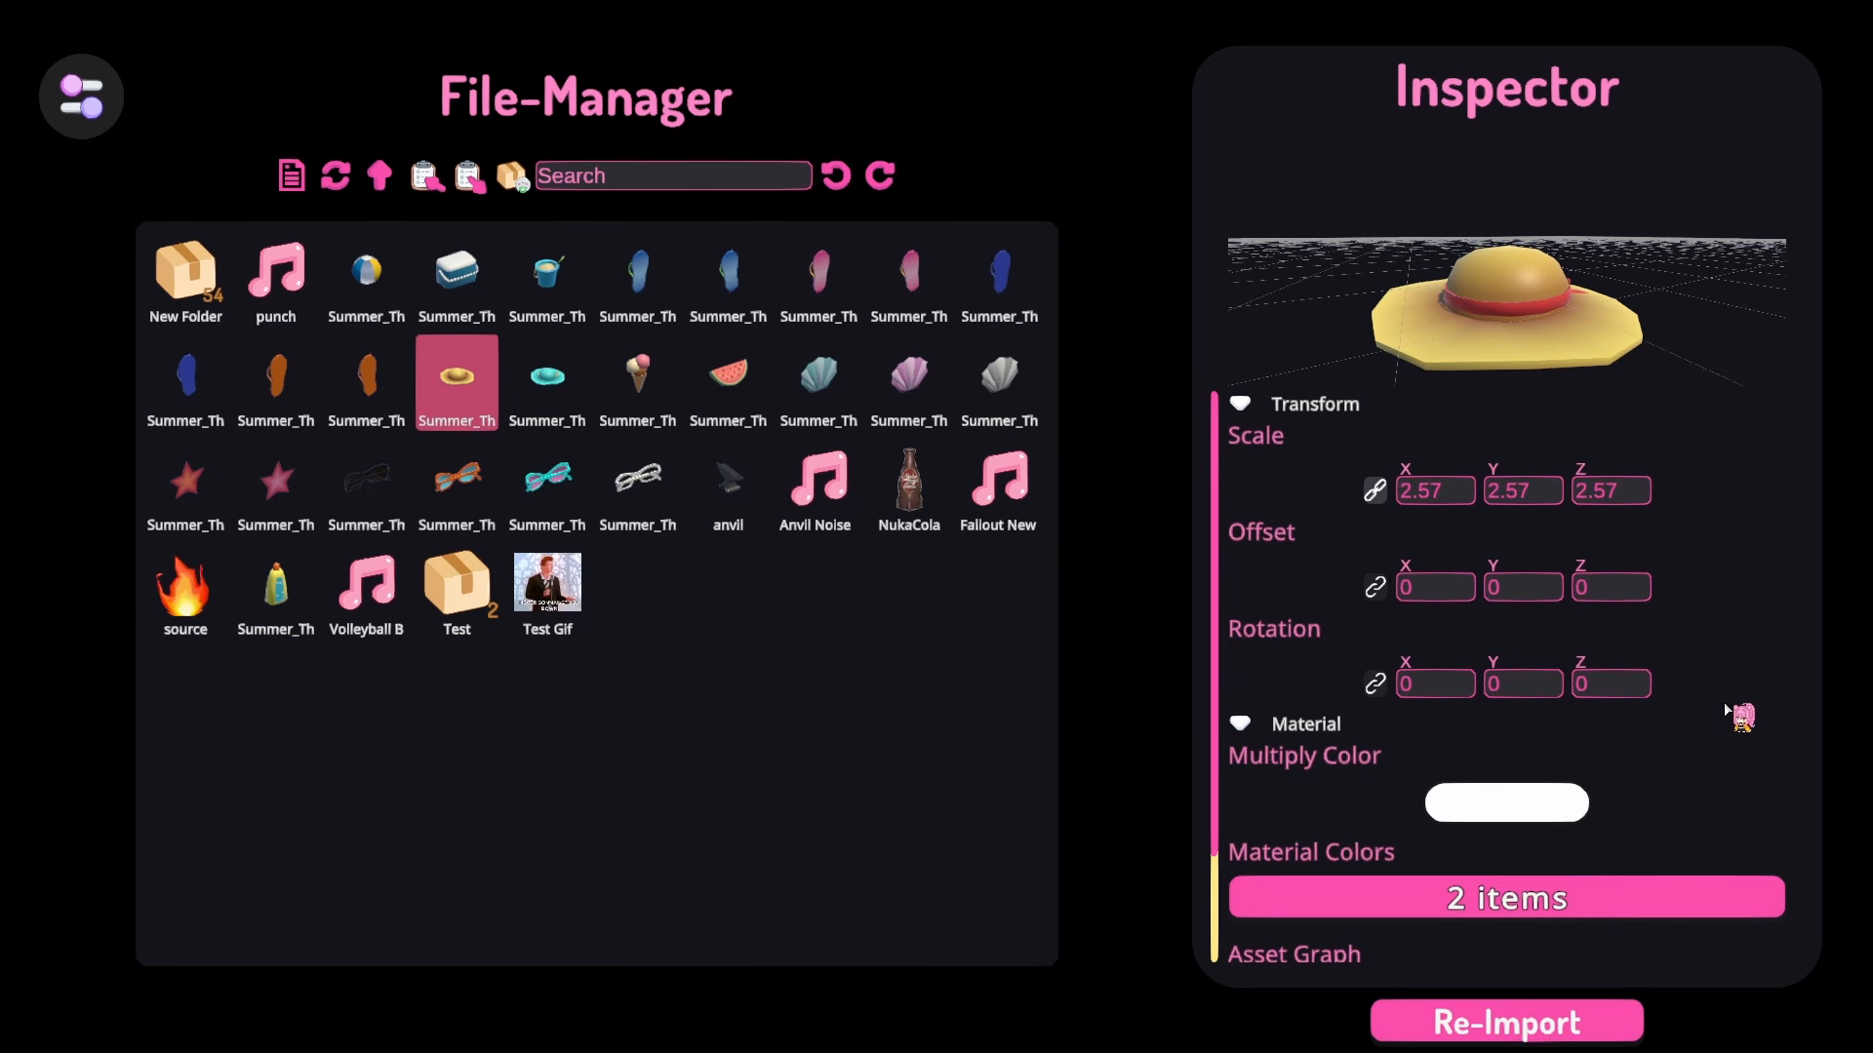
# Step: Set the yellow hat asset's HatTex material color to dark blue #270C9C
pyautogui.scroll(-2, 1726, 710)
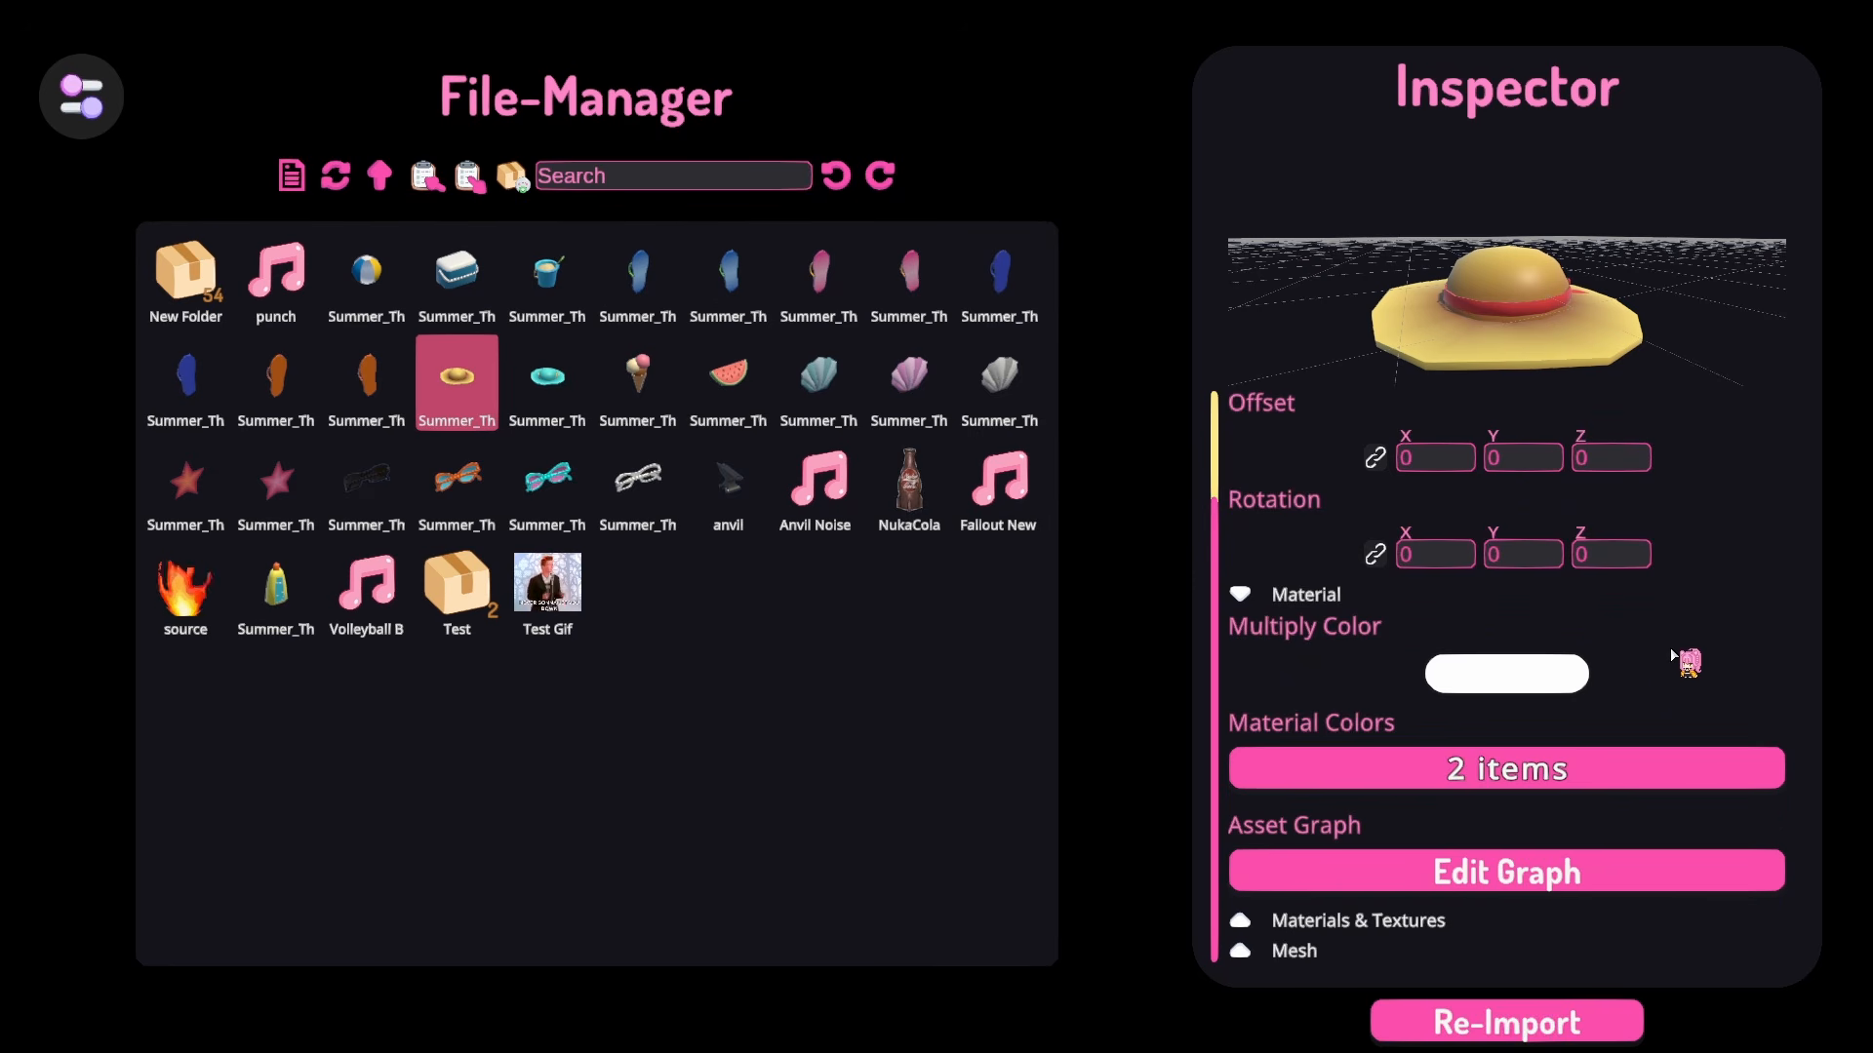
pyautogui.click(1677, 770)
pyautogui.click(1183, 280)
pyautogui.click(966, 413)
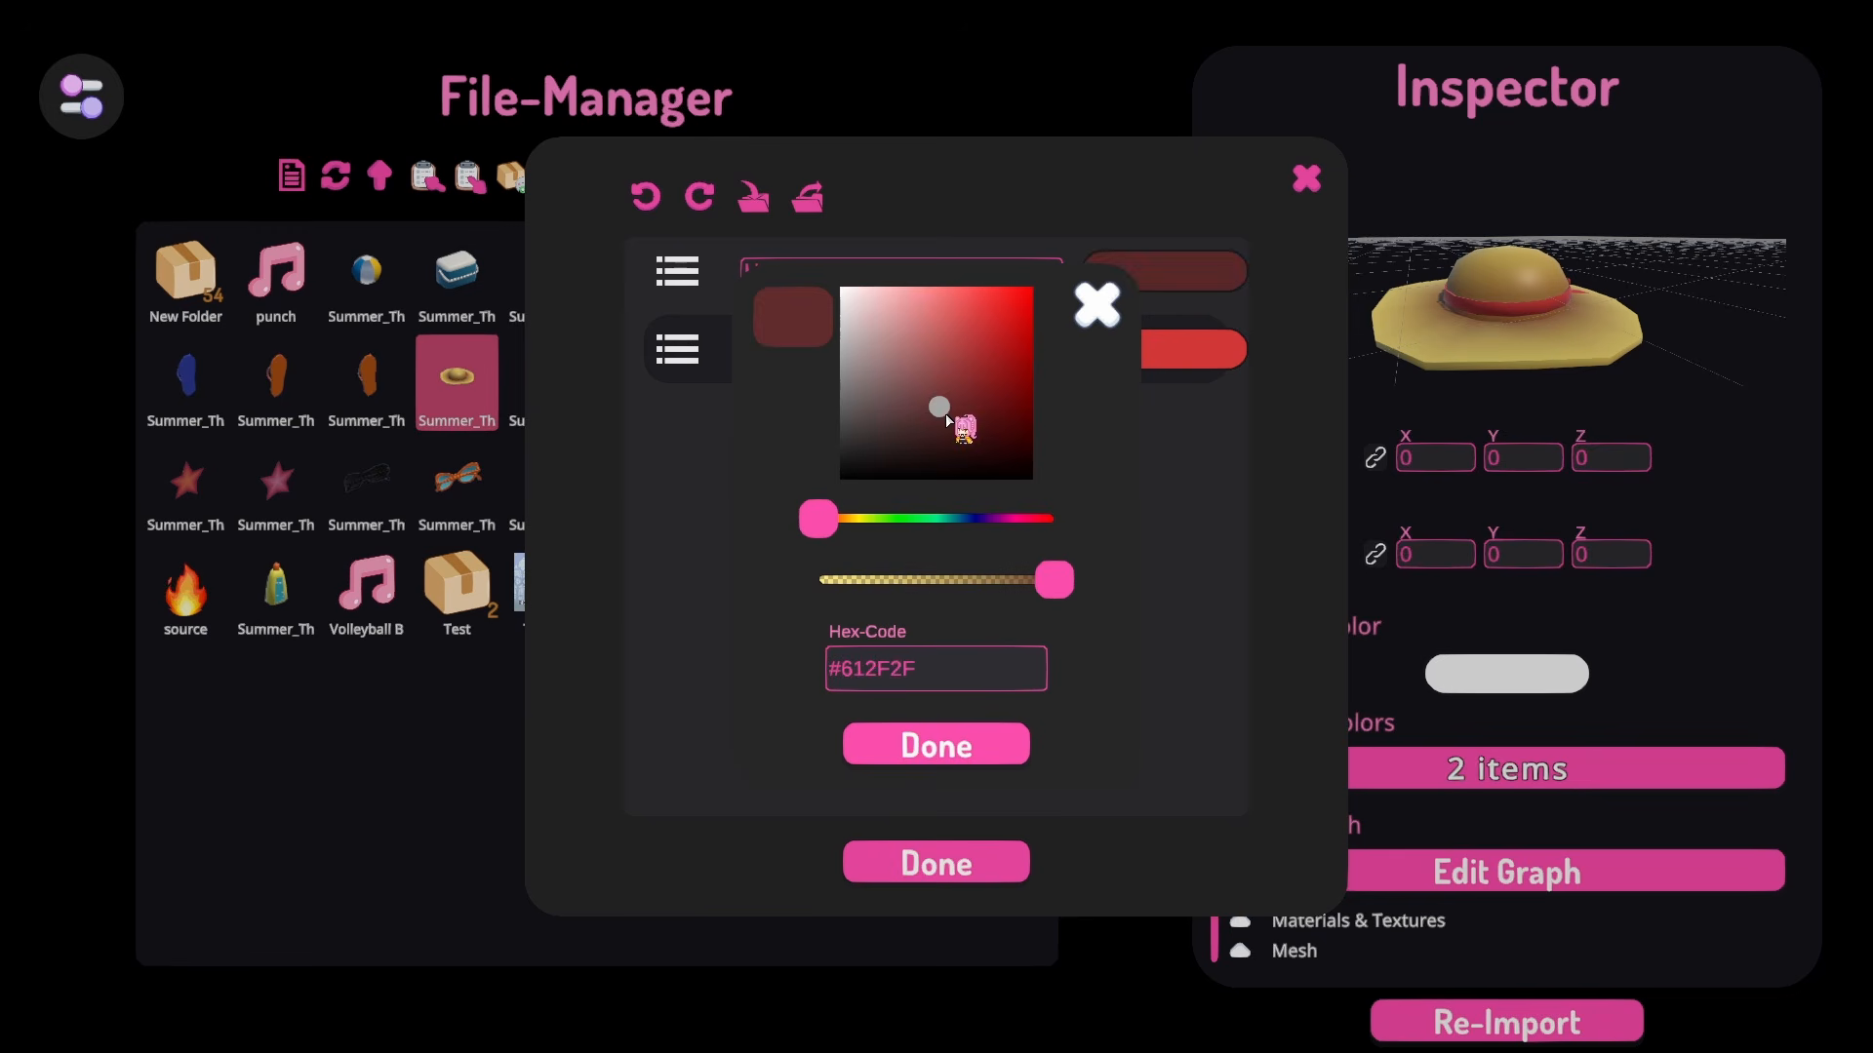
pyautogui.click(971, 519)
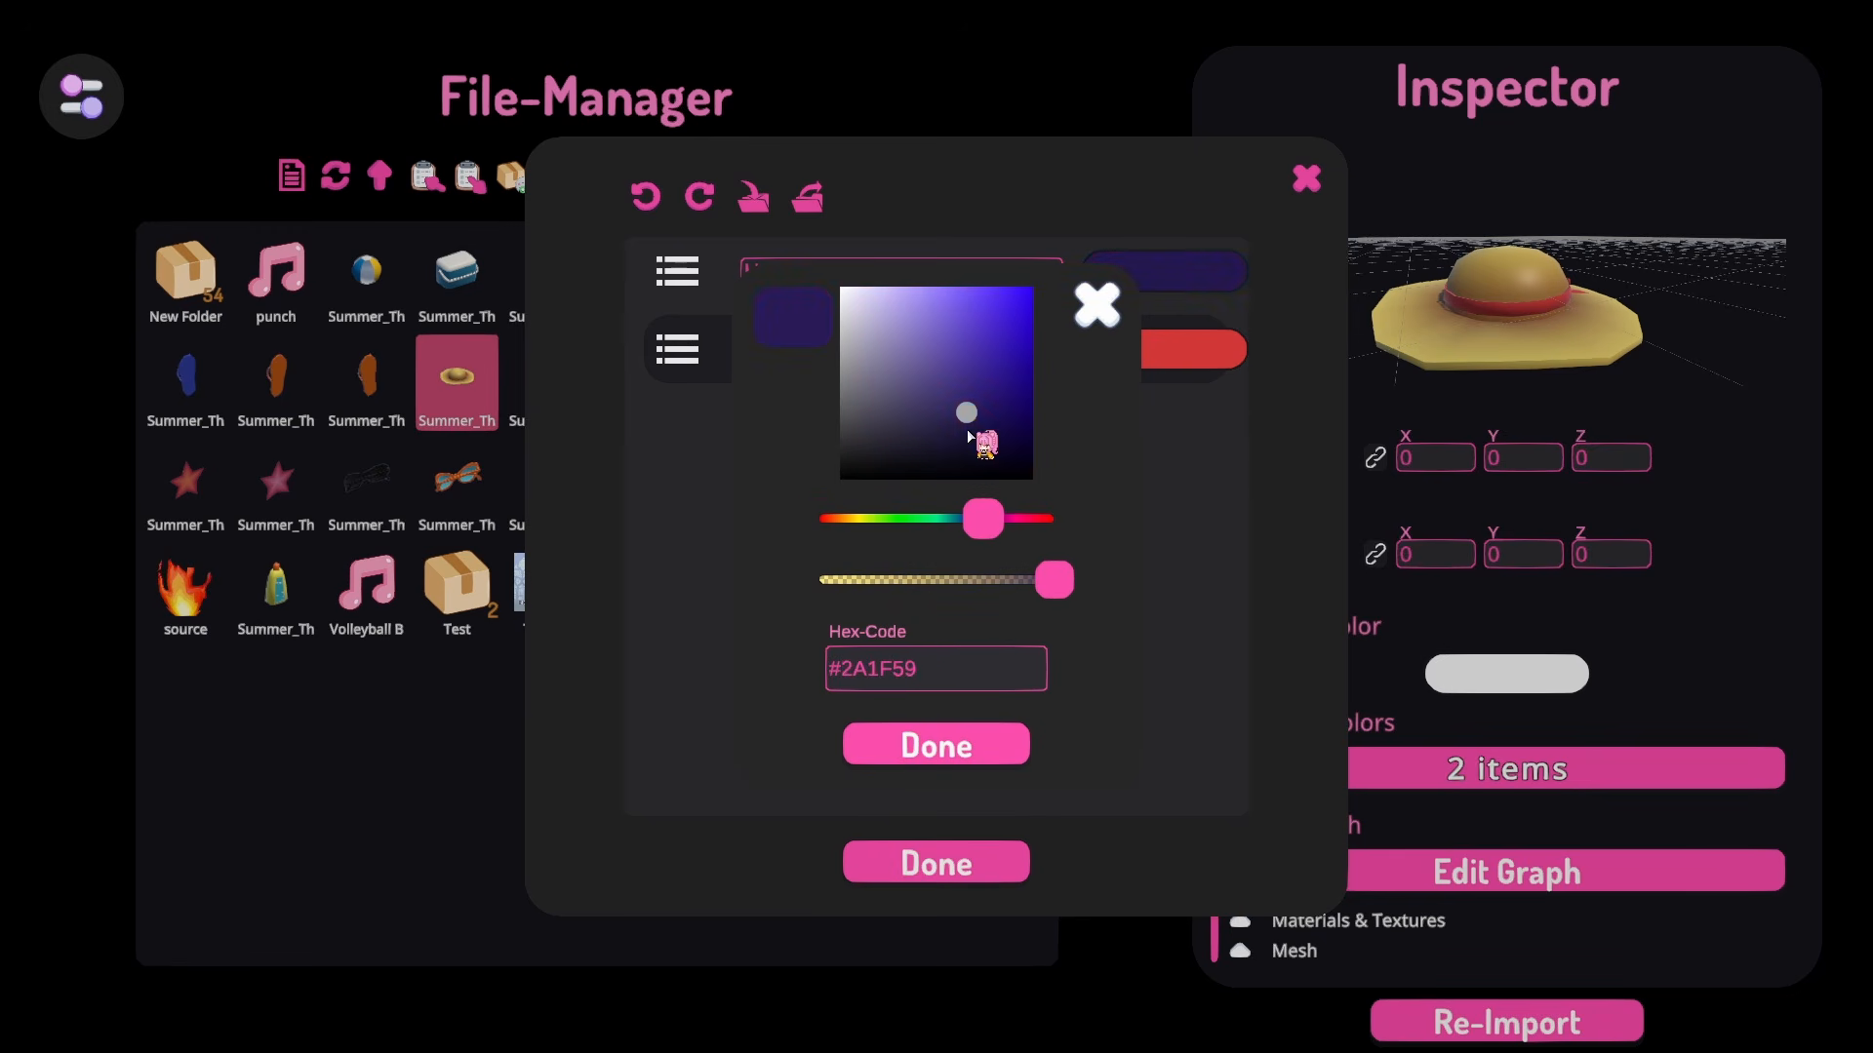
pyautogui.click(953, 302)
pyautogui.click(1018, 362)
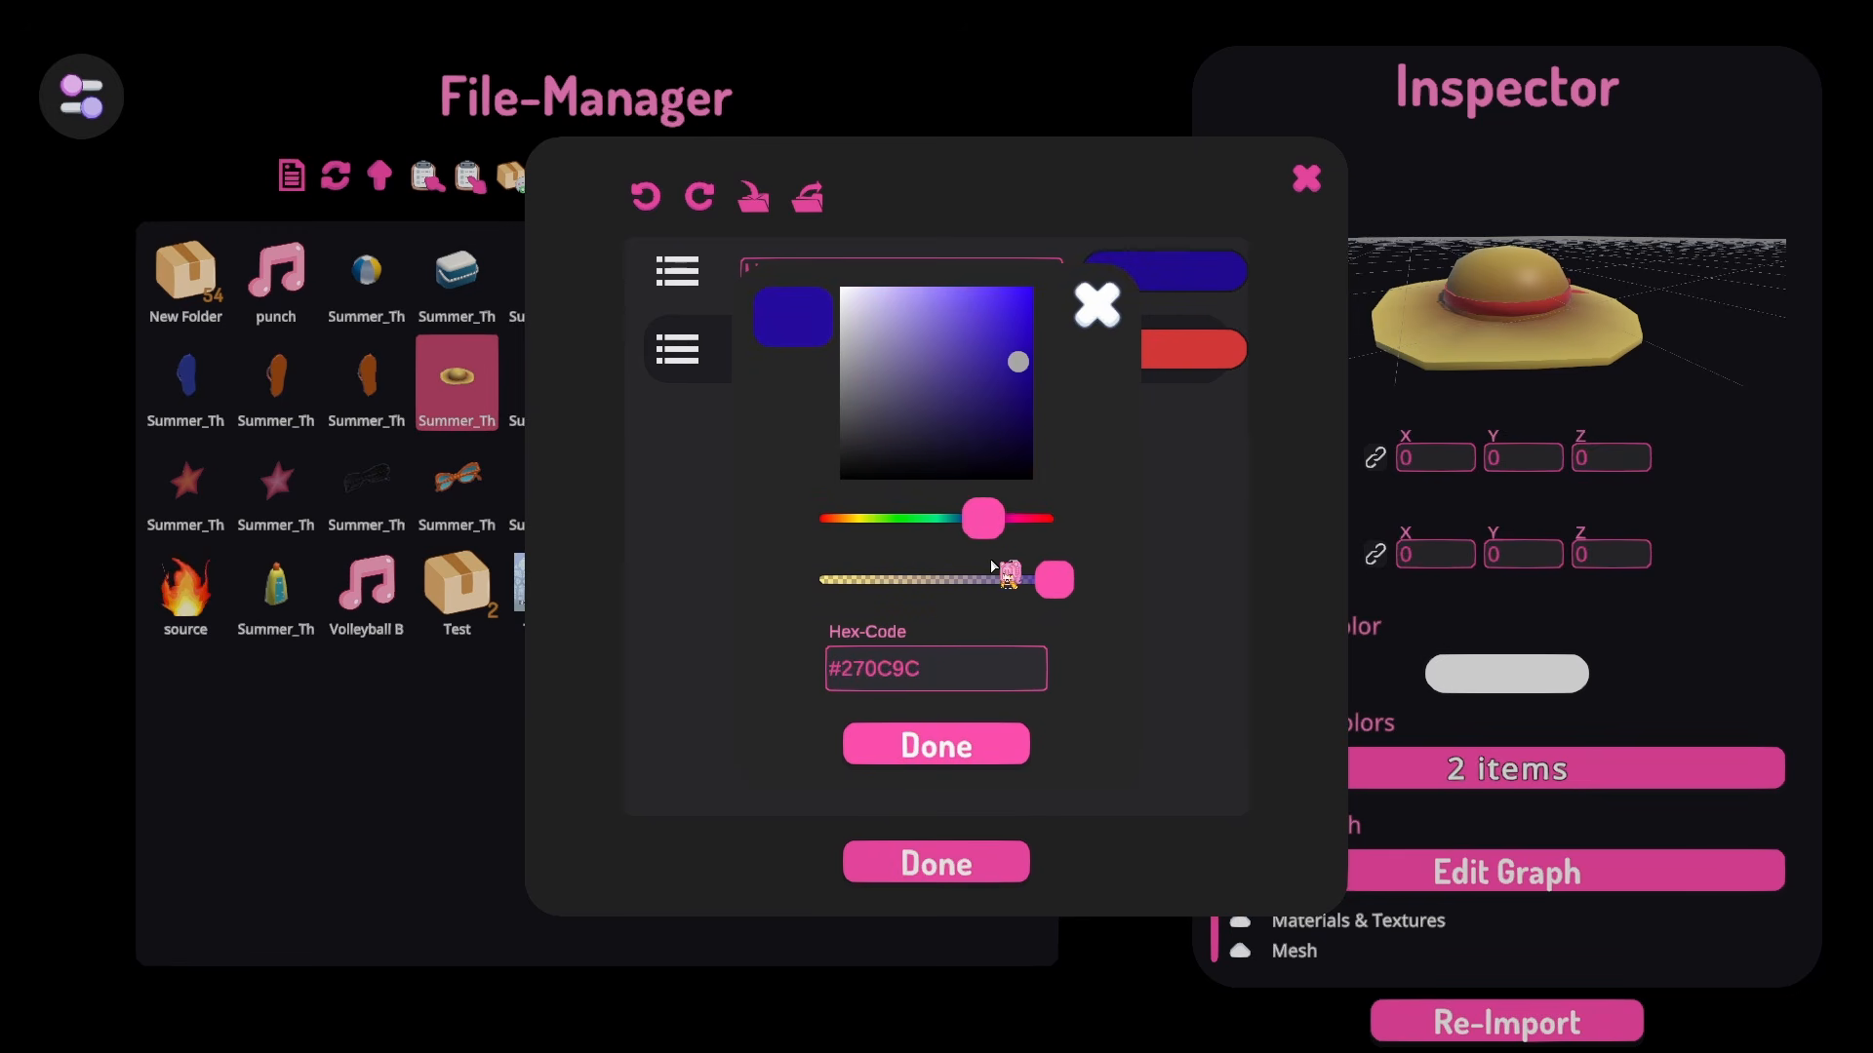
pyautogui.click(962, 748)
# Step: Set the hat's HatRed material color to white, apply the material colors, and rotate the hat preview before deselecting it
pyautogui.click(1169, 361)
pyautogui.moveTo(980, 458); pyautogui.dragTo(845, 288)
pyautogui.click(931, 745)
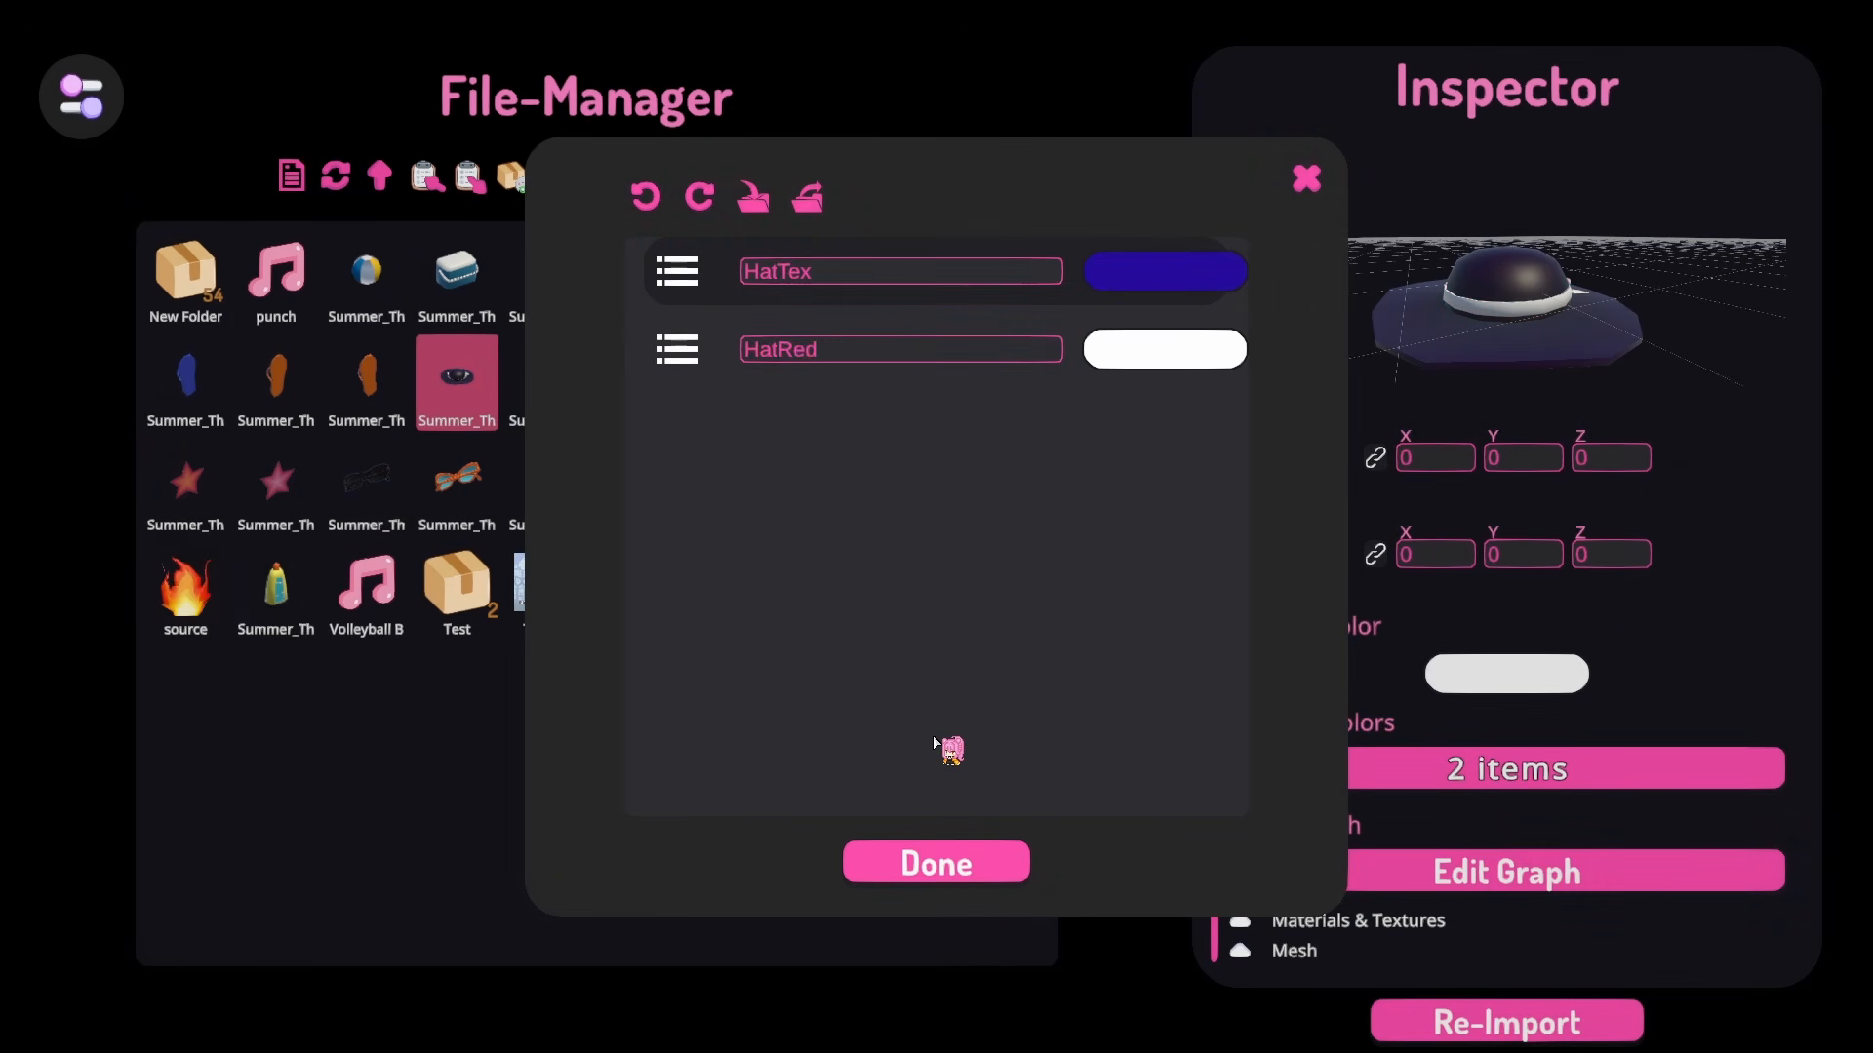
pyautogui.click(961, 859)
pyautogui.moveTo(1612, 283); pyautogui.dragTo(1533, 275)
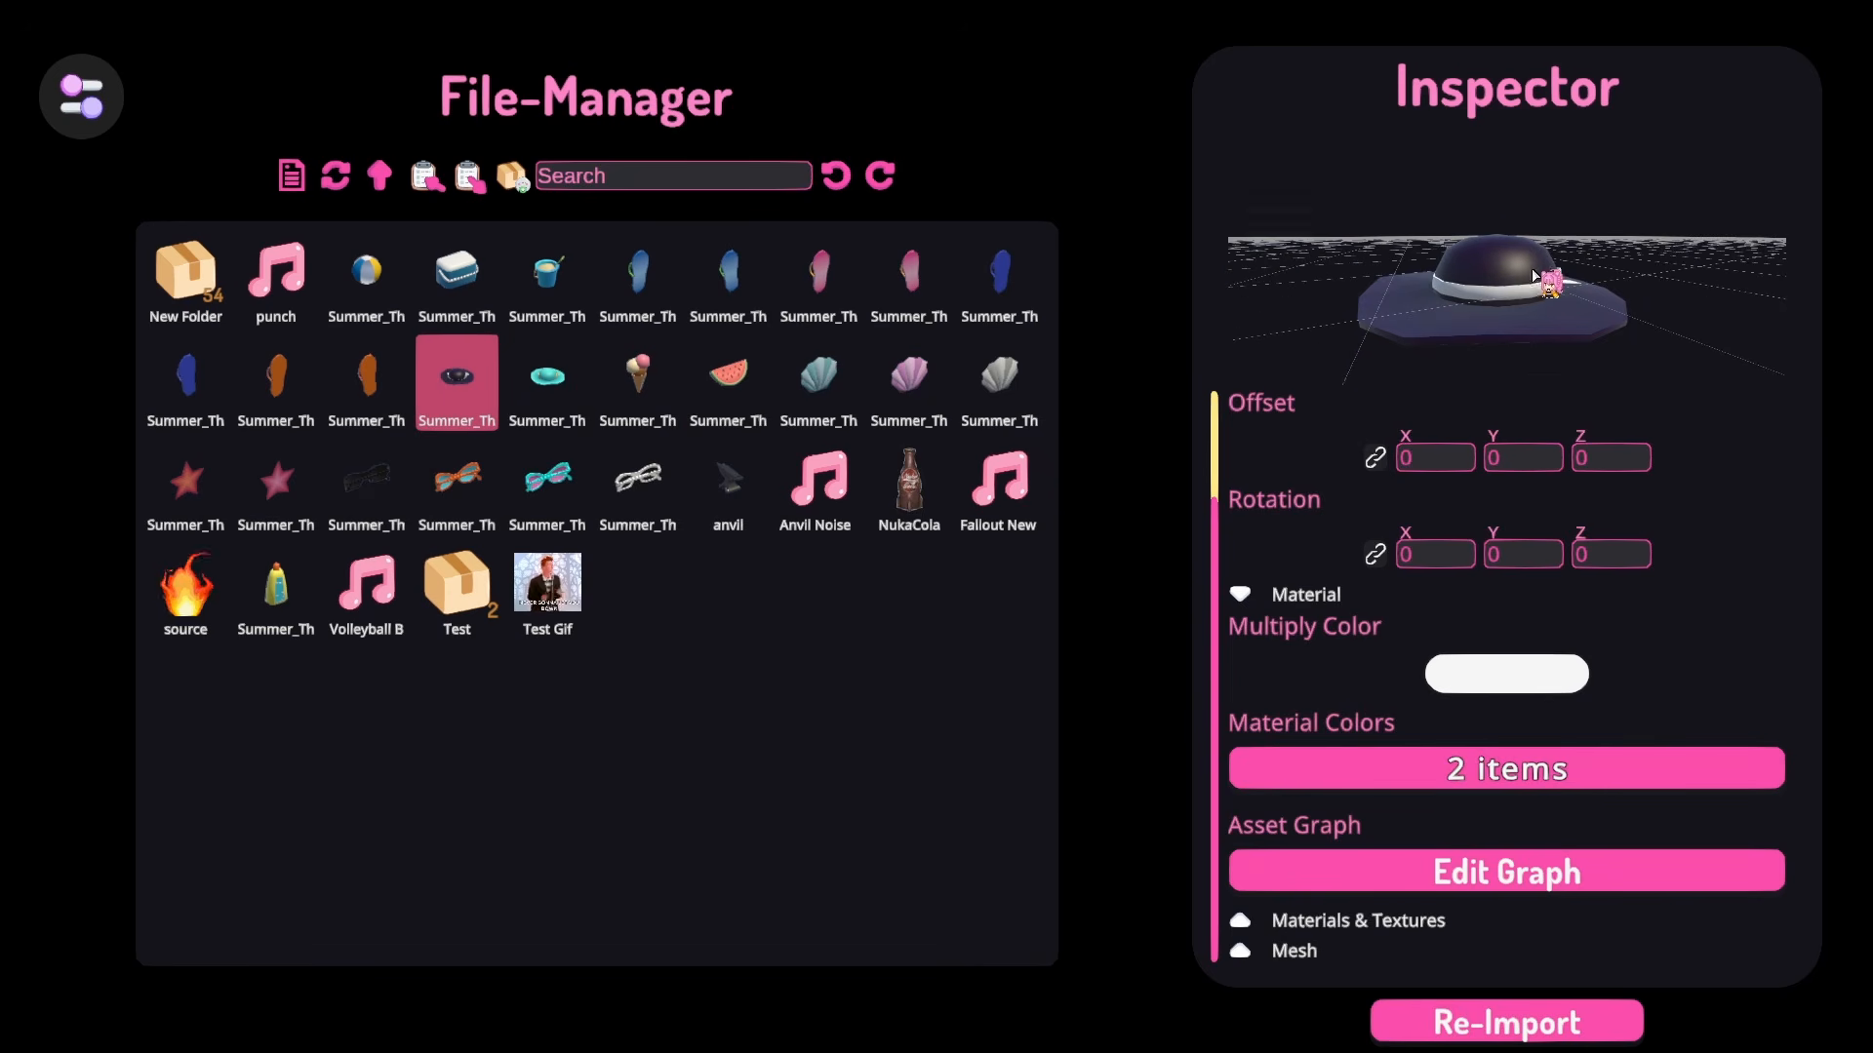
pyautogui.click(682, 862)
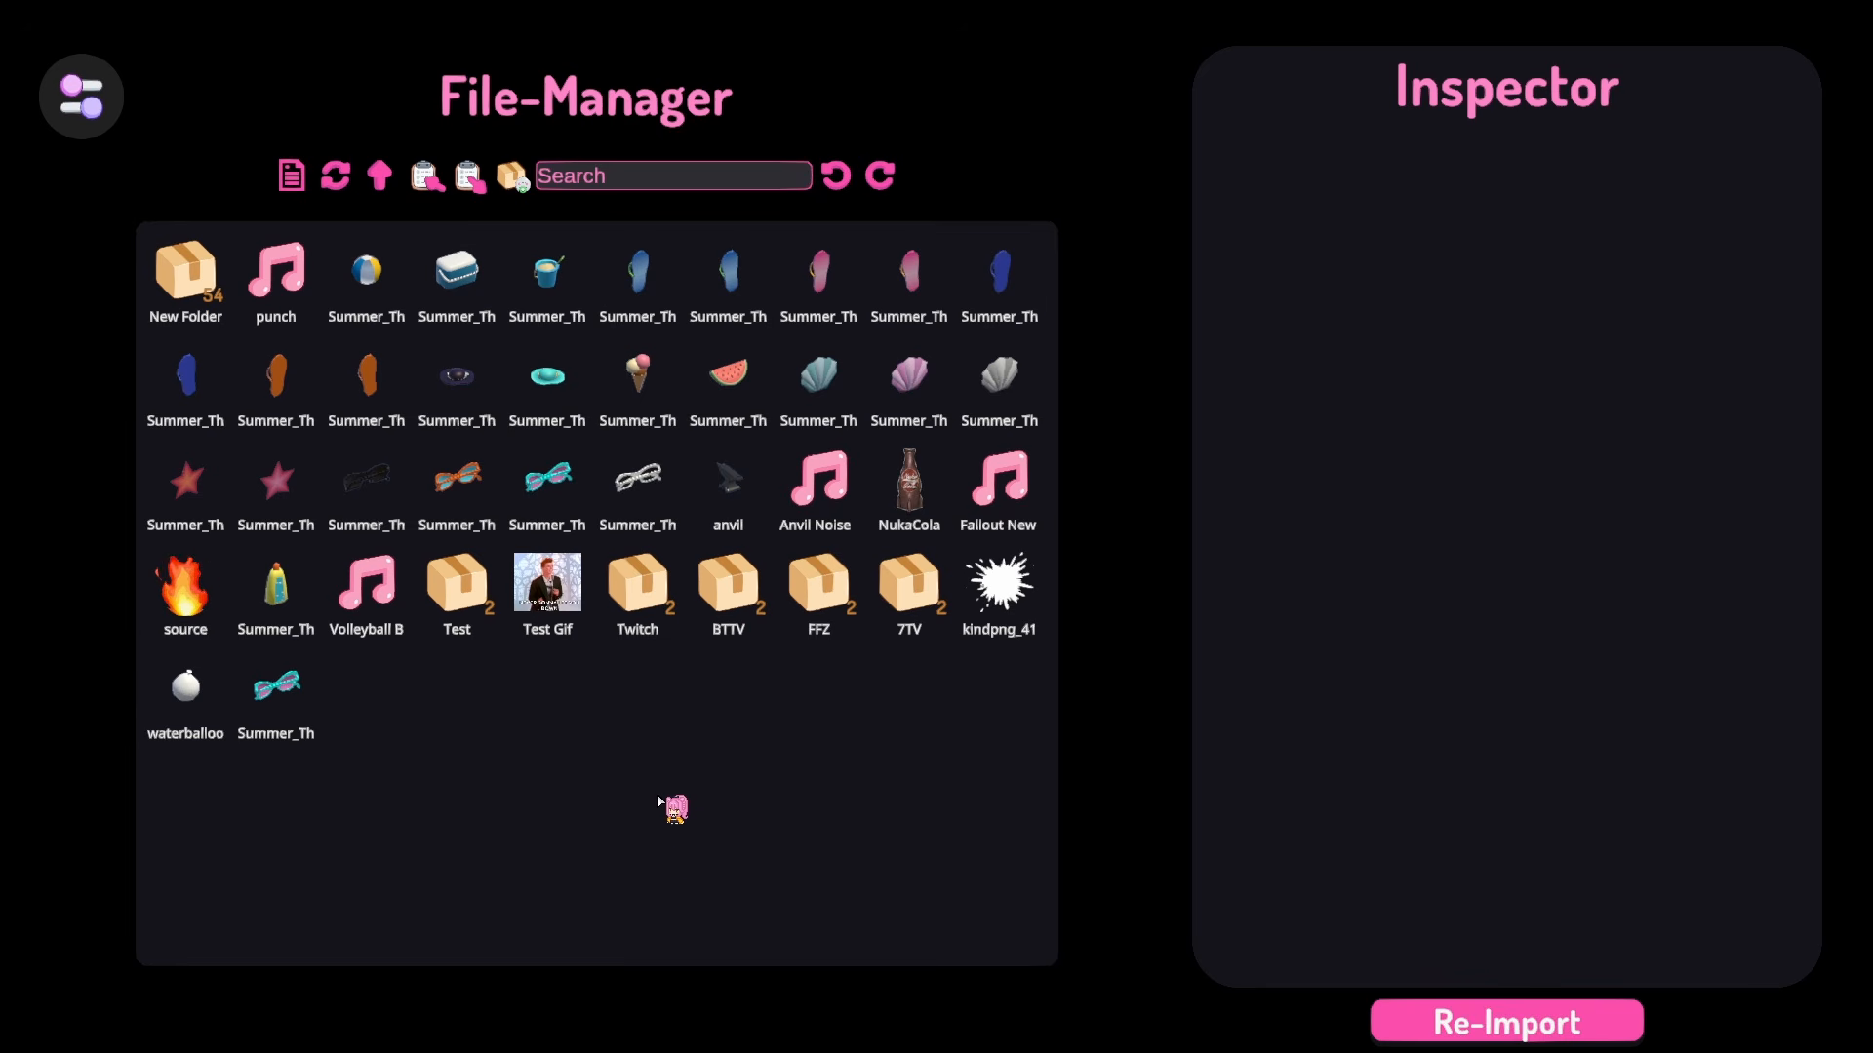
# Step: Duplicate the watermelon asset and select the copy at the end of the asset list
pyautogui.click(732, 416)
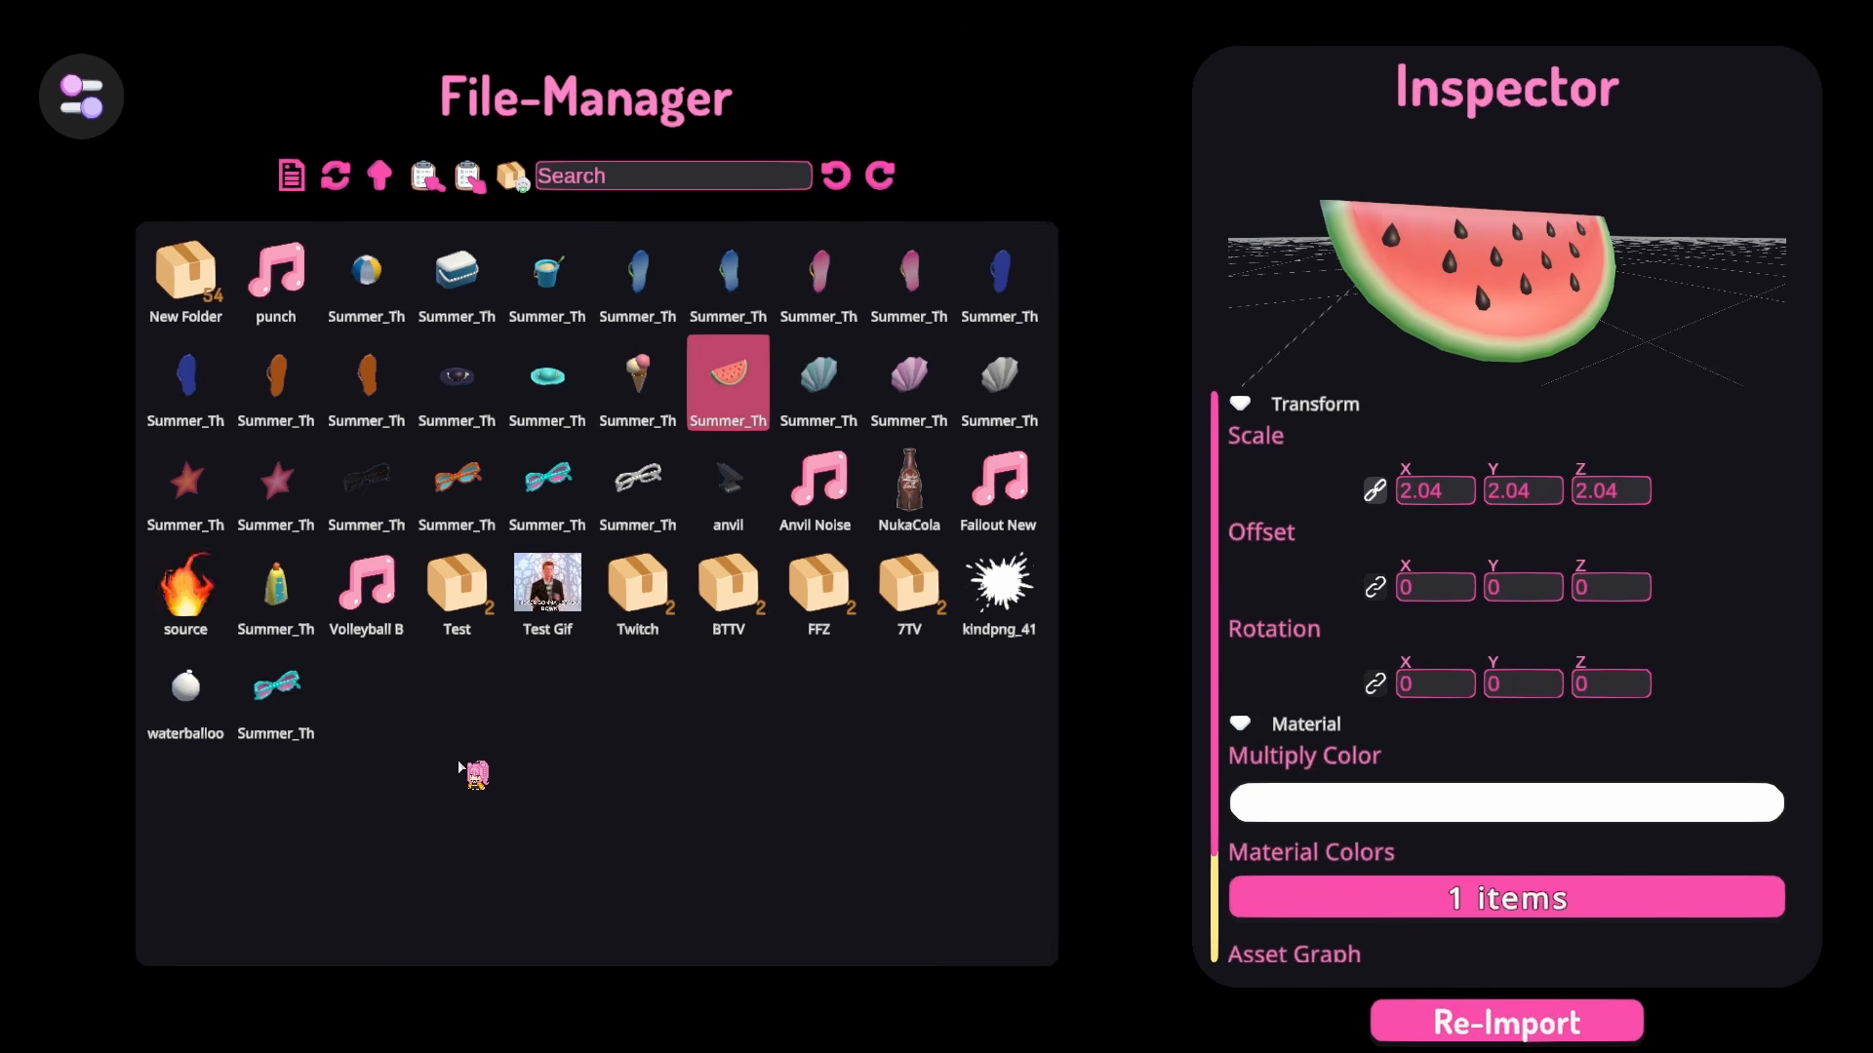
pyautogui.click(415, 713)
pyautogui.hotkey('ctrl', 'v')
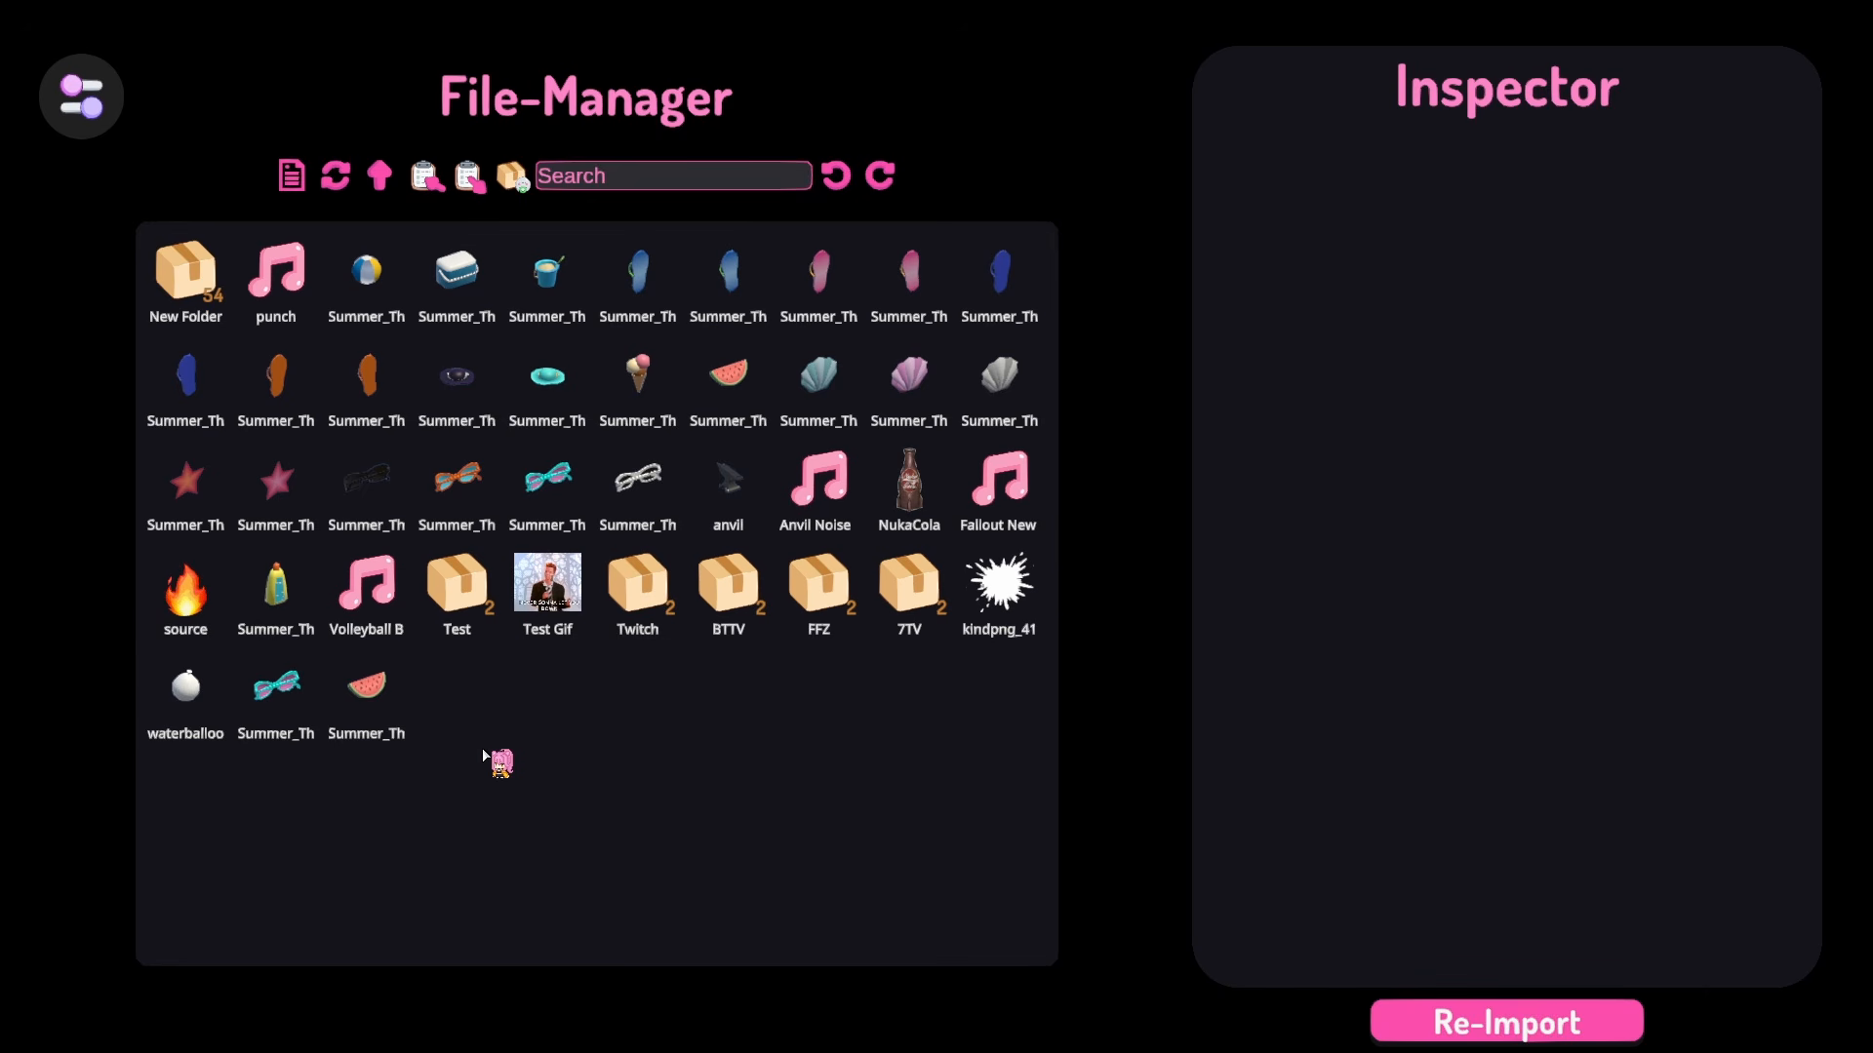
pyautogui.click(363, 703)
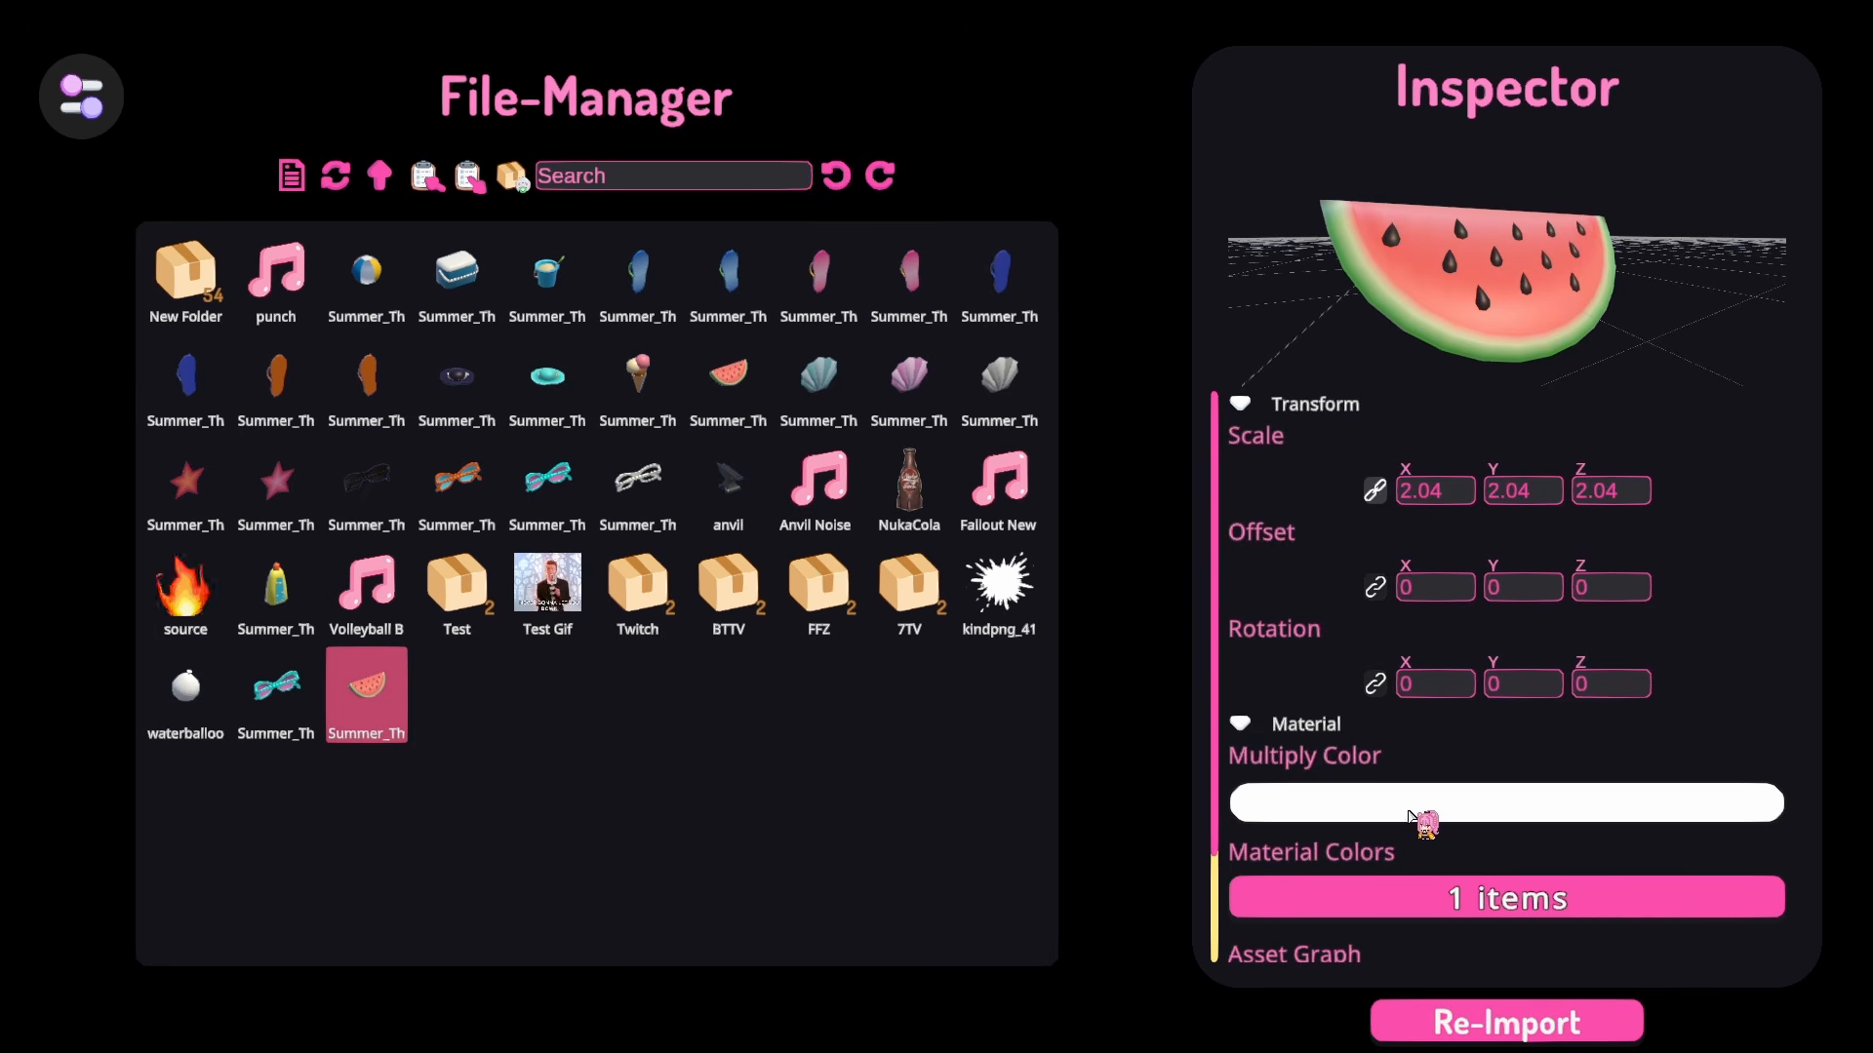
# Step: Tint the copied watermelon asset blue through its multiply color, and deselect it
pyautogui.click(1423, 812)
pyautogui.click(949, 519)
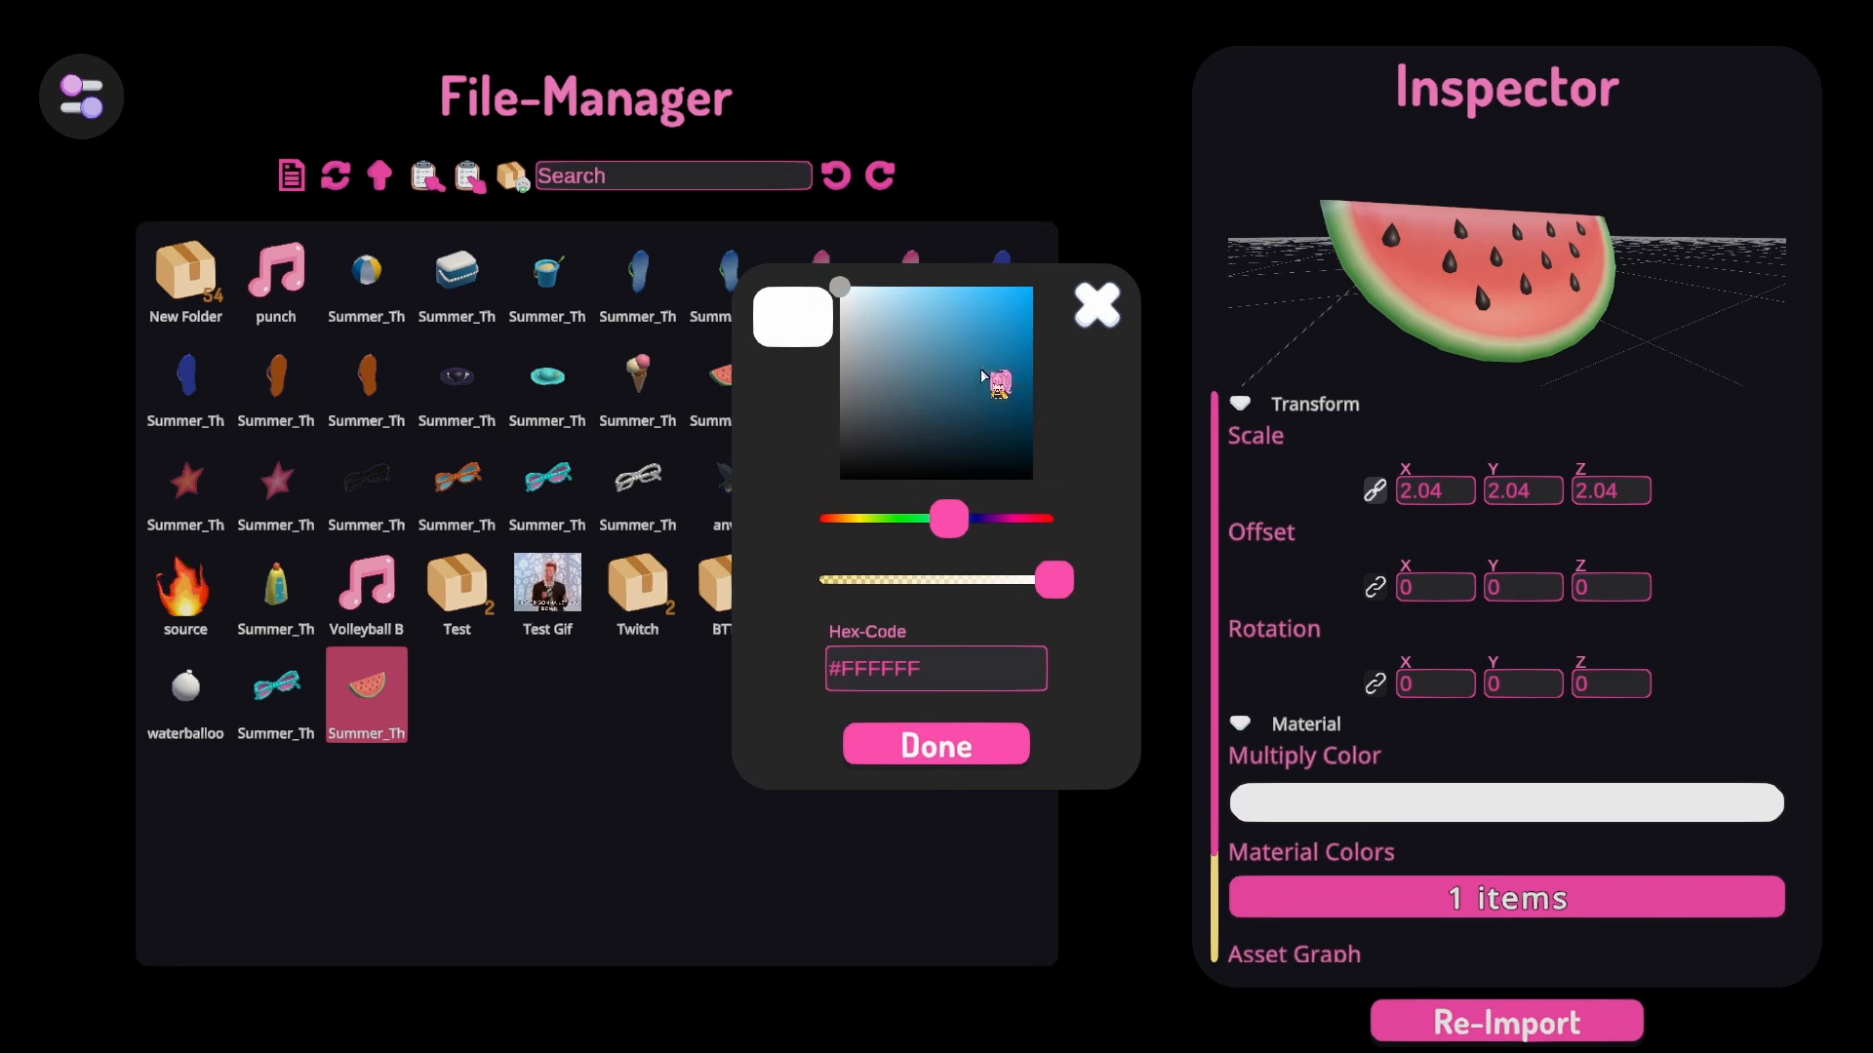
pyautogui.click(982, 322)
pyautogui.click(997, 907)
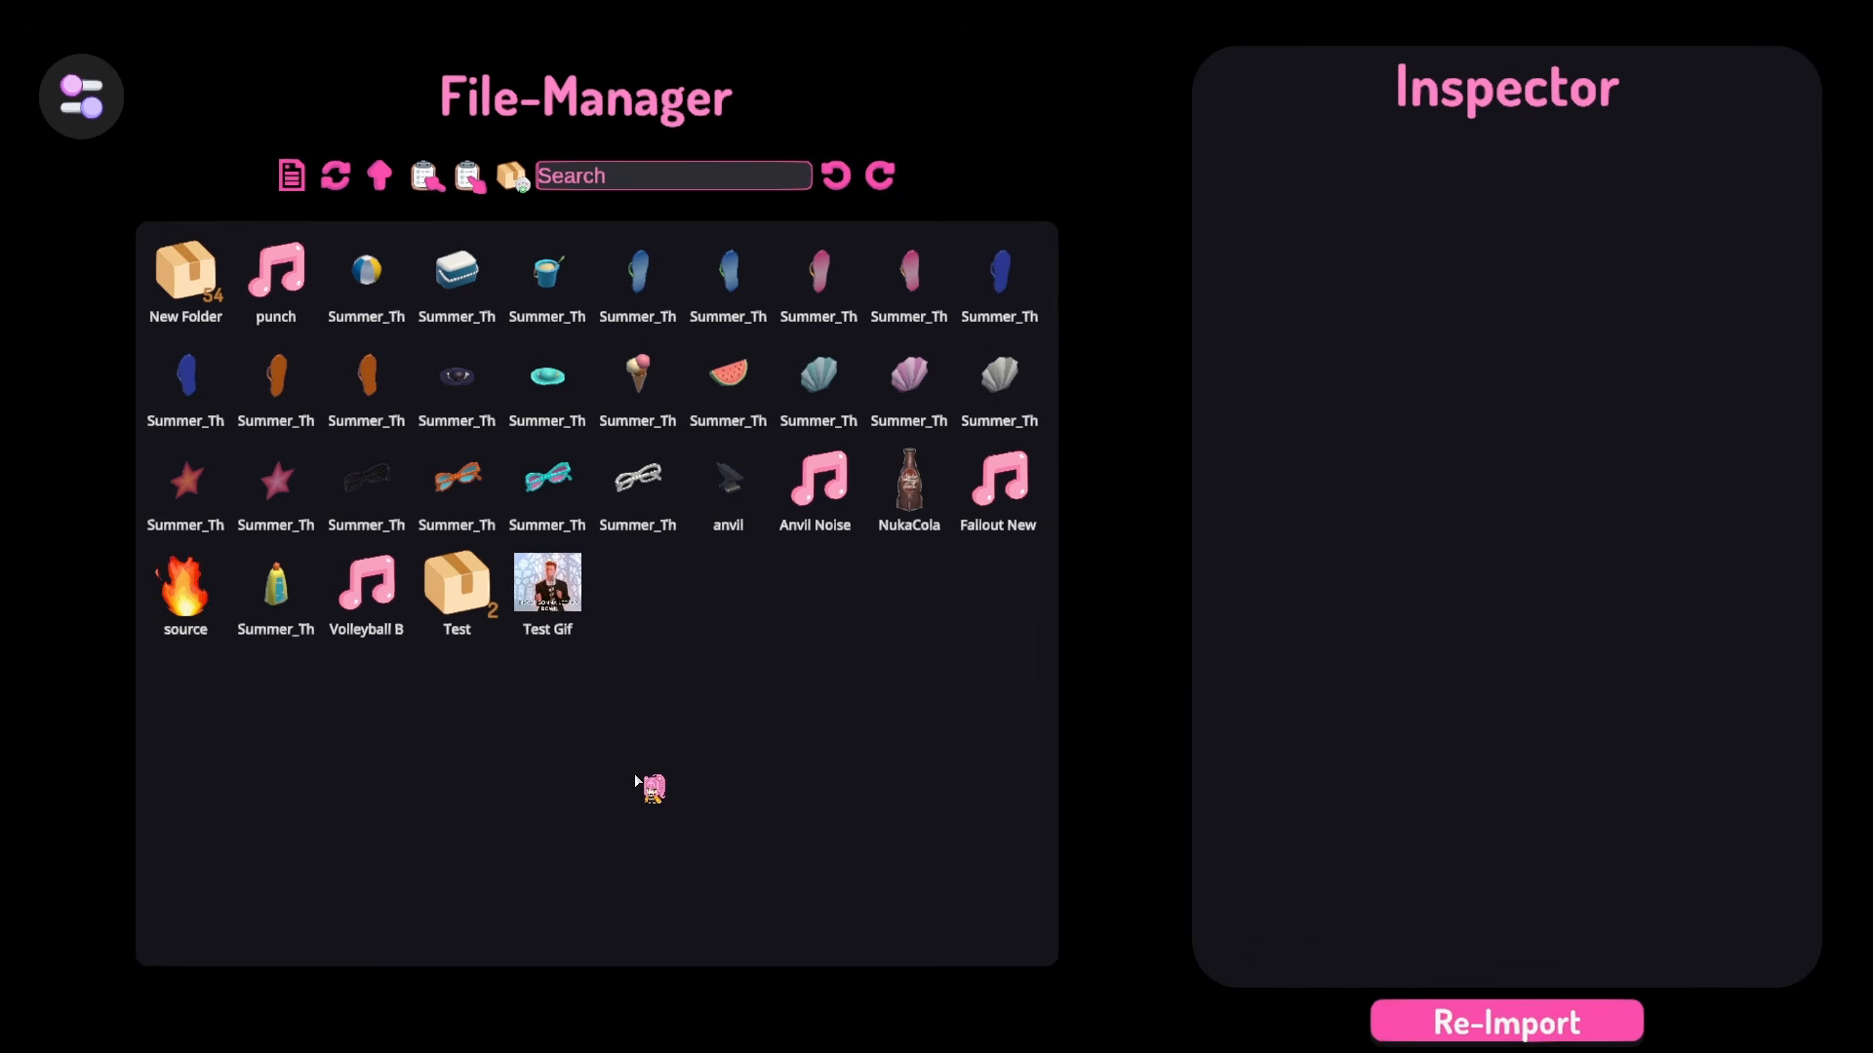
# Step: Import emotes from all providers into the asset list
pyautogui.click(108, 102)
pyautogui.click(318, 629)
pyautogui.rightClick(658, 614)
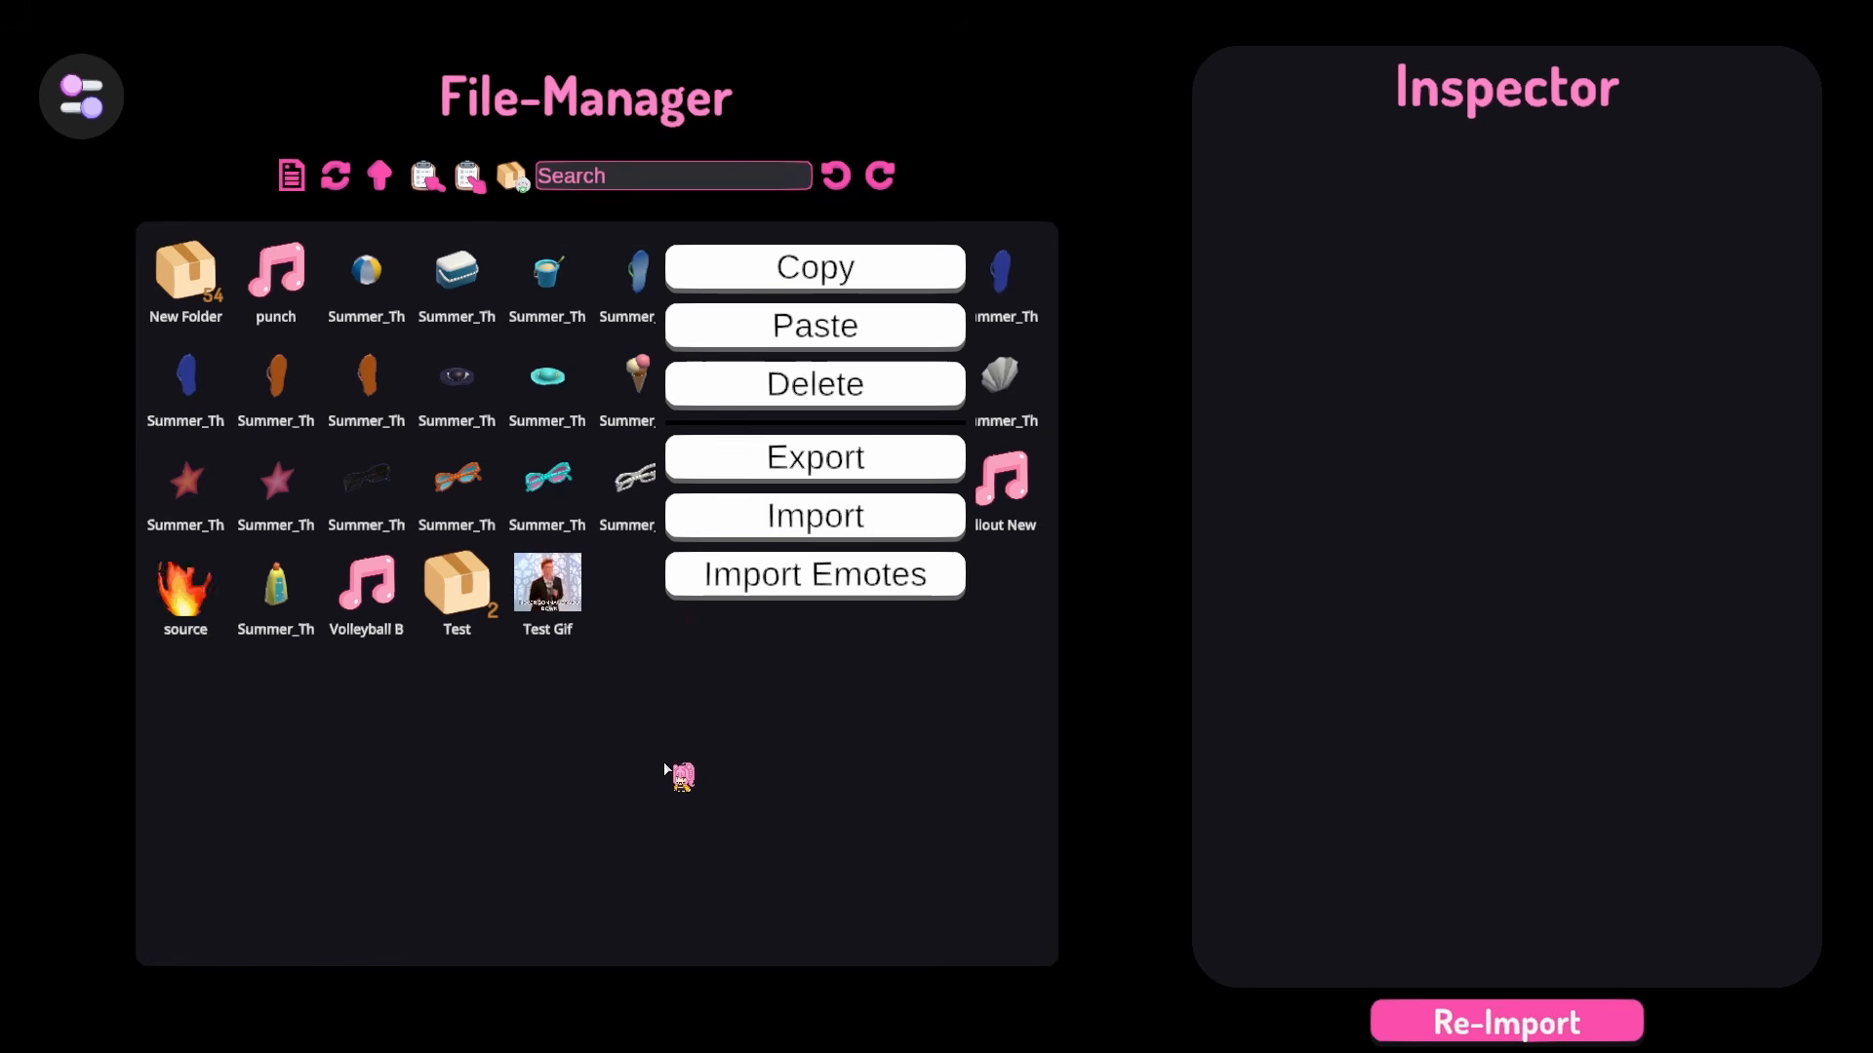
pyautogui.click(827, 582)
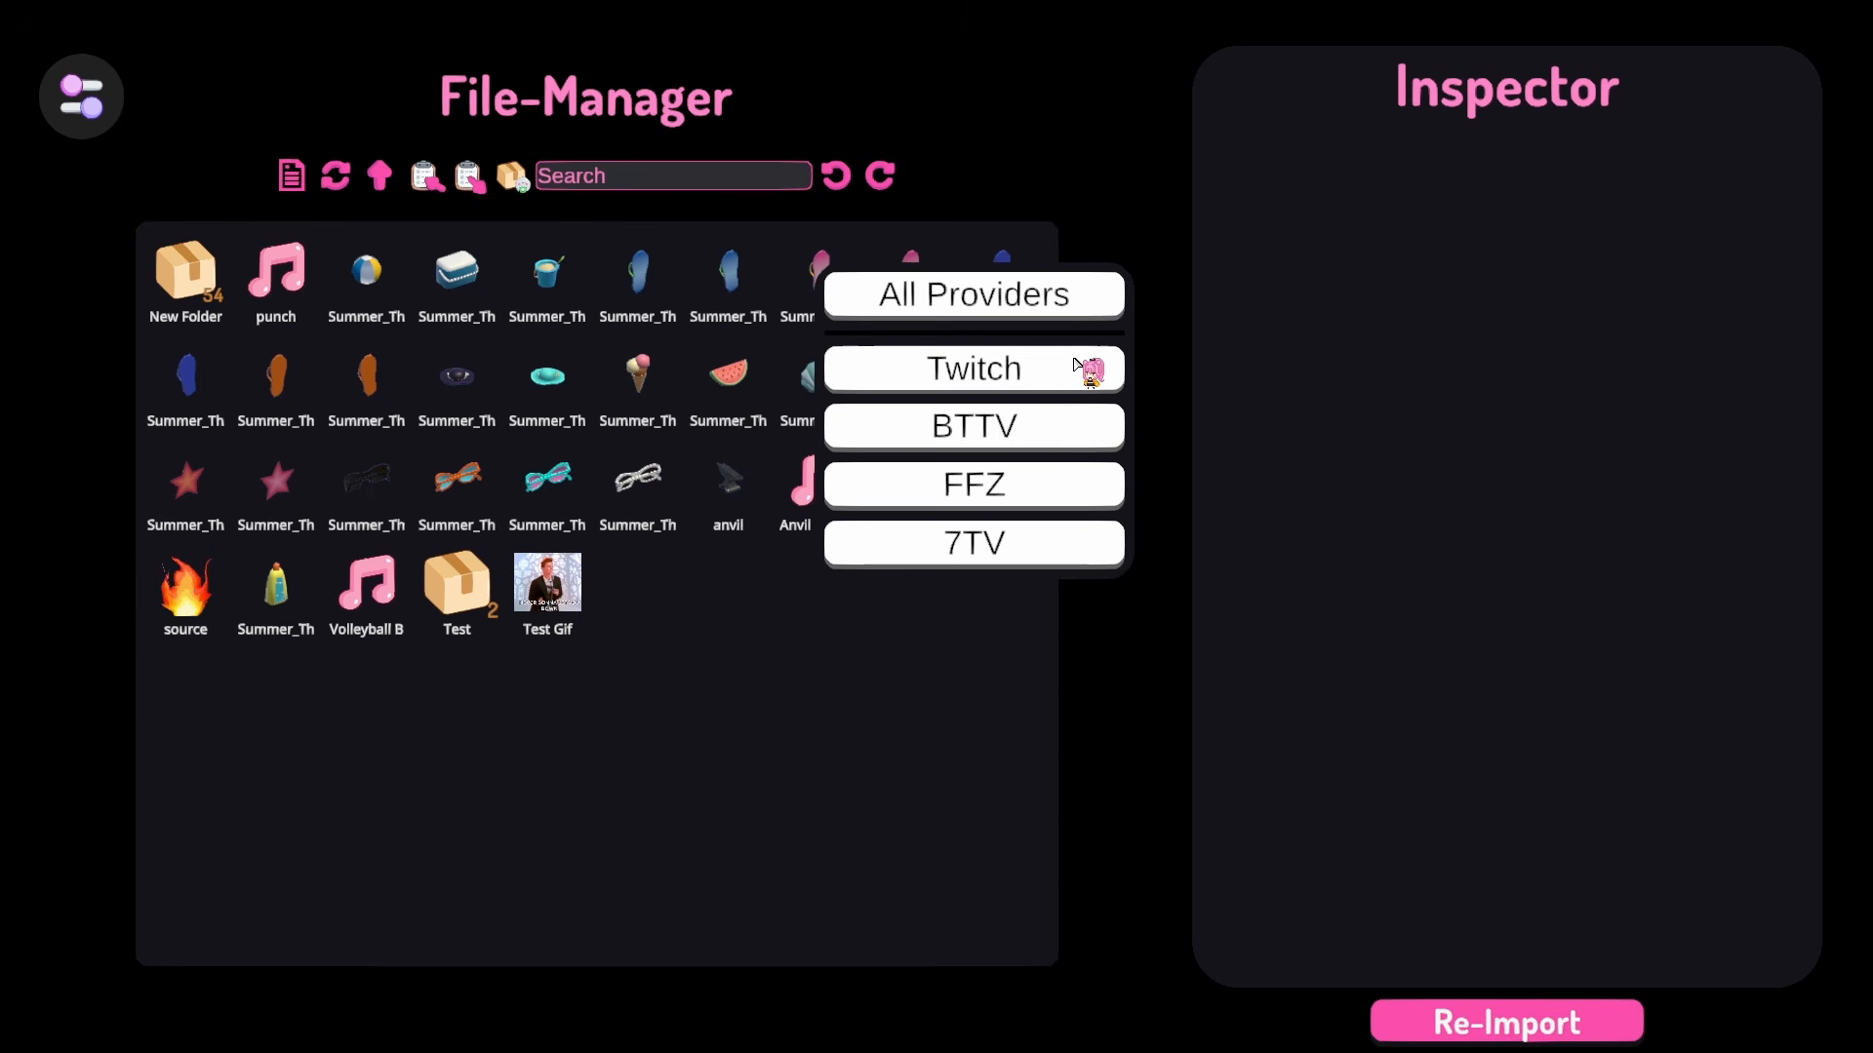
pyautogui.click(1094, 301)
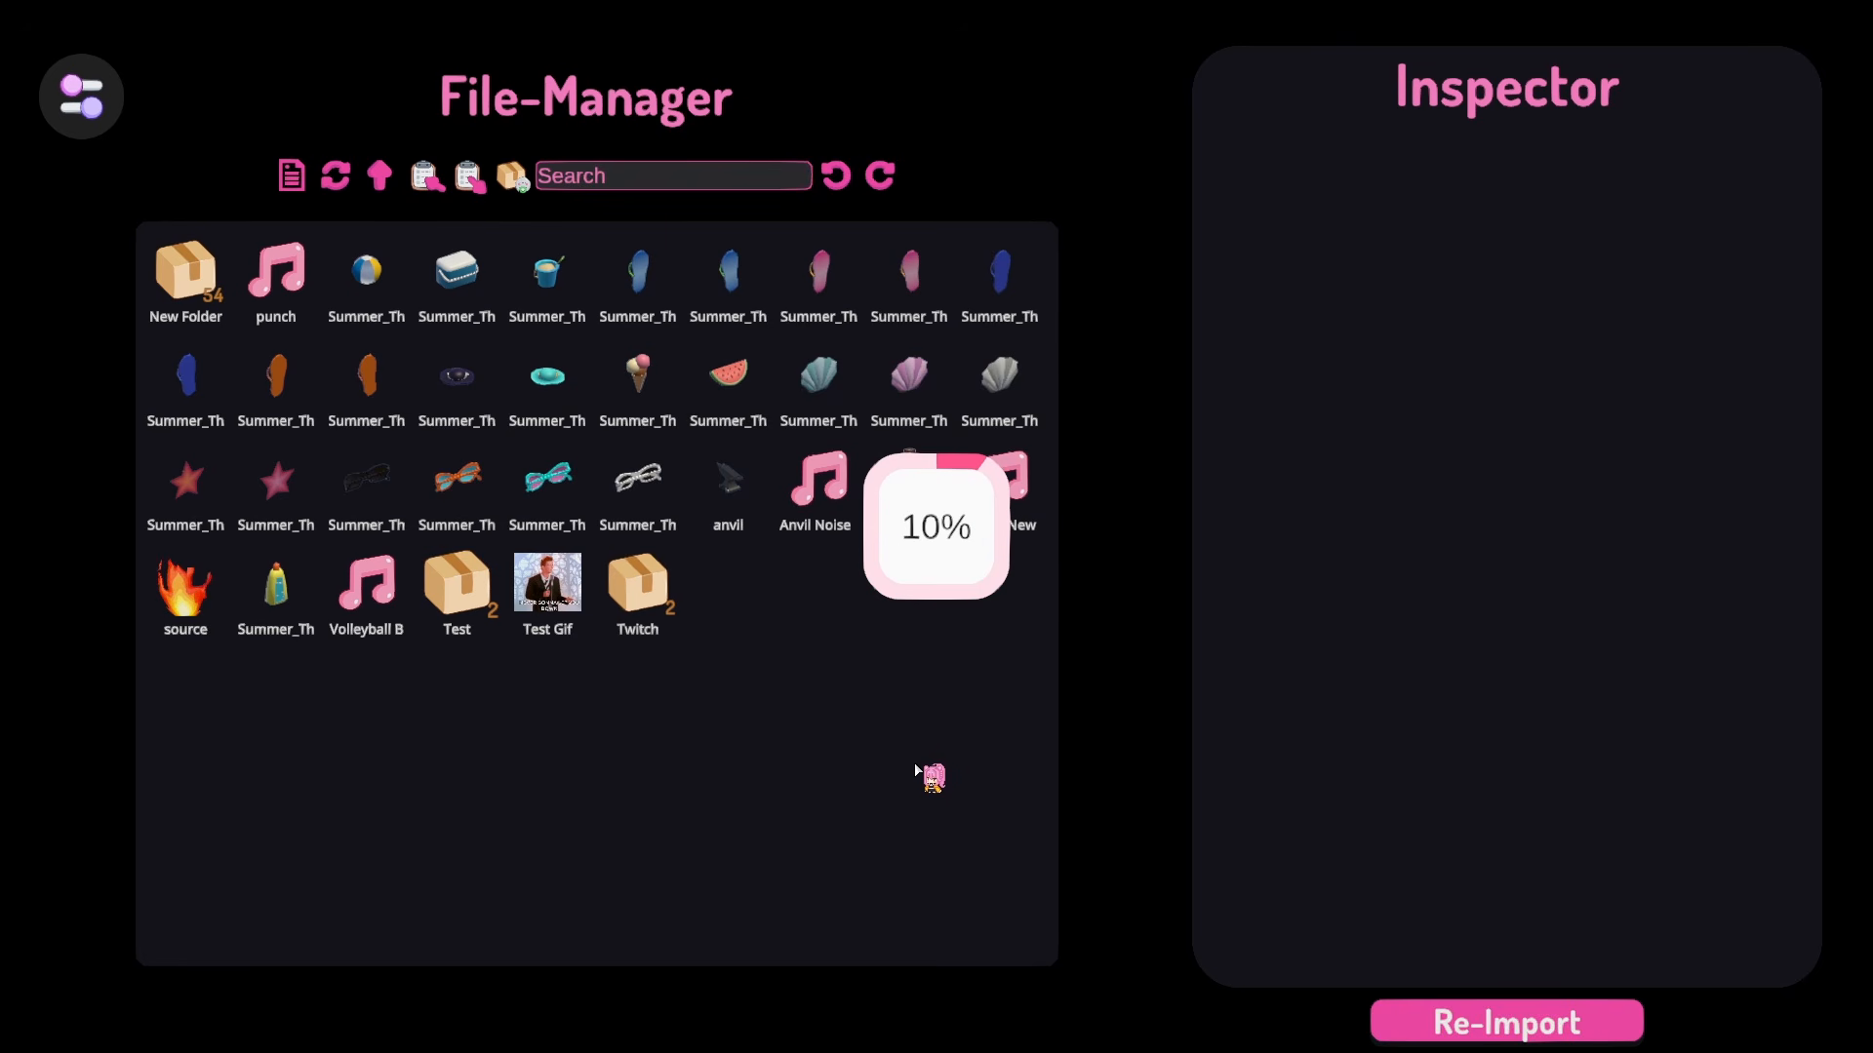
# Step: Look through the channel emotes in the imported Twitch folder, preview a few such as maddJam, and return toward the main asset list
pyautogui.doubleClick(639, 583)
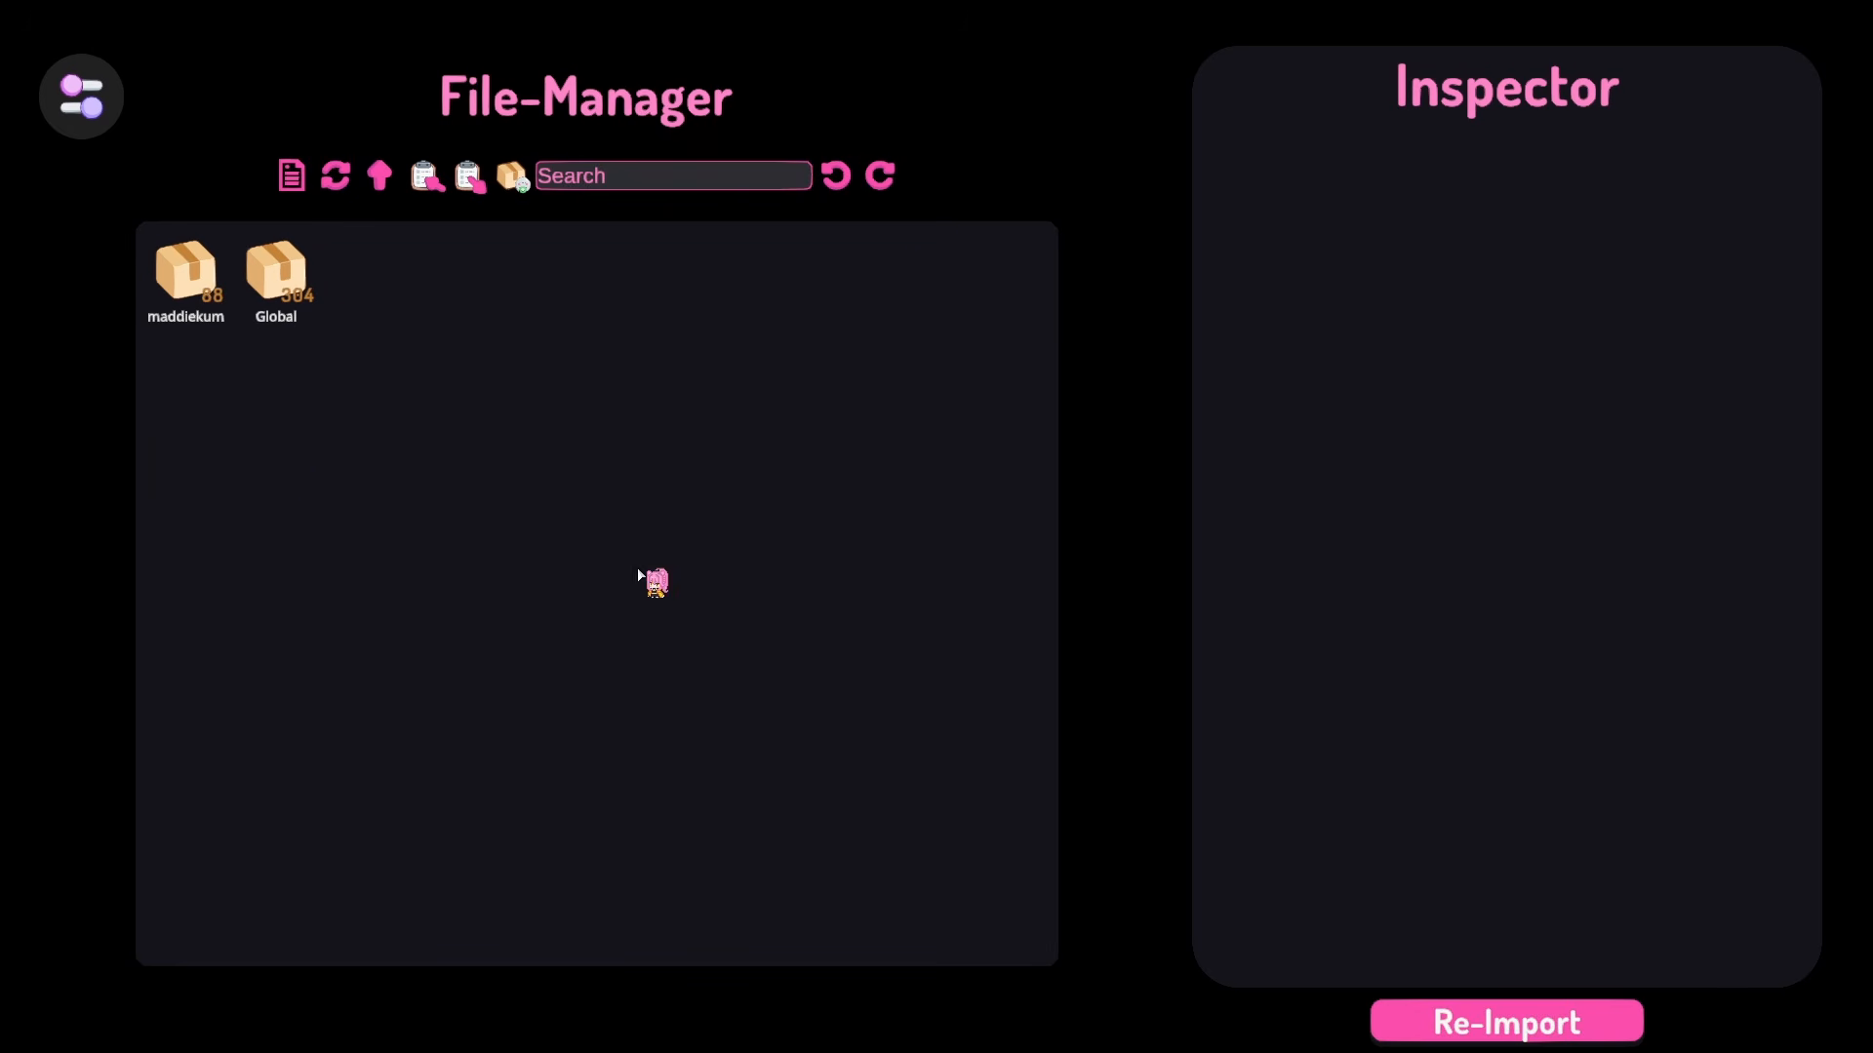
pyautogui.doubleClick(211, 291)
pyautogui.scroll(-3, 585, 595)
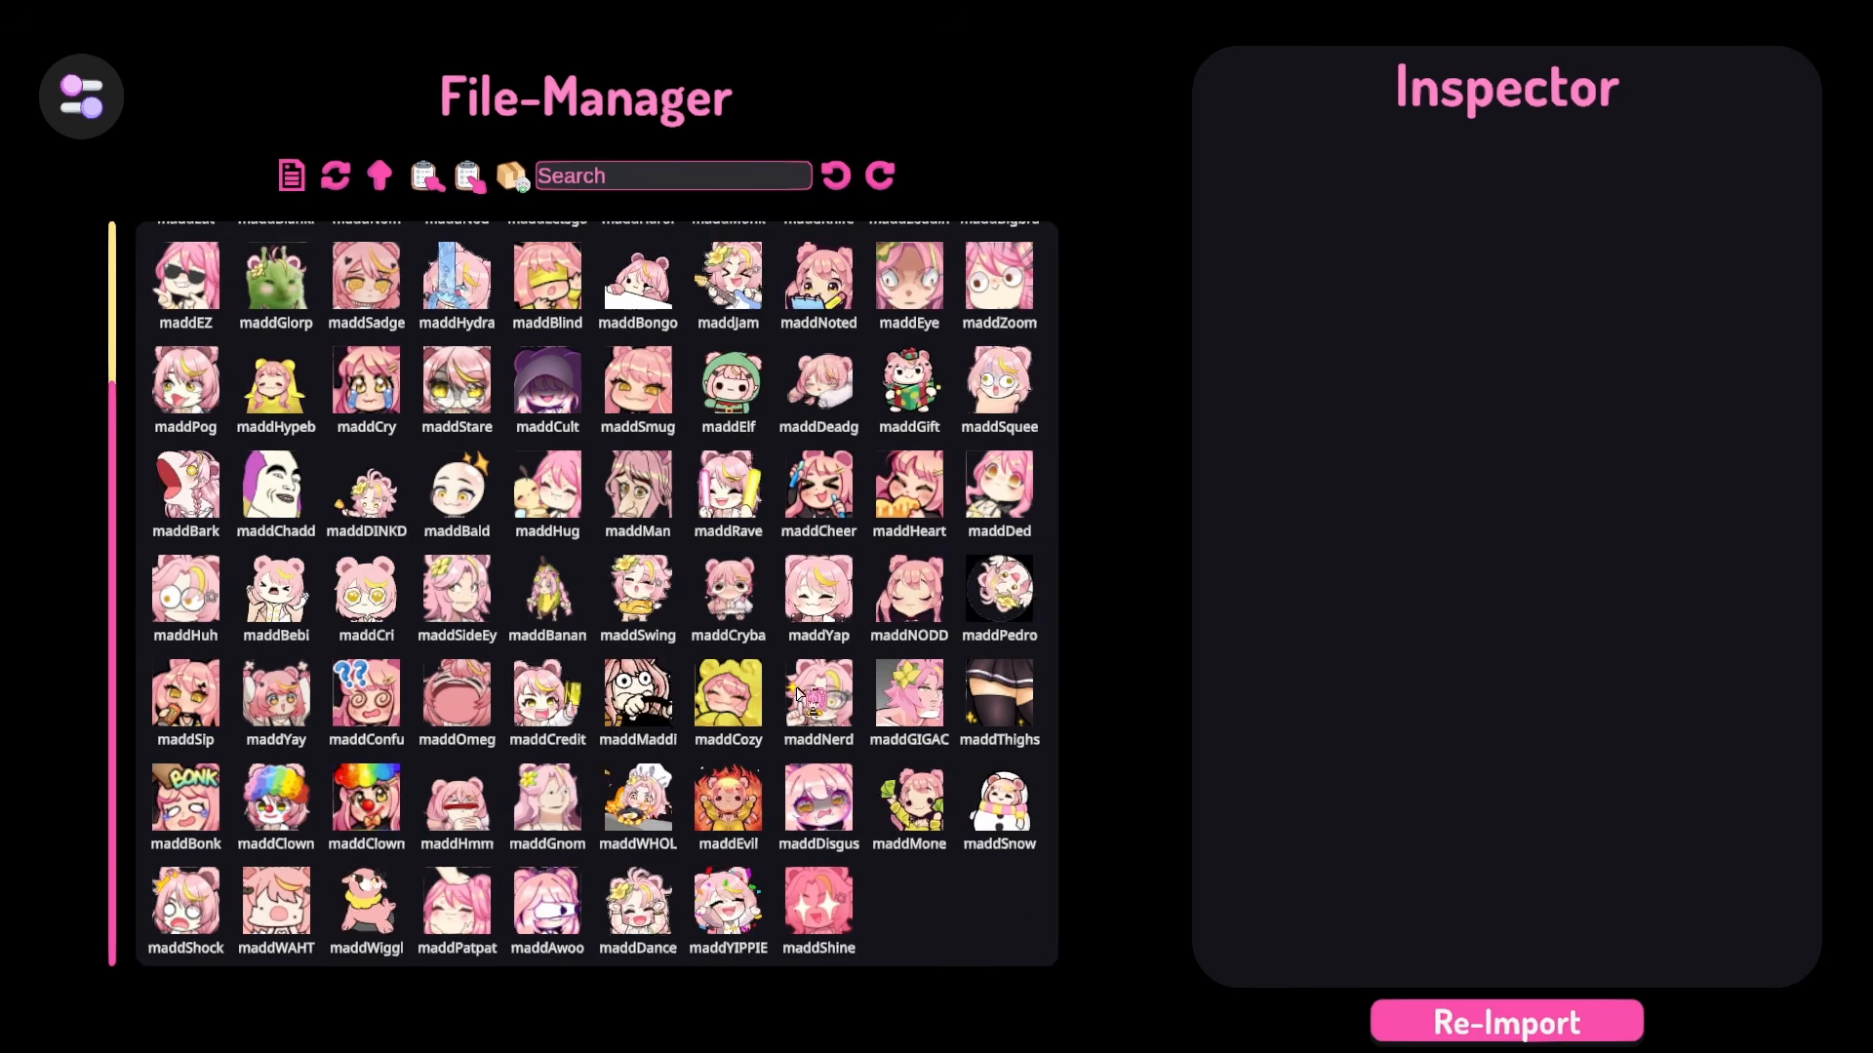
pyautogui.scroll(3, 683, 683)
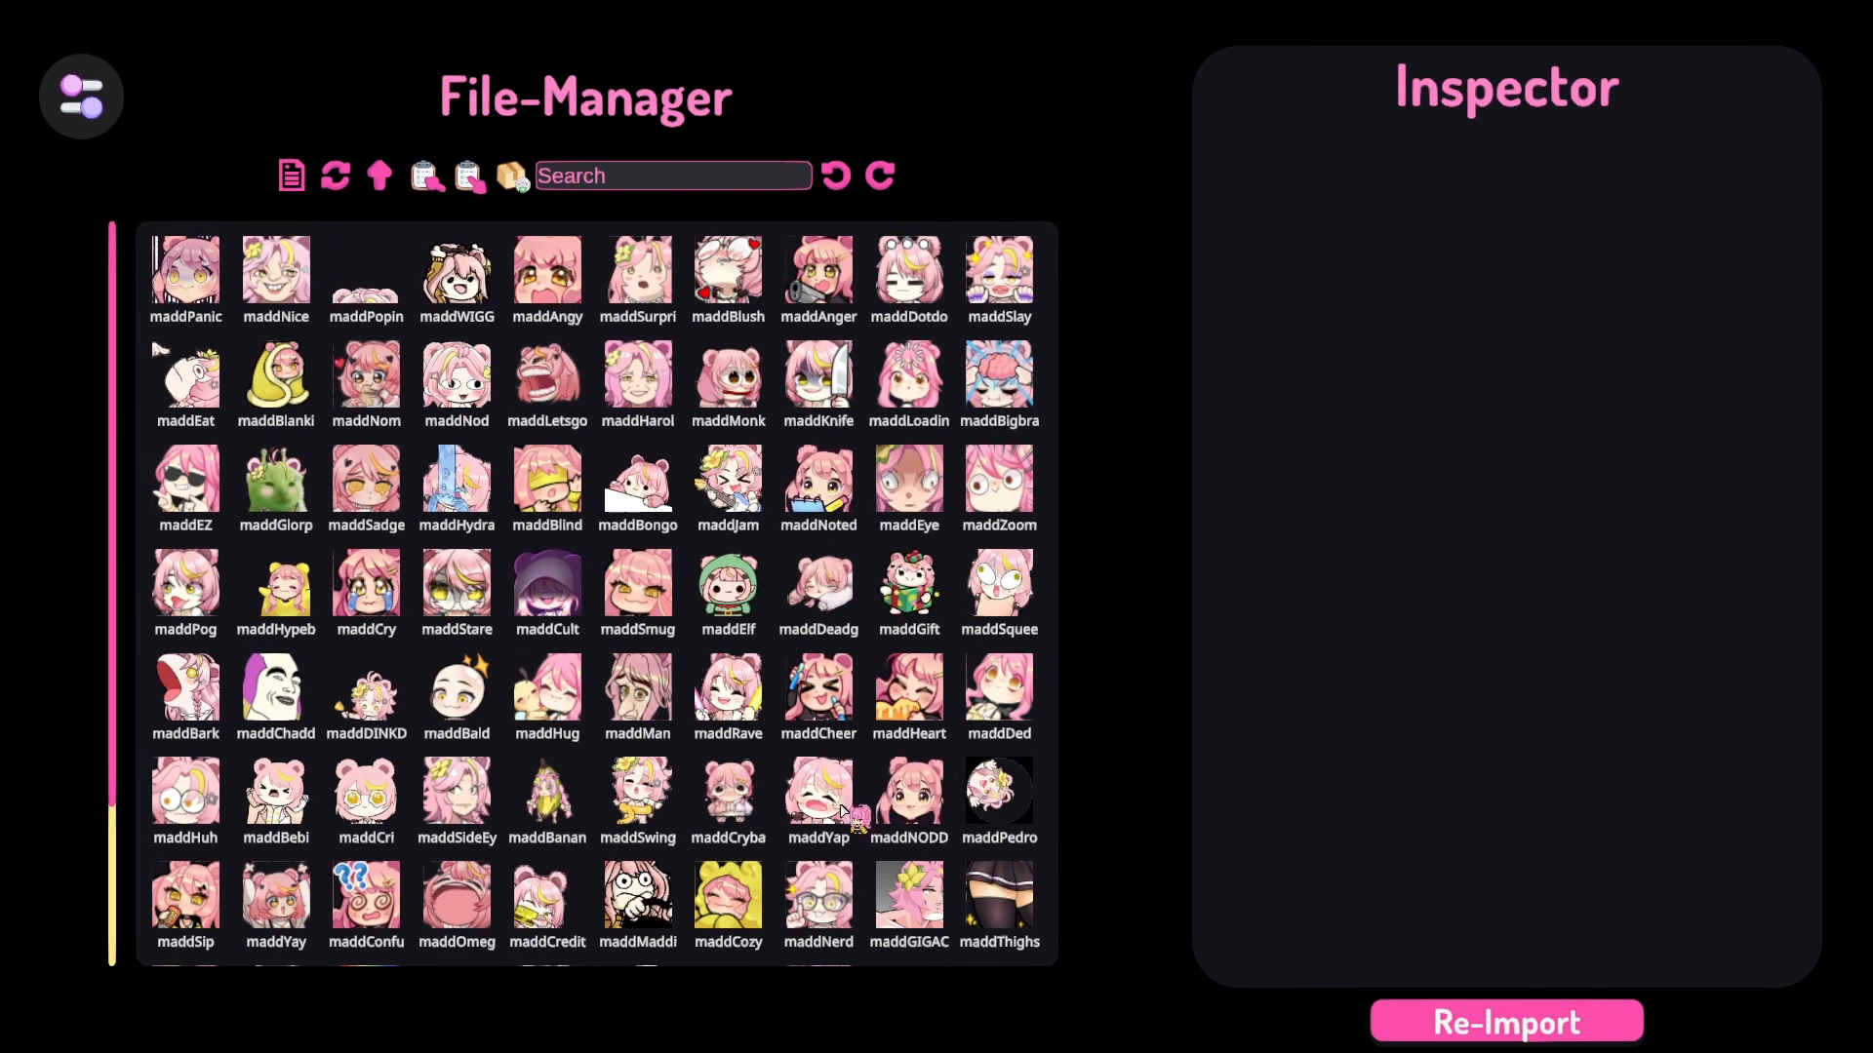
pyautogui.click(999, 585)
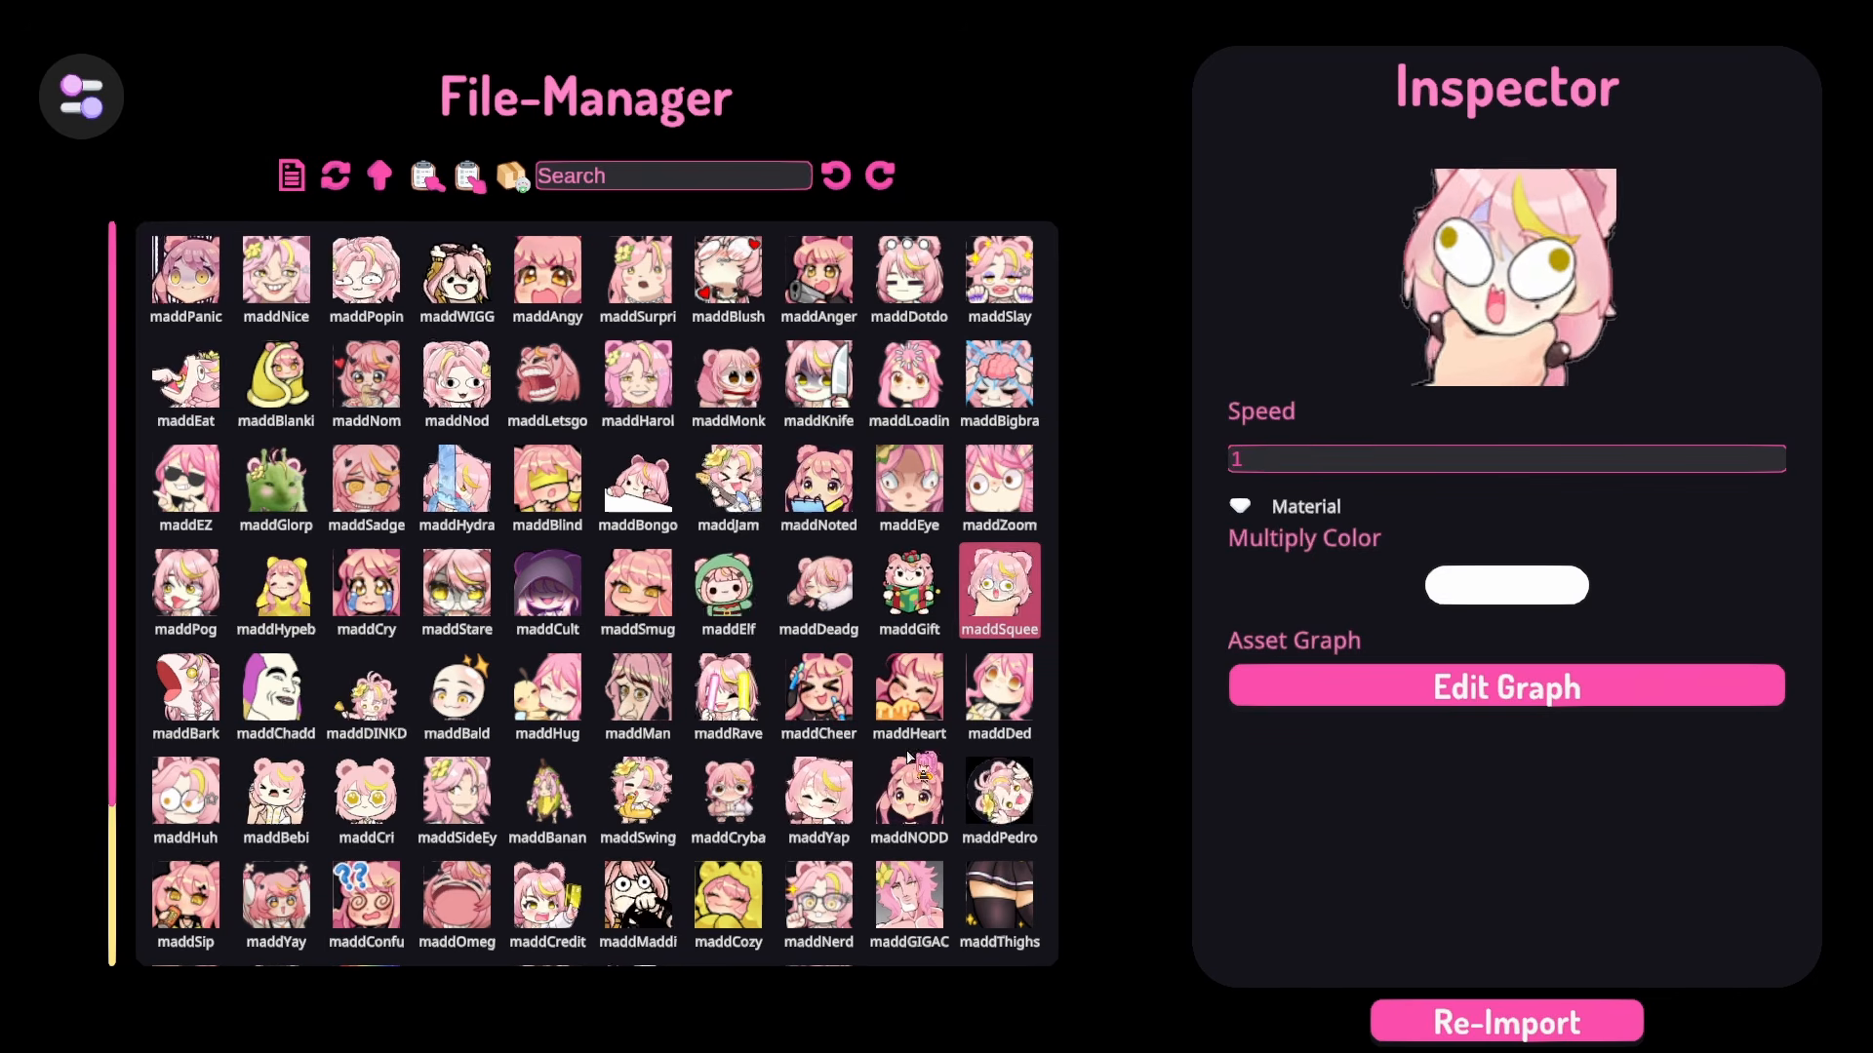
pyautogui.click(638, 482)
pyautogui.click(729, 483)
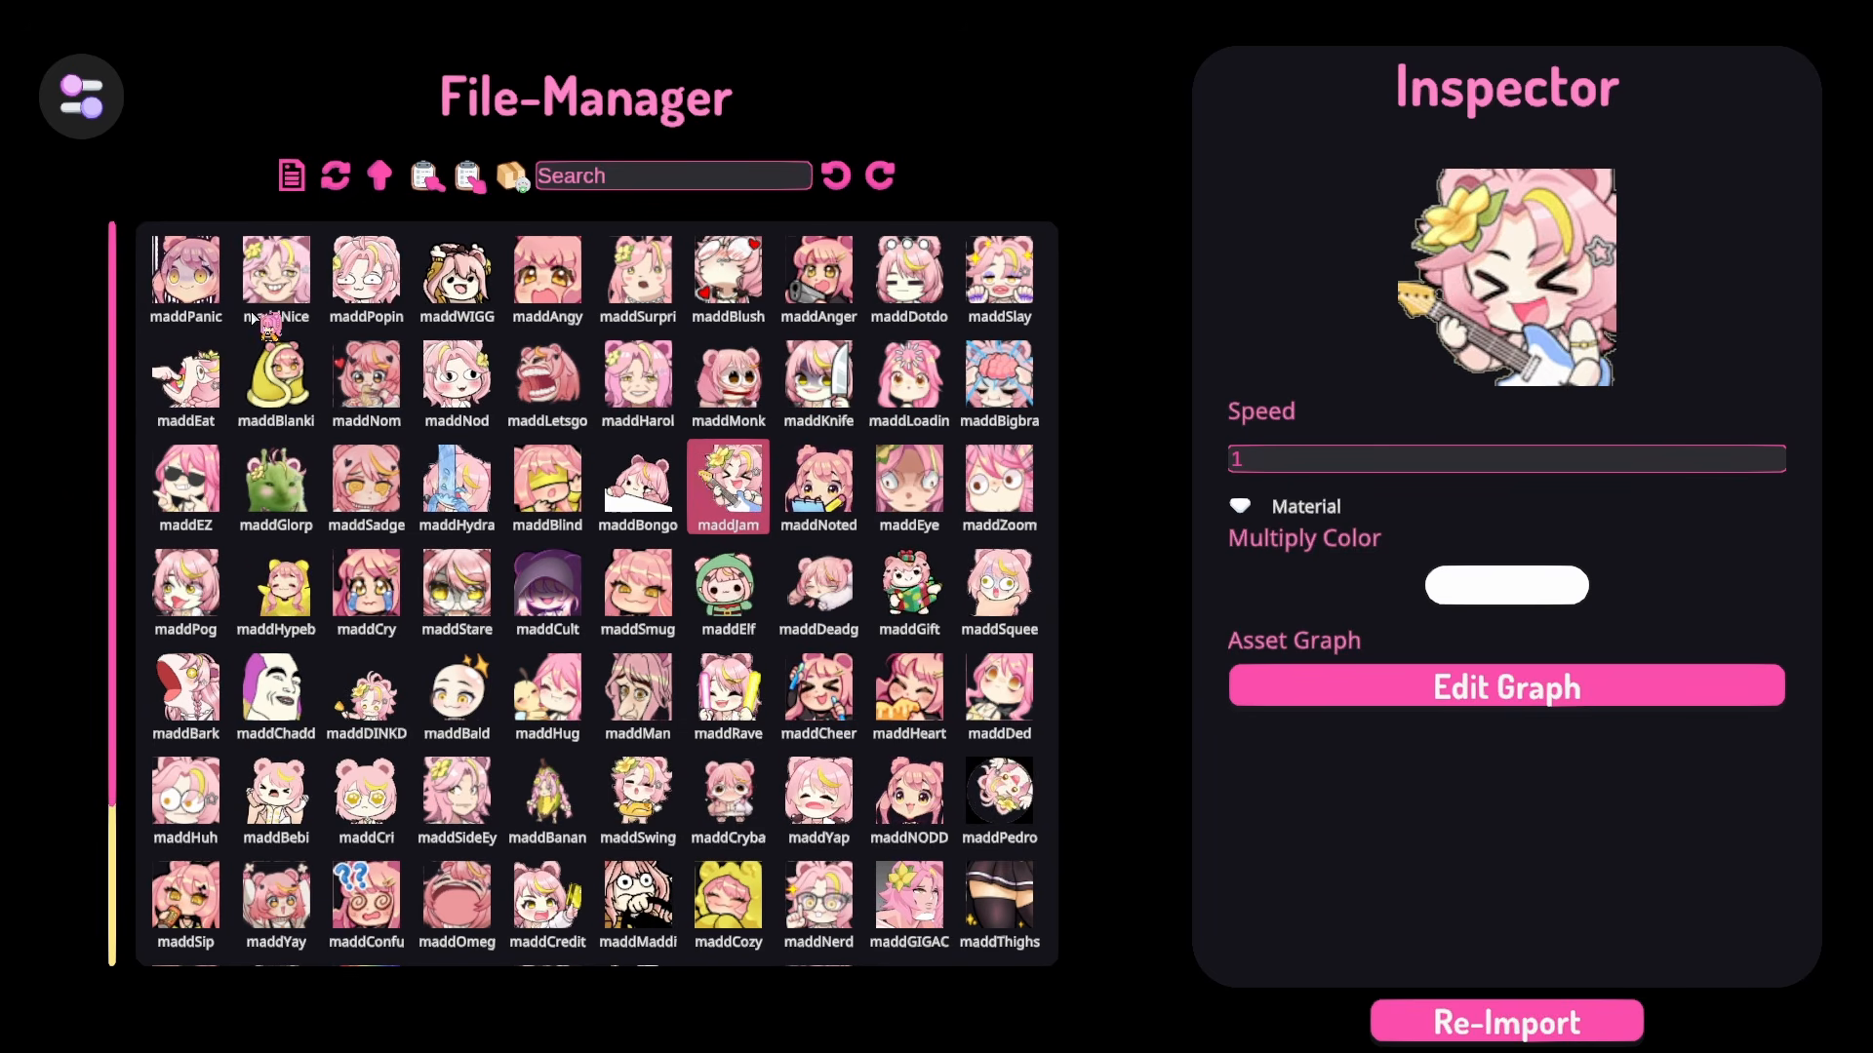
pyautogui.click(380, 175)
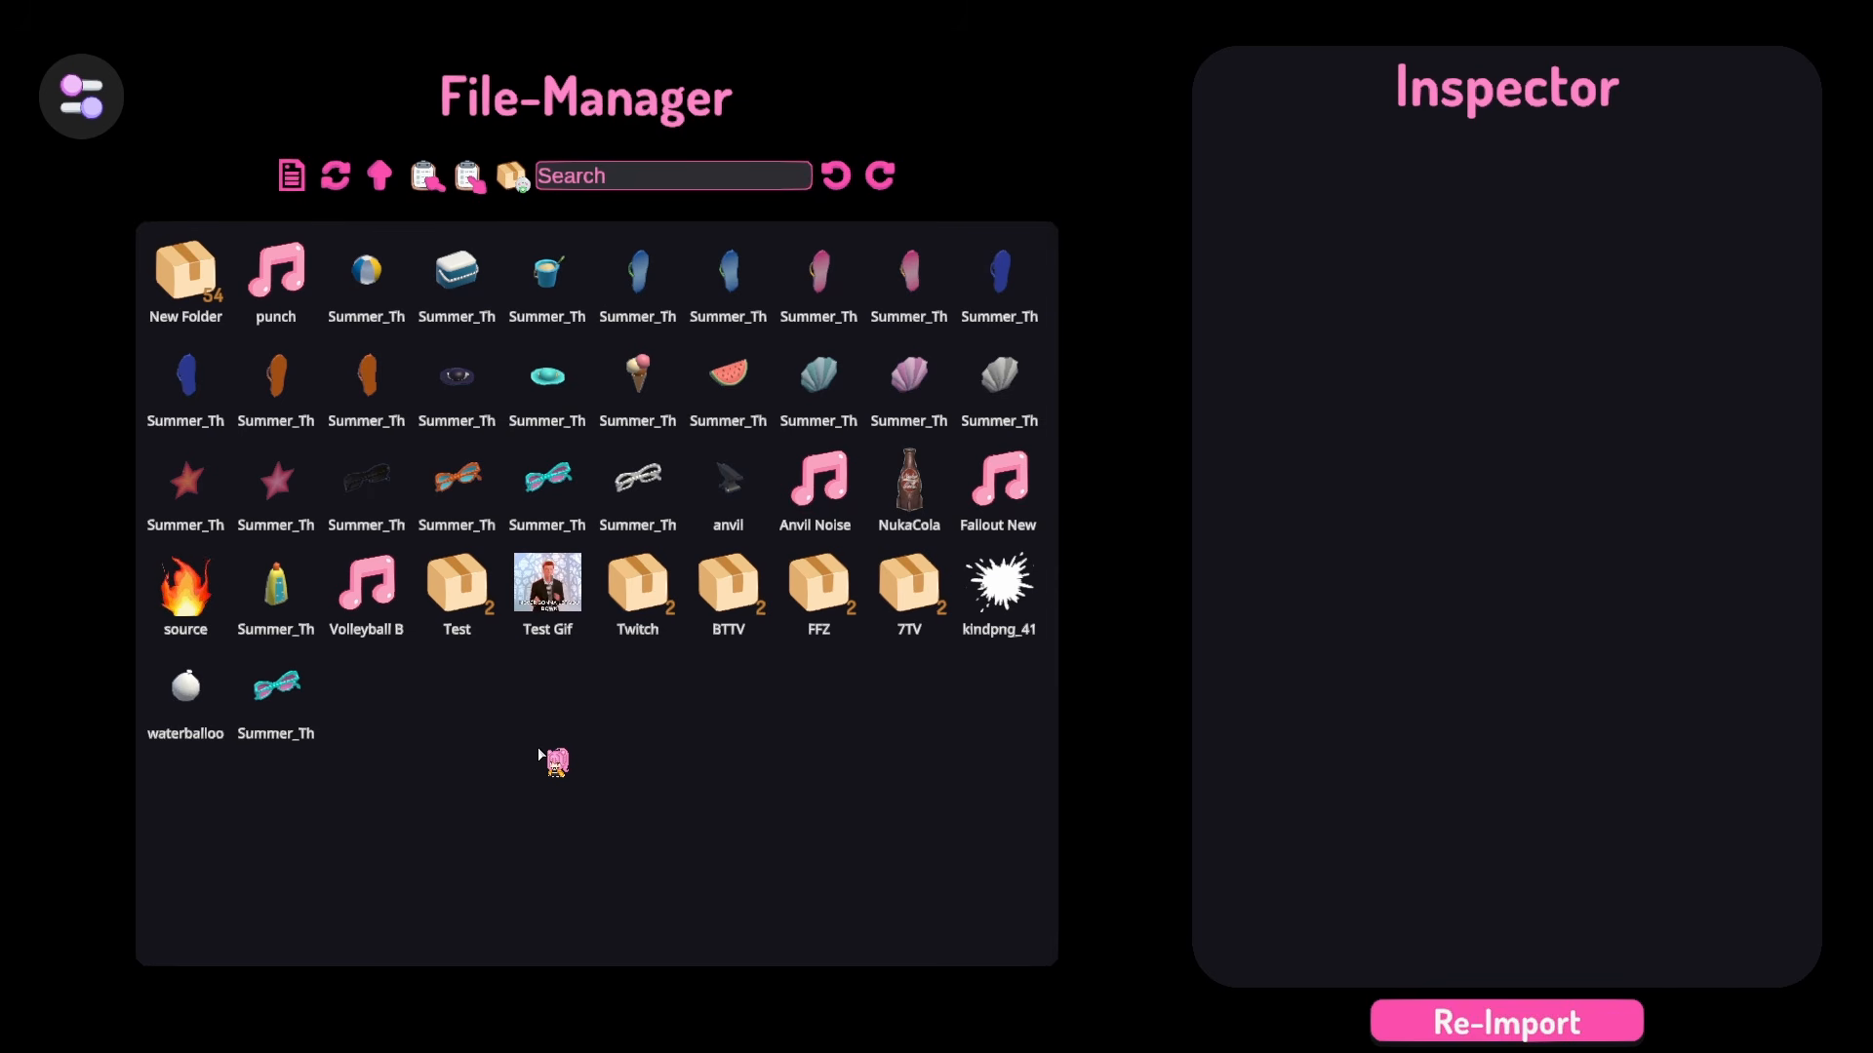
# Step: Export the Test Gif asset as Export.vasset in the VConnect Toggles folder and delete the asset from the list
pyautogui.click(550, 615)
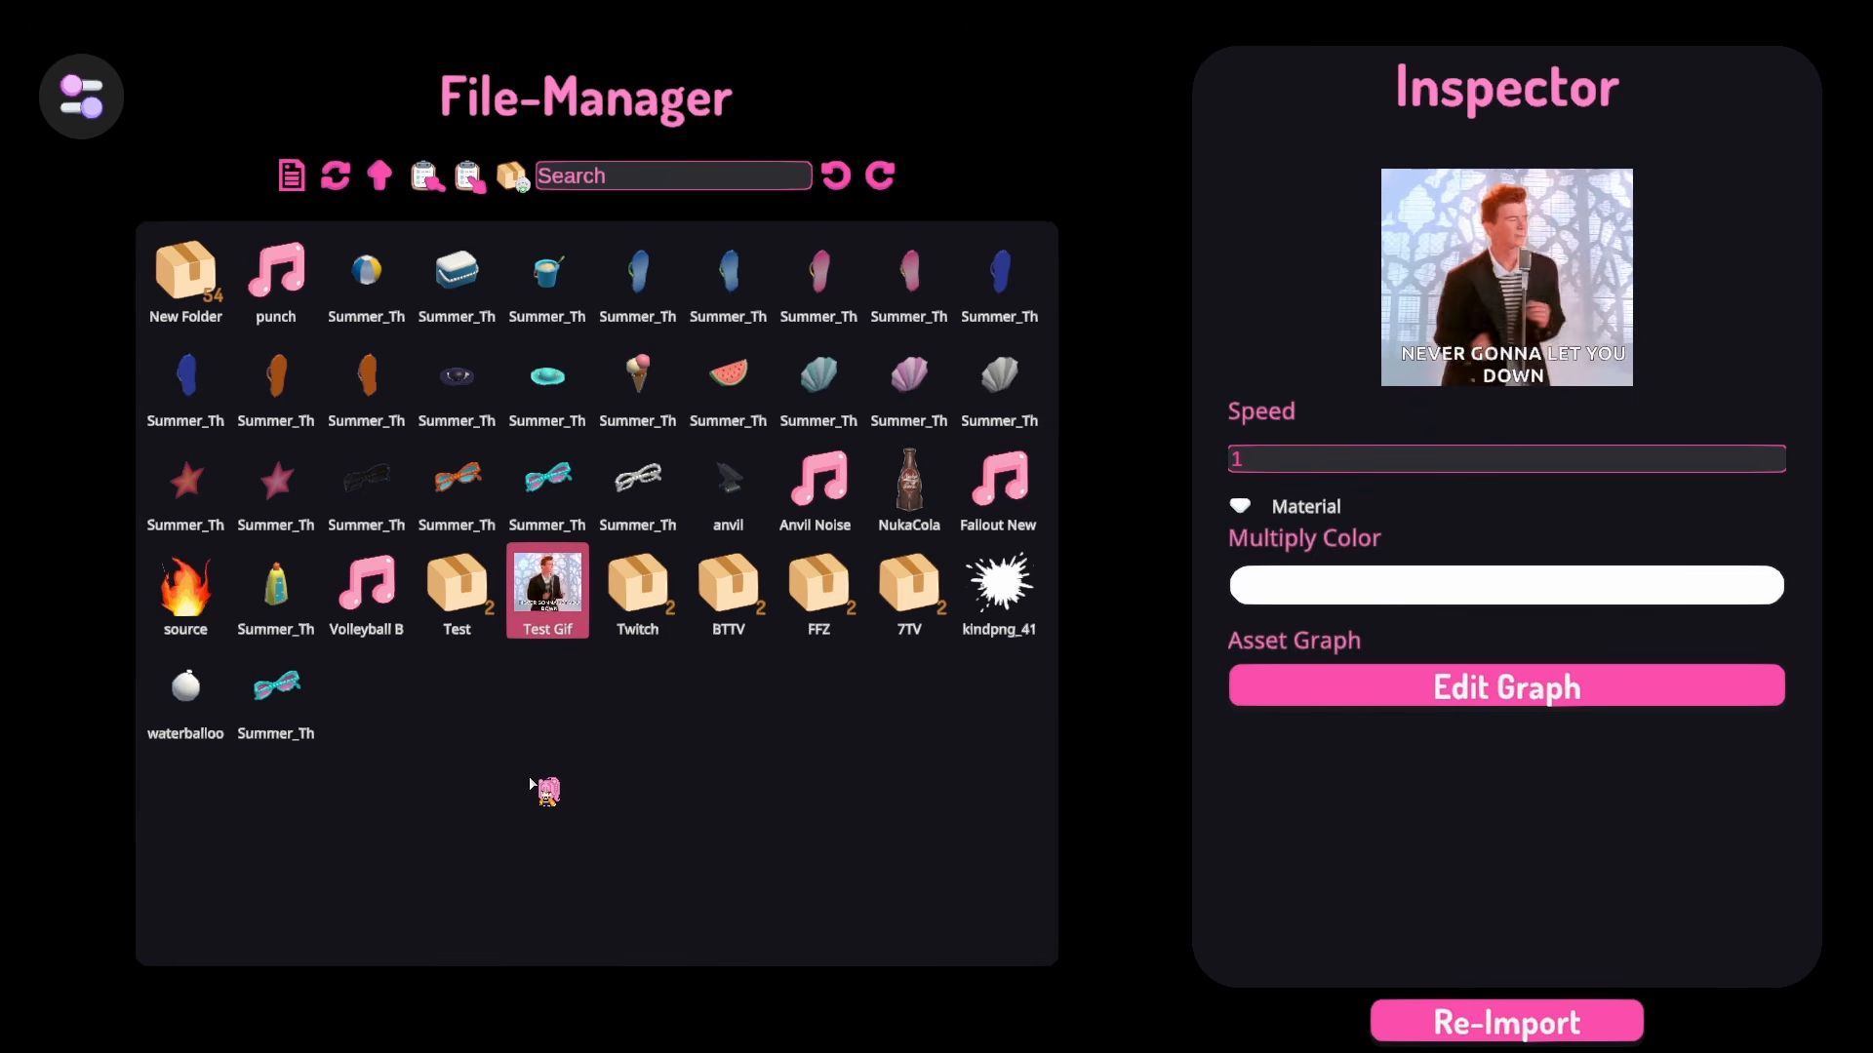
pyautogui.rightClick(545, 726)
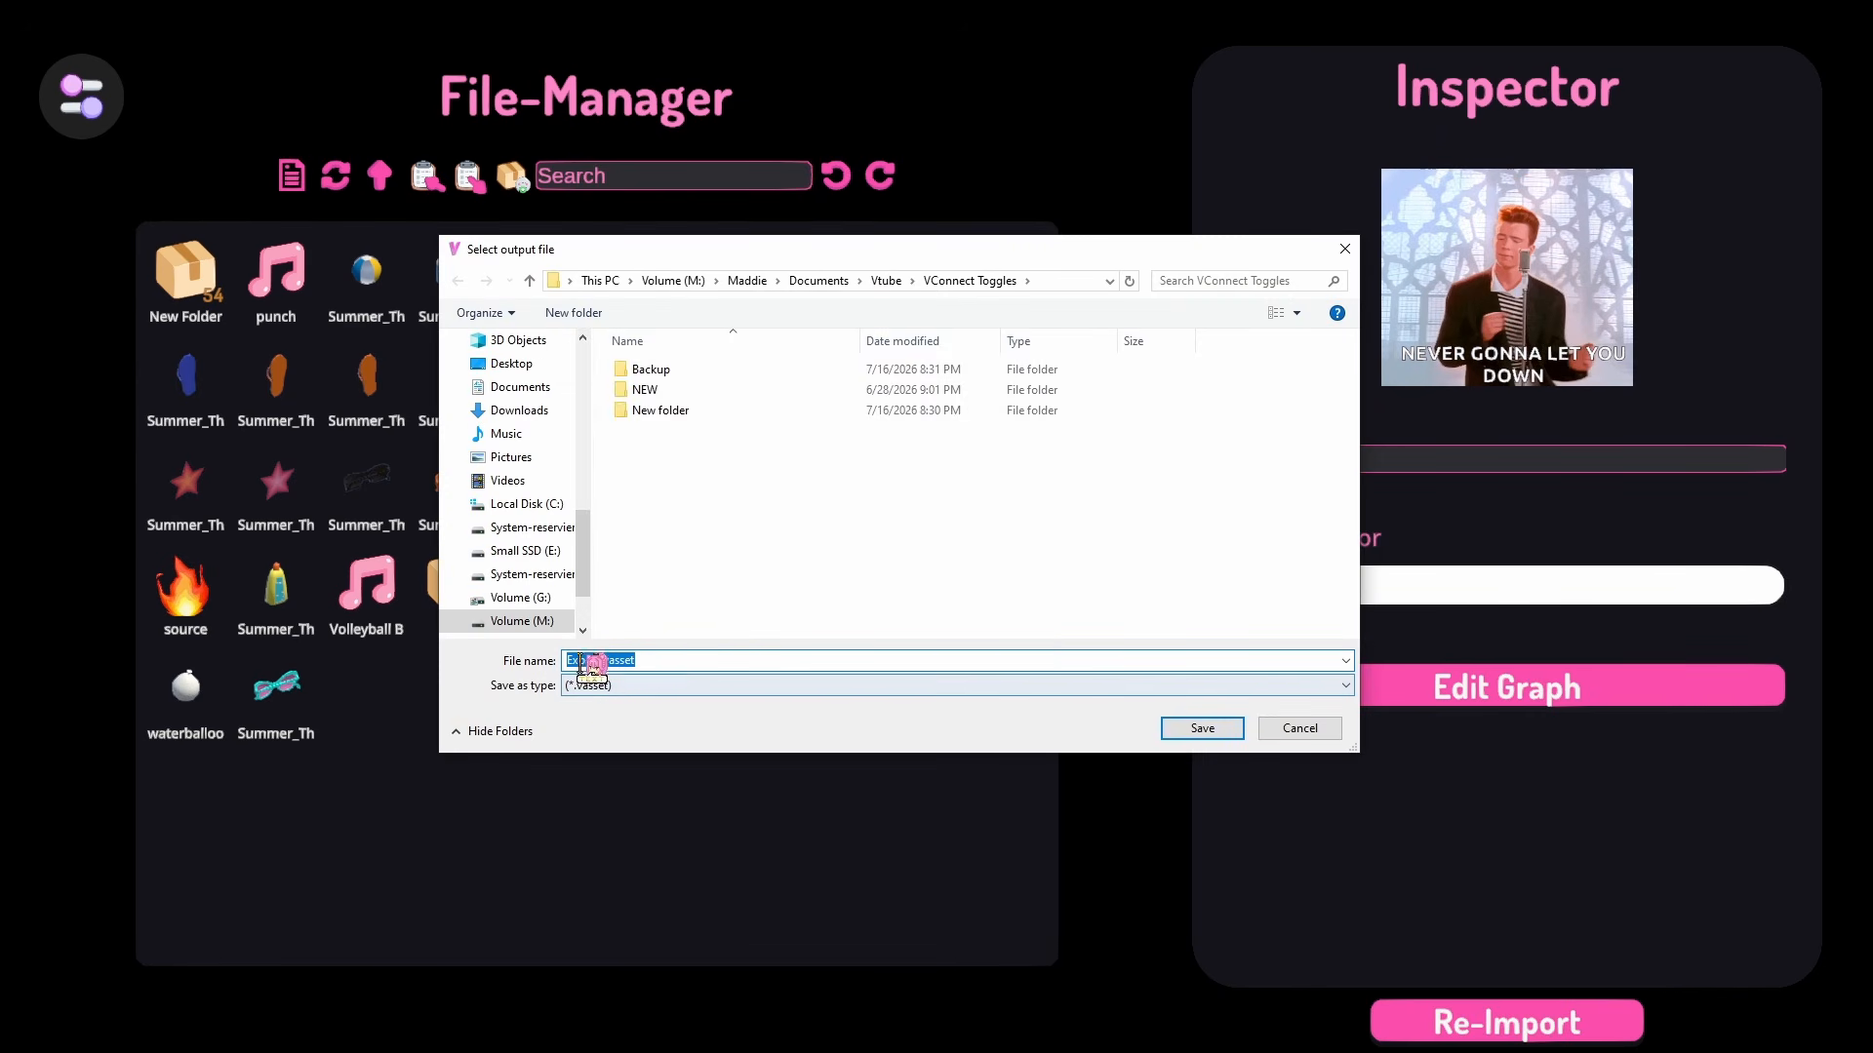
pyautogui.click(1202, 729)
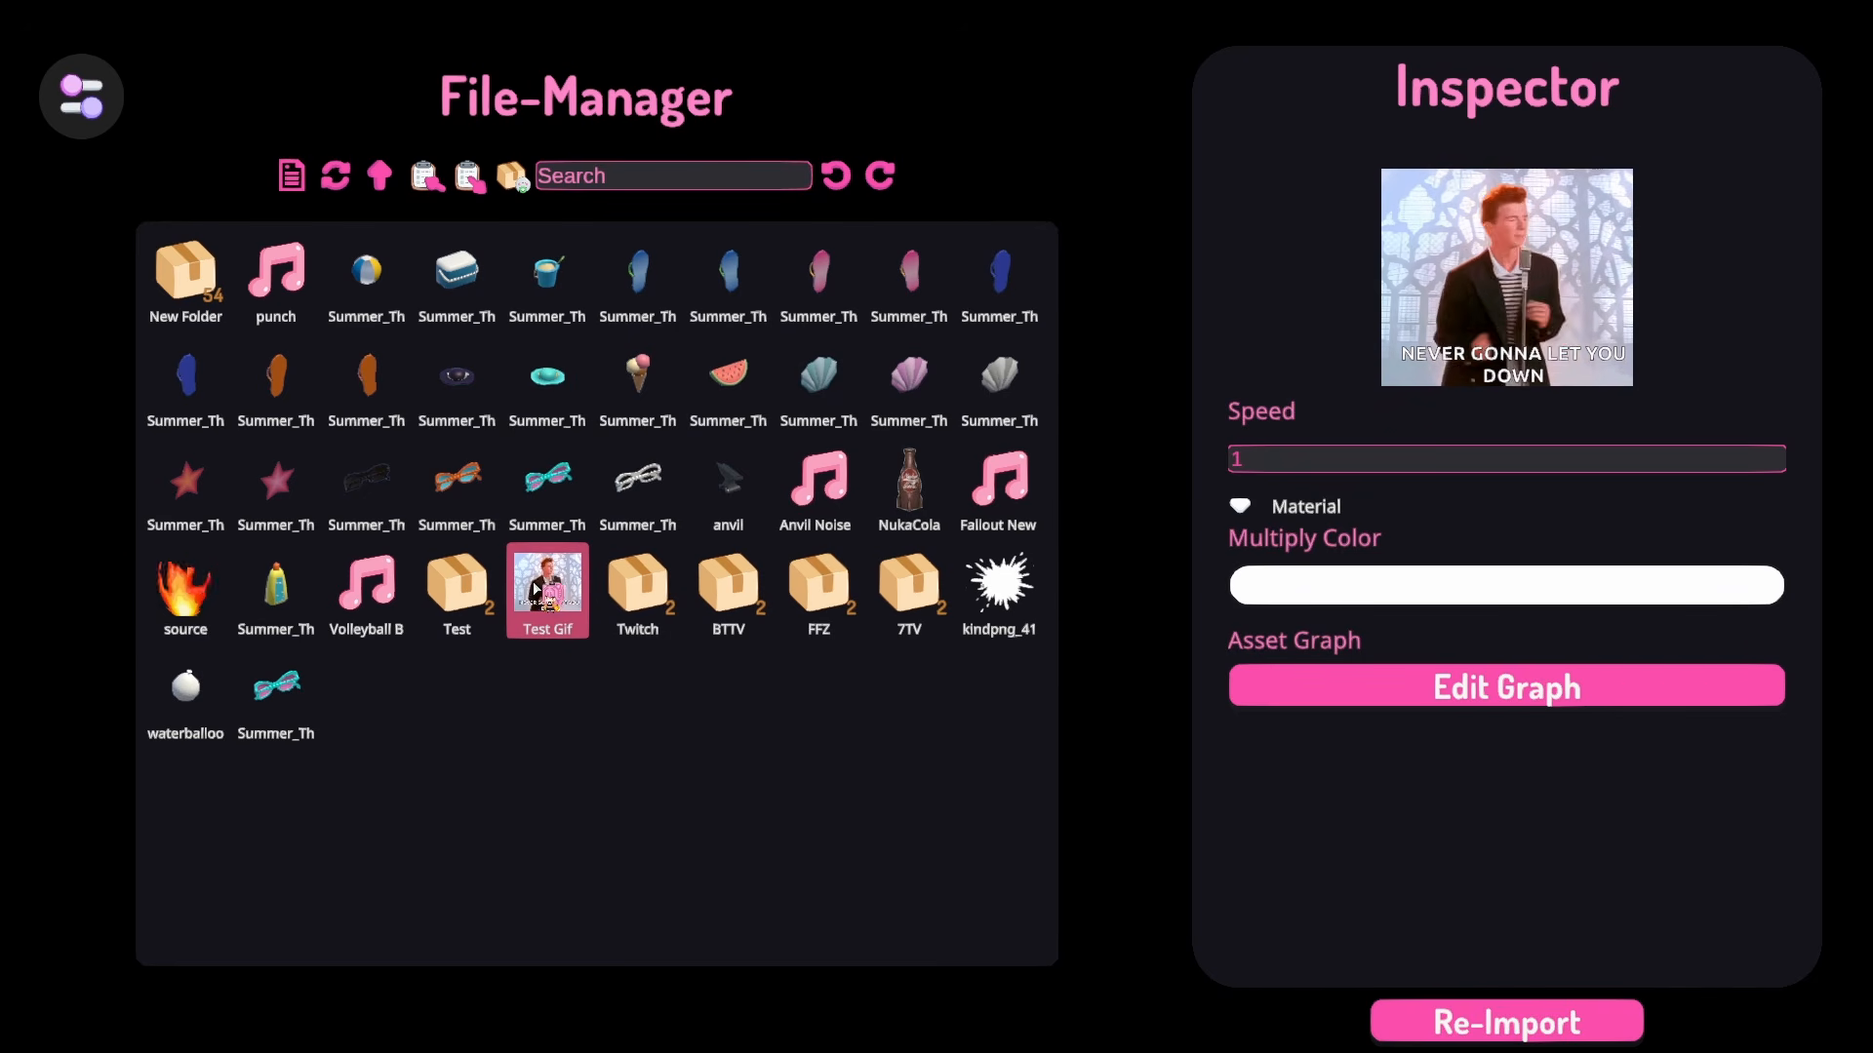
pyautogui.rightClick(535, 589)
pyautogui.click(715, 555)
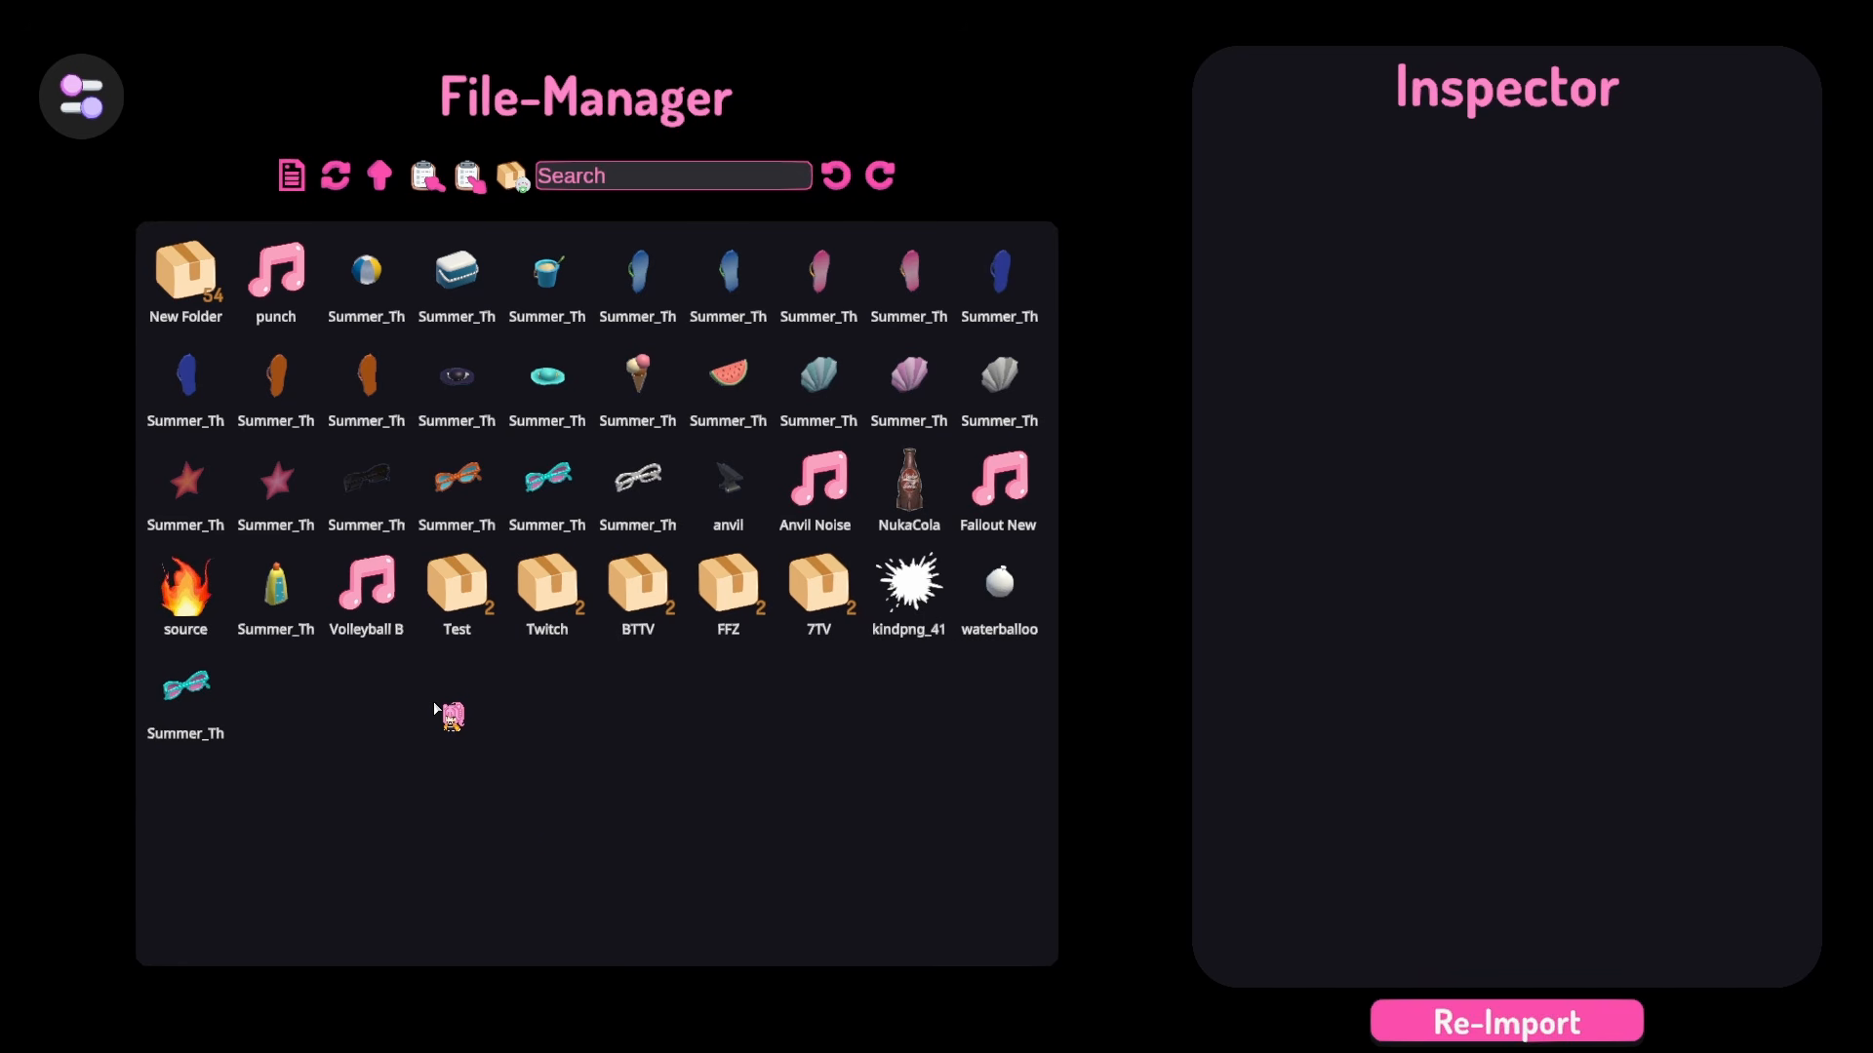
# Step: Import Export.vasset from the VConnect Toggles folder back into the asset list
pyautogui.rightClick(435, 709)
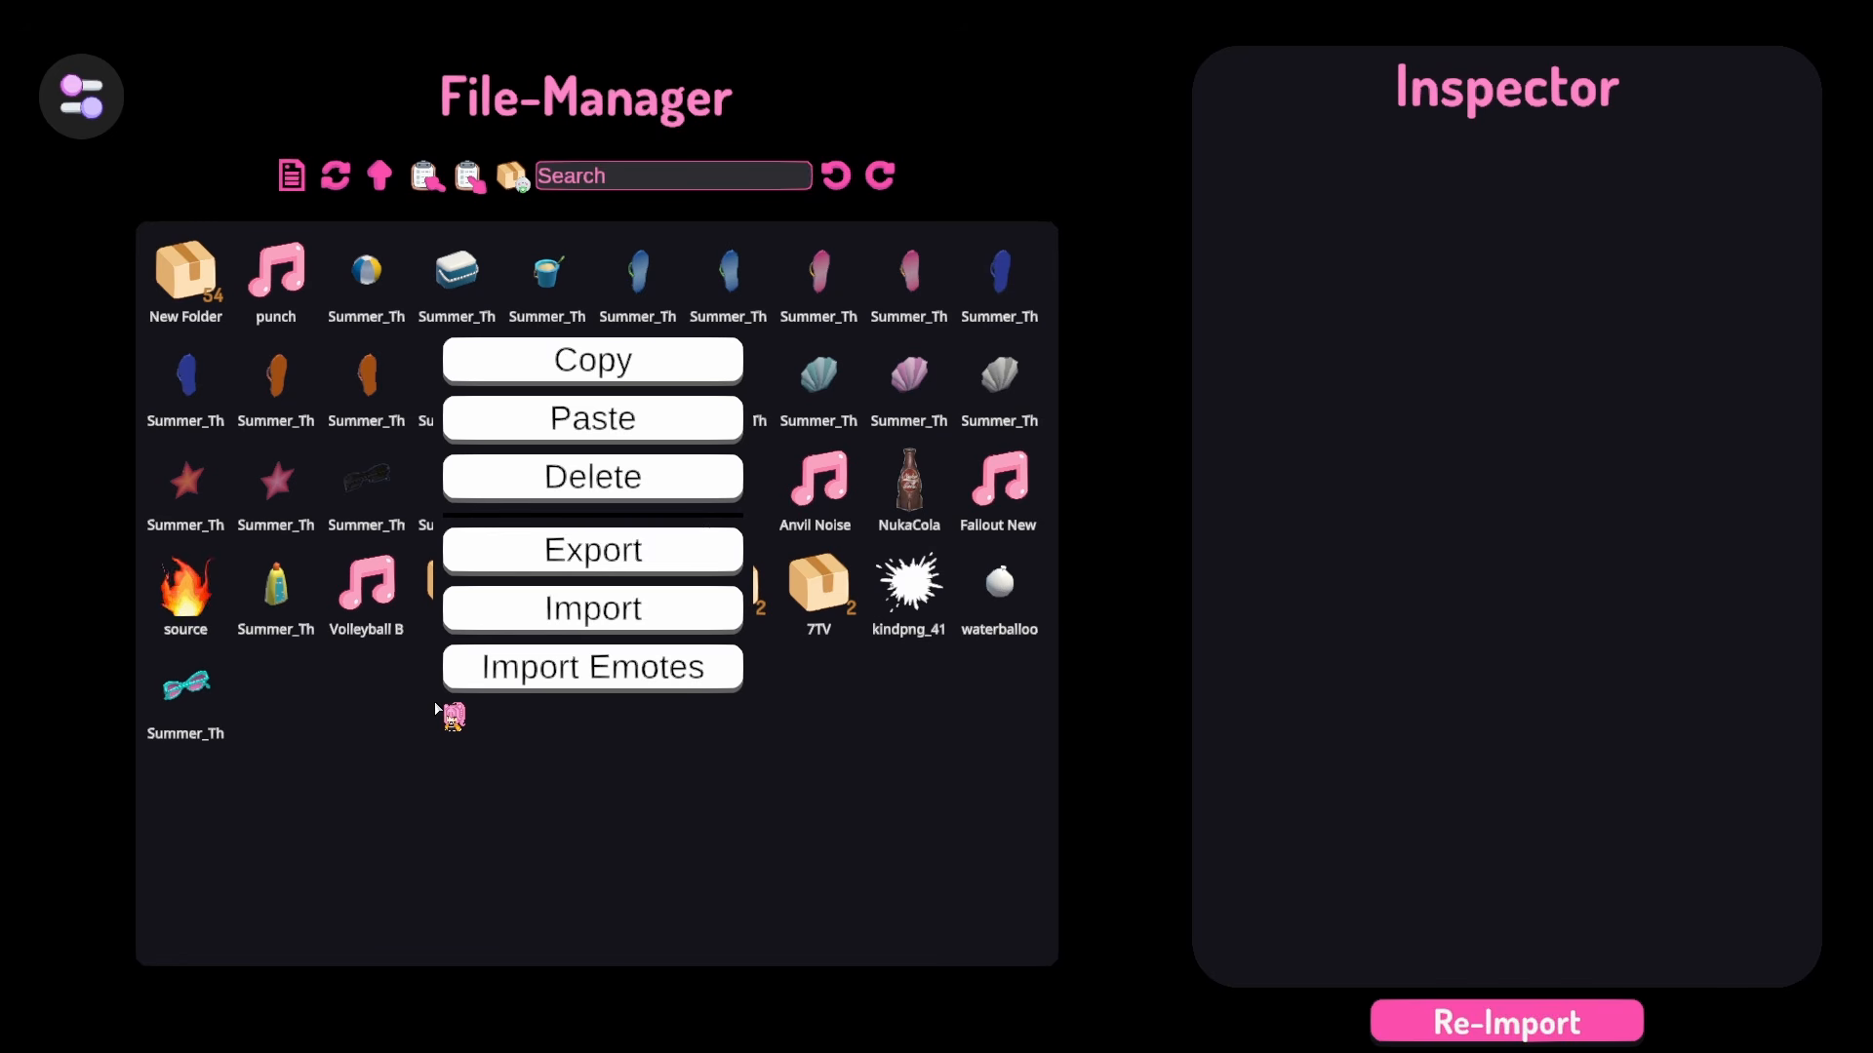
pyautogui.click(598, 612)
pyautogui.click(667, 596)
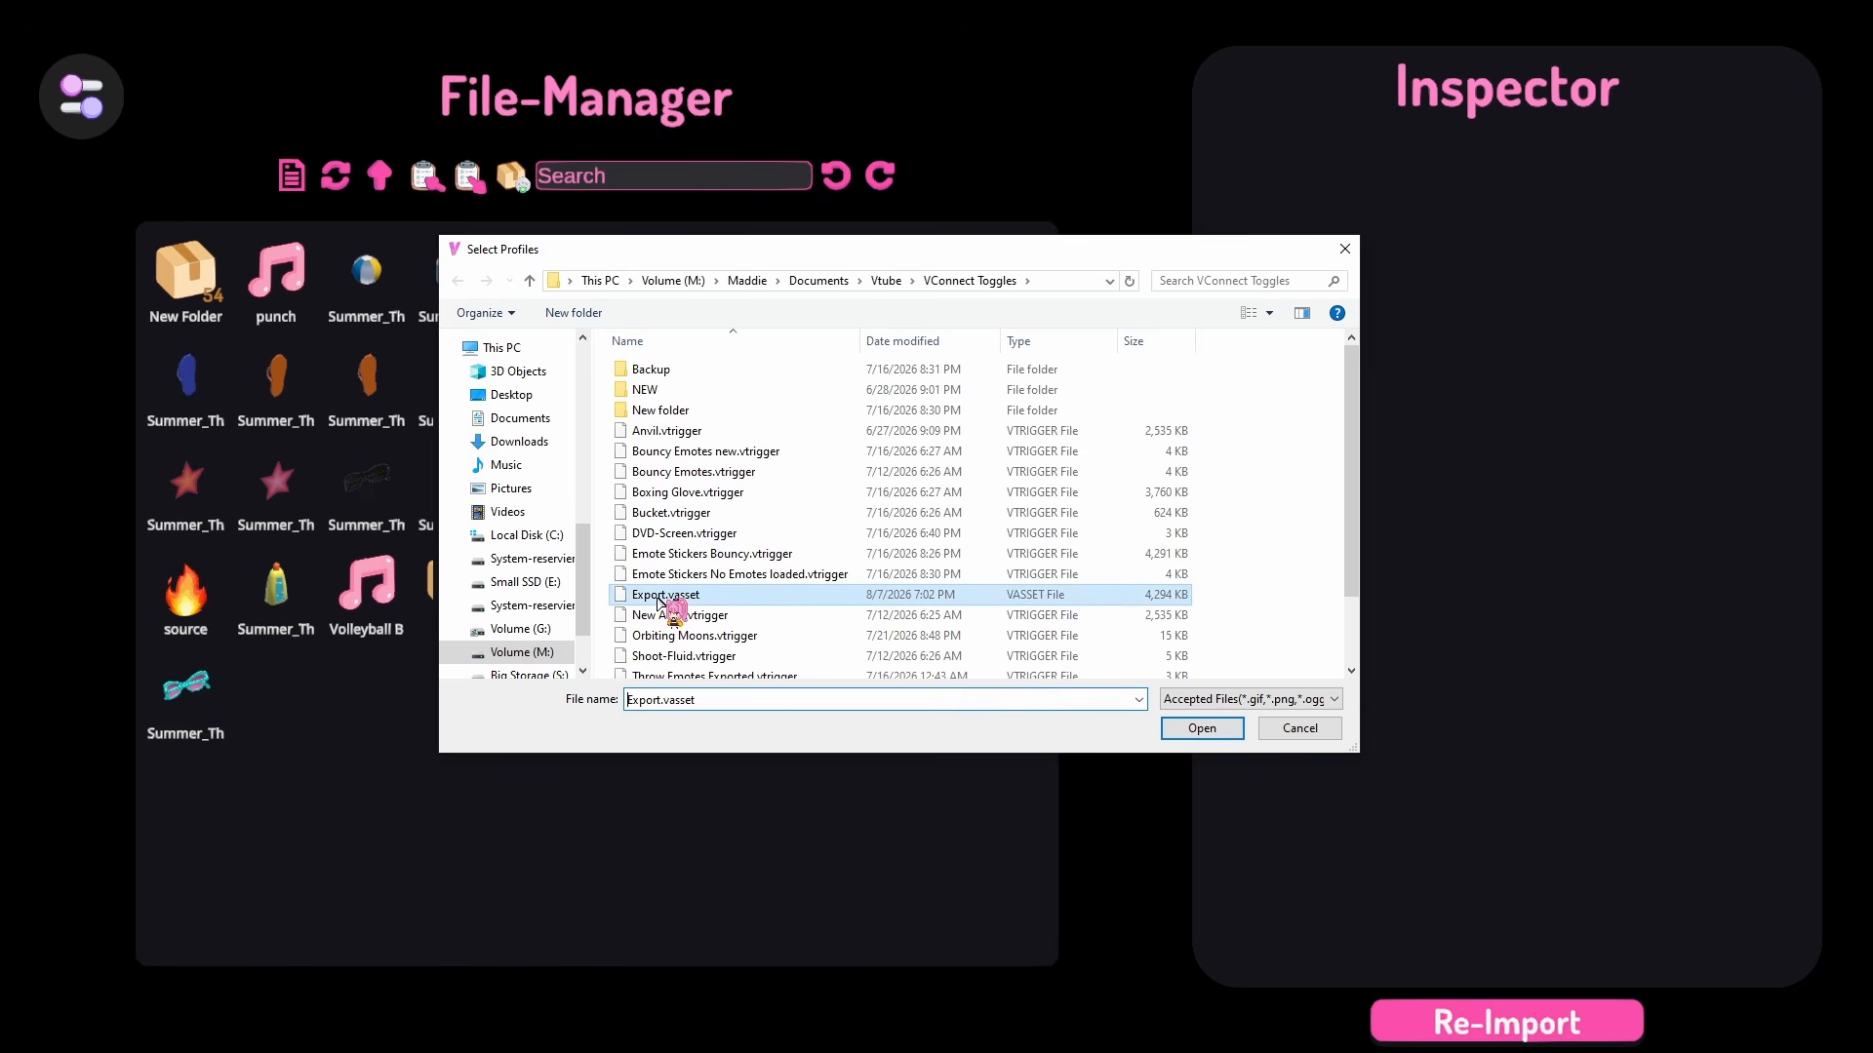
pyautogui.click(1185, 731)
pyautogui.click(303, 707)
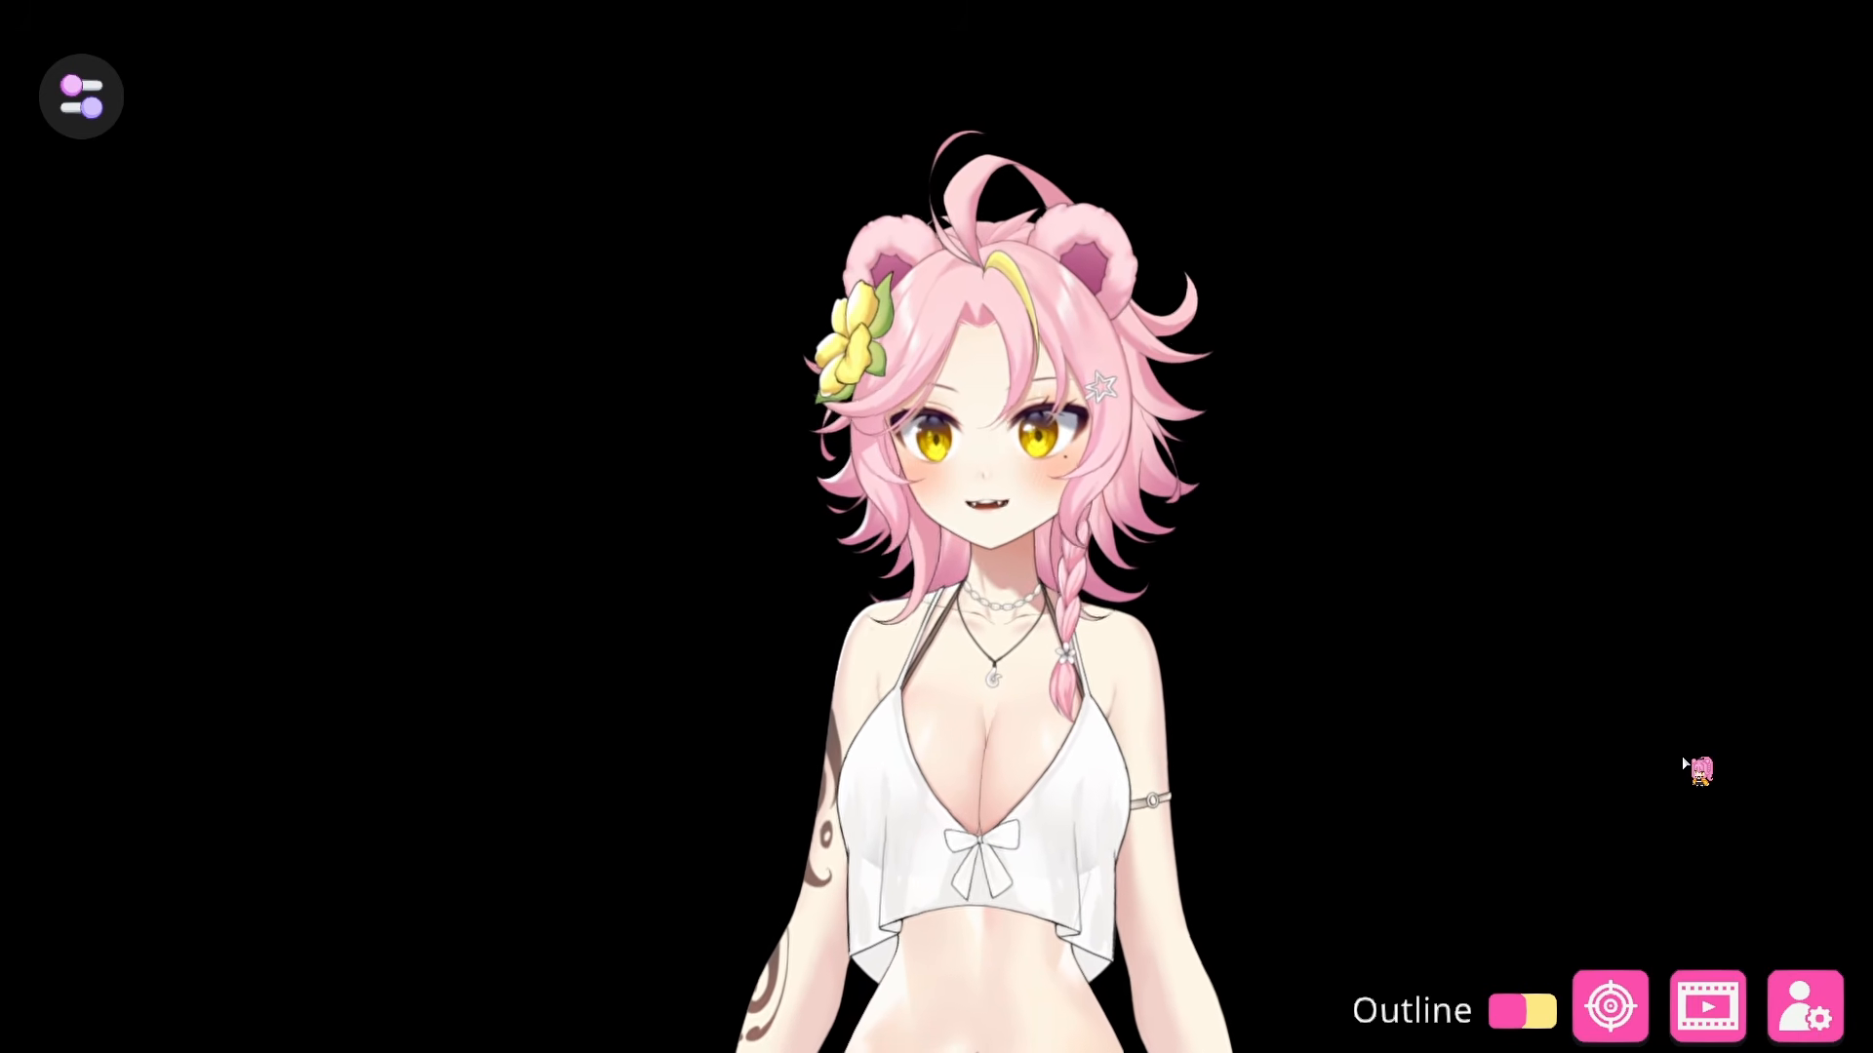
# Step: Open the Node-Manager and switch Advanced Mode off and back on
pyautogui.click(64, 88)
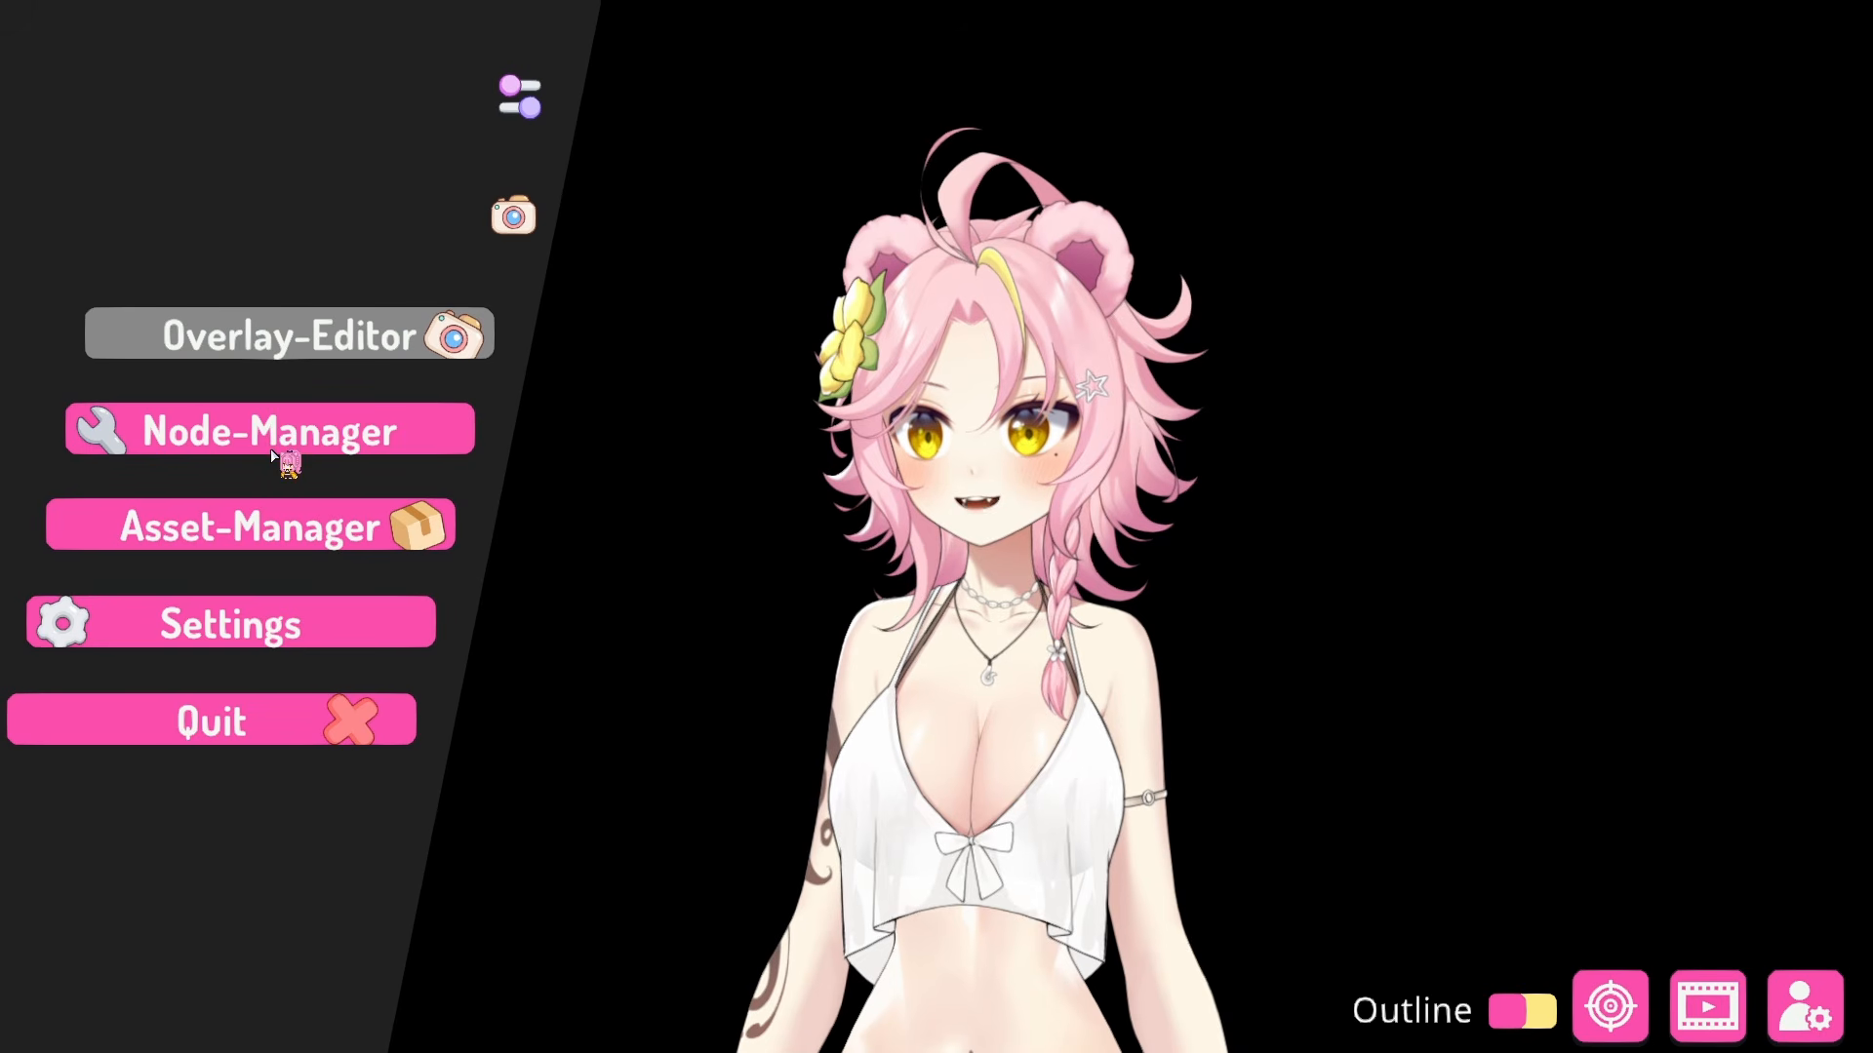
pyautogui.click(317, 450)
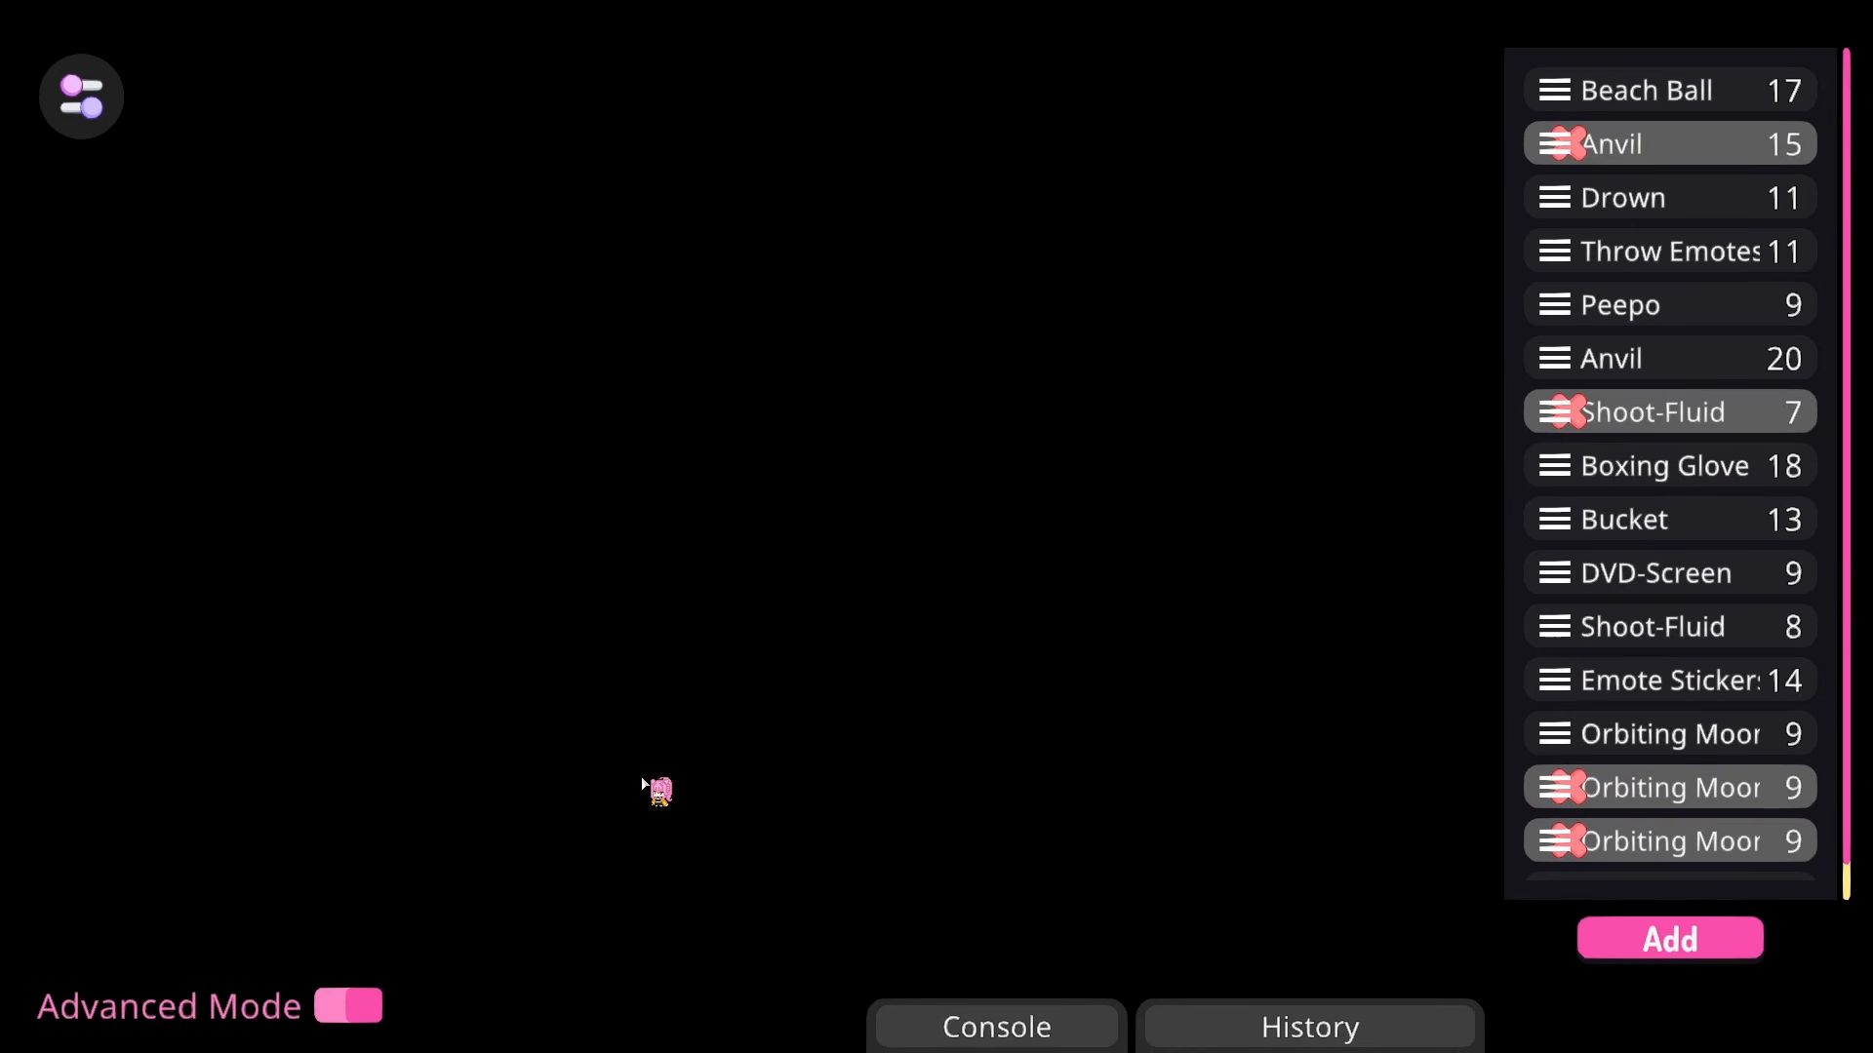
pyautogui.scroll(-1, 1638, 589)
pyautogui.scroll(1, 1639, 611)
pyautogui.scroll(-1, 1534, 652)
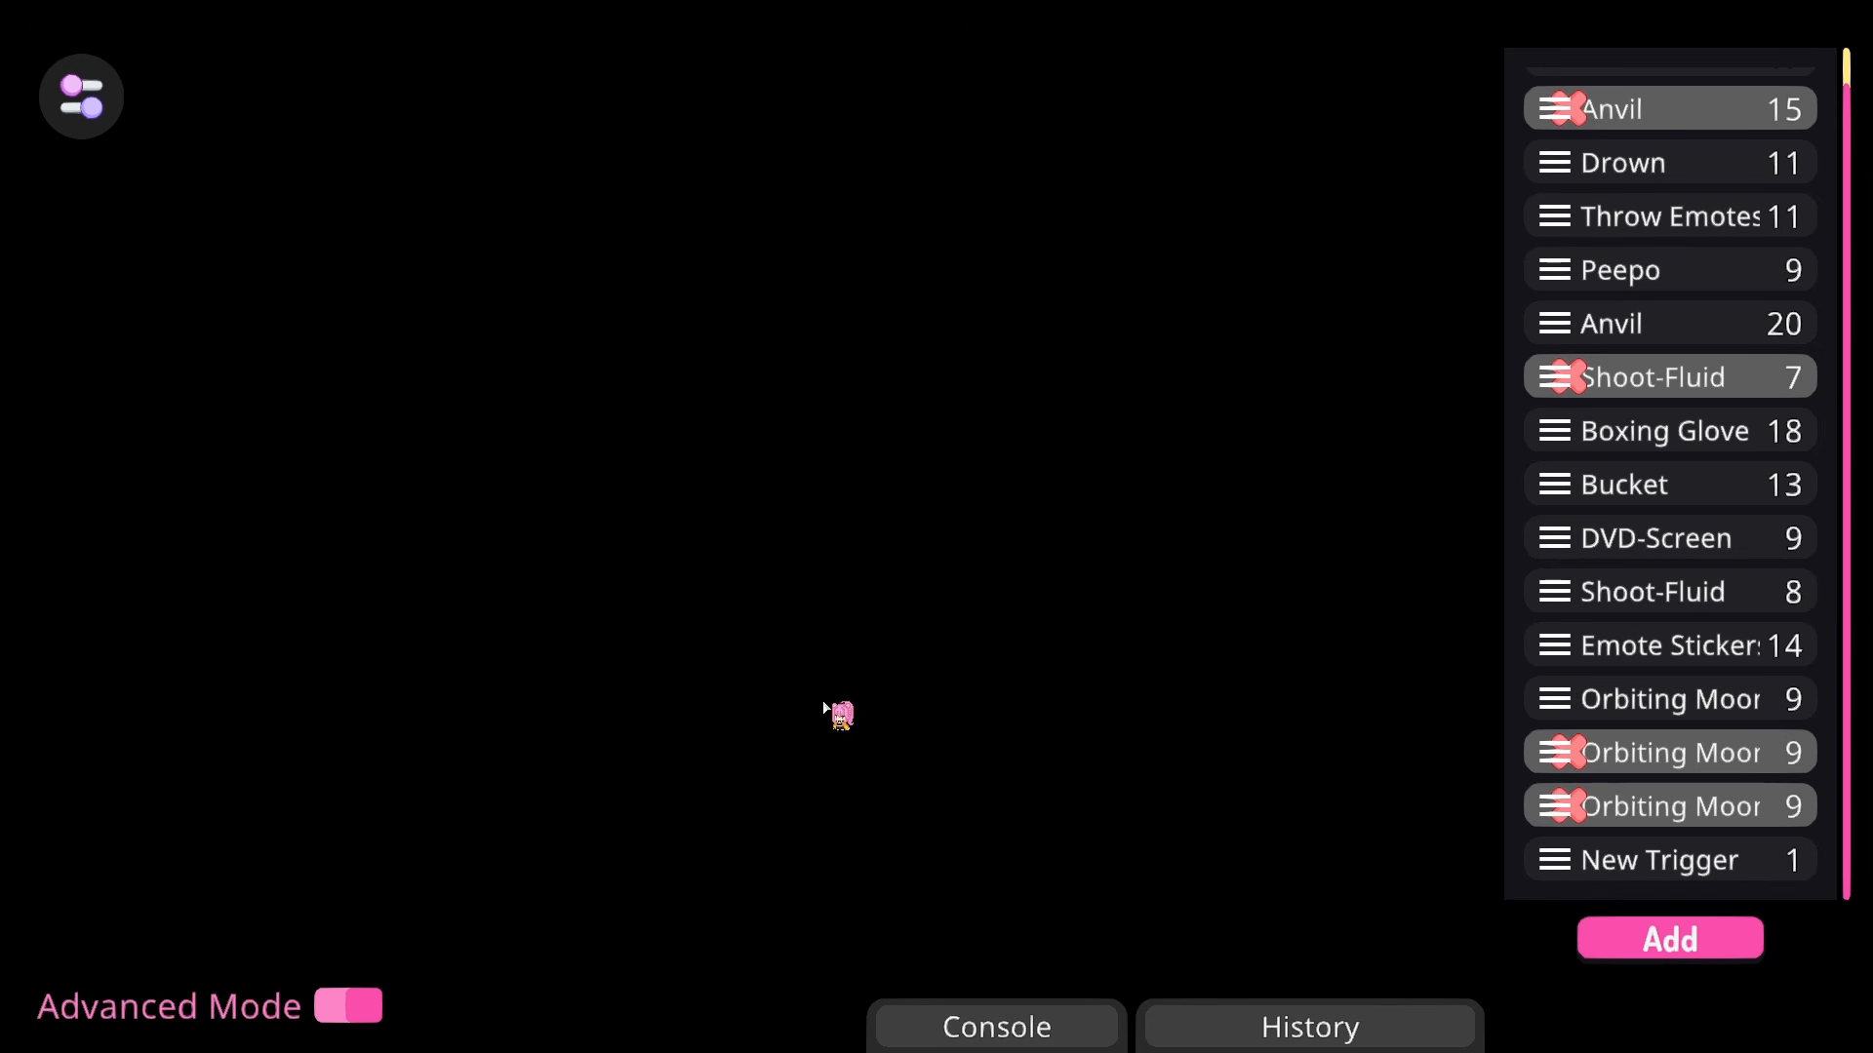
pyautogui.click(351, 1005)
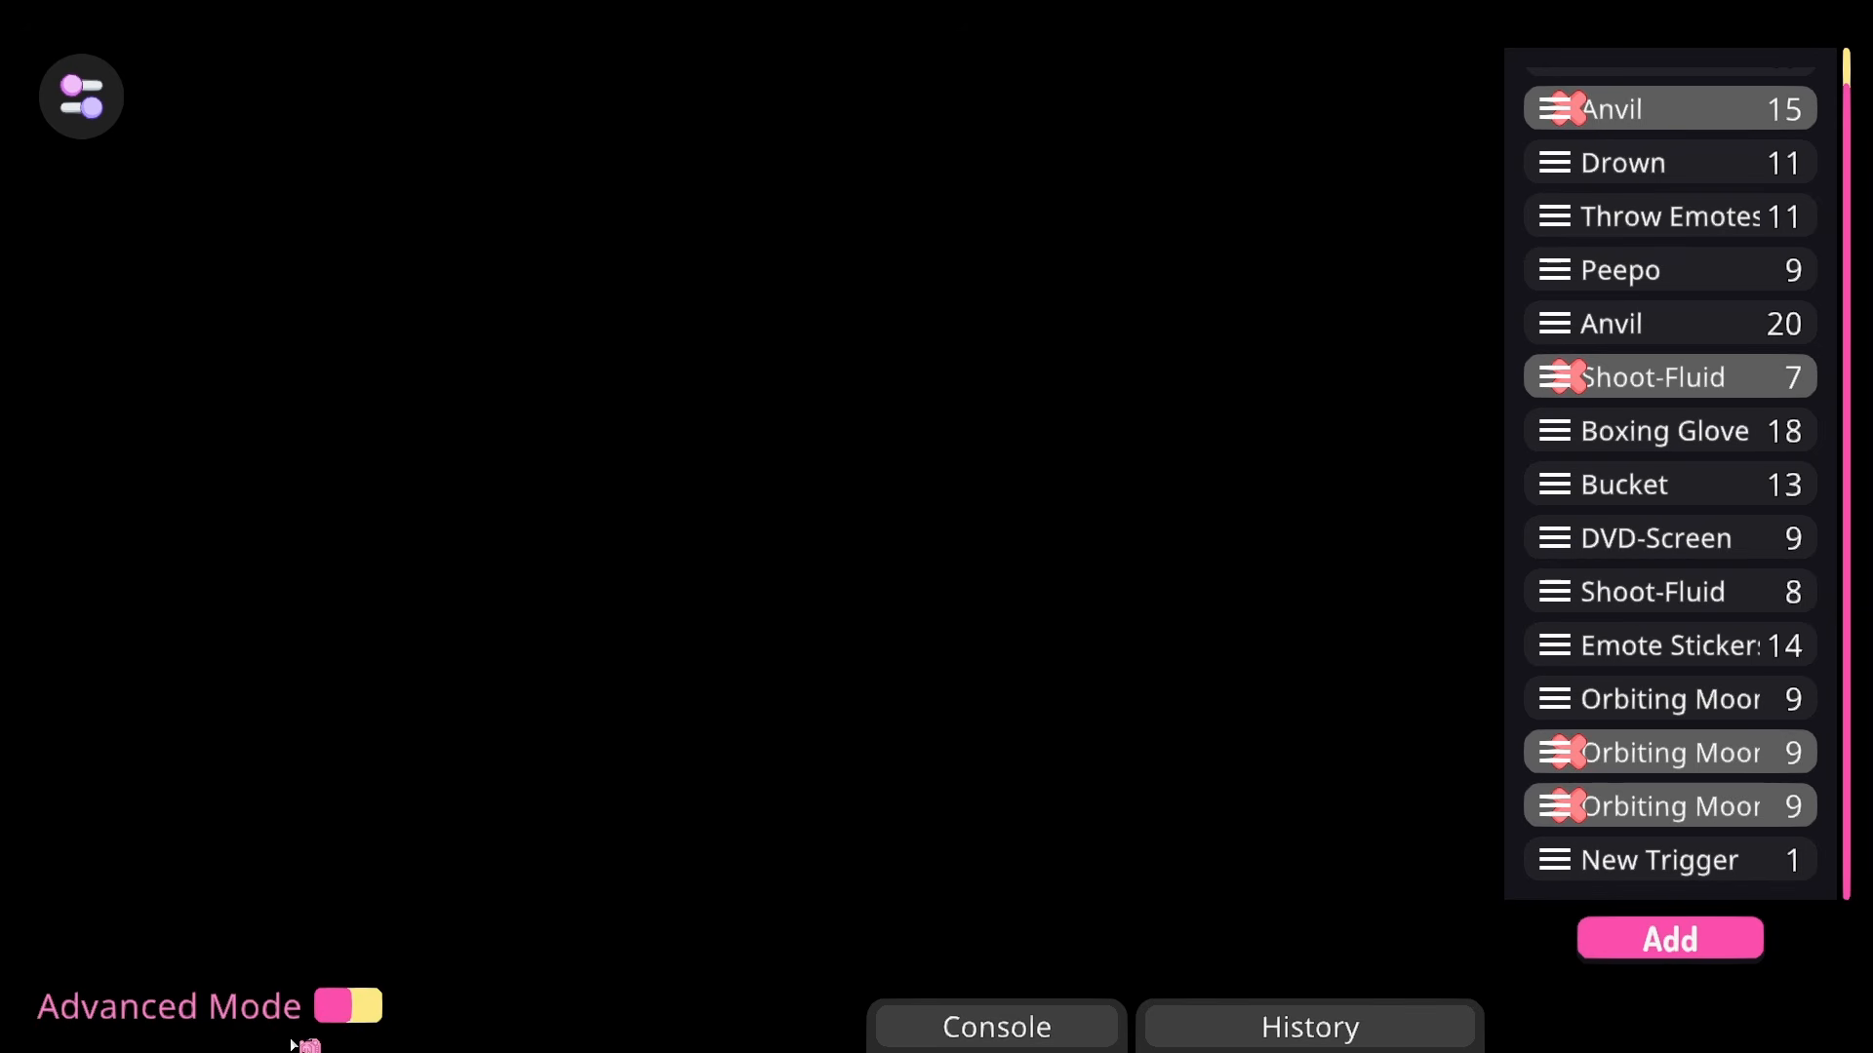
pyautogui.click(377, 1013)
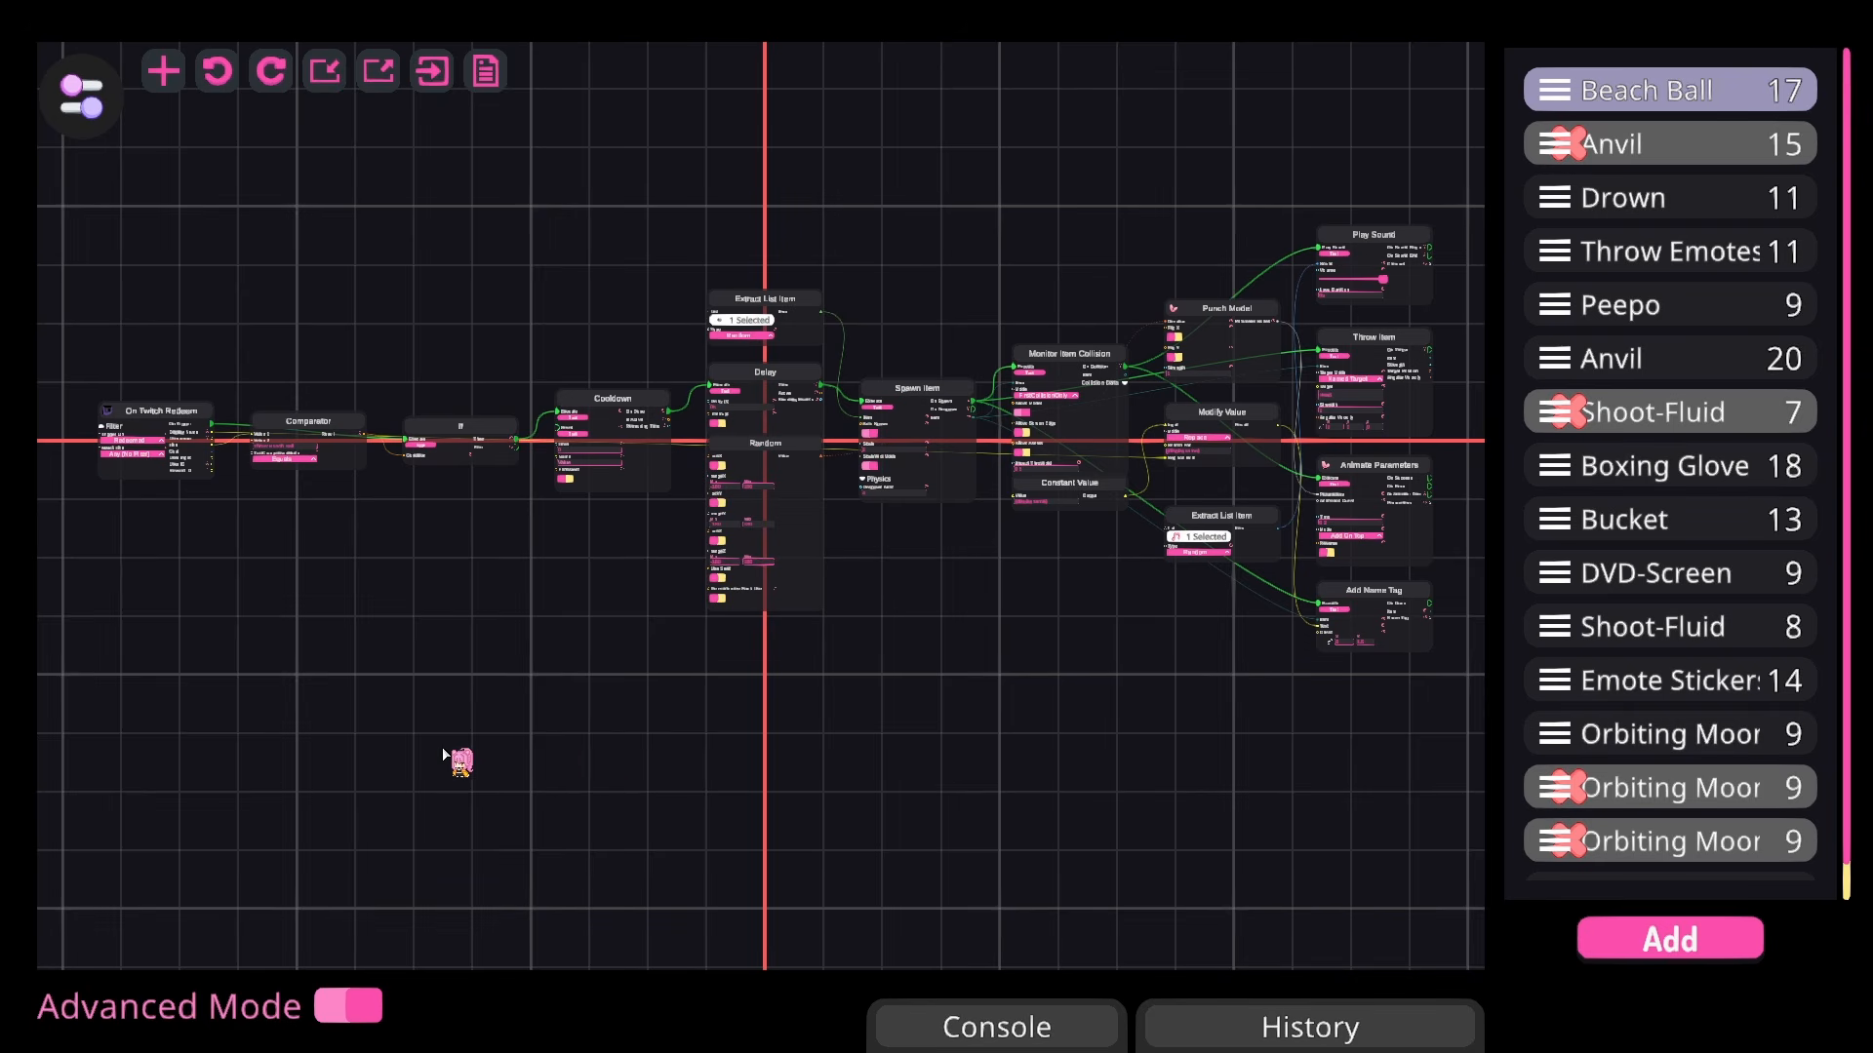
# Step: Examine the Beach Ball trigger's node graph from the Twitch redeem node through to the item, sound and name tag nodes
pyautogui.scroll(1, 406, 643)
pyautogui.moveTo(405, 639); pyautogui.dragTo(445, 685)
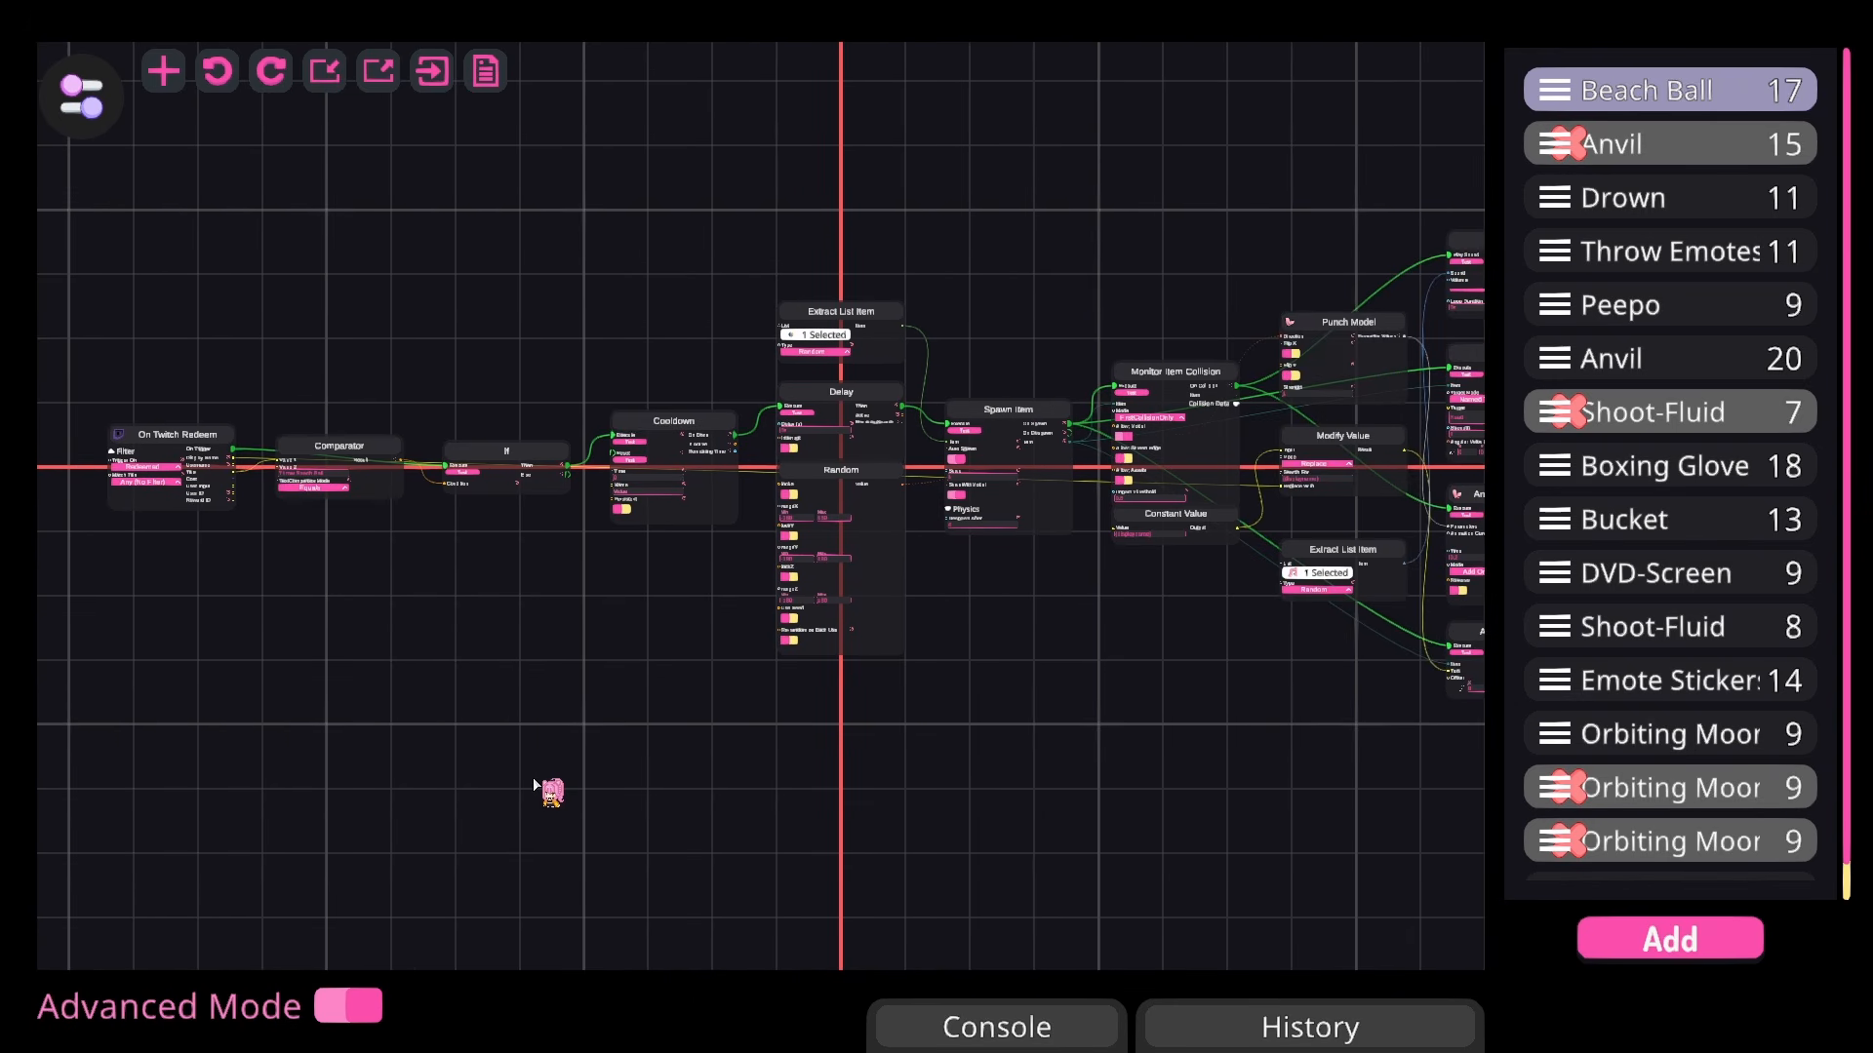
pyautogui.scroll(2, 434, 766)
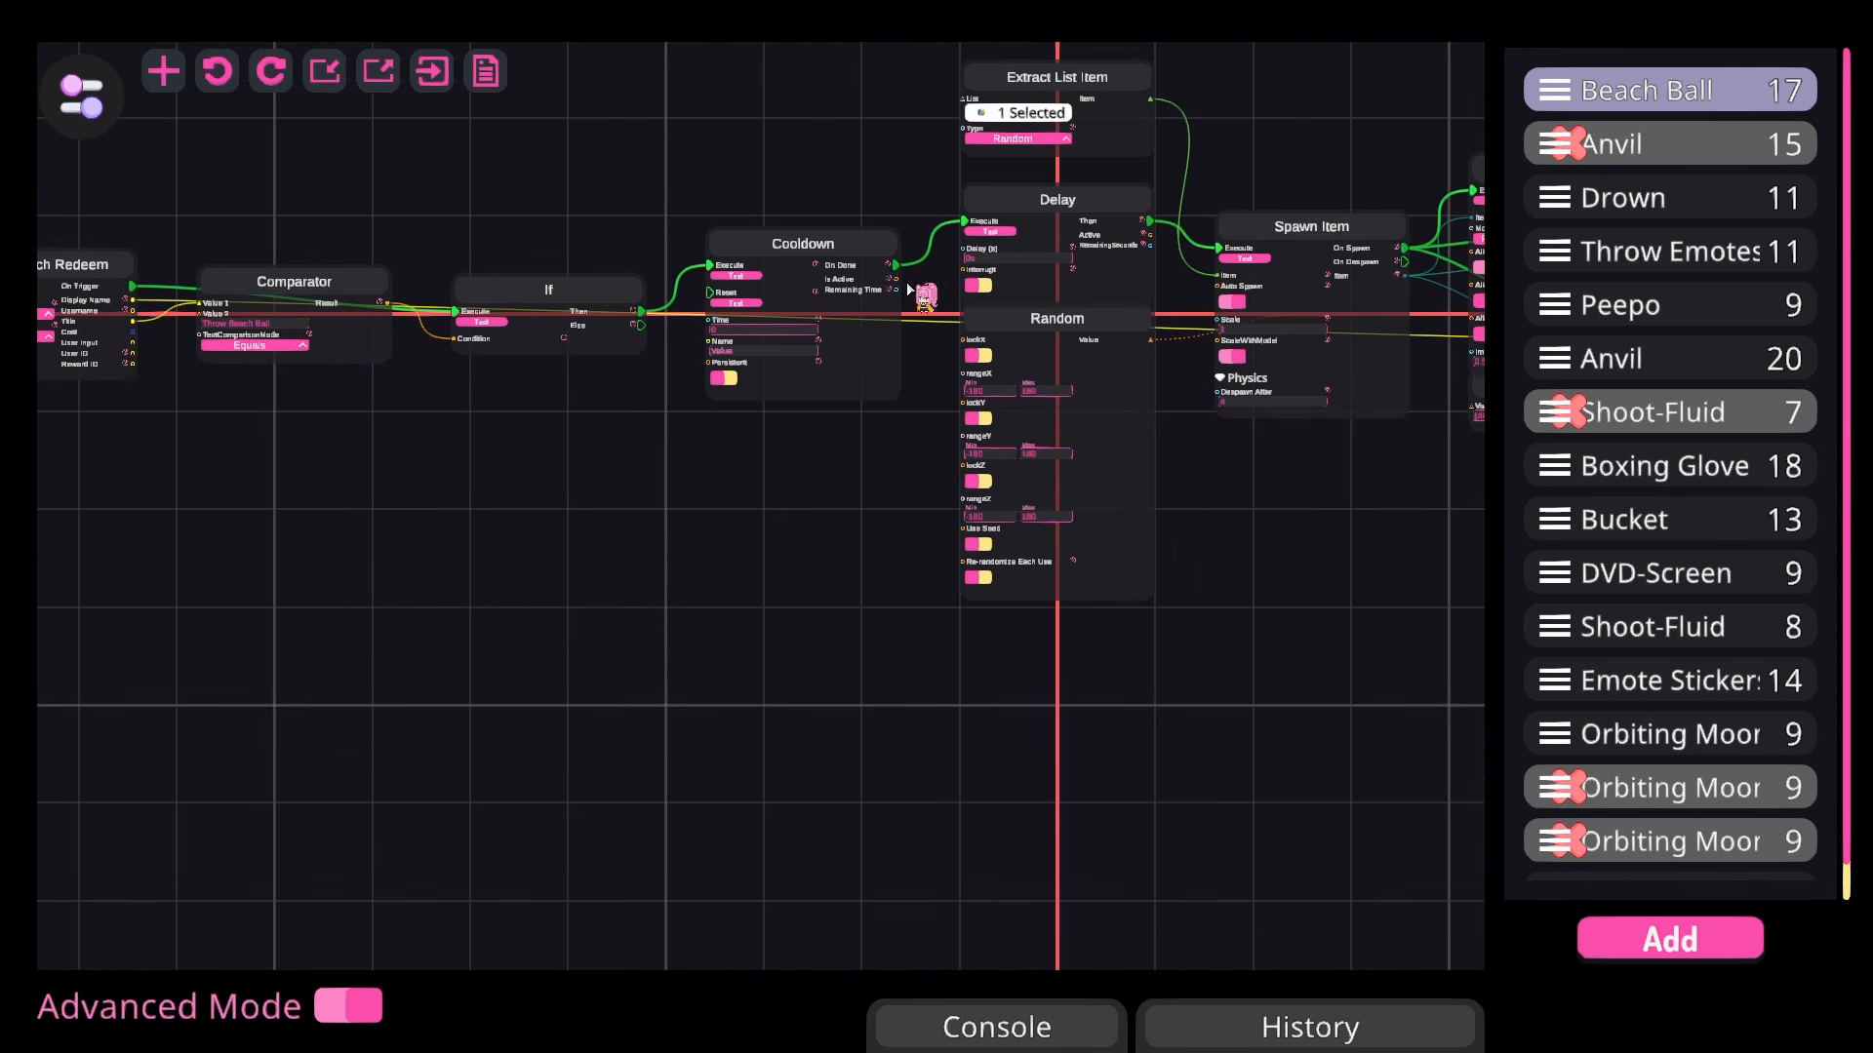
pyautogui.moveTo(673, 749); pyautogui.dragTo(206, 788)
pyautogui.moveTo(941, 786); pyautogui.dragTo(1026, 835)
pyautogui.scroll(-3, 577, 829)
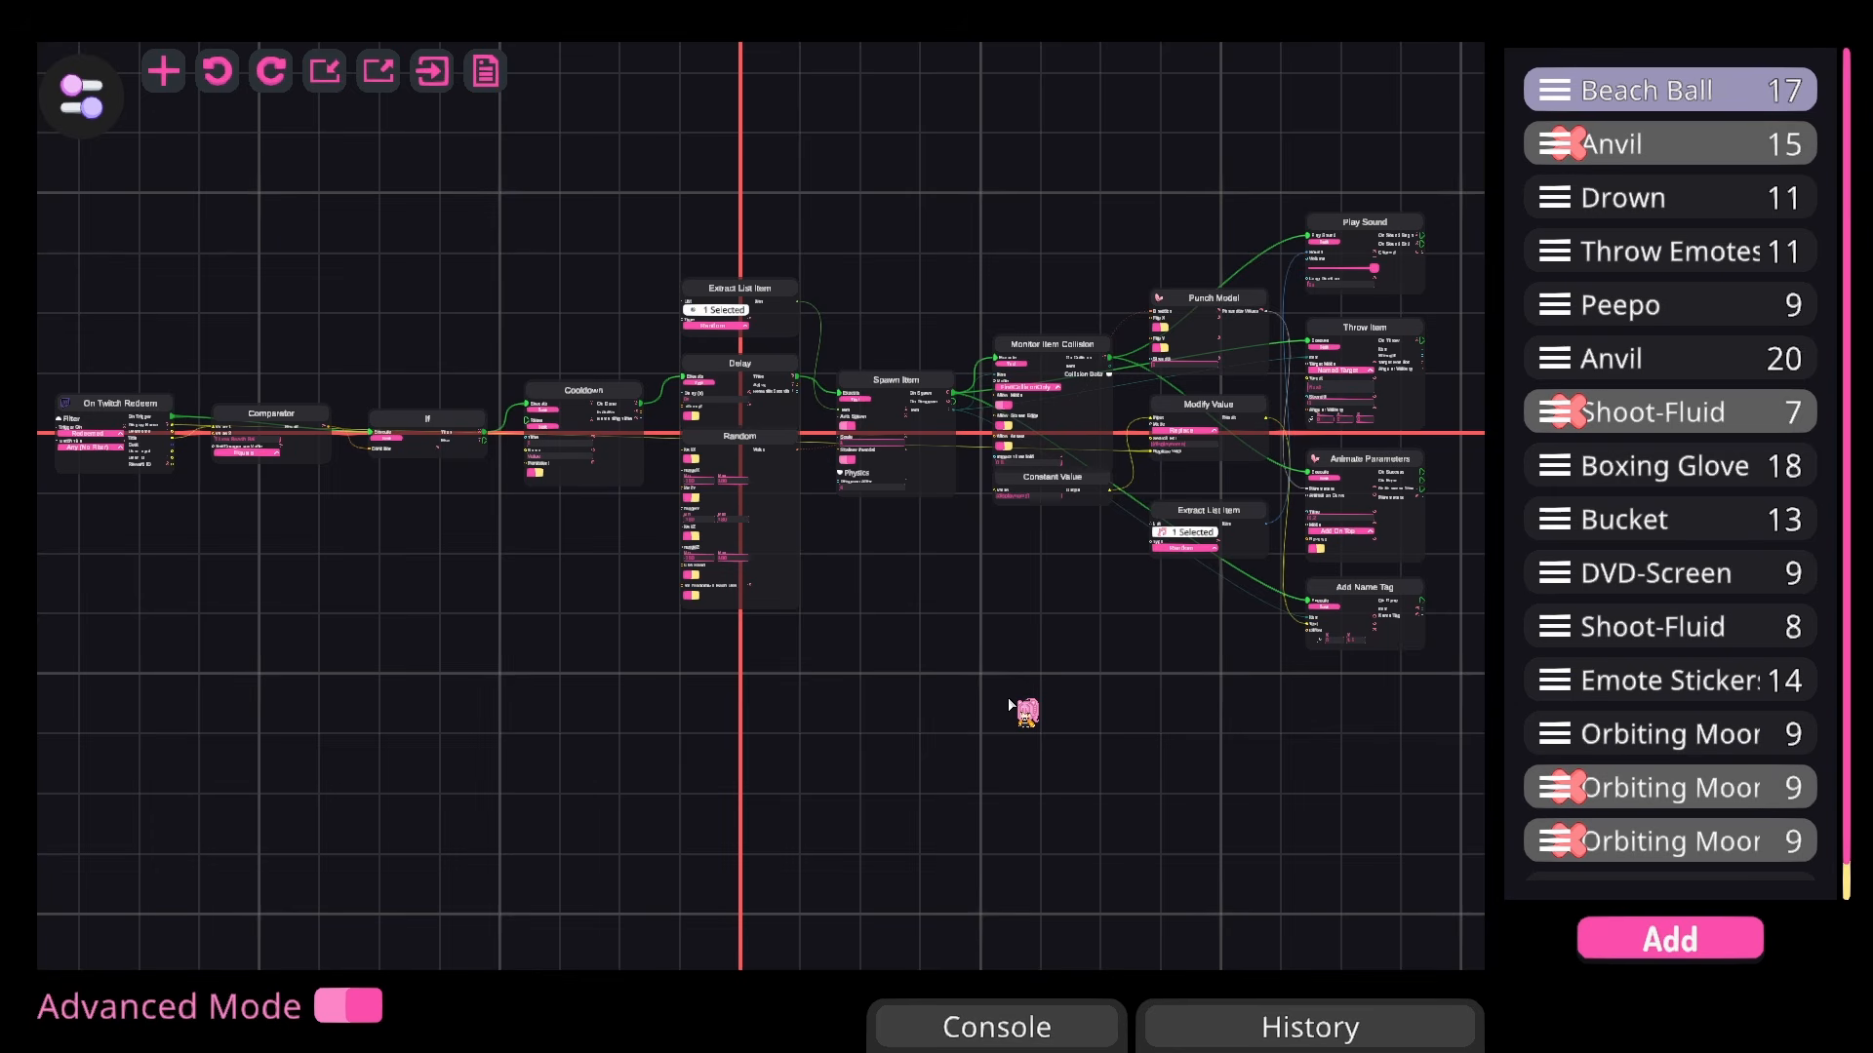
# Step: Start a new trigger with the Setup-Wizard and choose Twitch's On Channel Point Redeem as its trigger event
pyautogui.click(1680, 950)
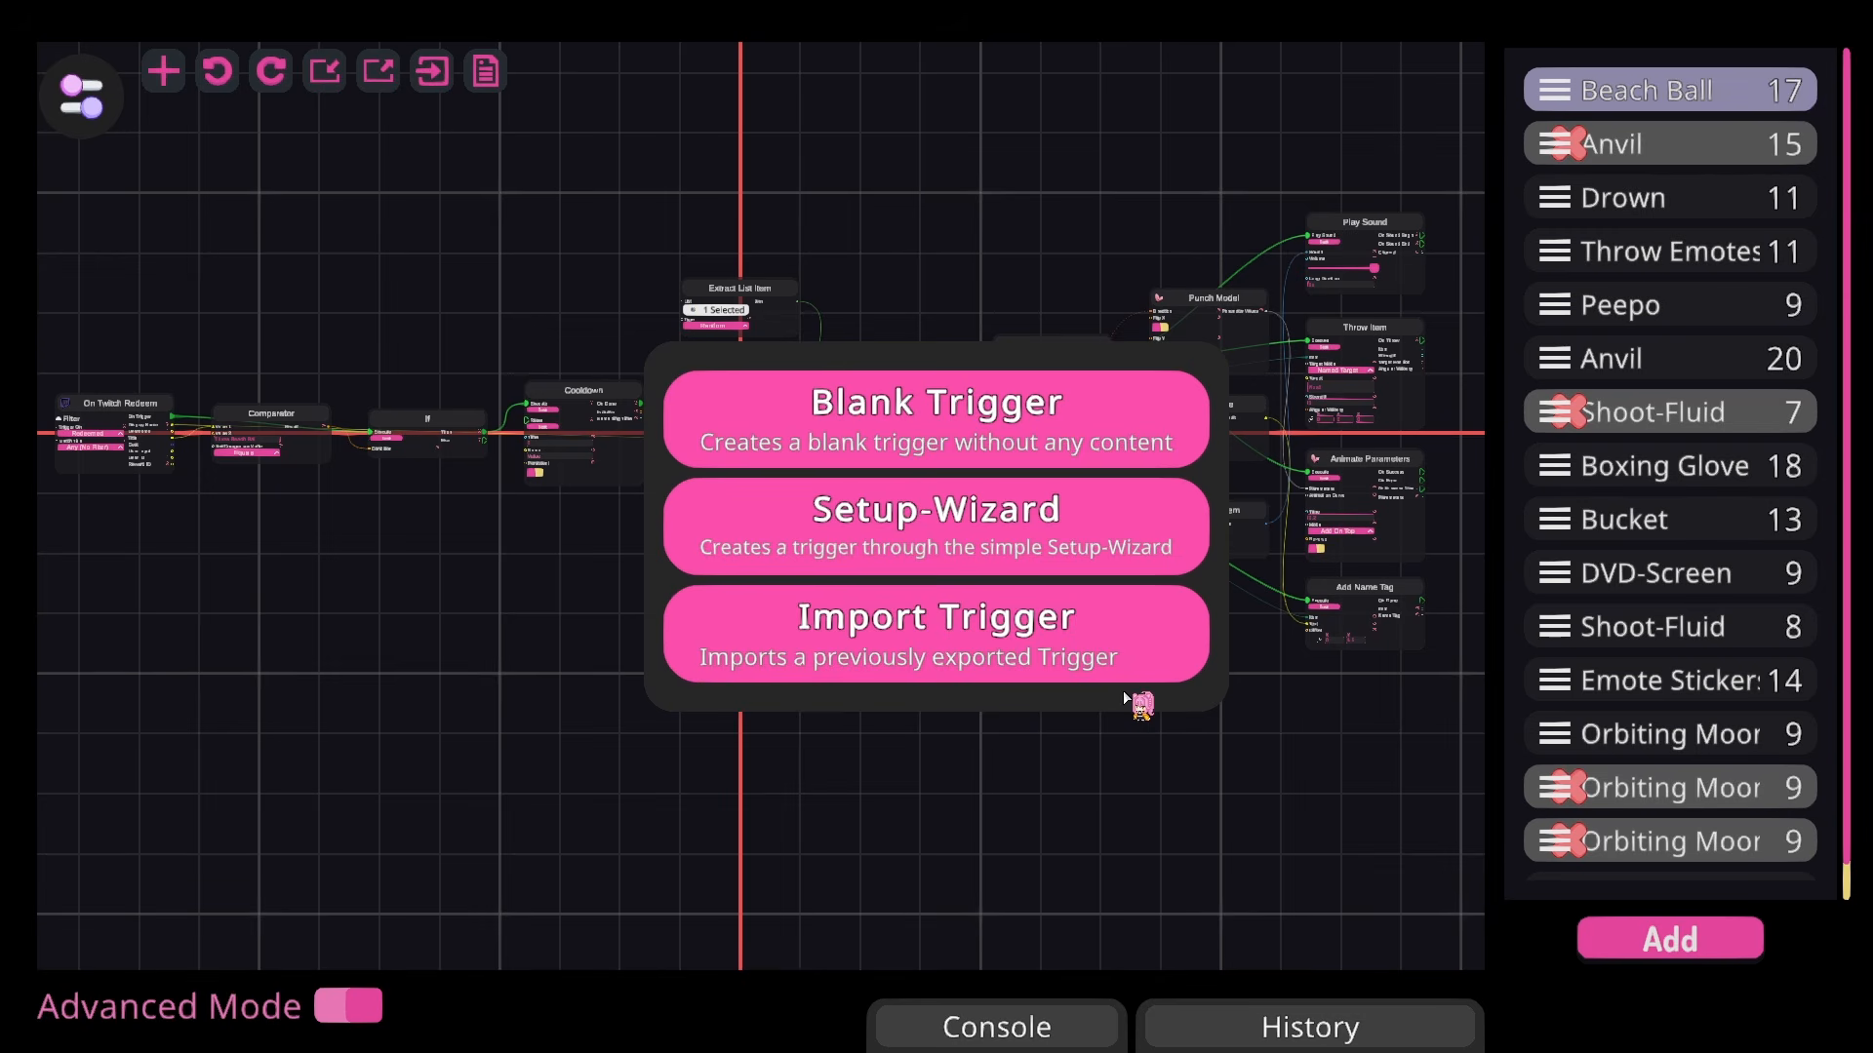
pyautogui.click(1126, 530)
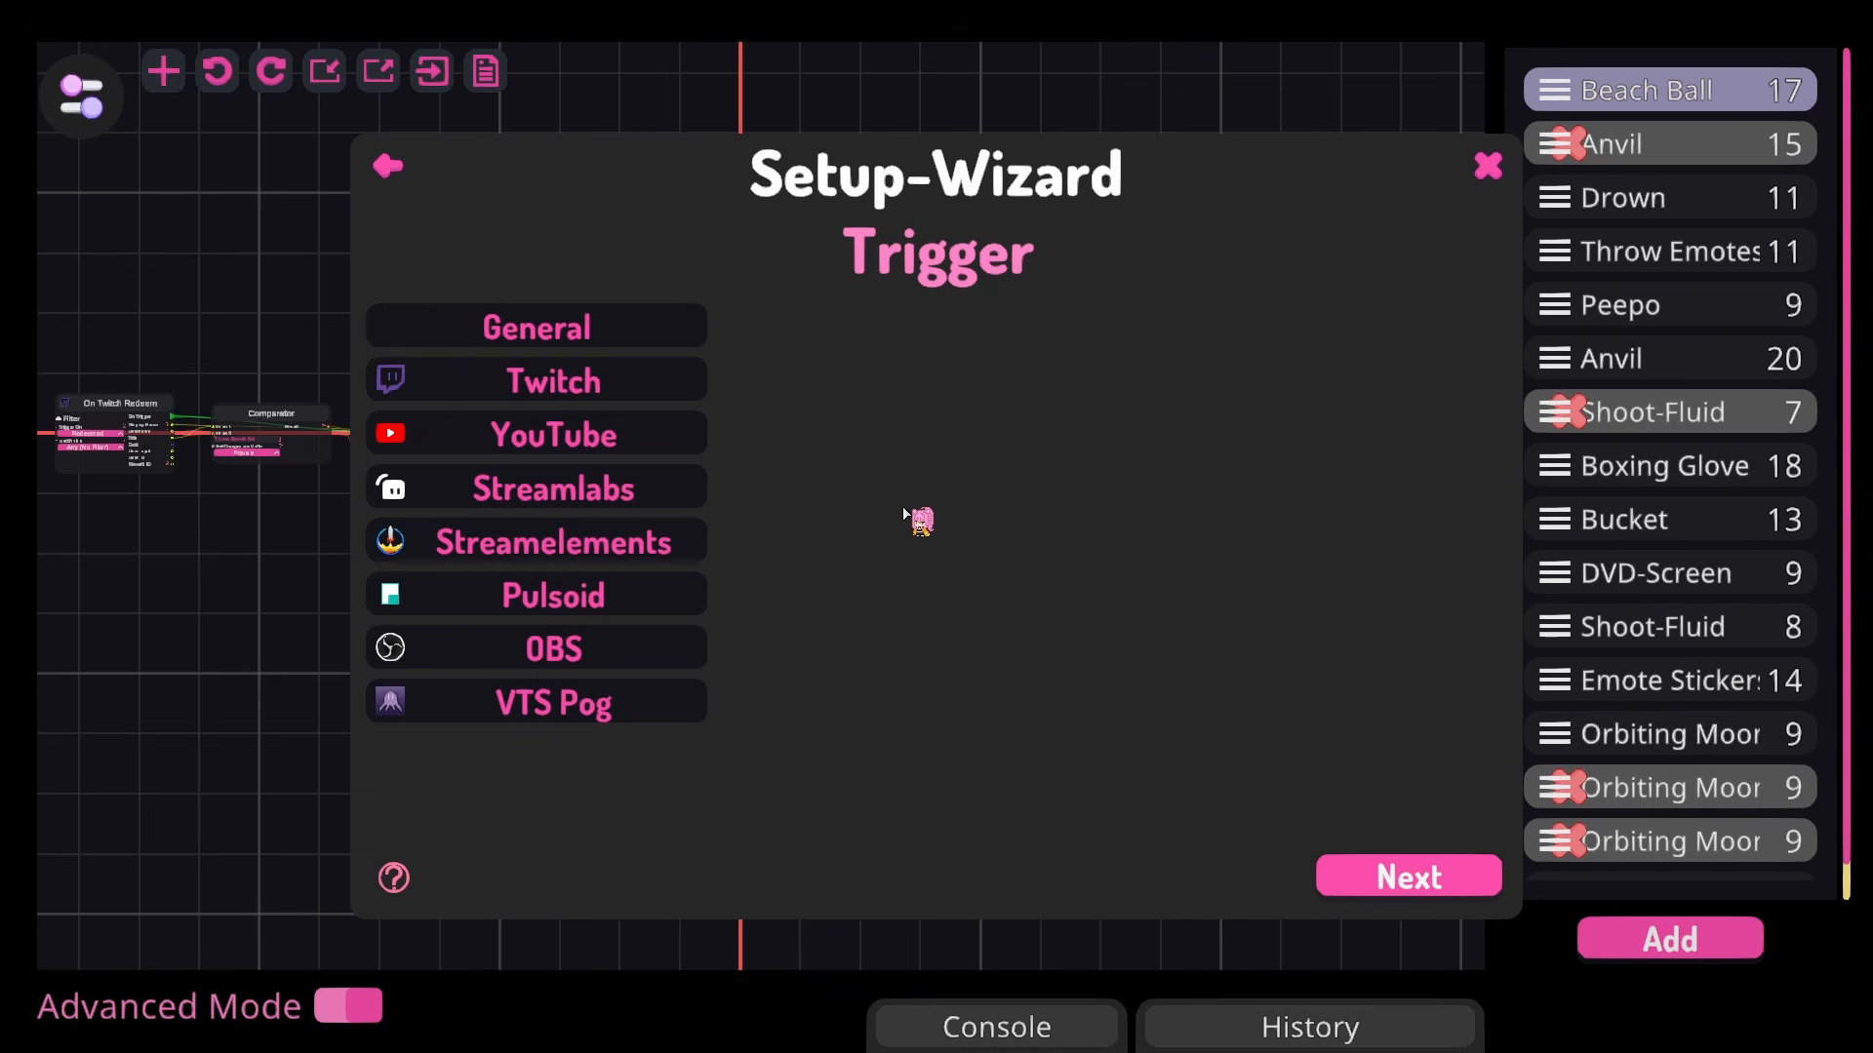
pyautogui.click(539, 387)
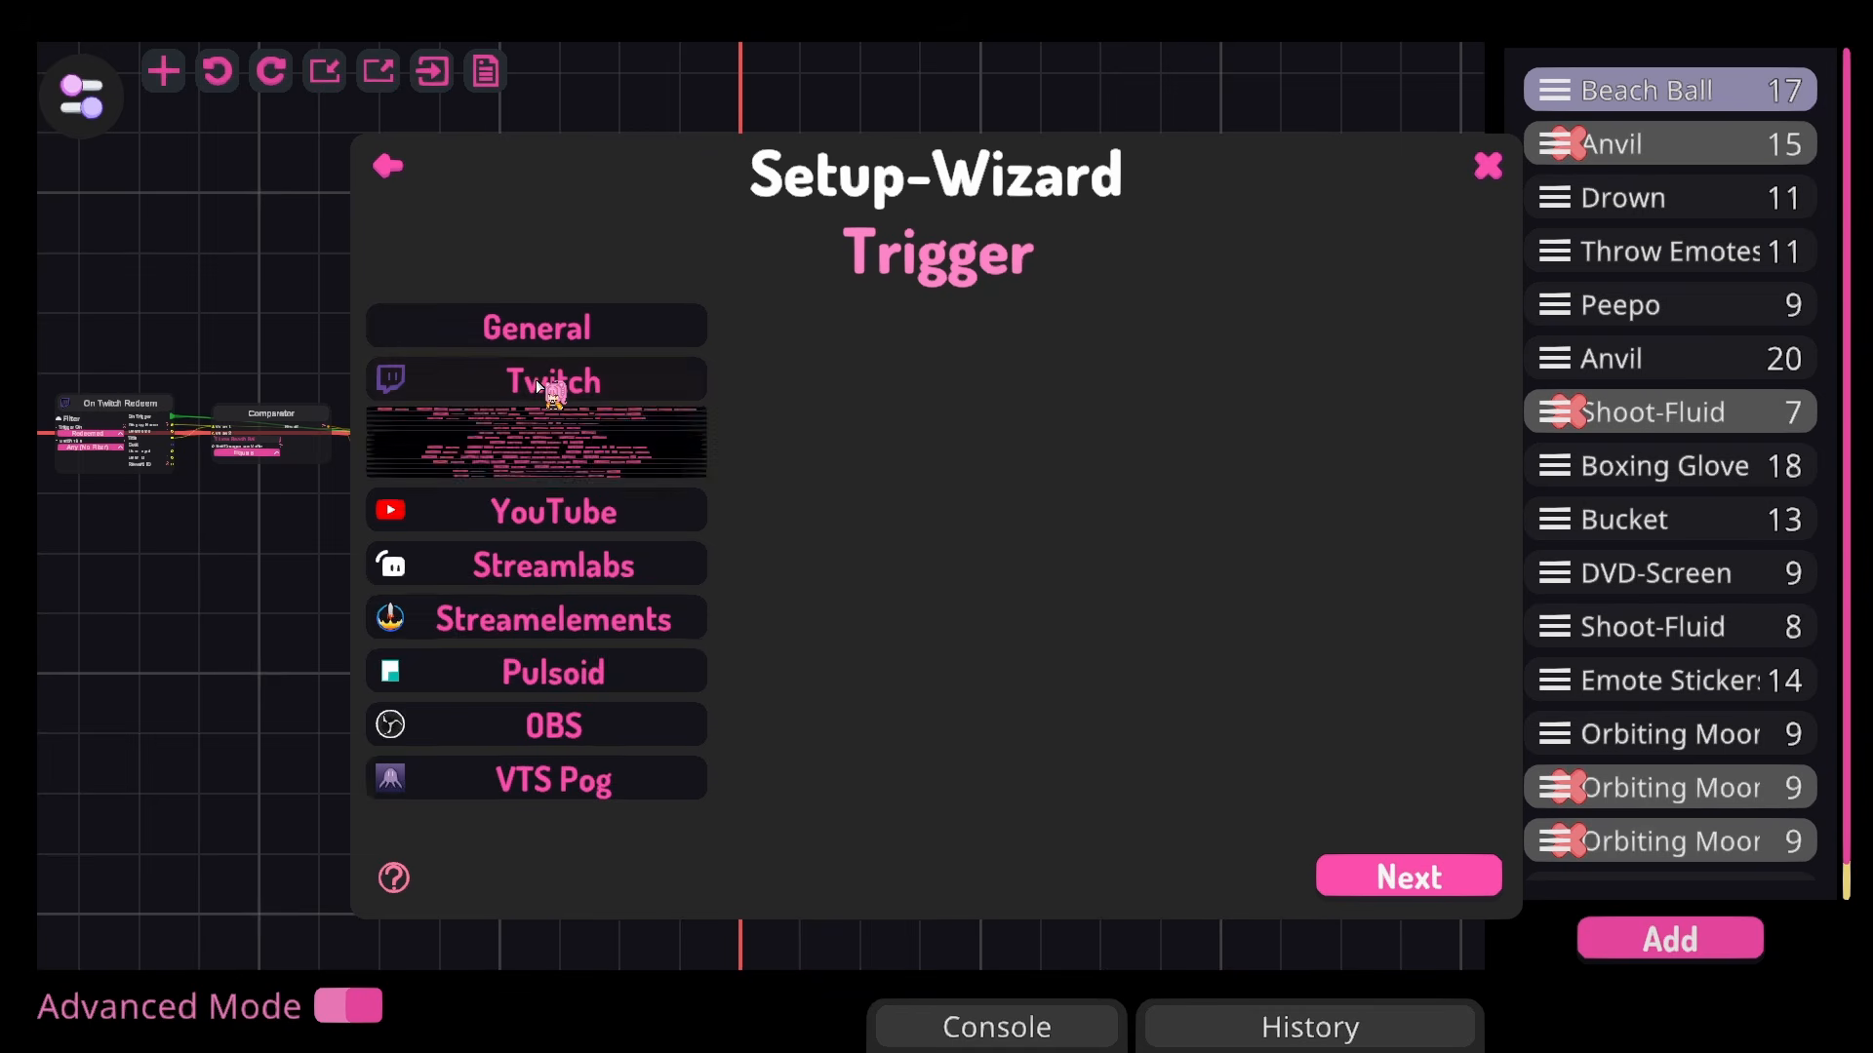
pyautogui.scroll(-2, 651, 509)
pyautogui.scroll(-2, 651, 509)
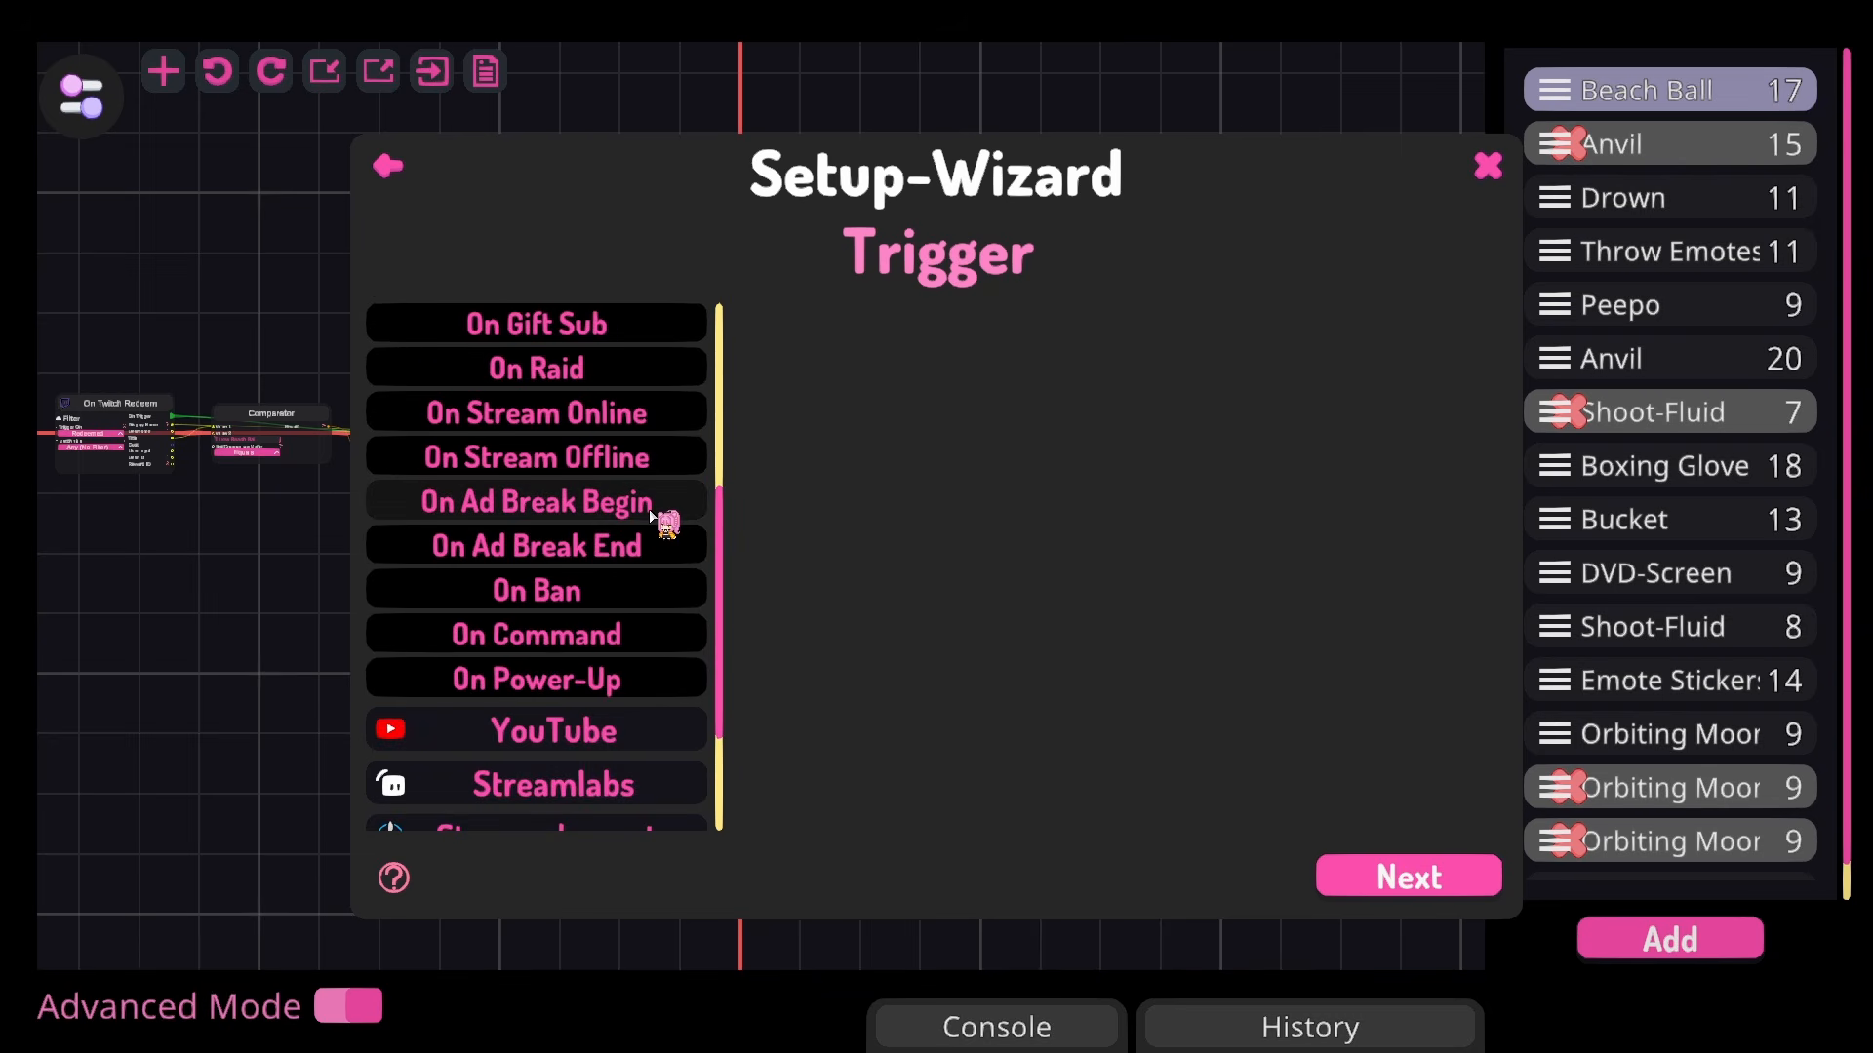
pyautogui.scroll(2, 658, 531)
pyautogui.scroll(2, 624, 478)
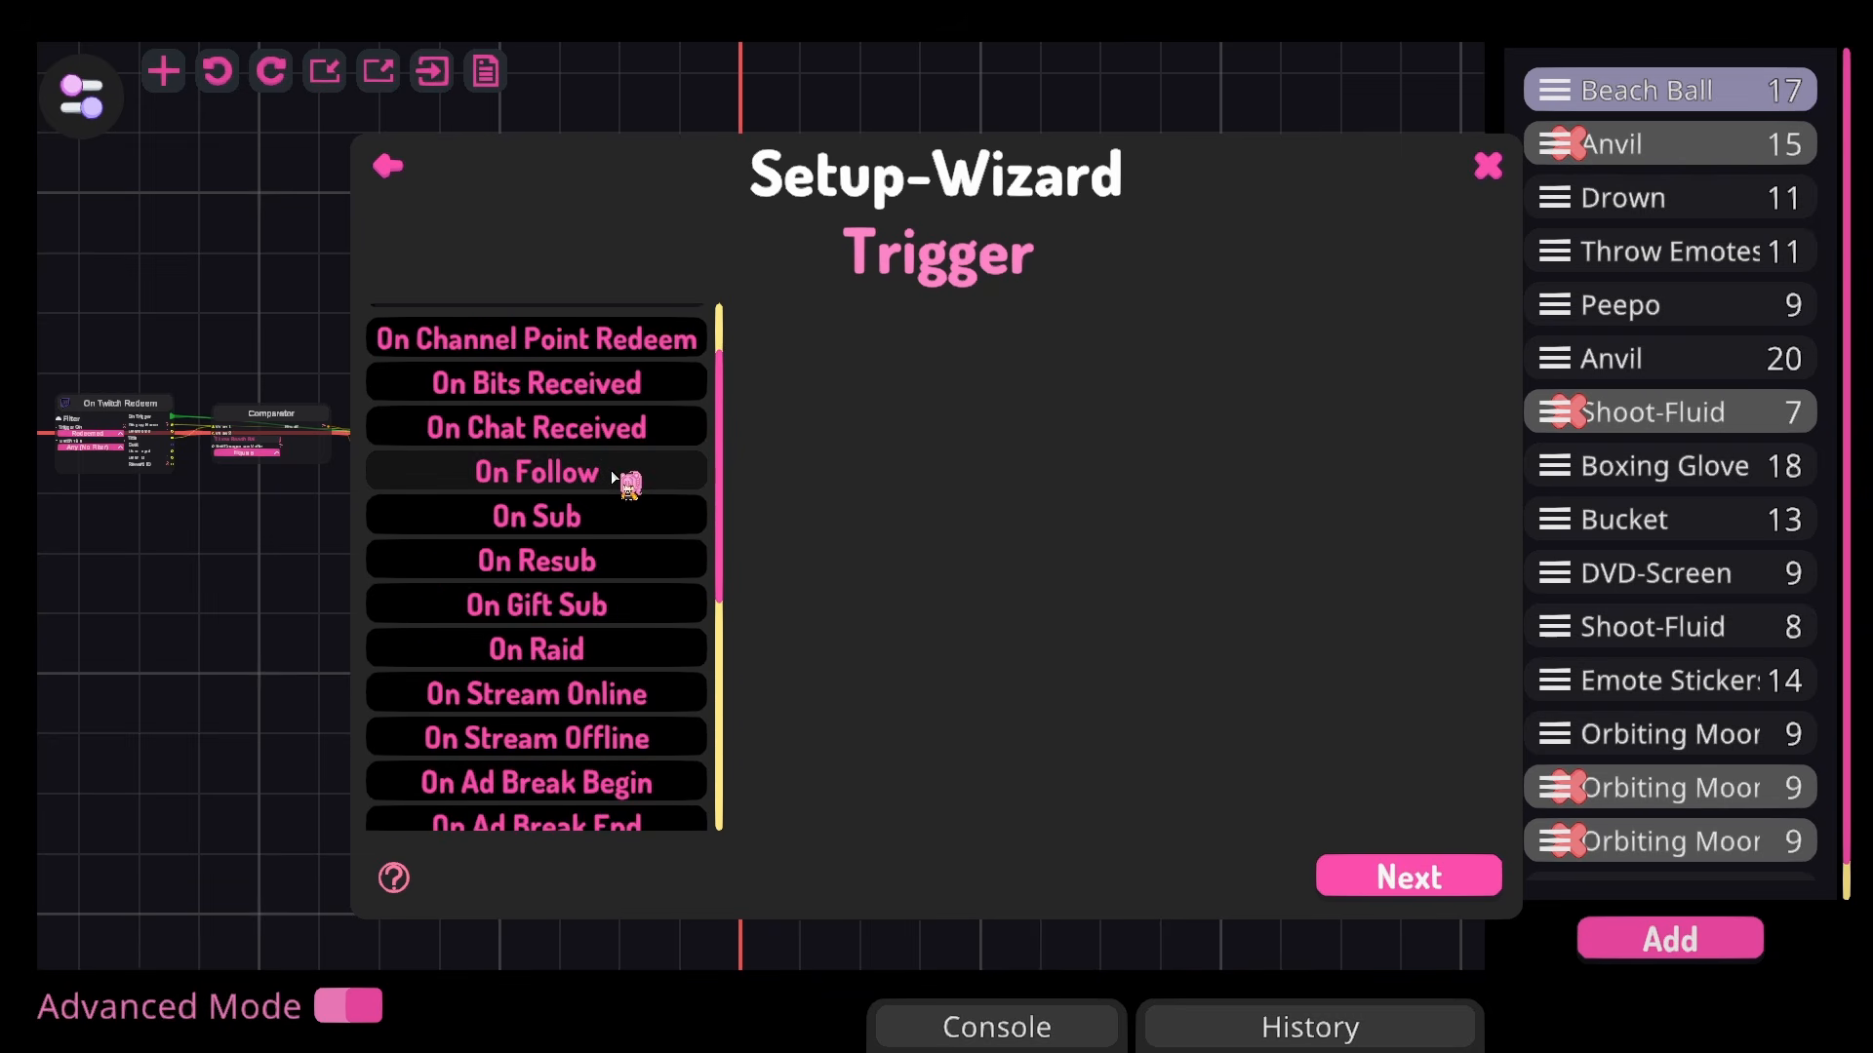
pyautogui.click(618, 441)
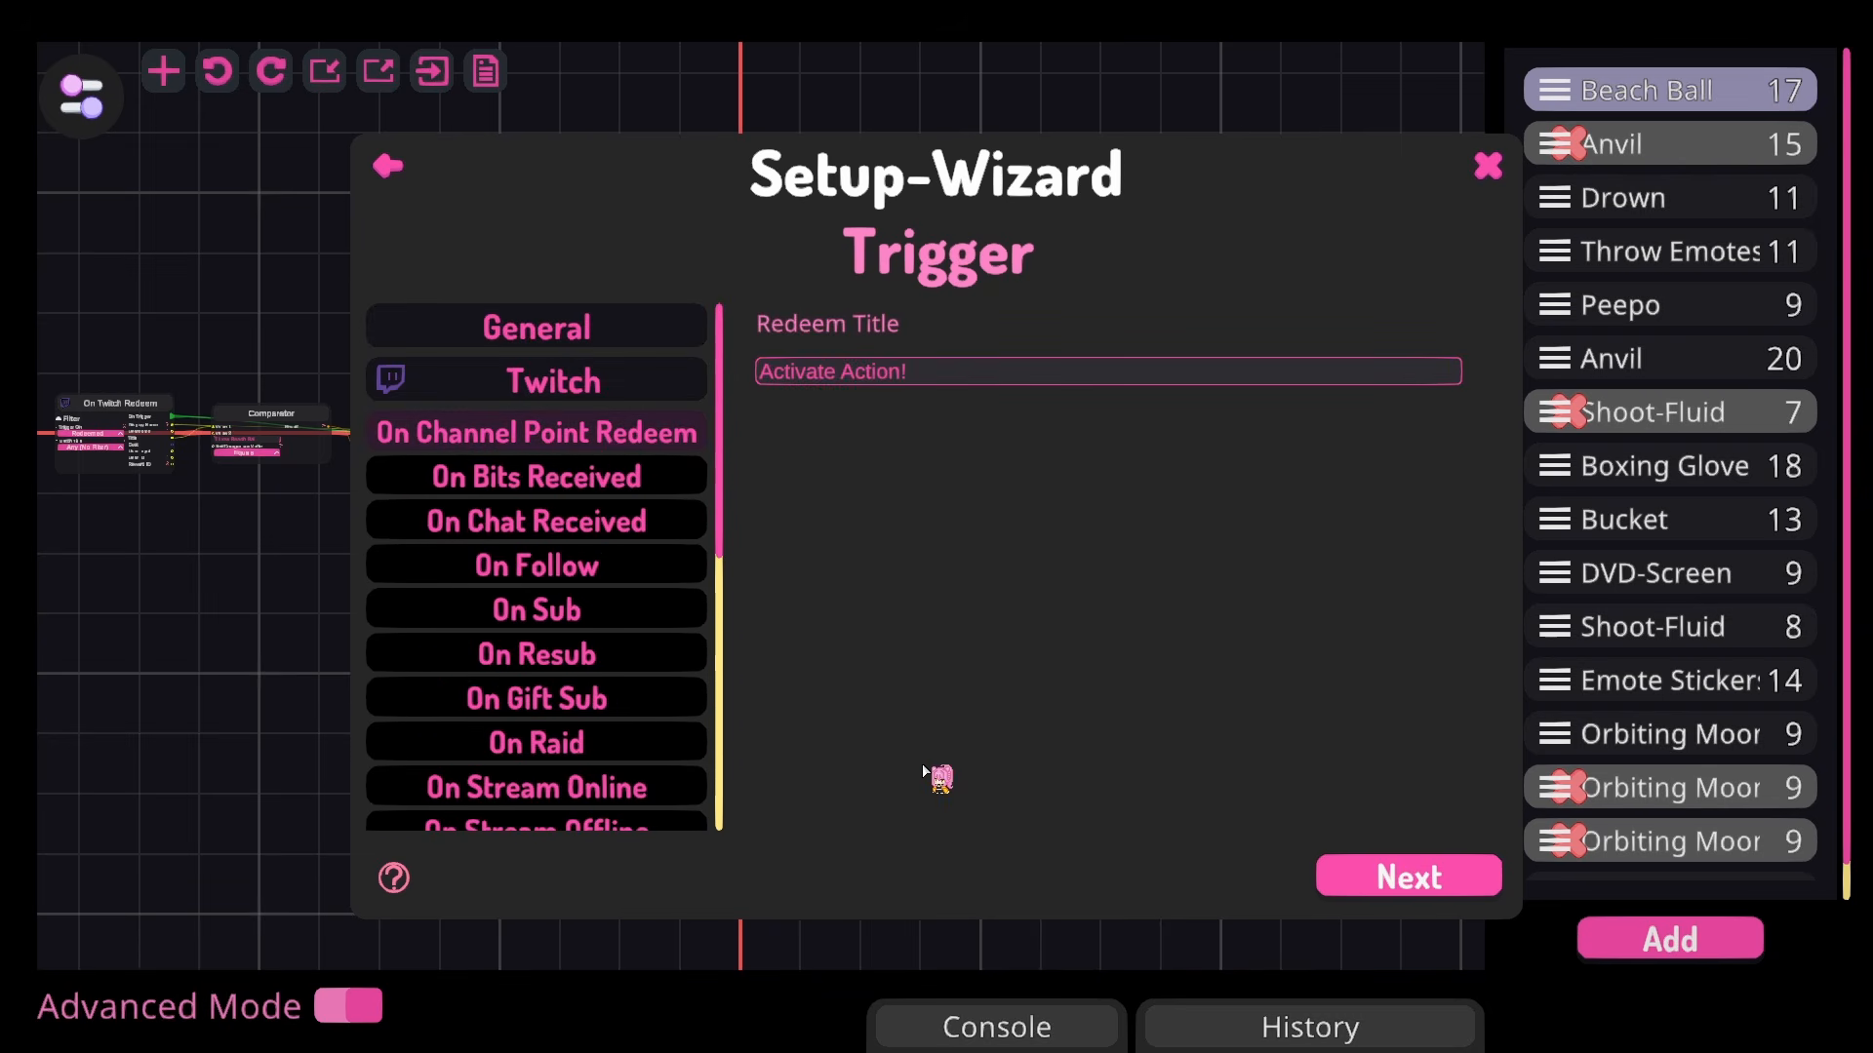
# Step: Replace the default redeem title and continue to the wizard's Action page
pyautogui.click(946, 378)
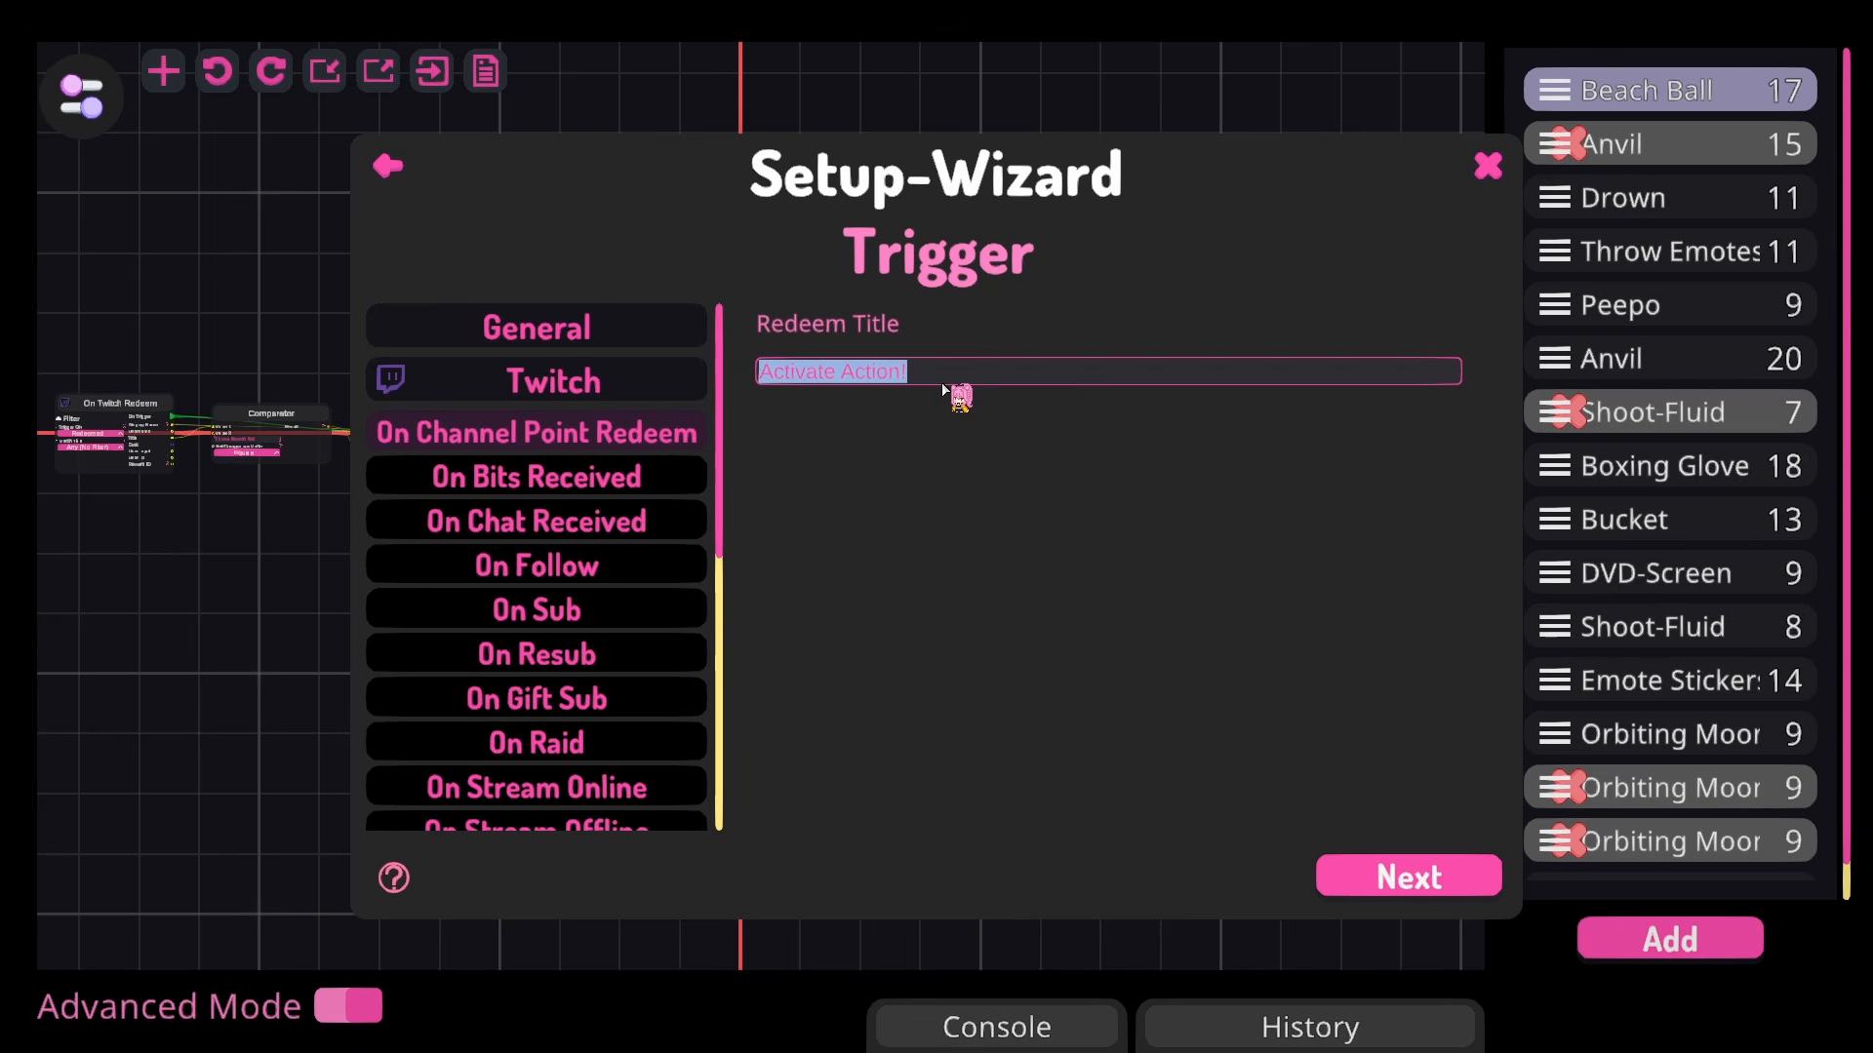
pyautogui.write('Thr')
pyautogui.press('Return')
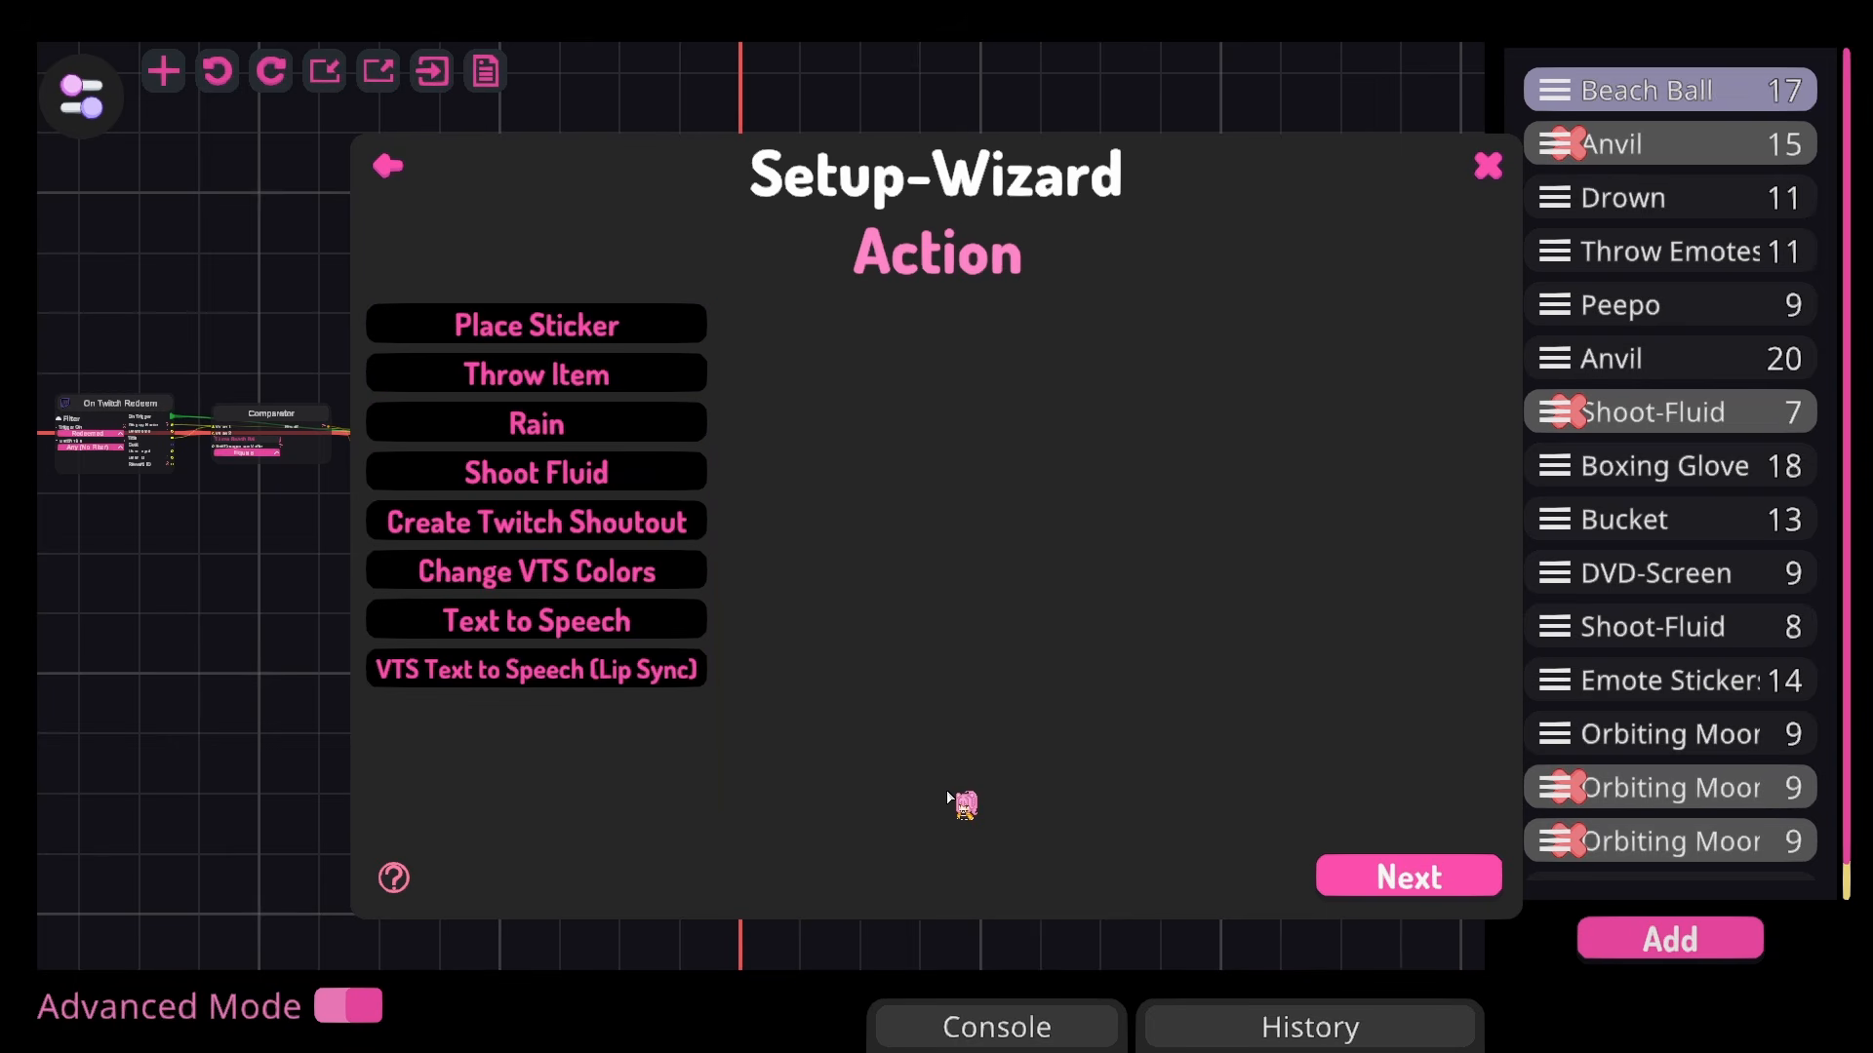
# Step: Choose Throw Item as the action and select Test Gif as its asset
pyautogui.click(611, 381)
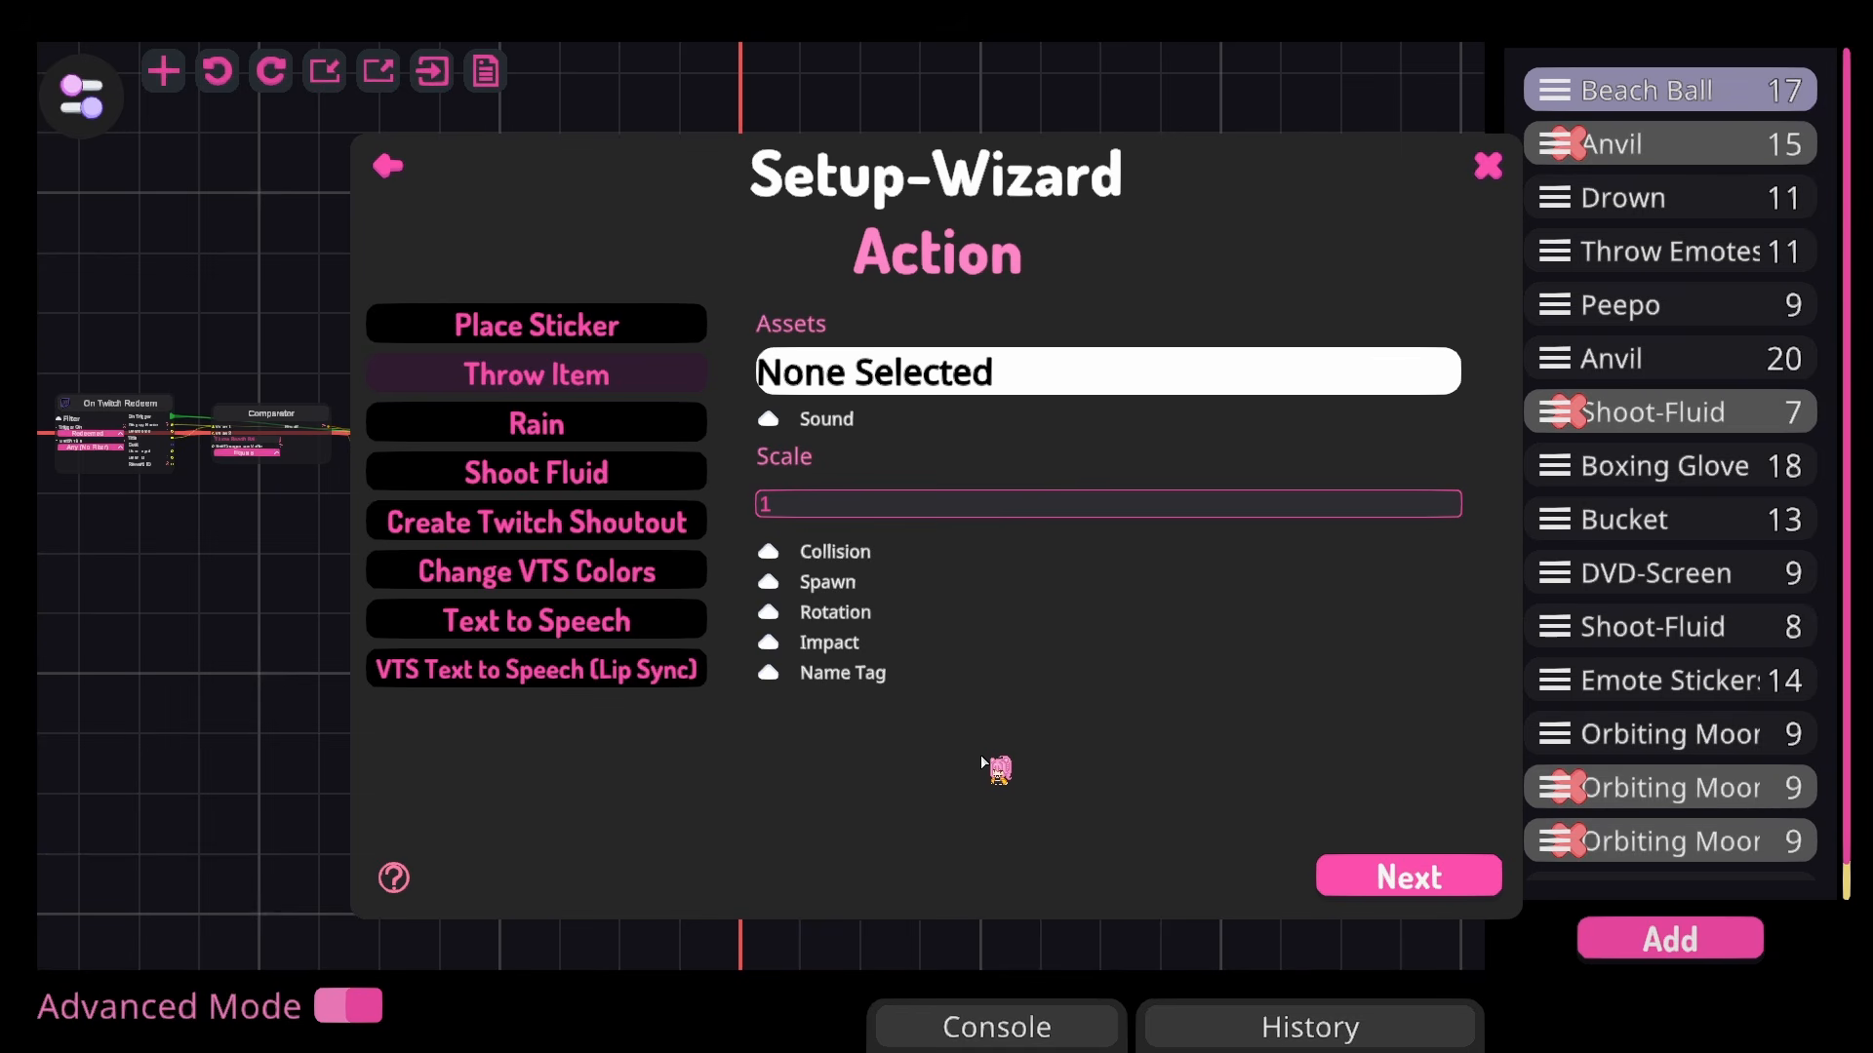
pyautogui.click(956, 375)
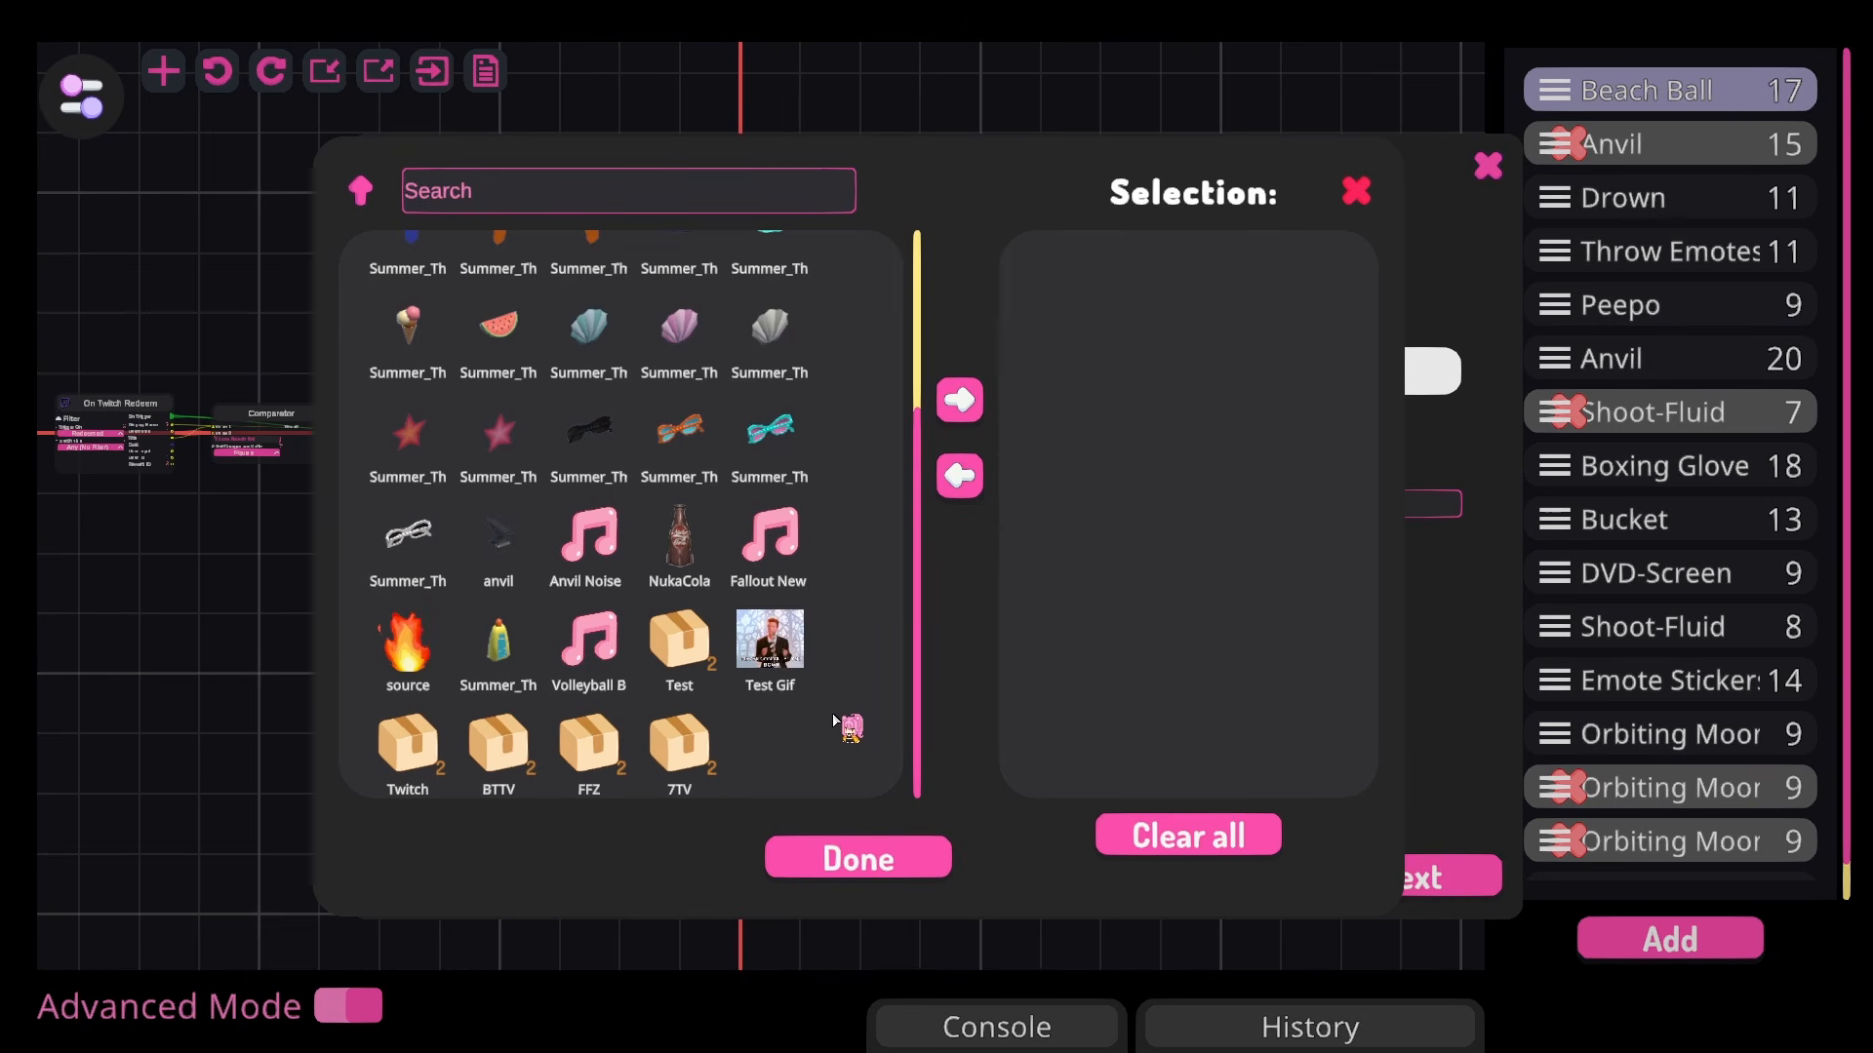
pyautogui.click(798, 629)
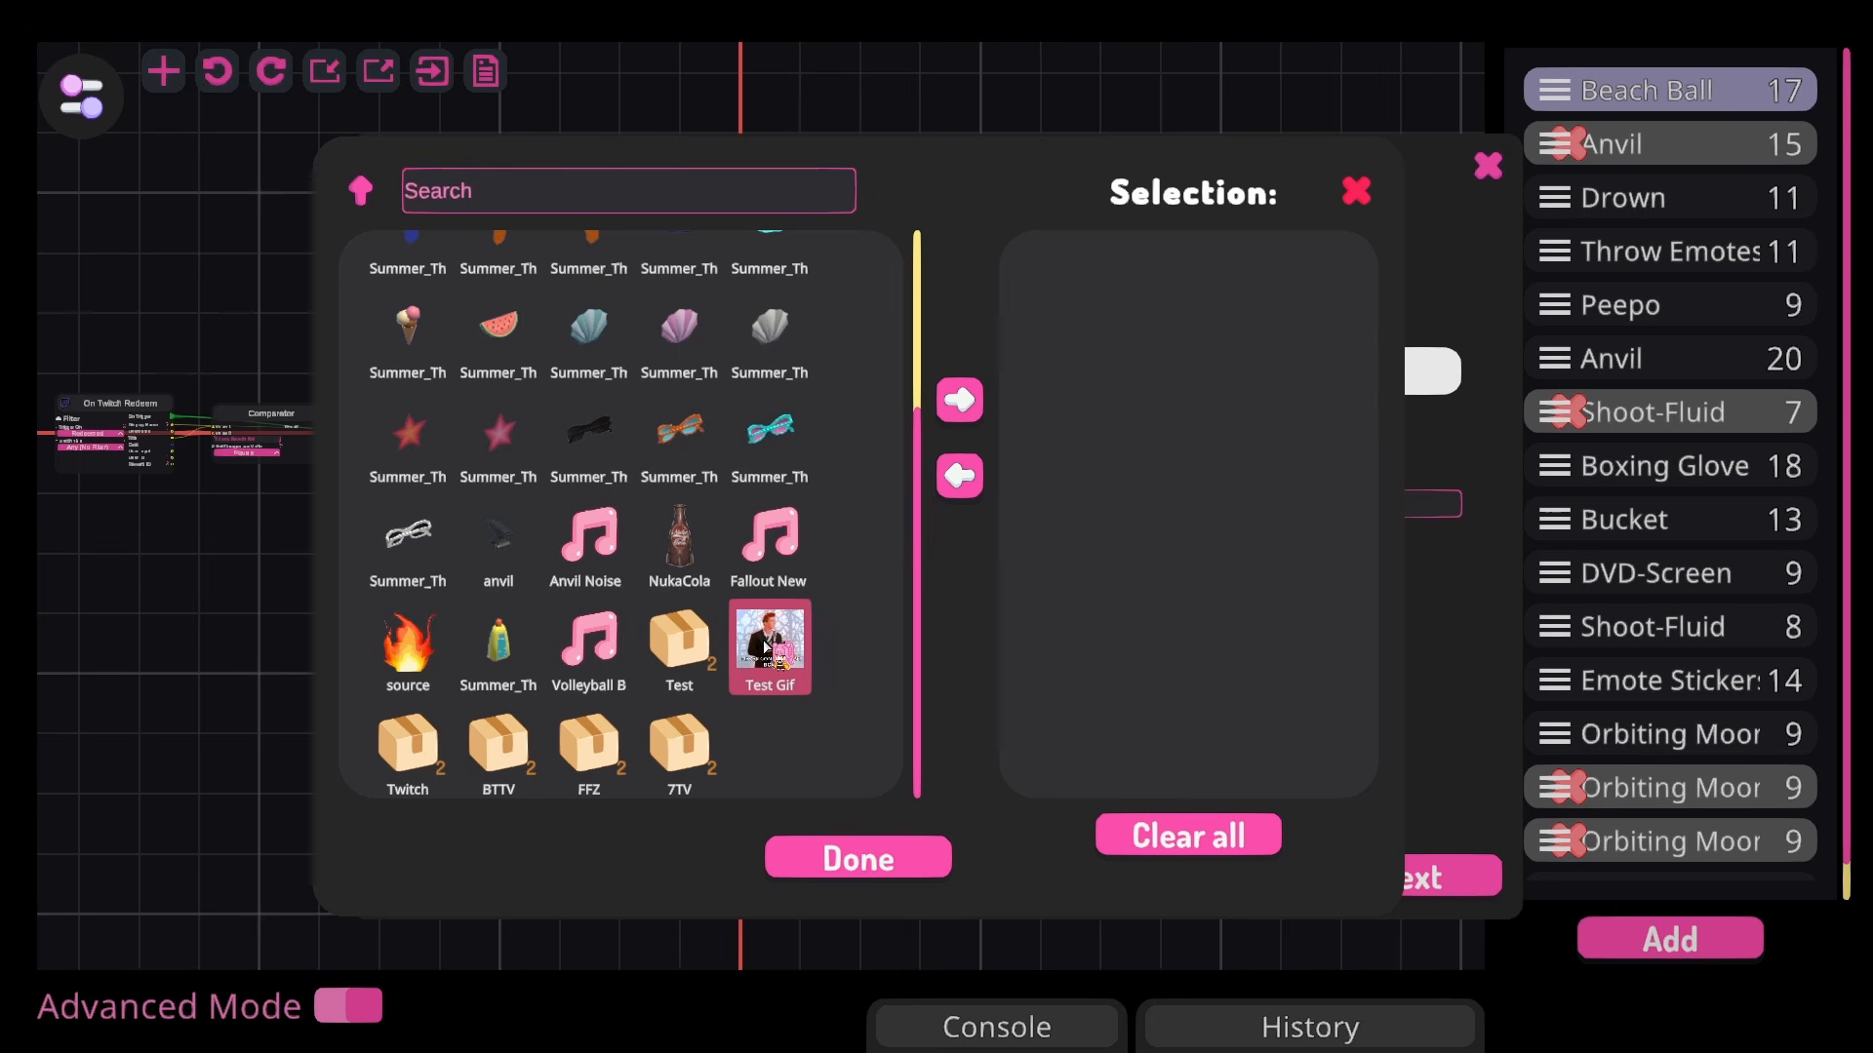
pyautogui.click(959, 400)
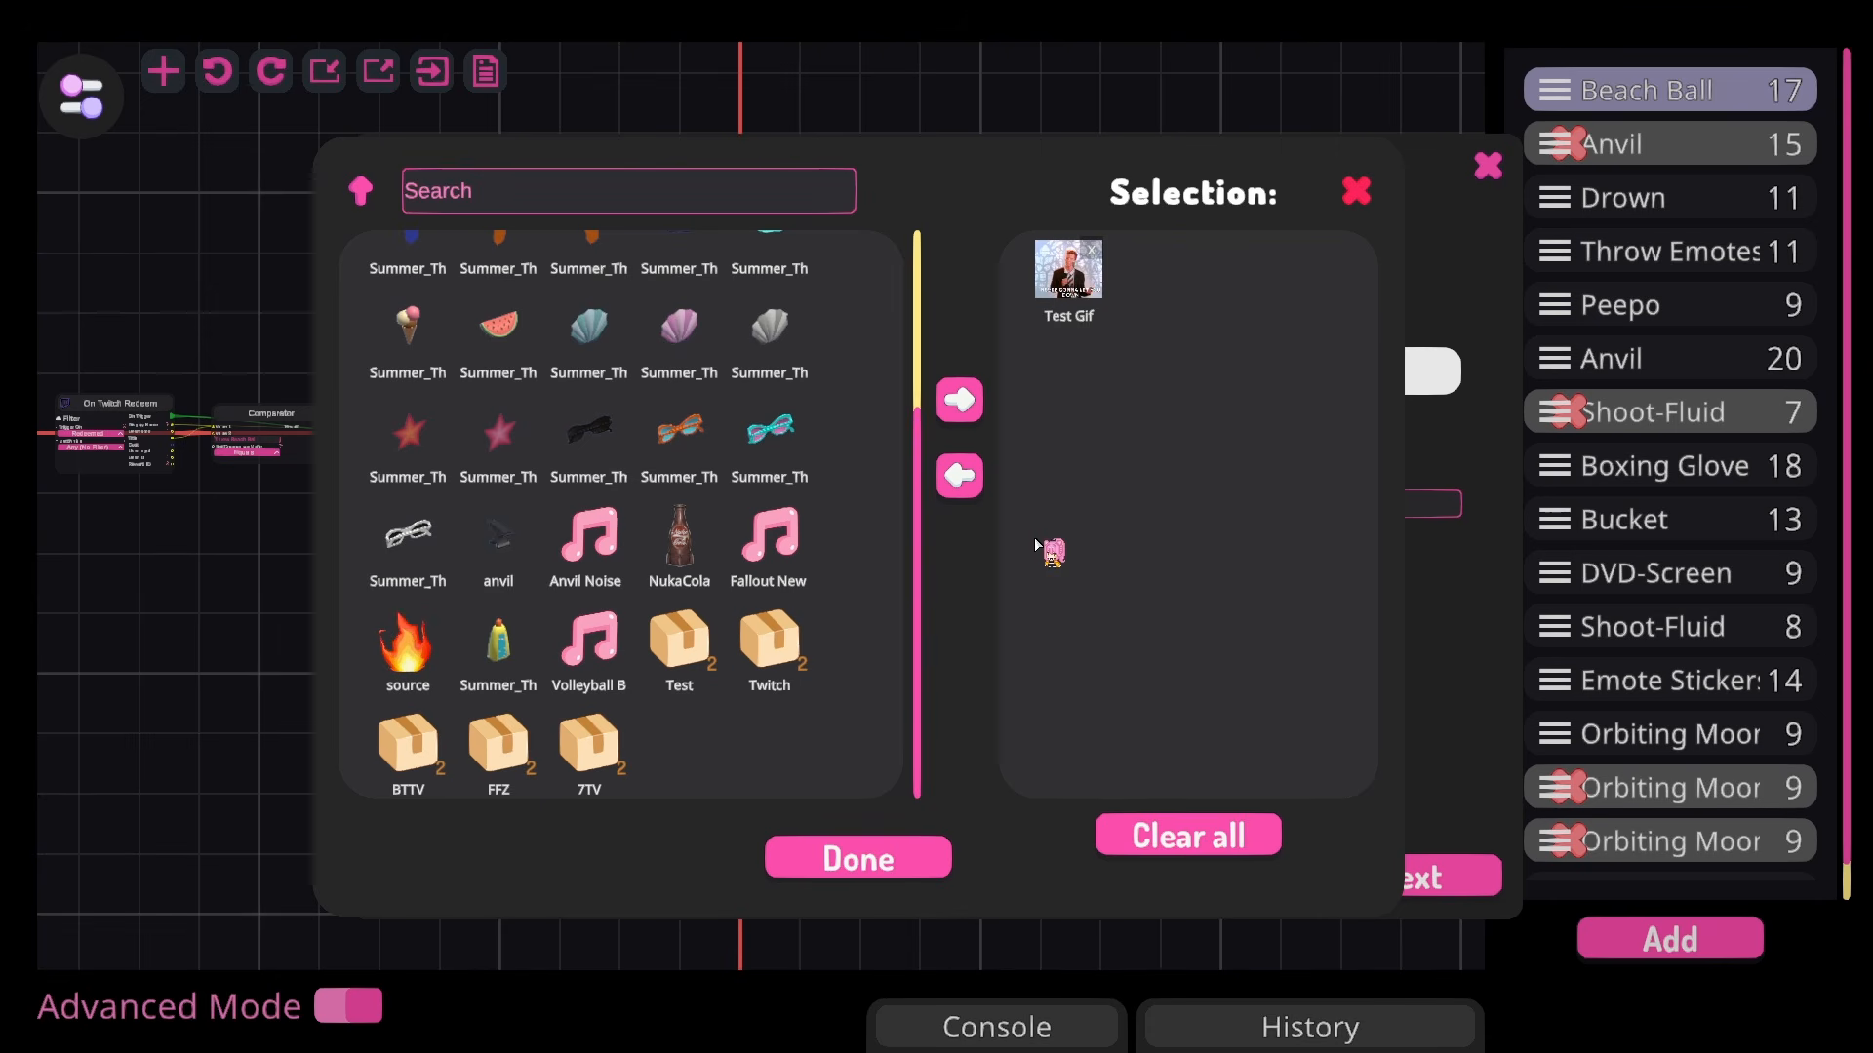
pyautogui.click(895, 866)
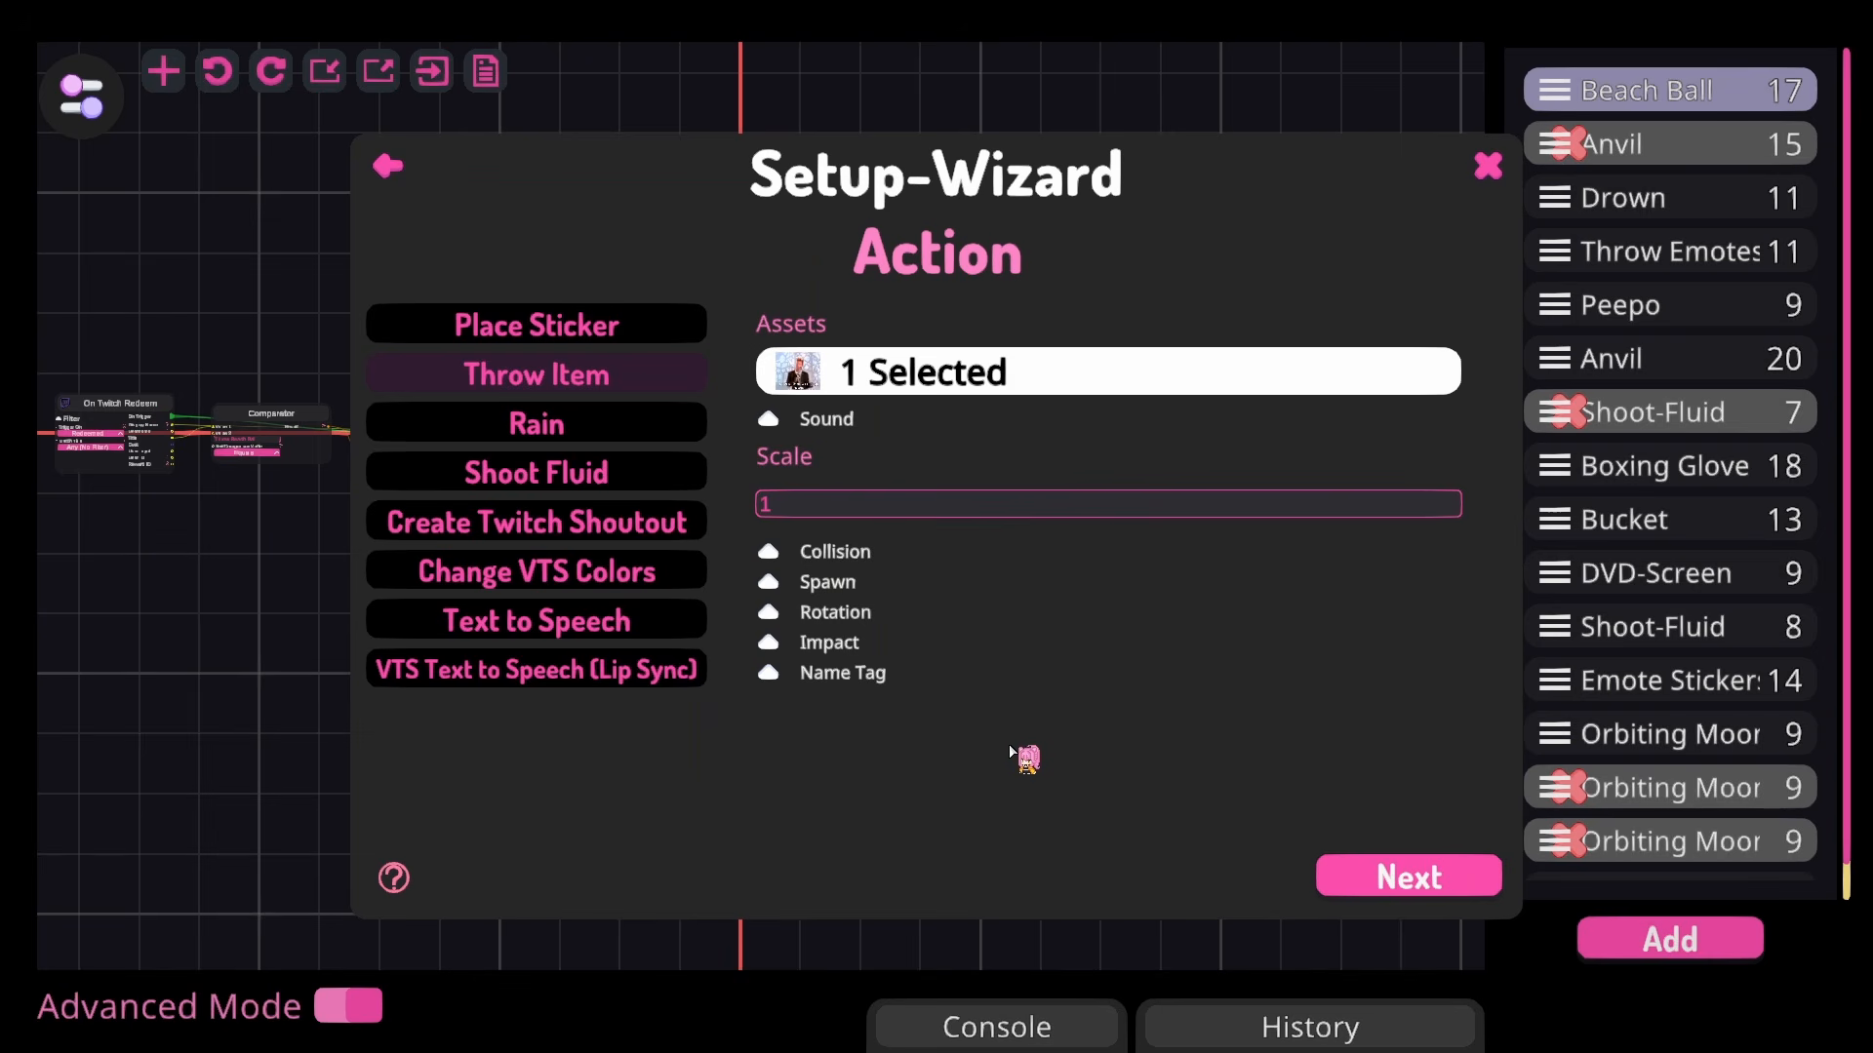
# Step: Replace the punch on-hit sound of the thrown item with the Volleyball B sound
pyautogui.click(806, 428)
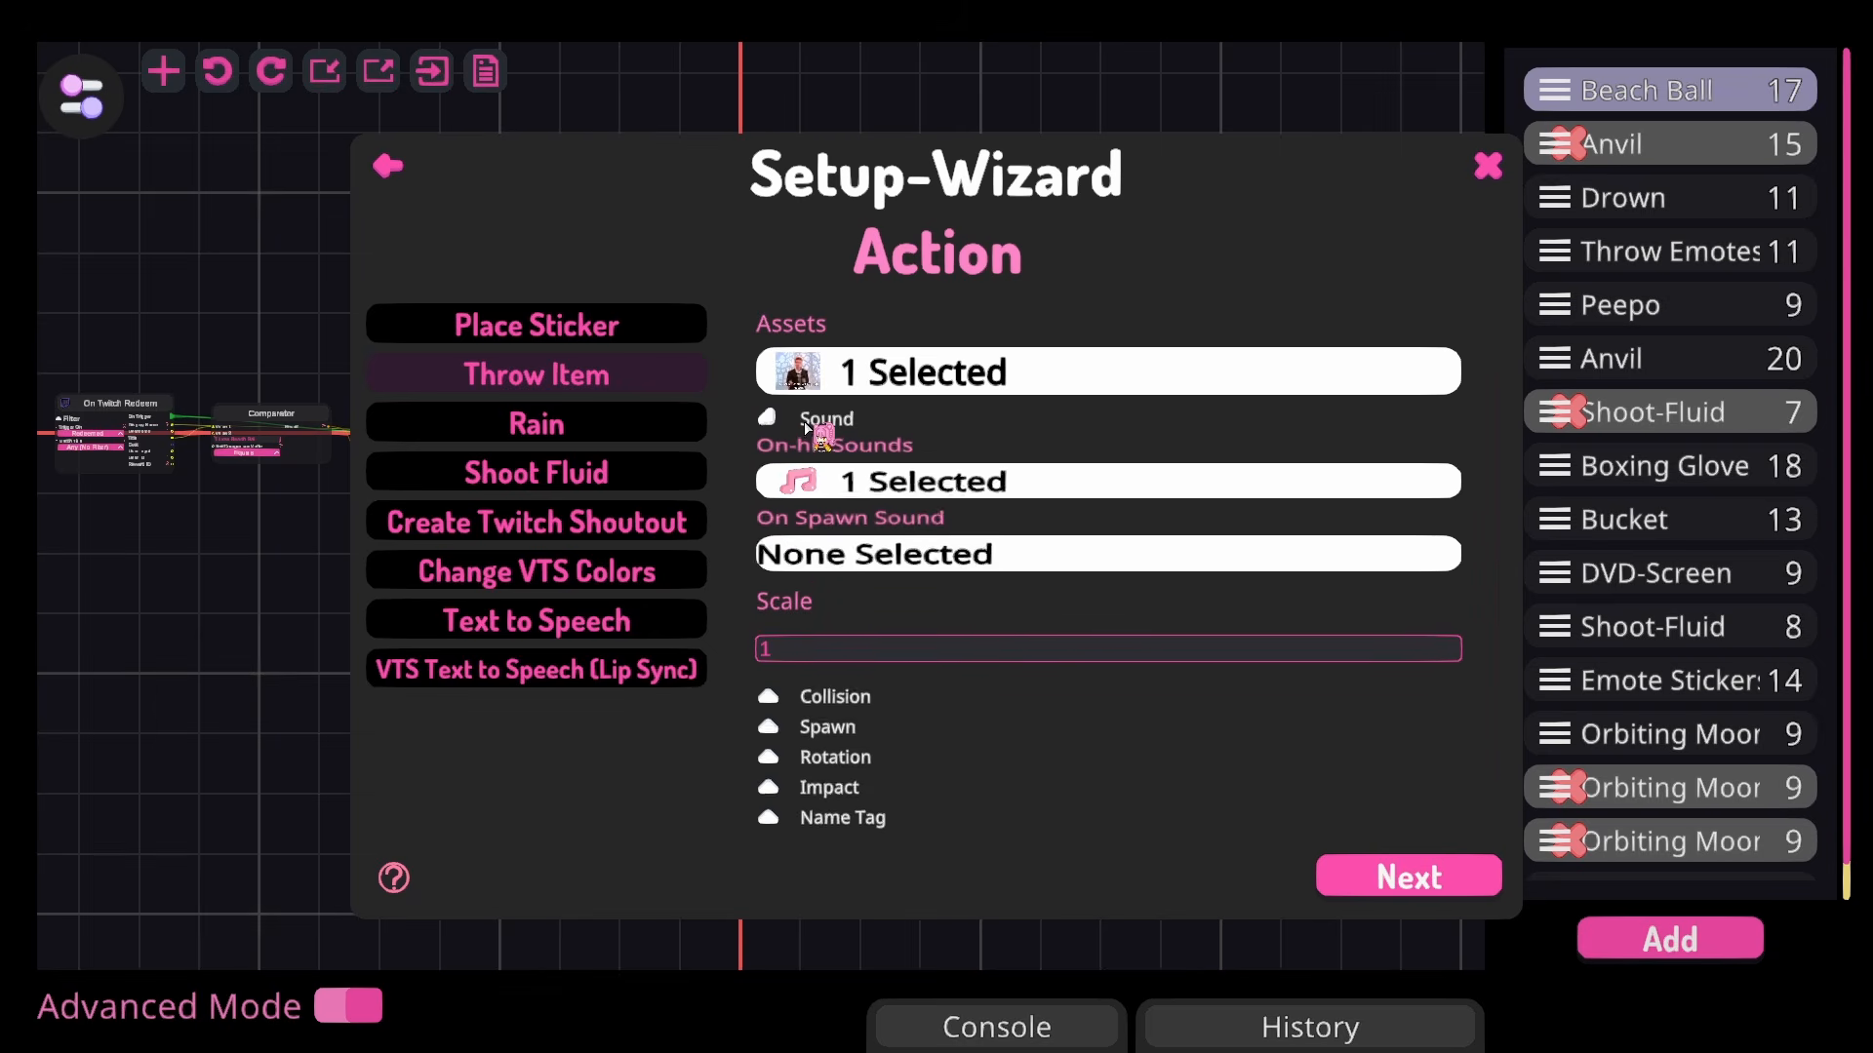
pyautogui.click(995, 501)
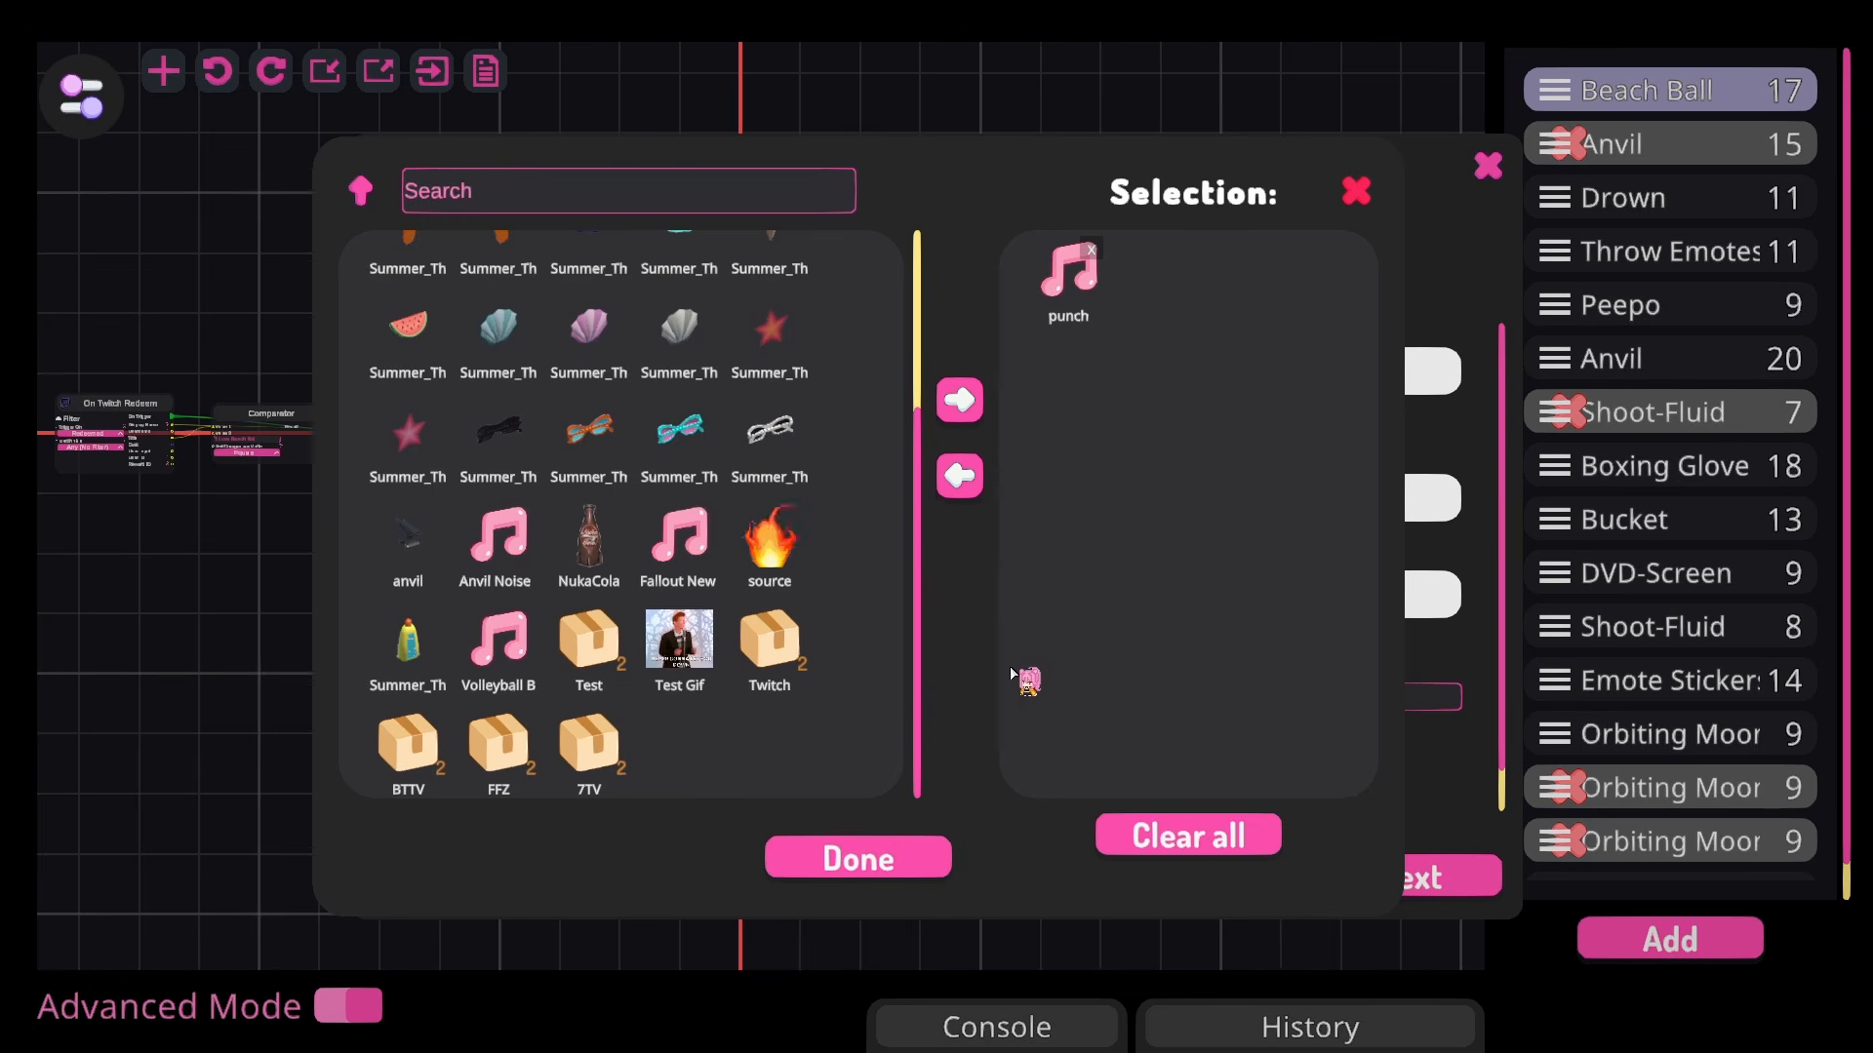
pyautogui.click(1073, 273)
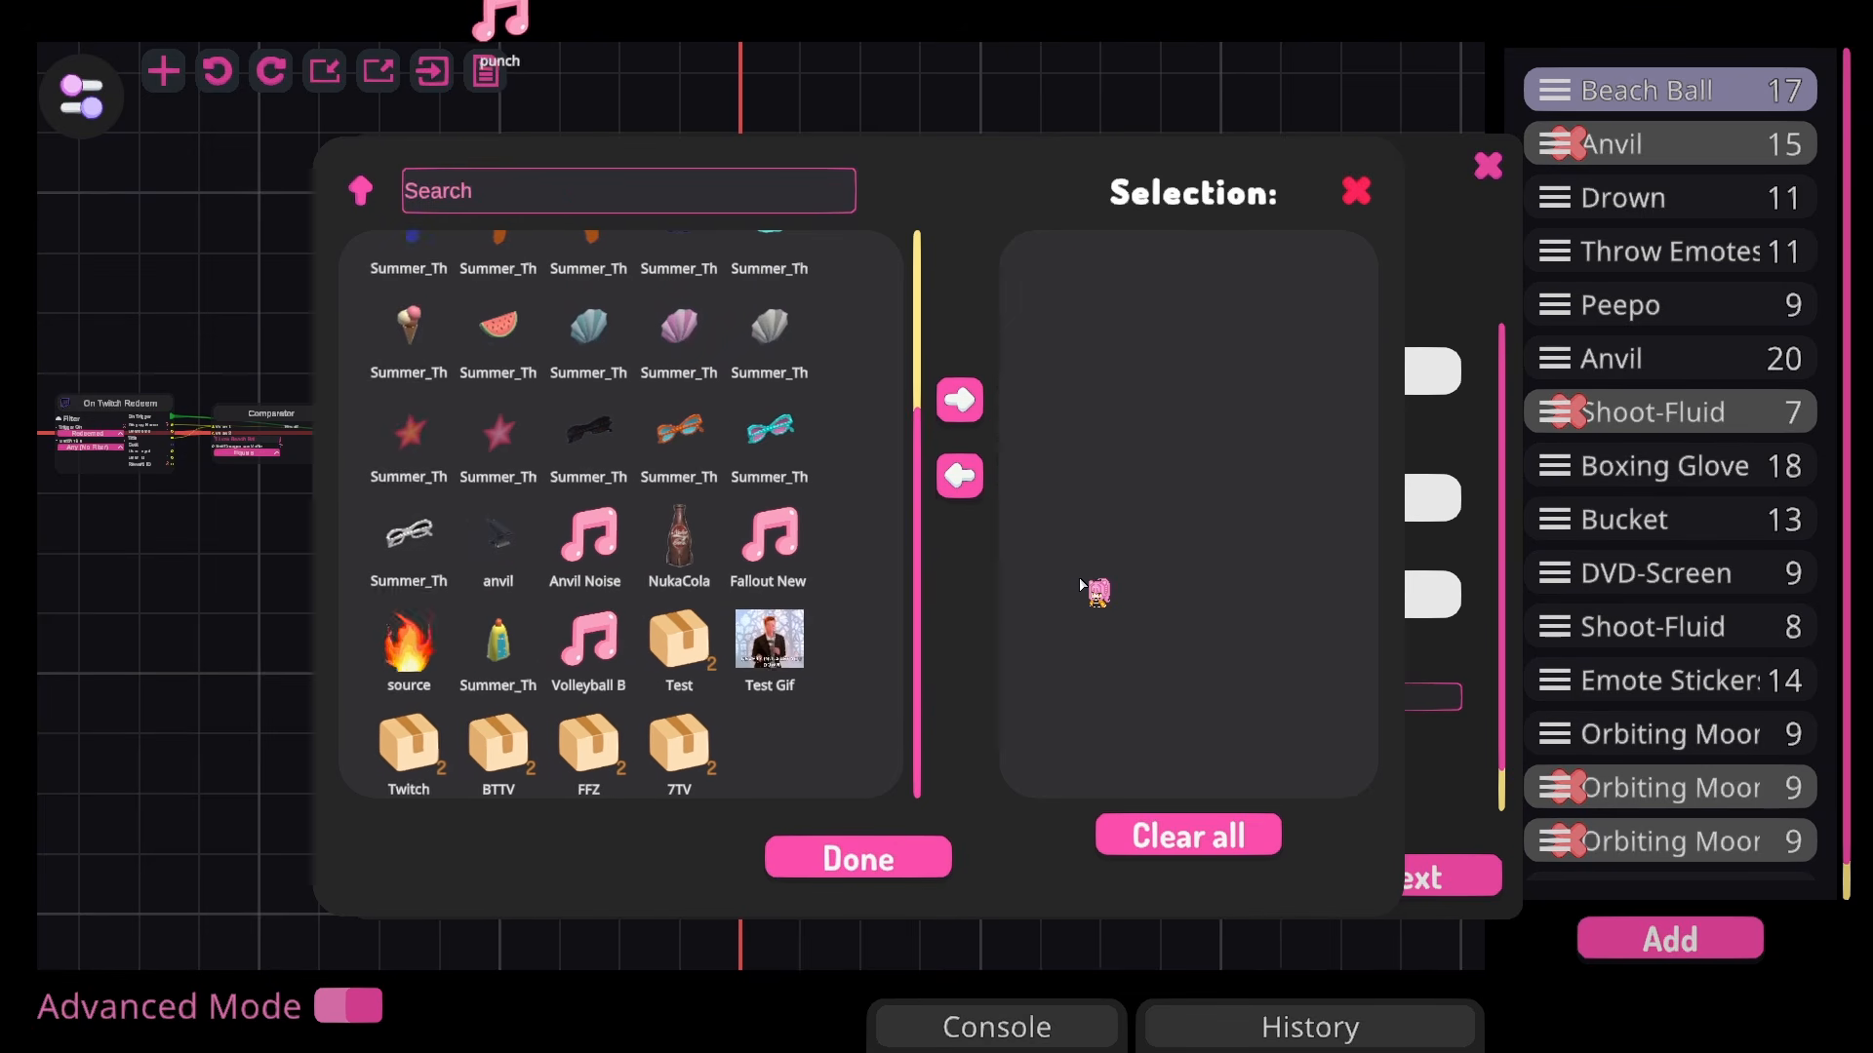
pyautogui.click(582, 671)
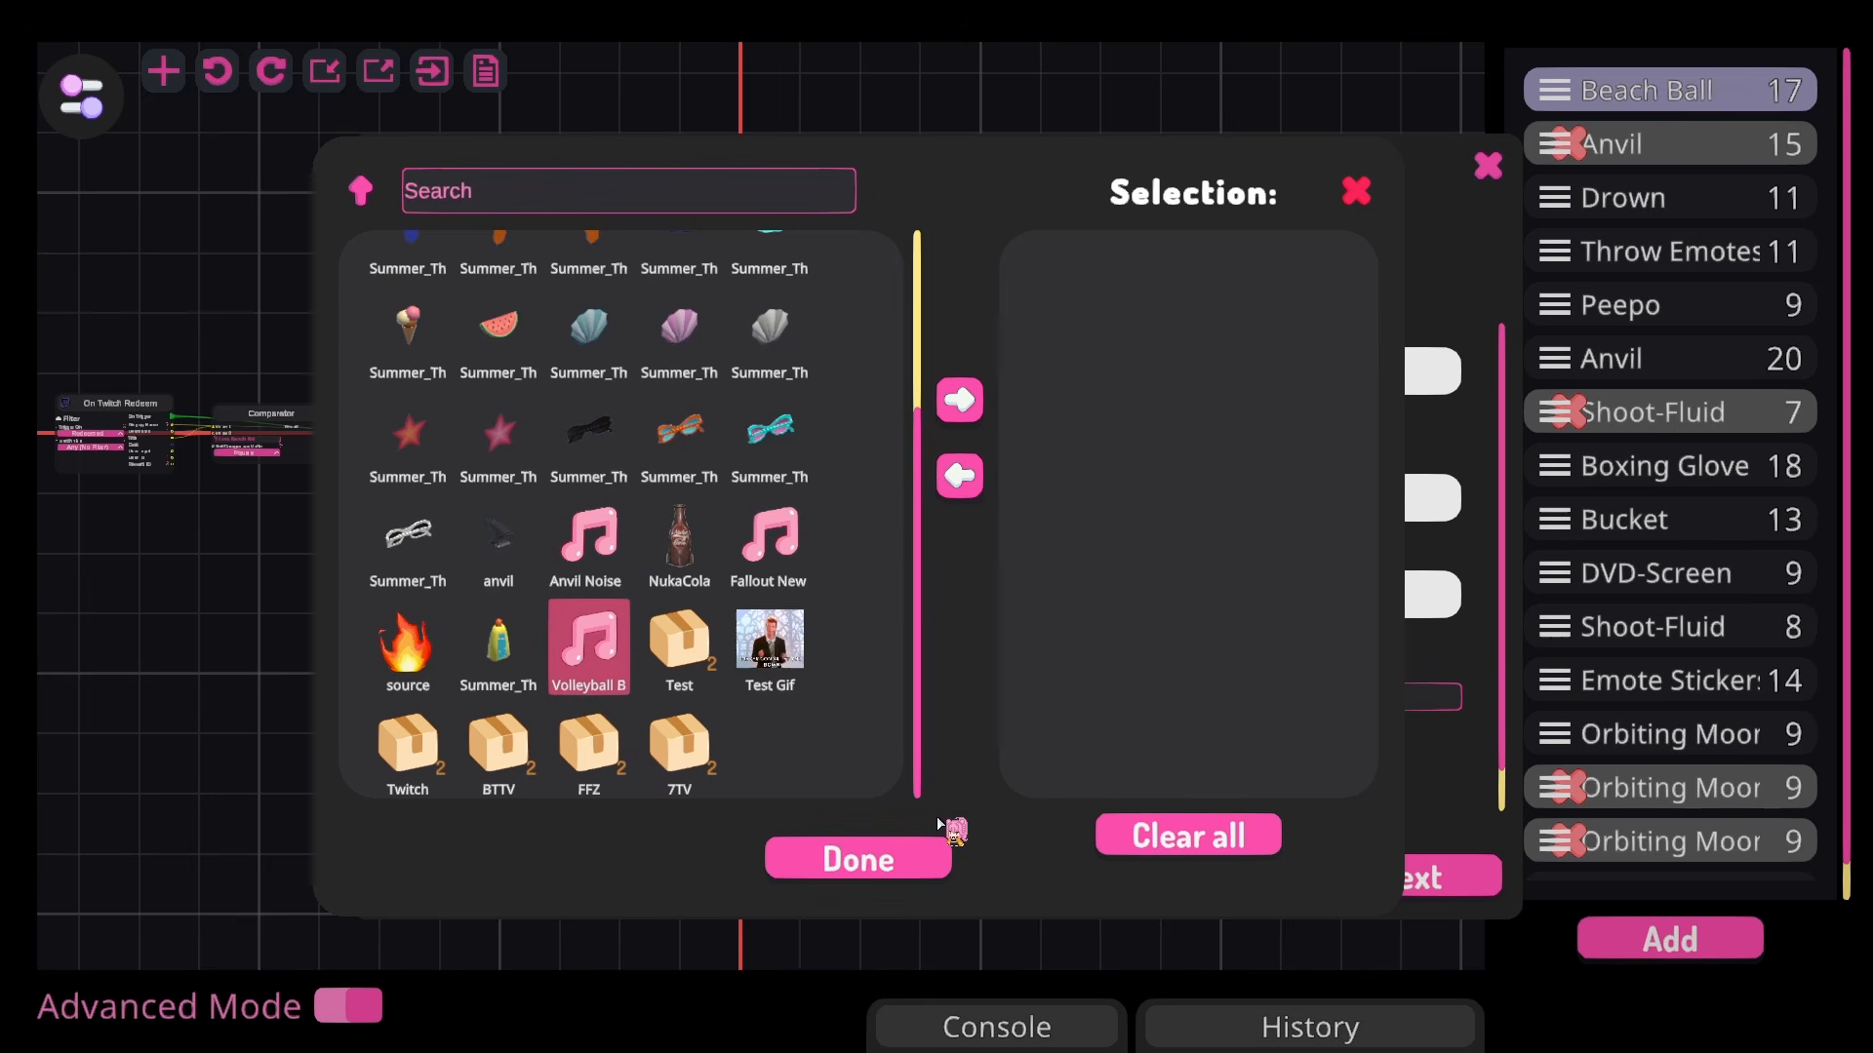
pyautogui.click(960, 399)
pyautogui.click(791, 873)
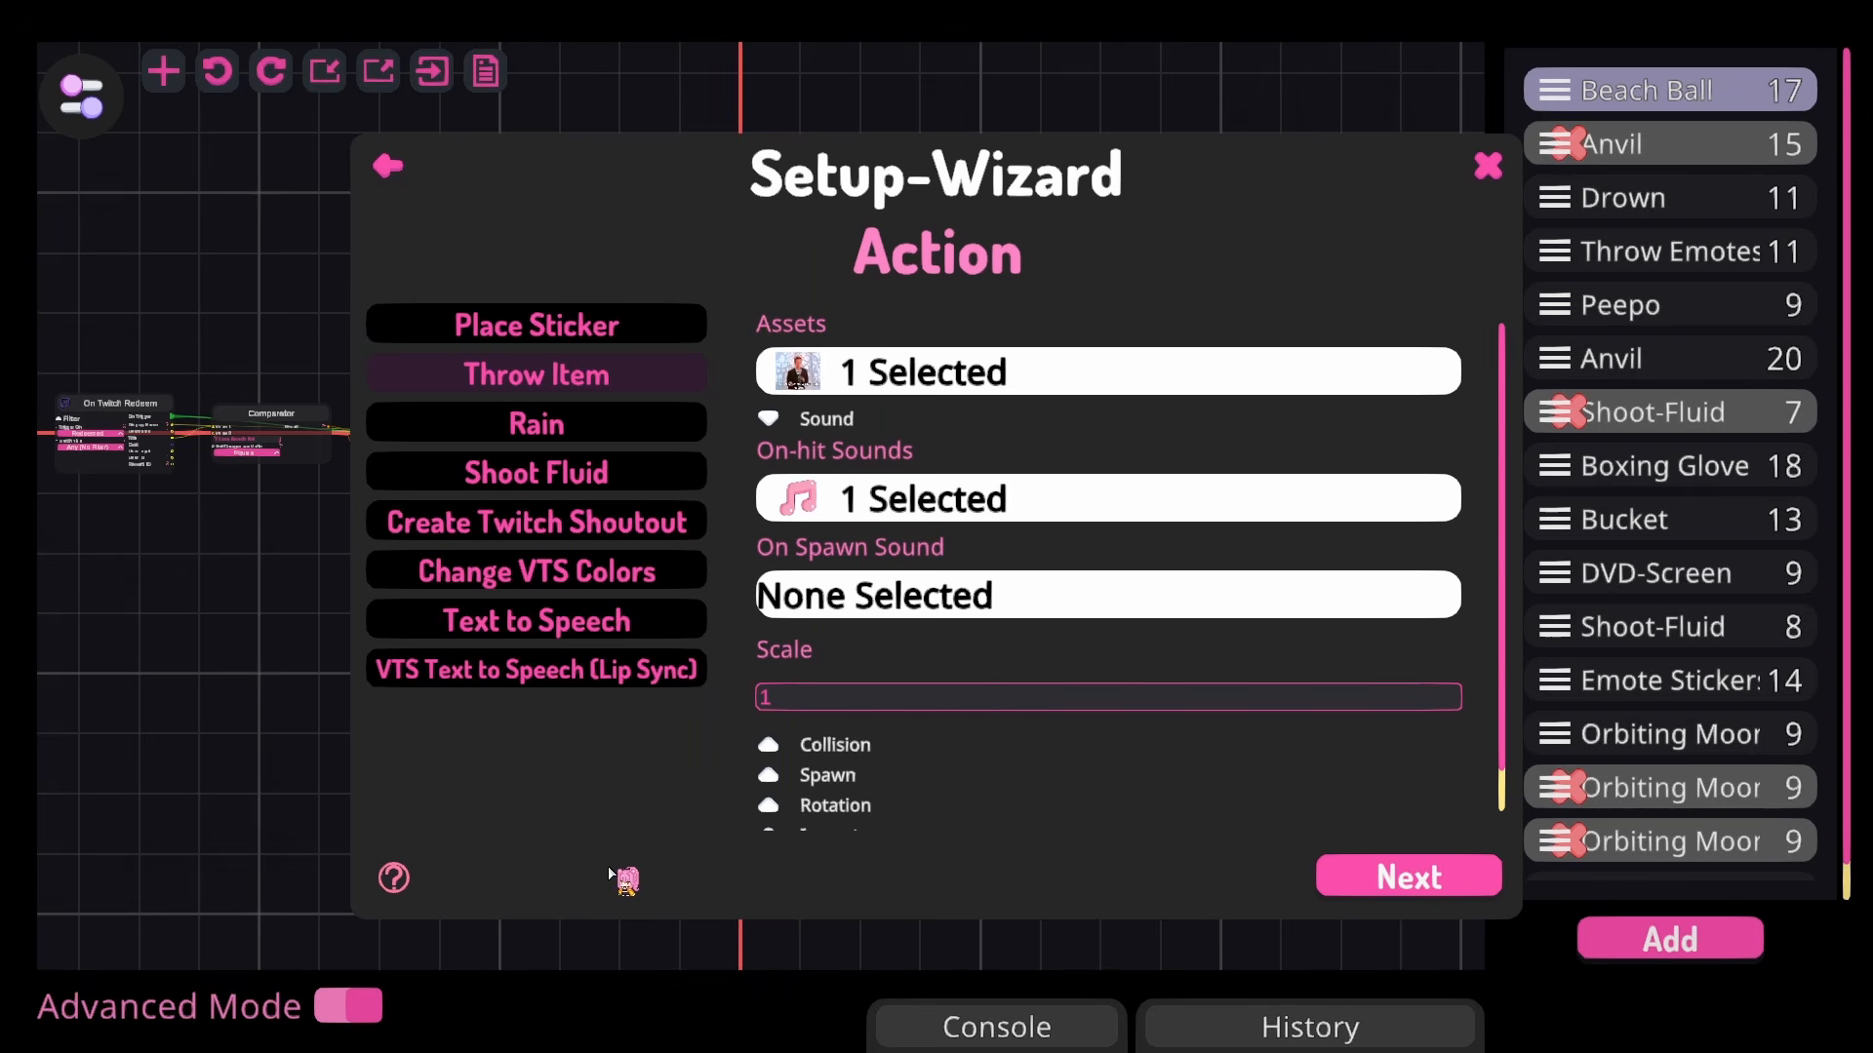
# Step: Expand the Throw Item action's Collision settings and review the model, asset and screen edge options
pyautogui.scroll(-1, 981, 644)
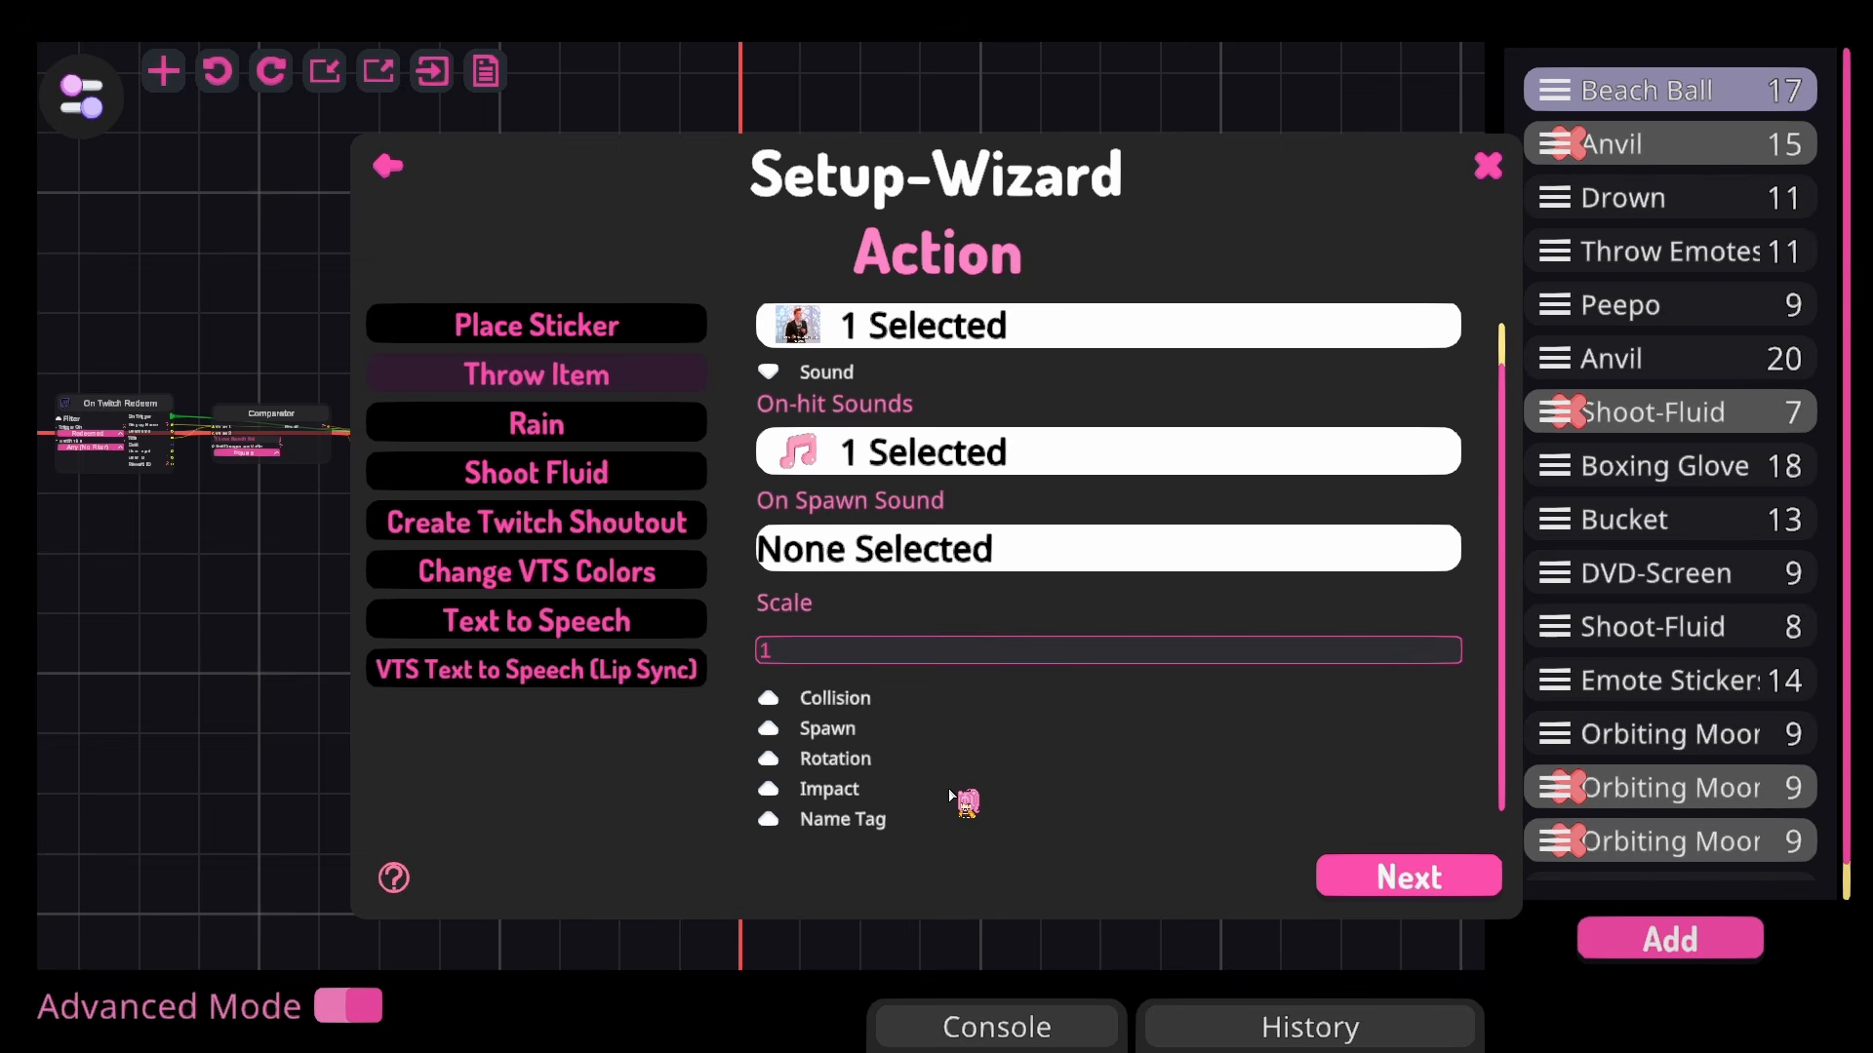
pyautogui.click(829, 700)
pyautogui.click(804, 701)
pyautogui.click(836, 700)
pyautogui.scroll(-3, 1045, 773)
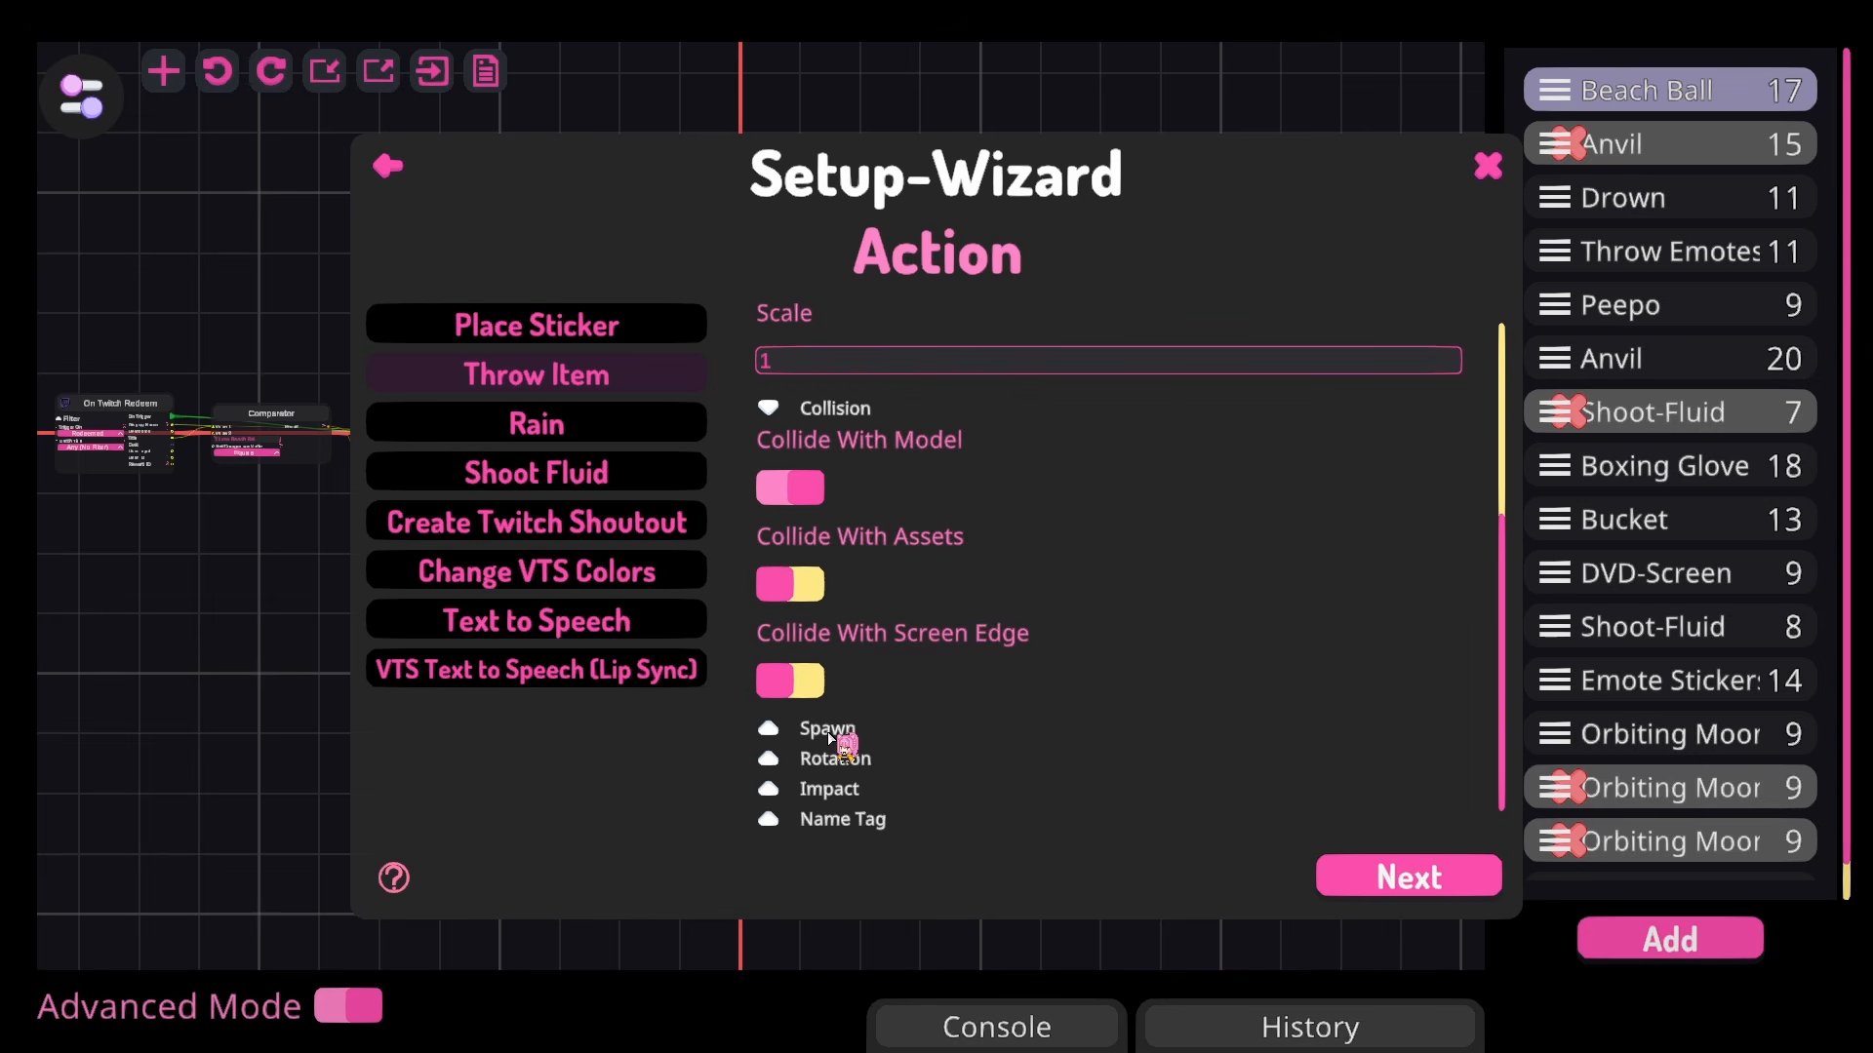
# Step: Expand the Spawn settings and set Despawn After to 4s
pyautogui.click(844, 733)
pyautogui.scroll(-3, 1046, 753)
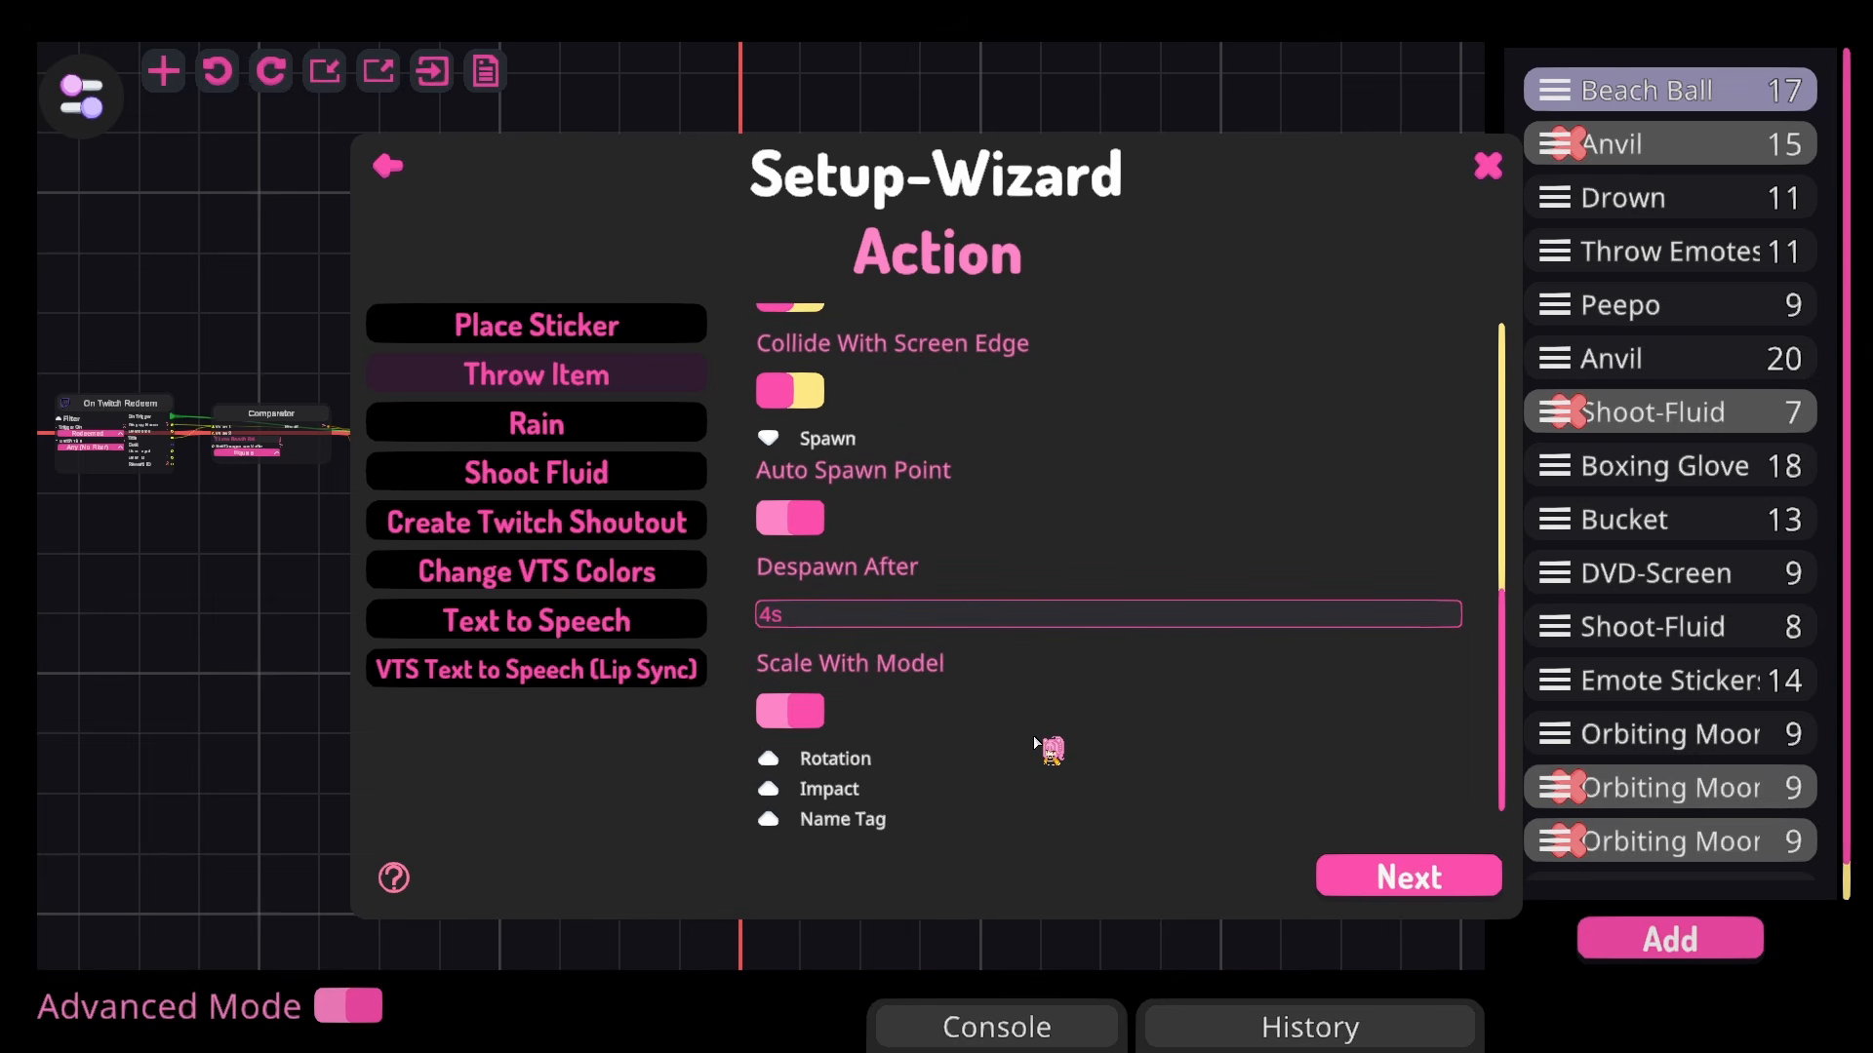
pyautogui.click(770, 621)
pyautogui.write('4s')
# Step: Review the Rotation, Impact and Name Tag settings and continue to General Options
pyautogui.scroll(-5, 1033, 774)
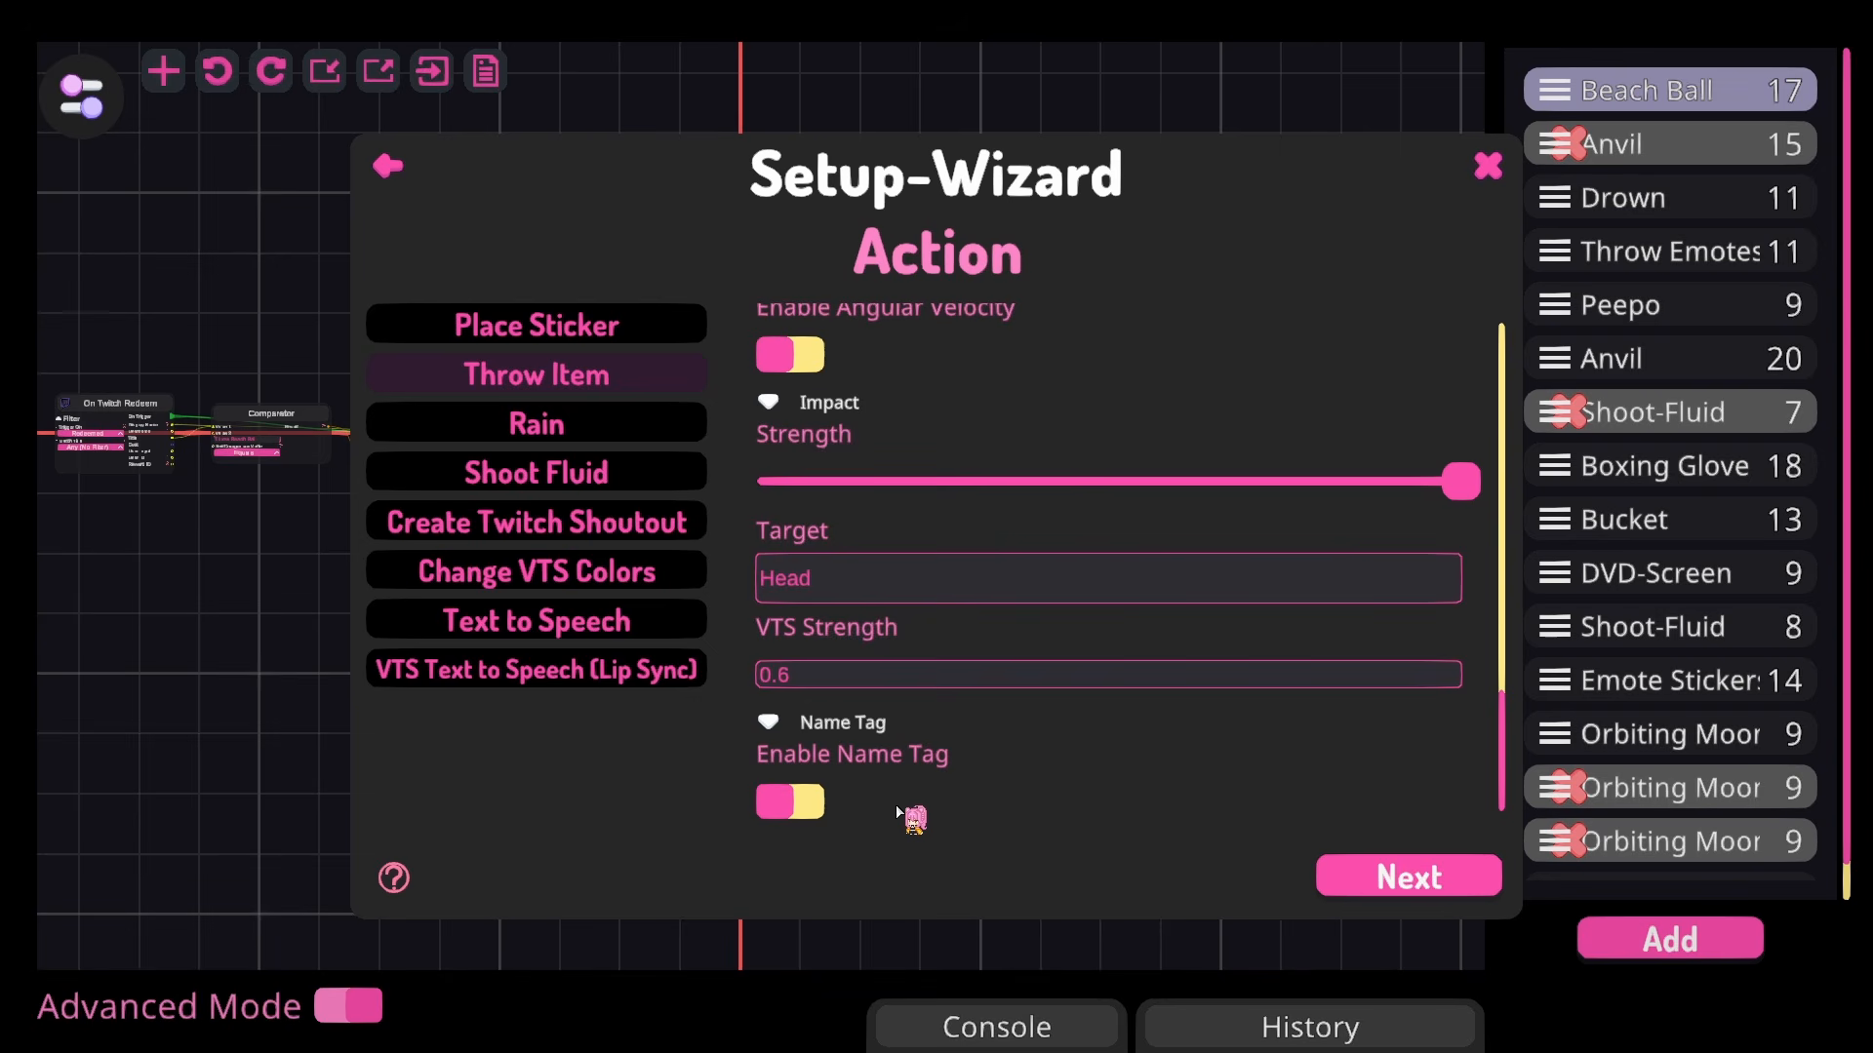
pyautogui.scroll(10, 951, 809)
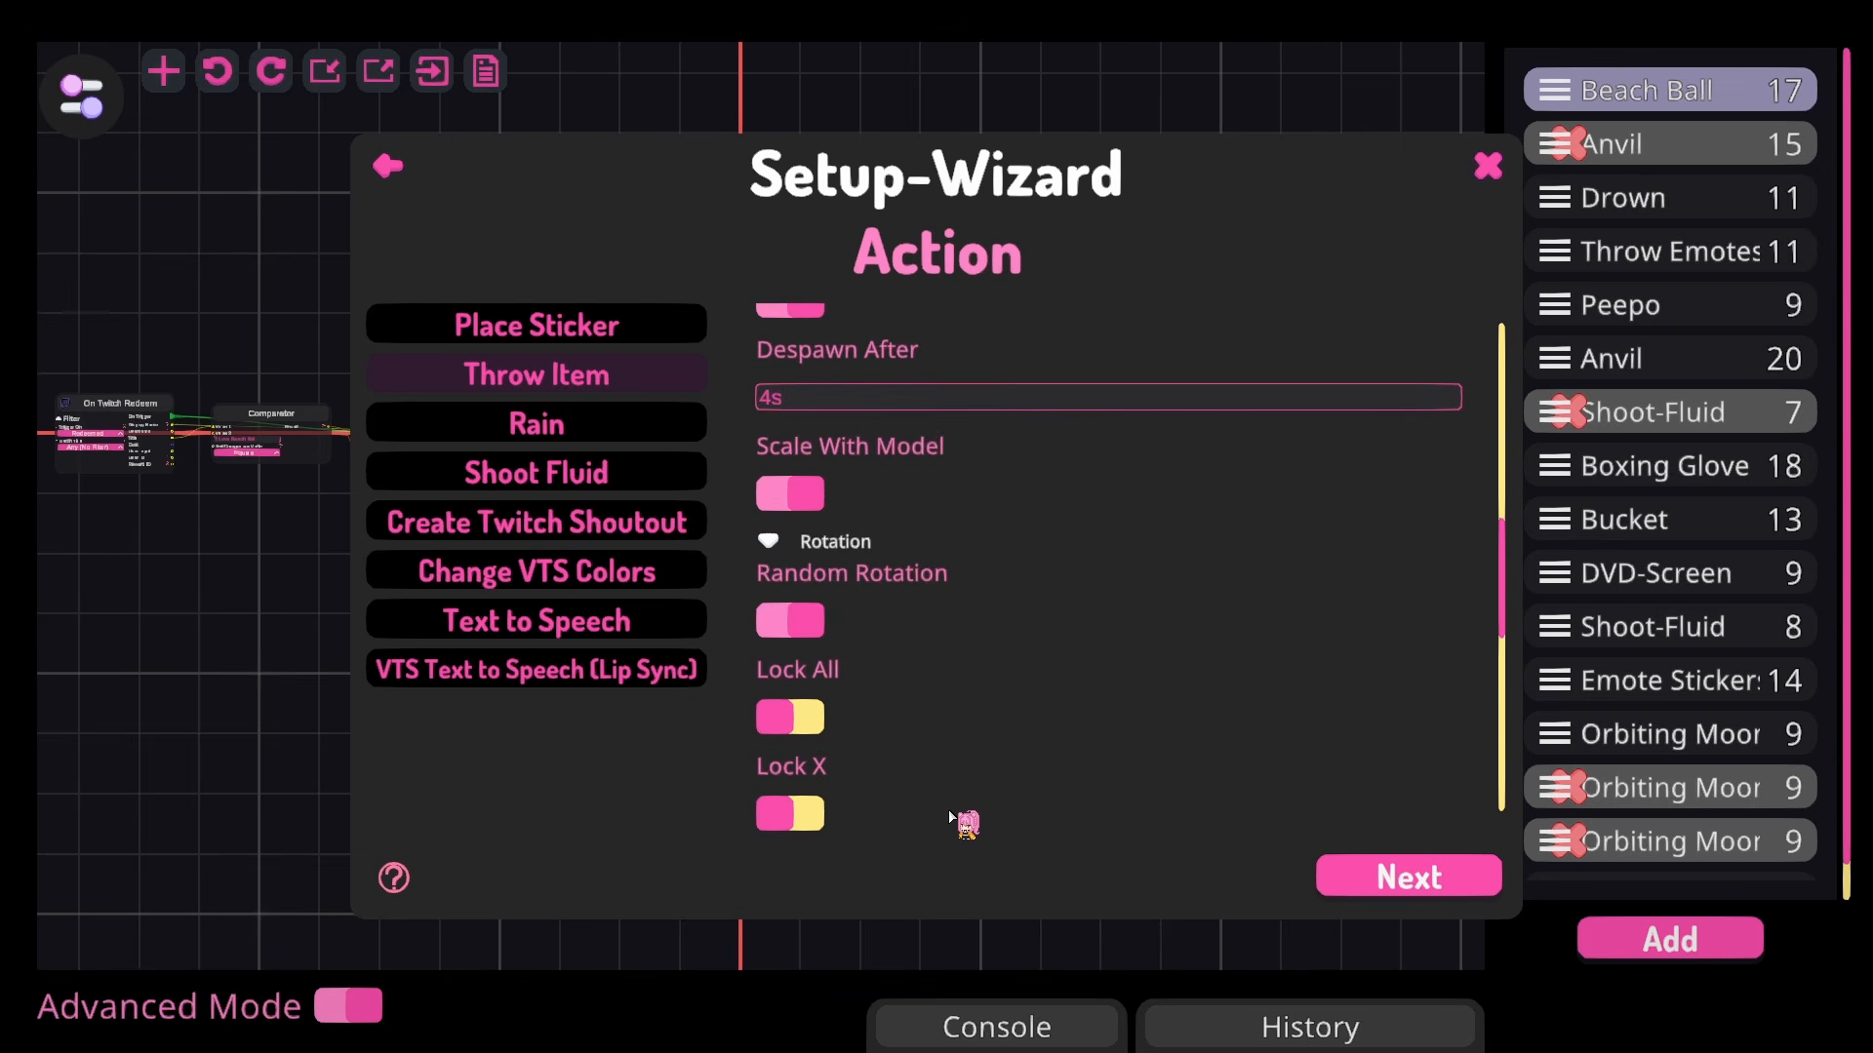
pyautogui.scroll(3, 982, 805)
pyautogui.click(1409, 876)
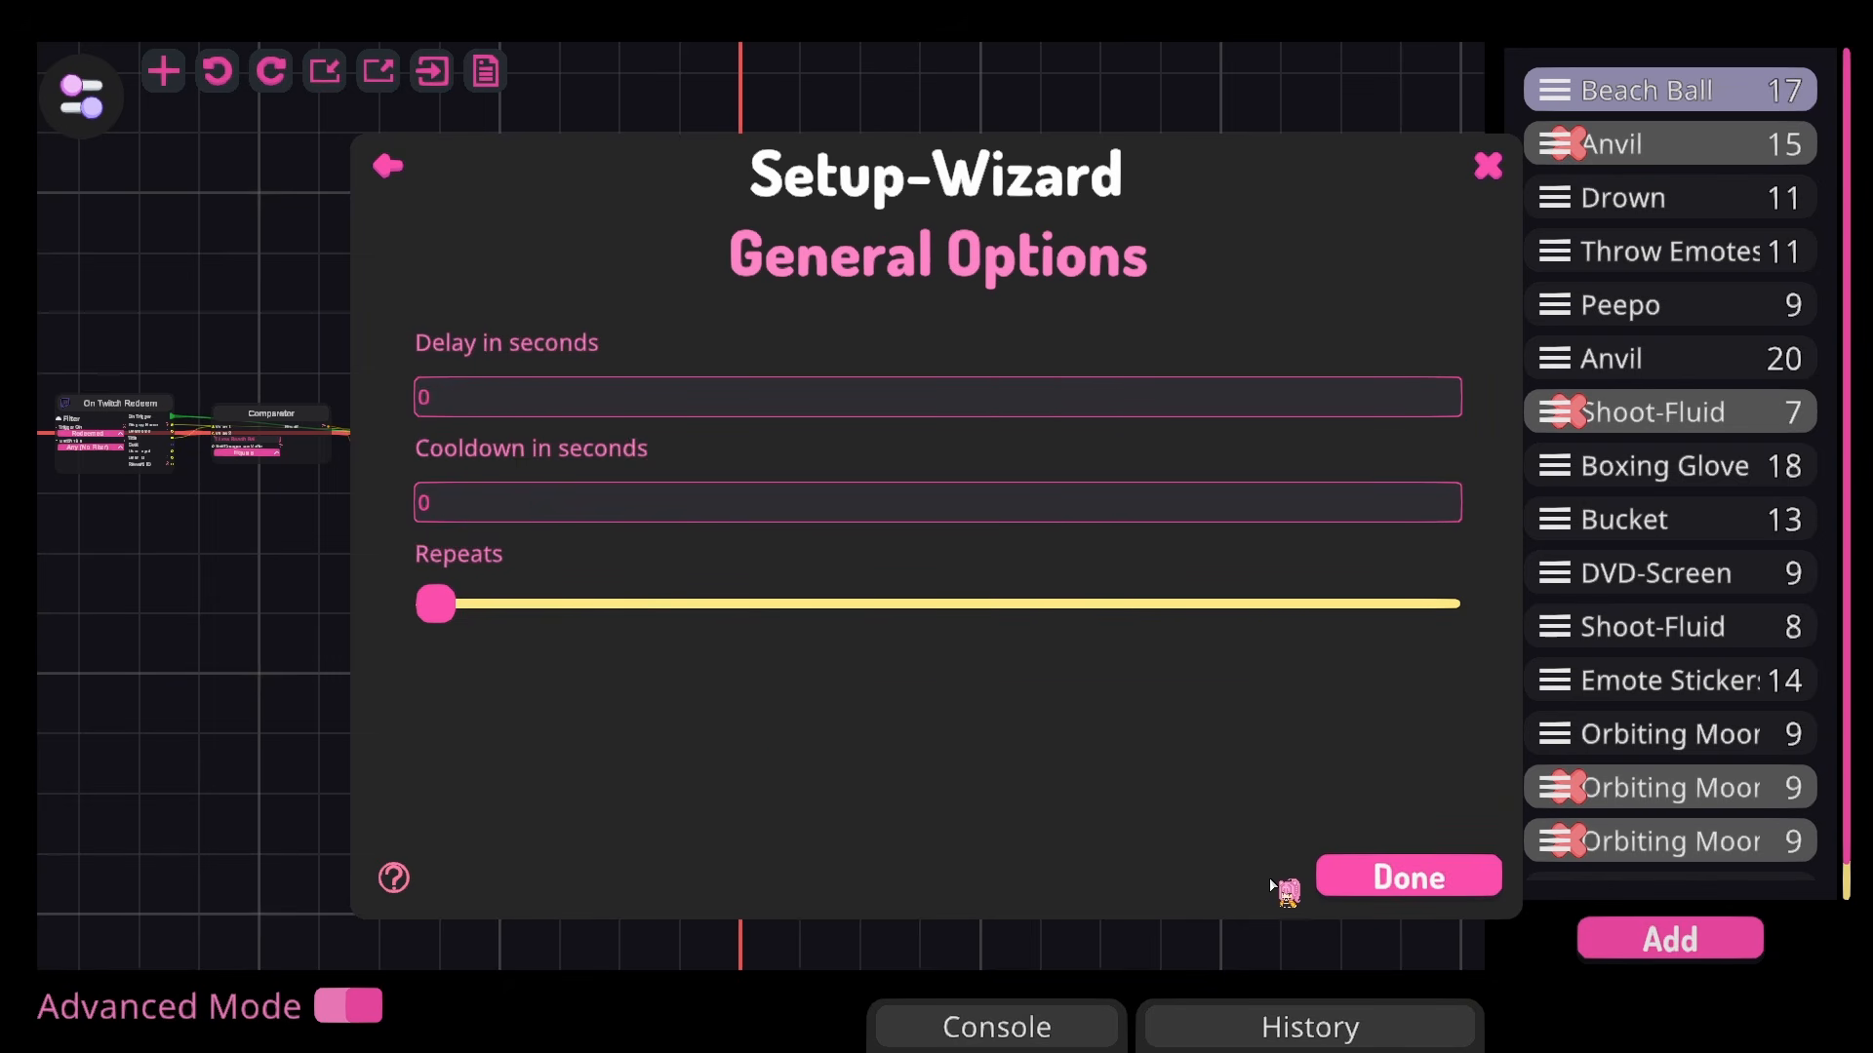
# Step: Set Repeats to 5 and finish the Setup-Wizard to create the trigger
pyautogui.moveTo(444, 605)
pyautogui.moveTo(444, 604); pyautogui.dragTo(535, 615)
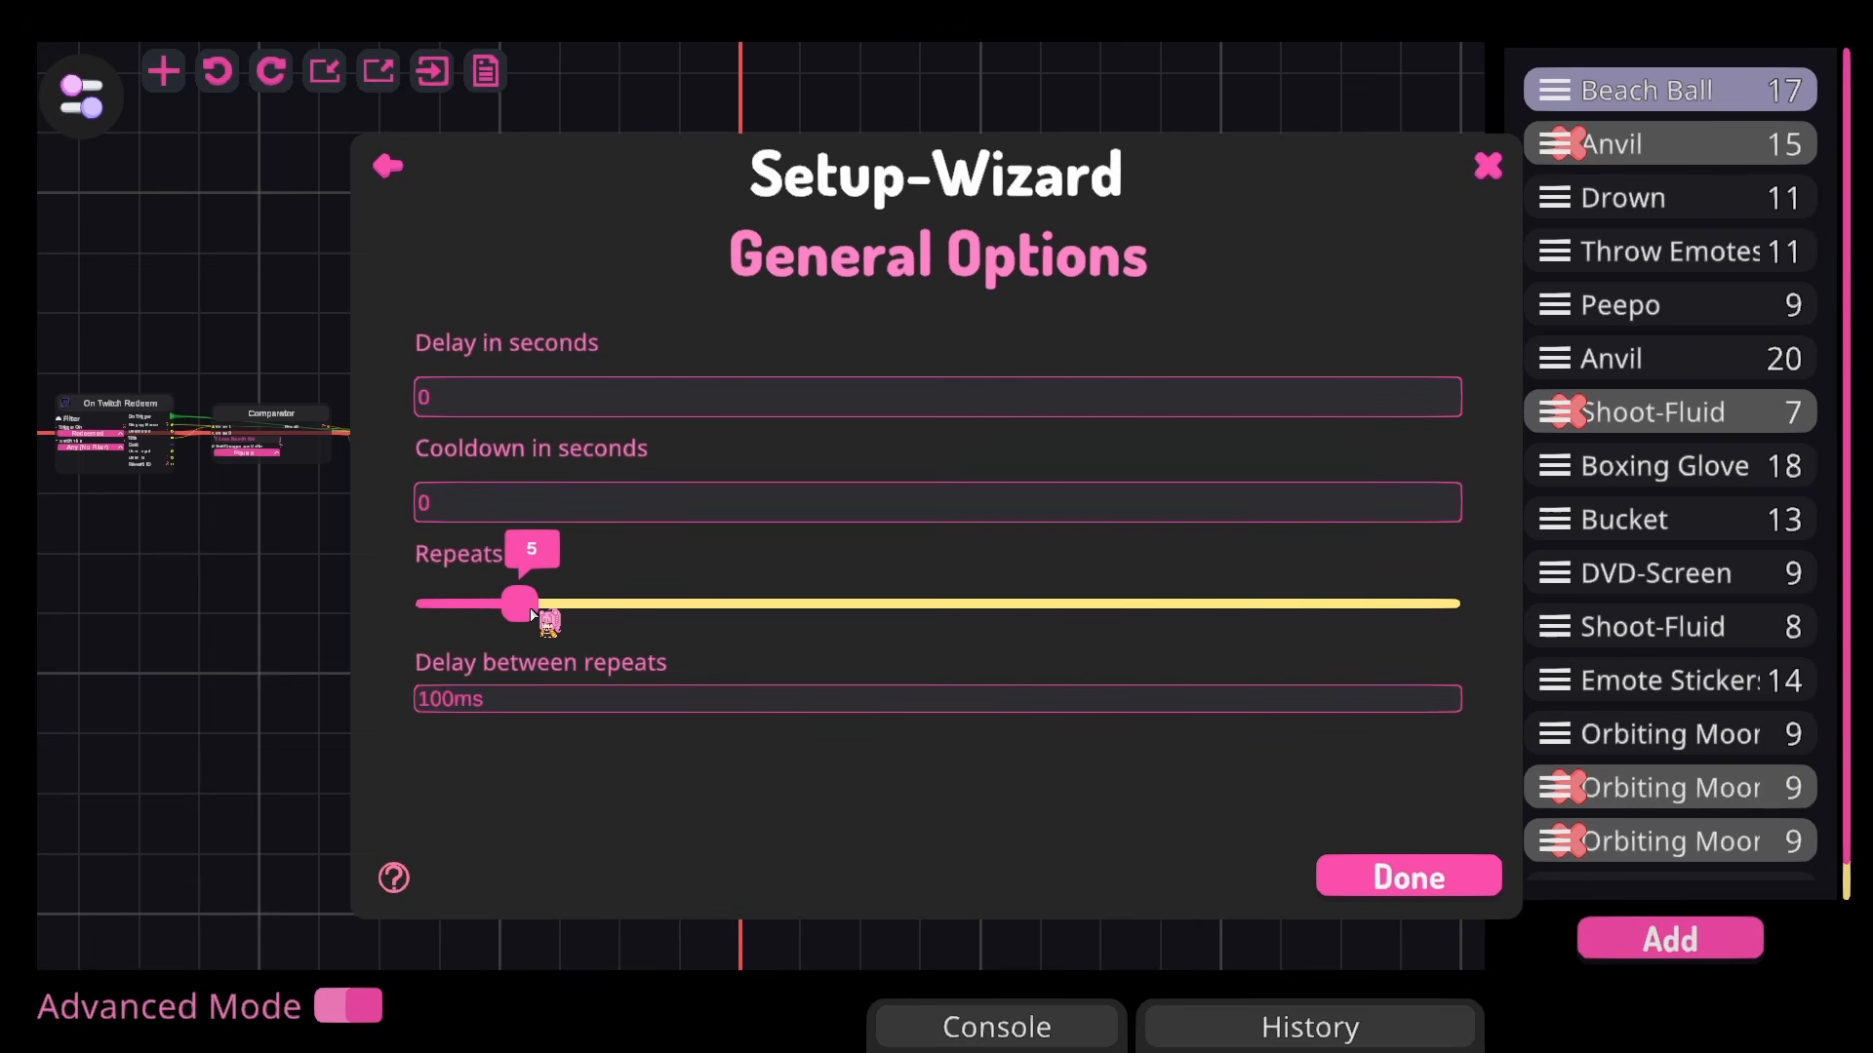
pyautogui.click(1389, 881)
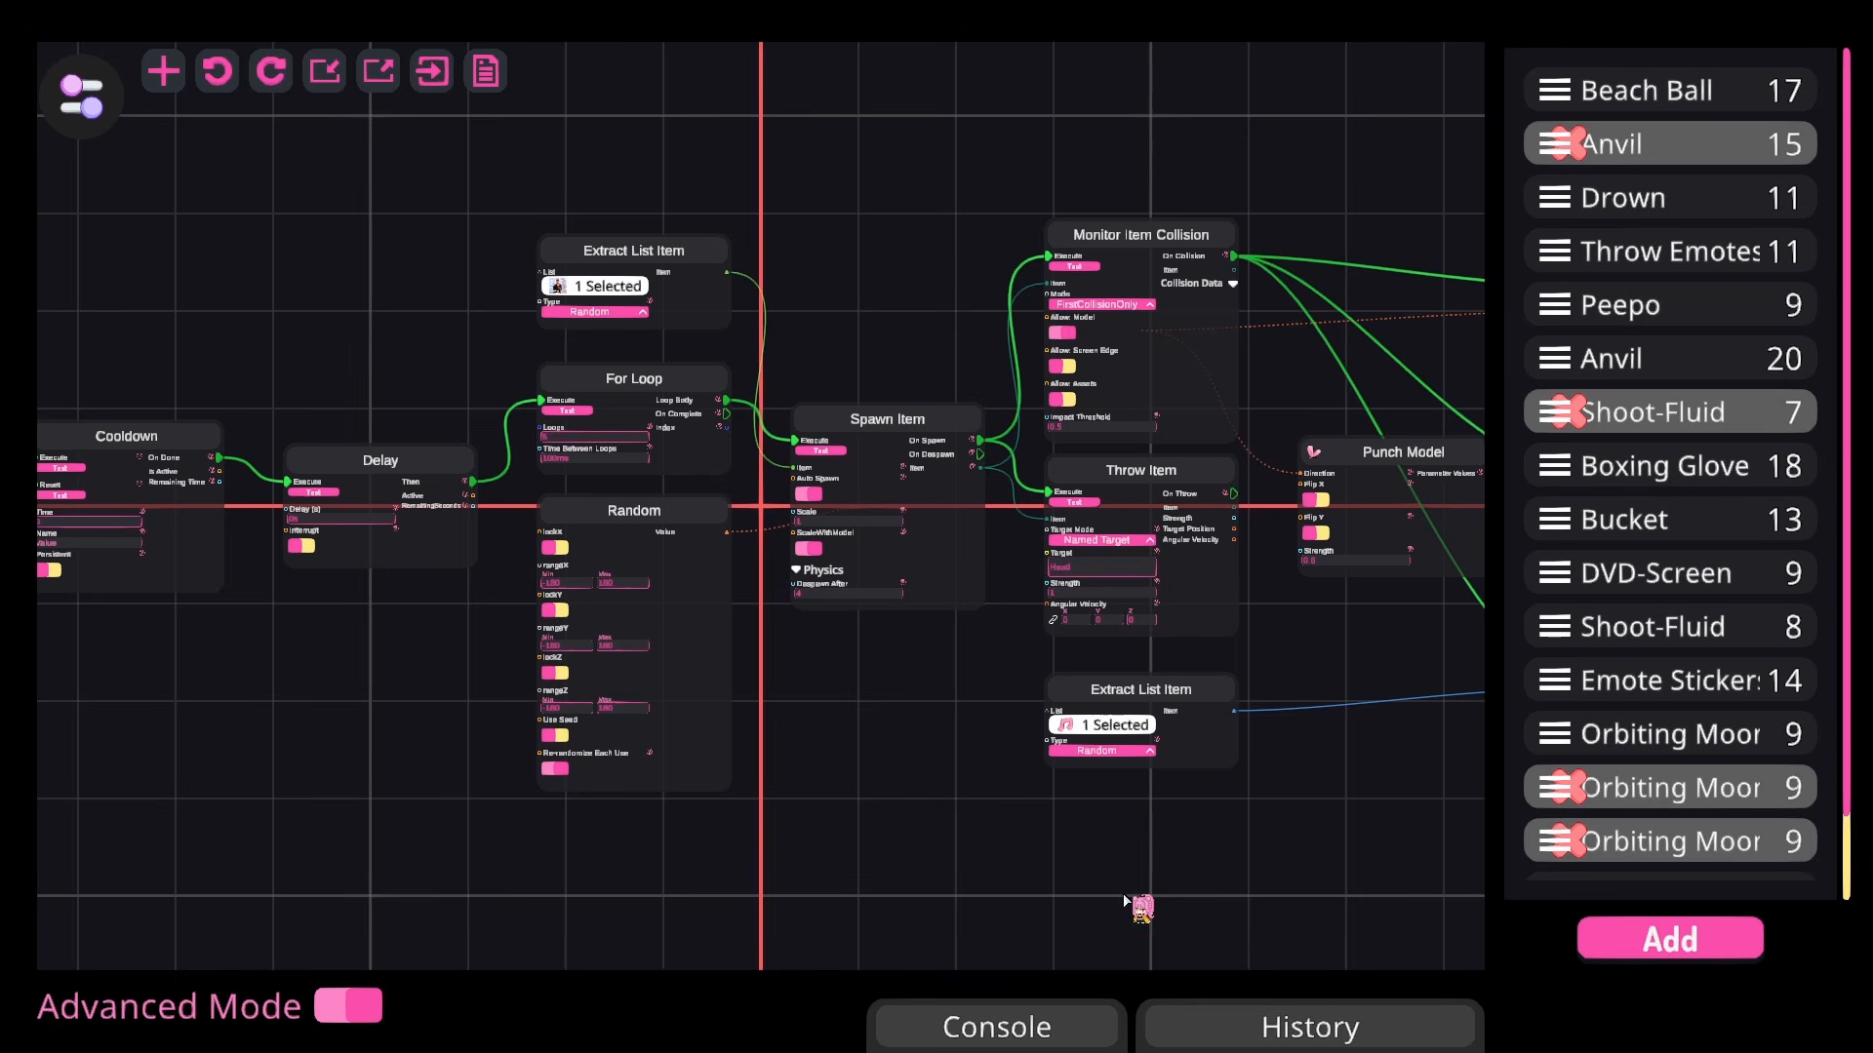
# Step: Rename the wizard-created trigger at the end of the trigger list to Test
pyautogui.scroll(-1, 1010, 851)
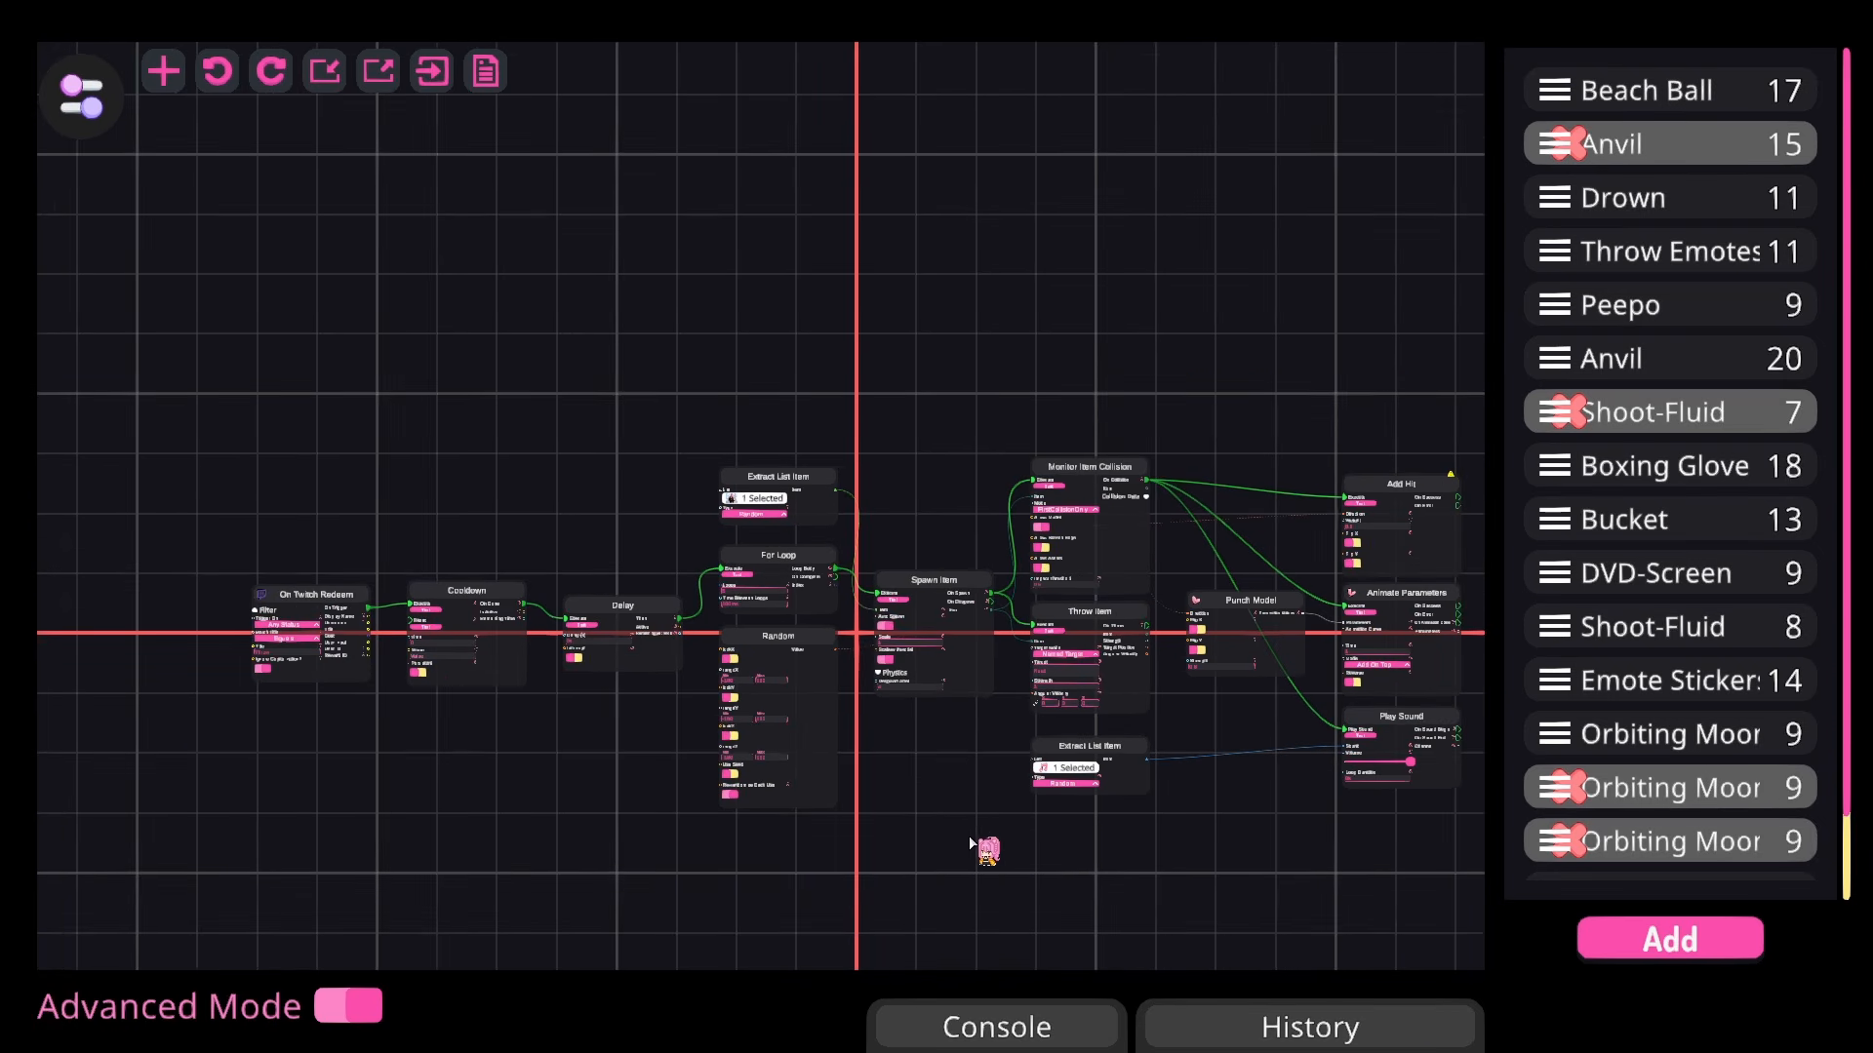
pyautogui.moveTo(900, 780); pyautogui.dragTo(840, 645)
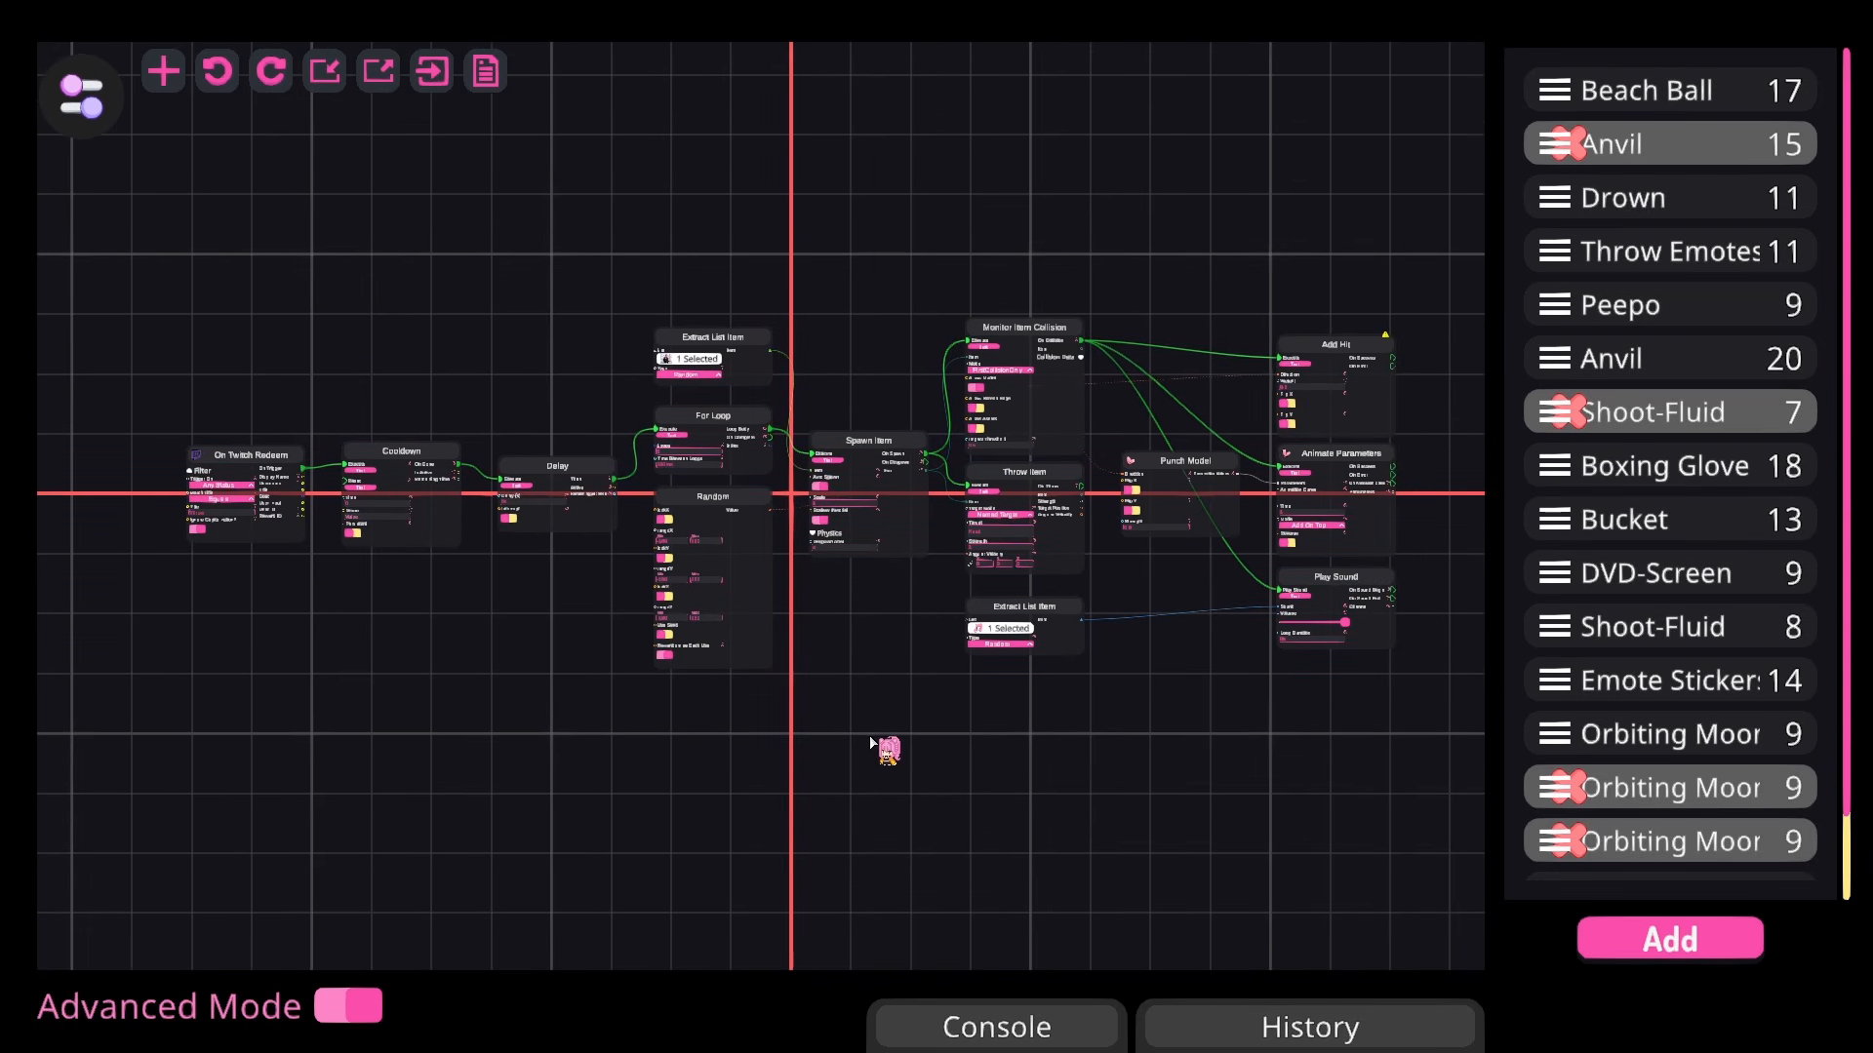
pyautogui.scroll(1, 870, 758)
pyautogui.scroll(-1, 871, 762)
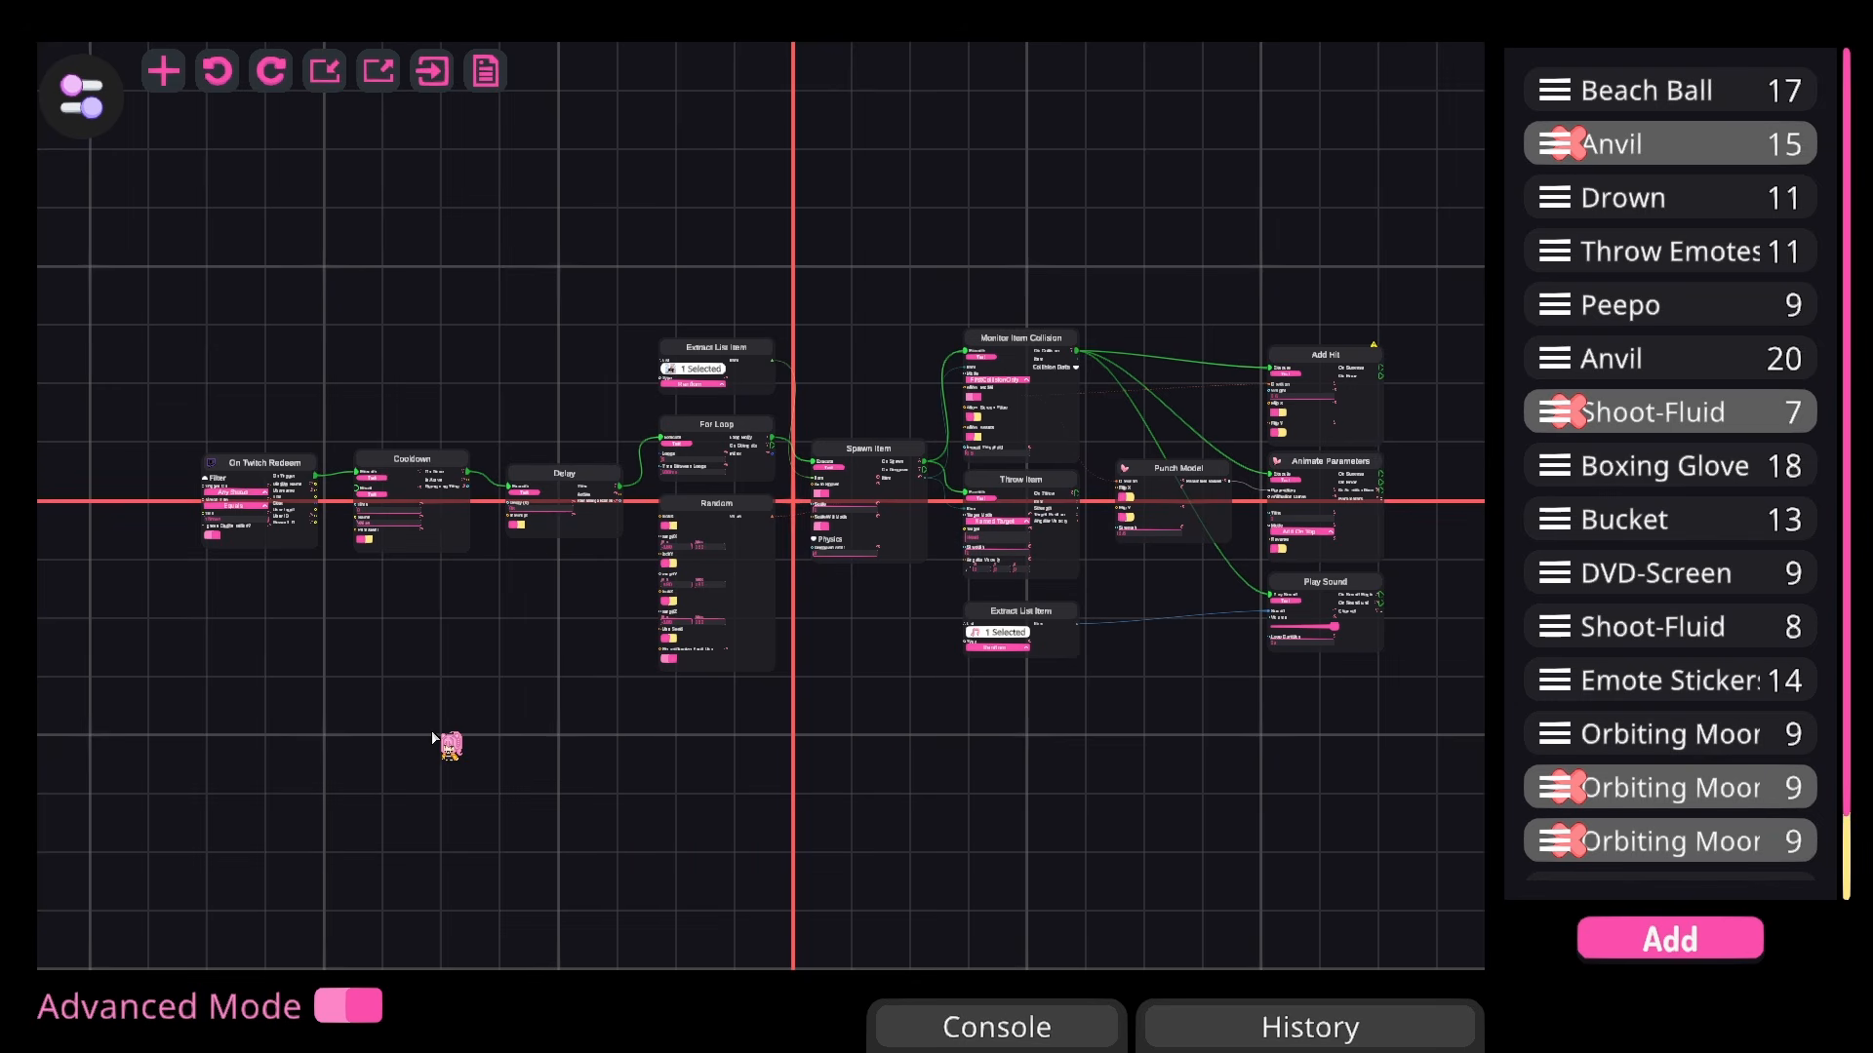
pyautogui.scroll(-2, 1754, 888)
pyautogui.rightClick(1646, 869)
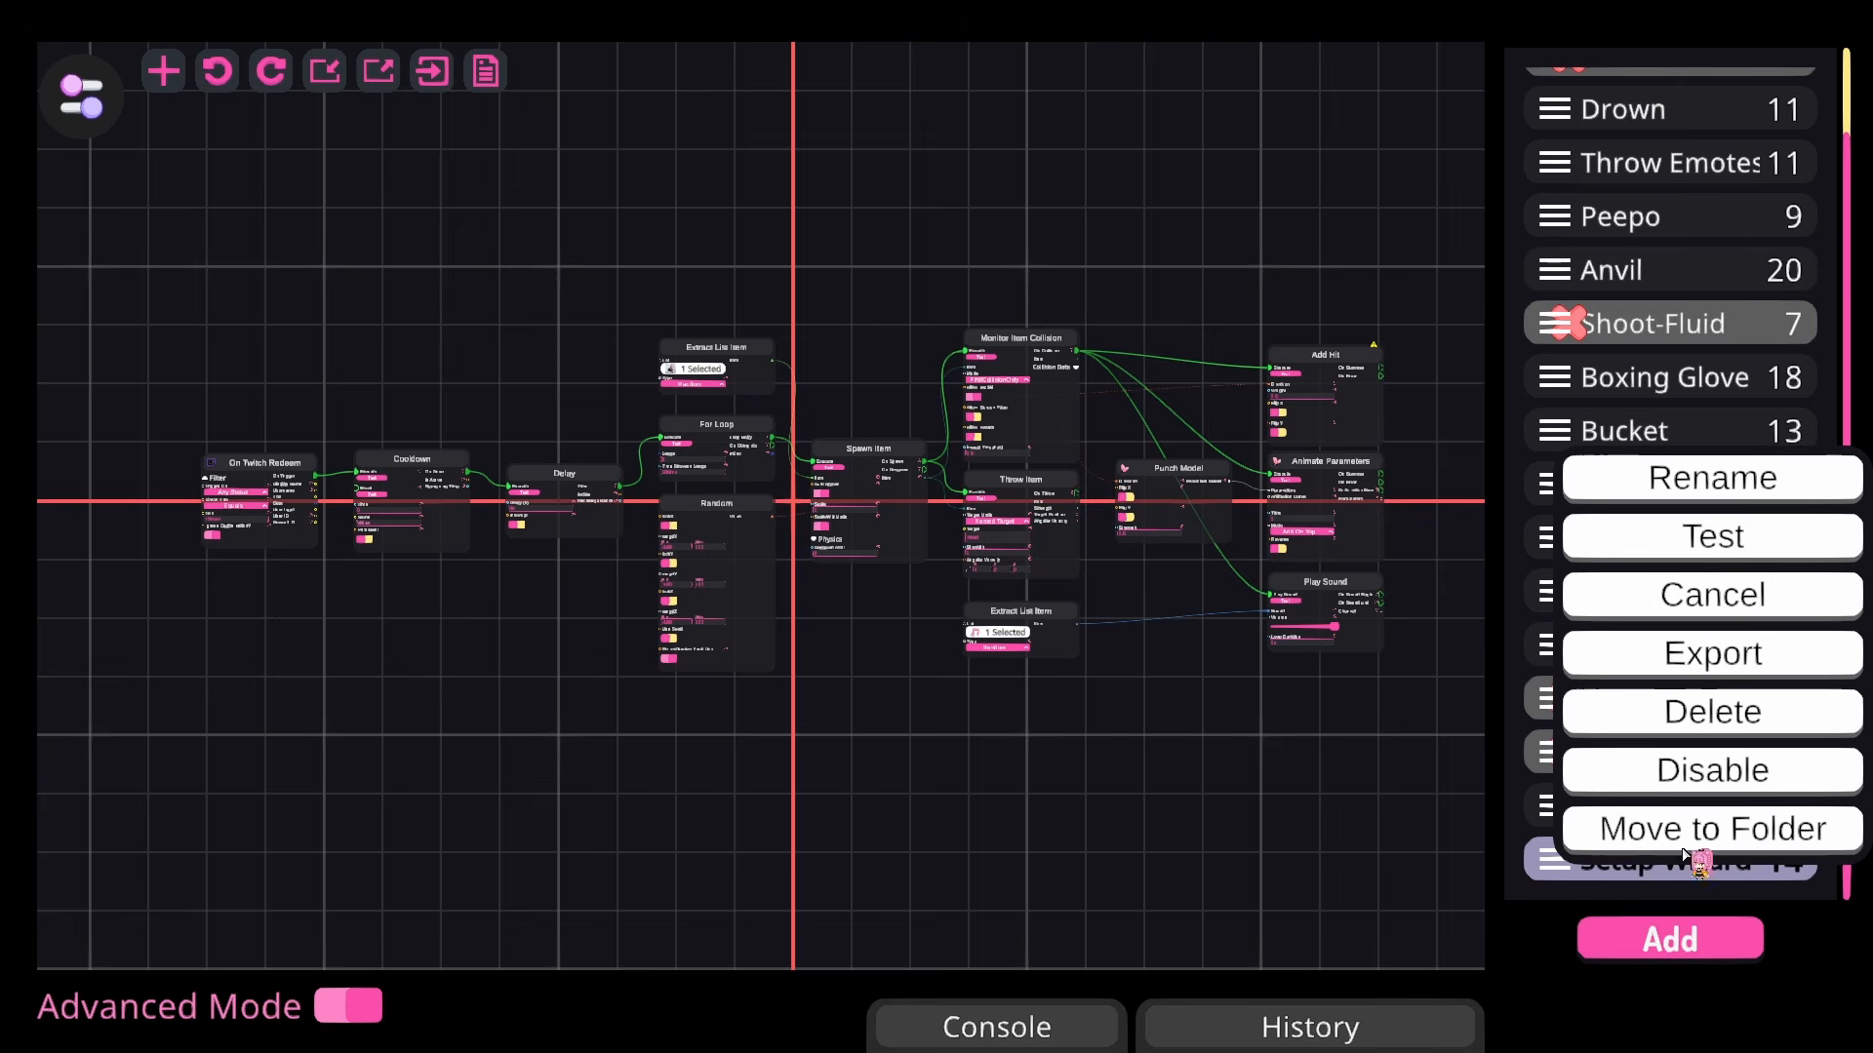
pyautogui.click(1753, 479)
pyautogui.write('Test')
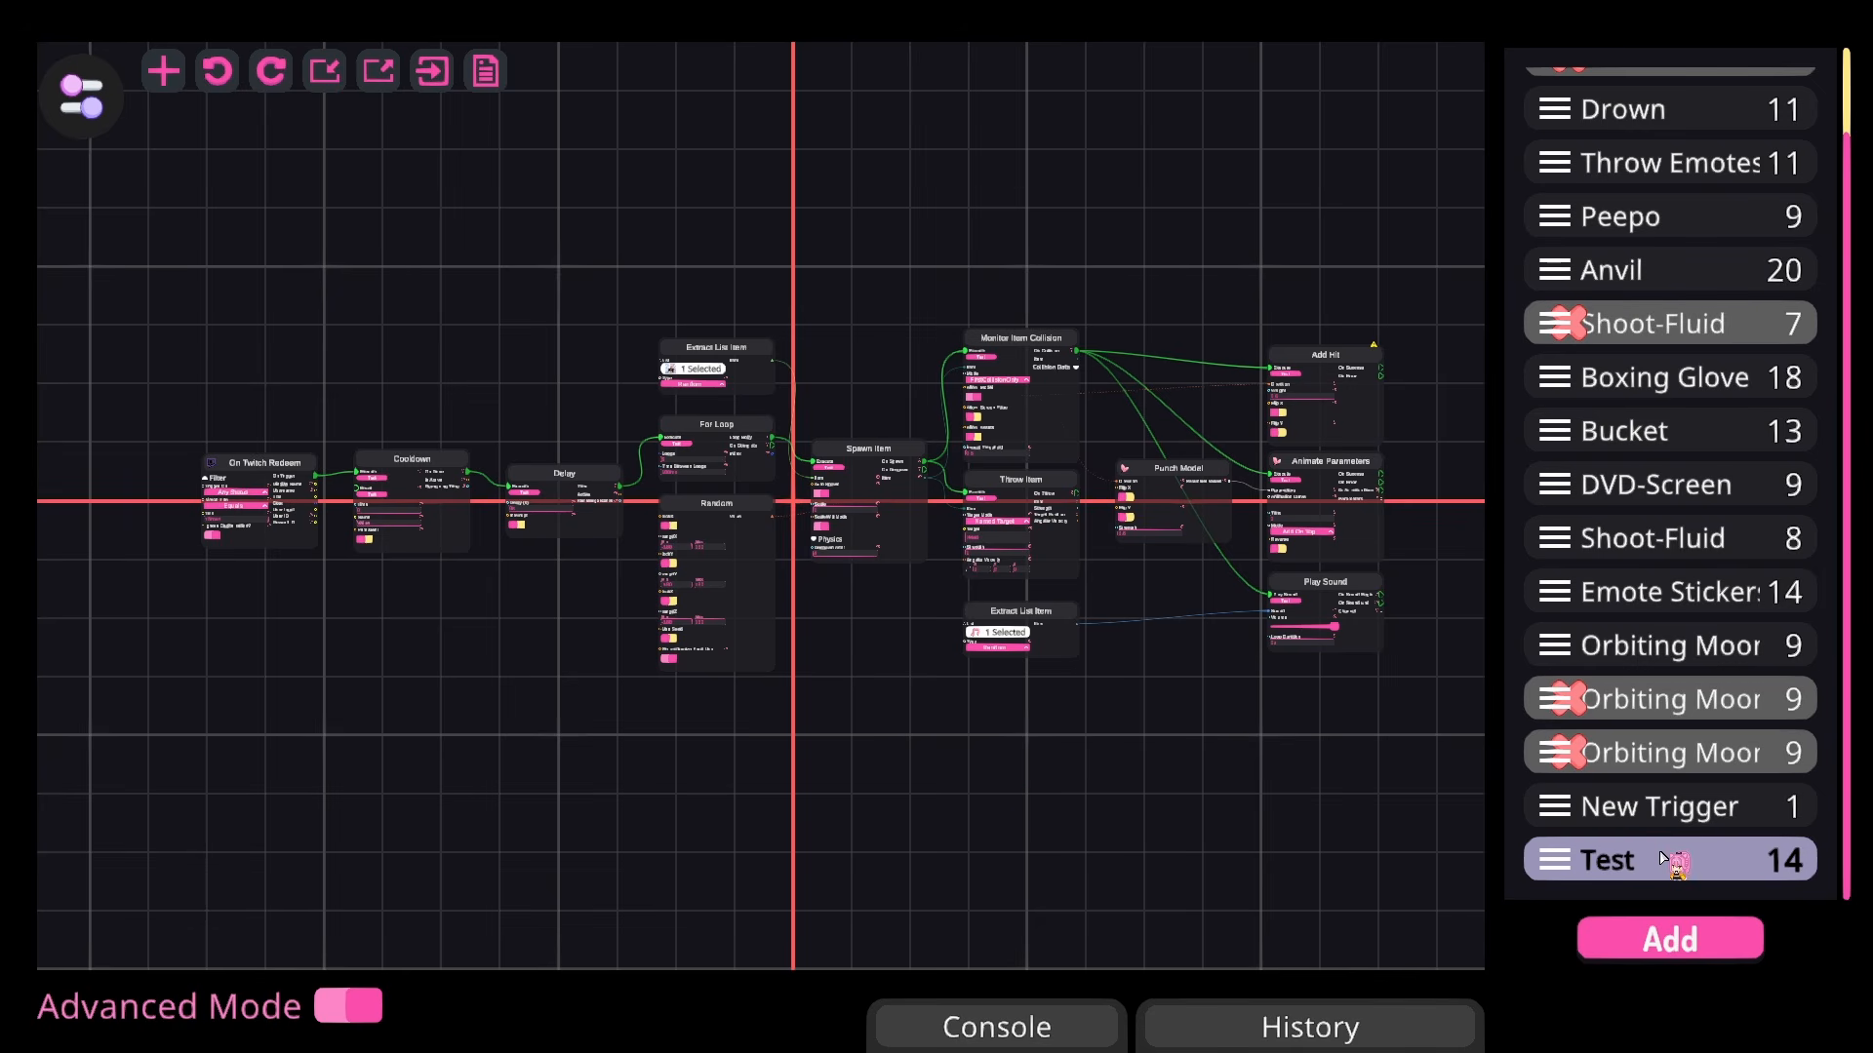
# Step: Run a test of the Test trigger from the trigger list
pyautogui.rightClick(1568, 864)
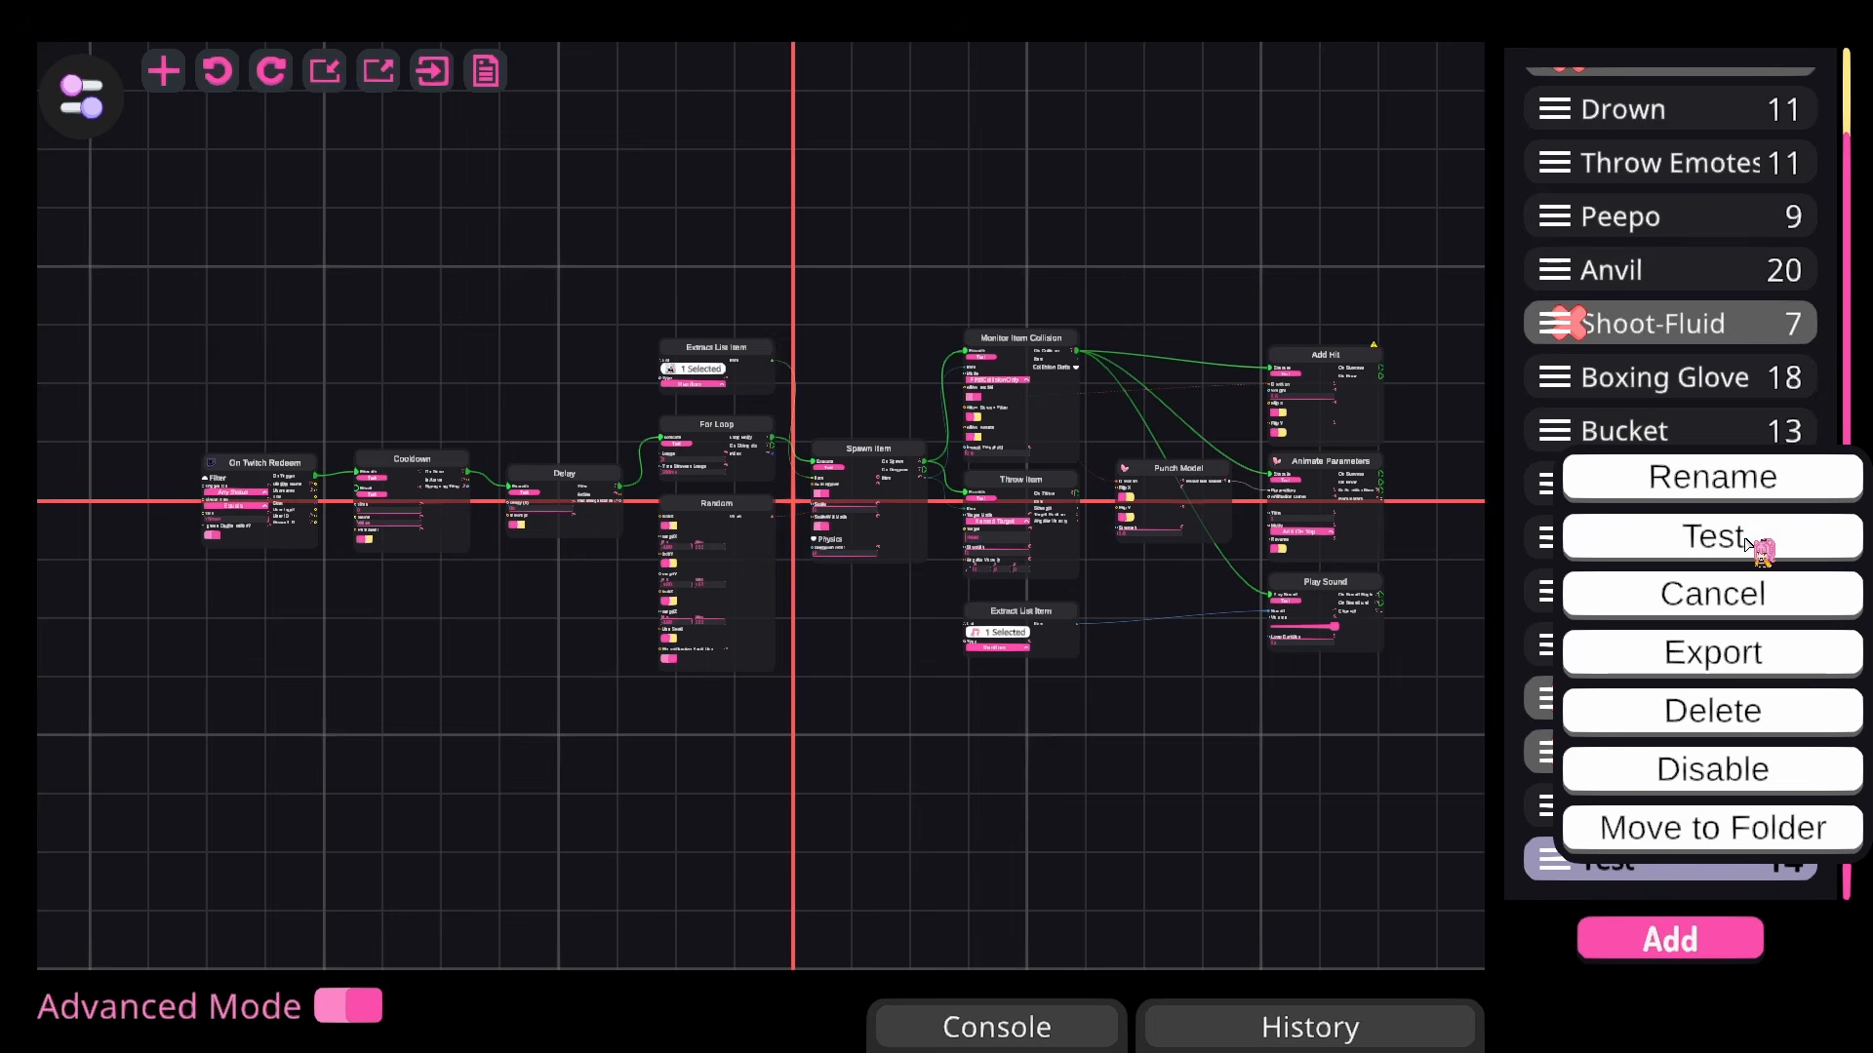
pyautogui.click(1712, 538)
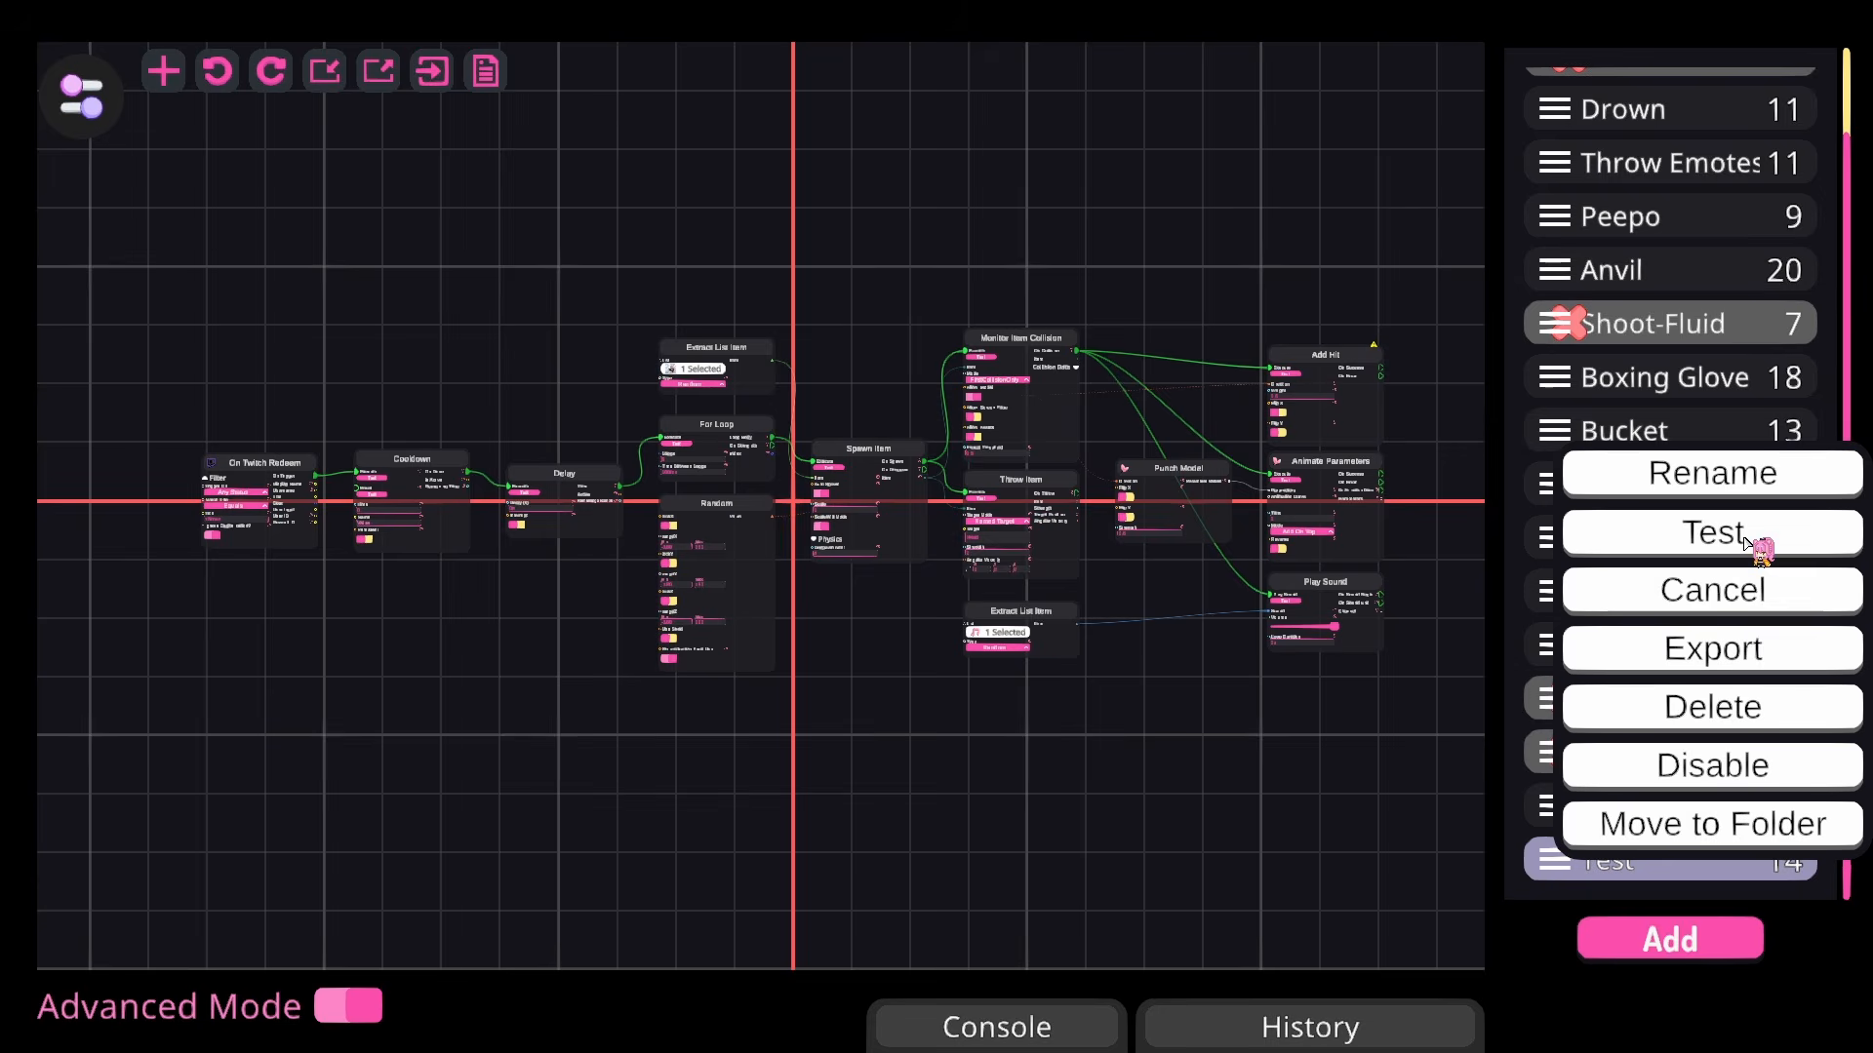
pyautogui.click(1755, 542)
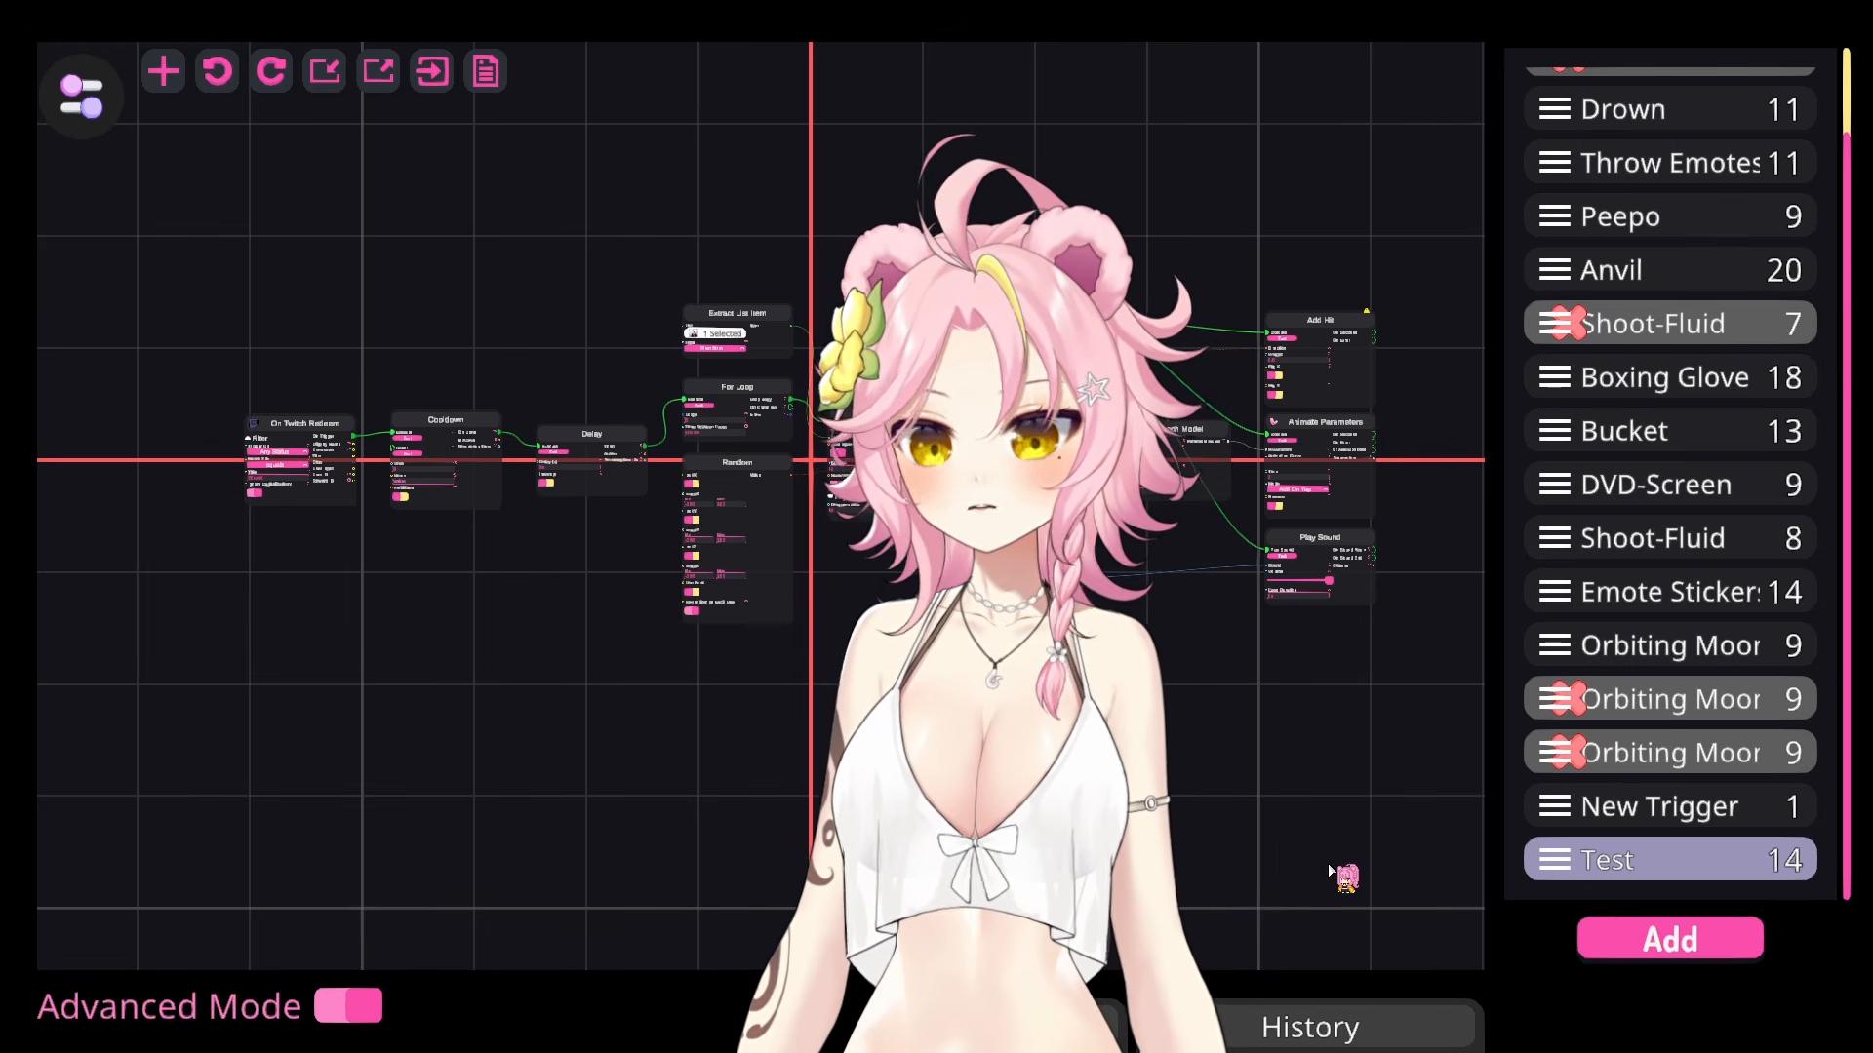
# Step: Export the Test trigger as Test.vtrigger to the VConnect Assets folder
pyautogui.rightClick(1682, 871)
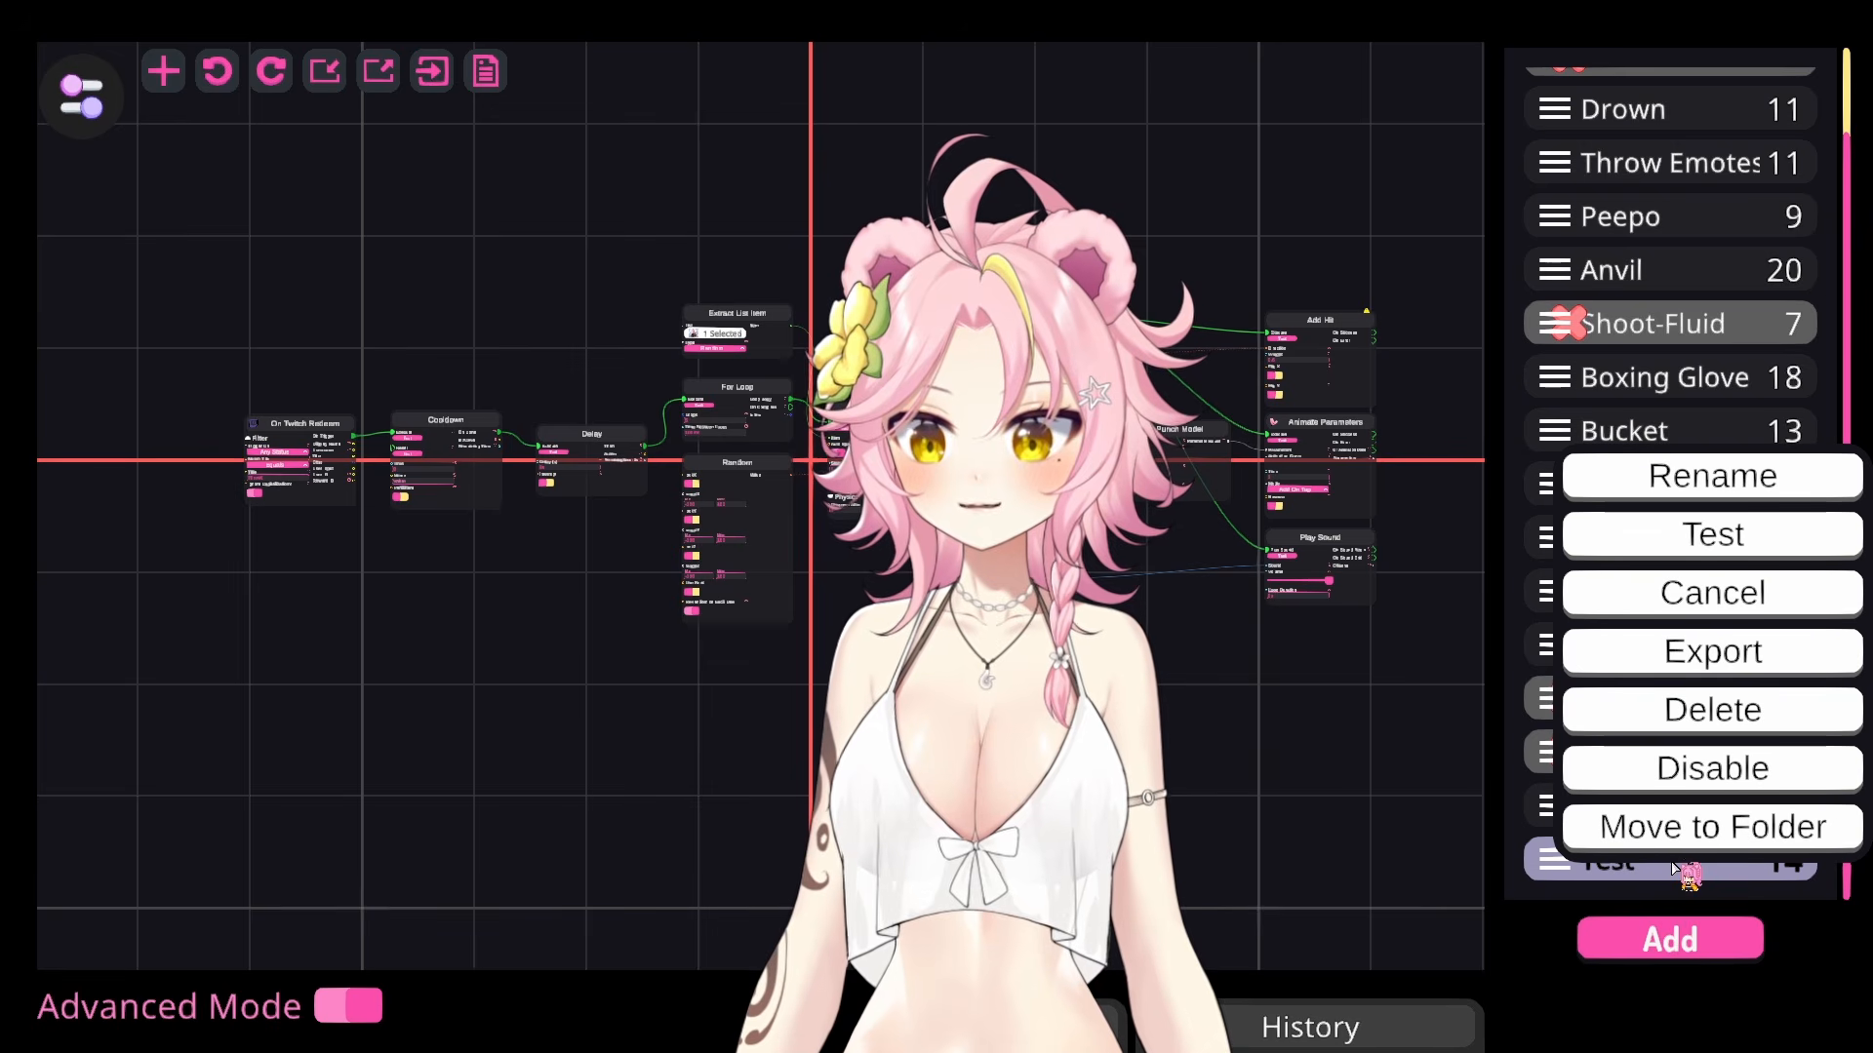
pyautogui.click(1705, 656)
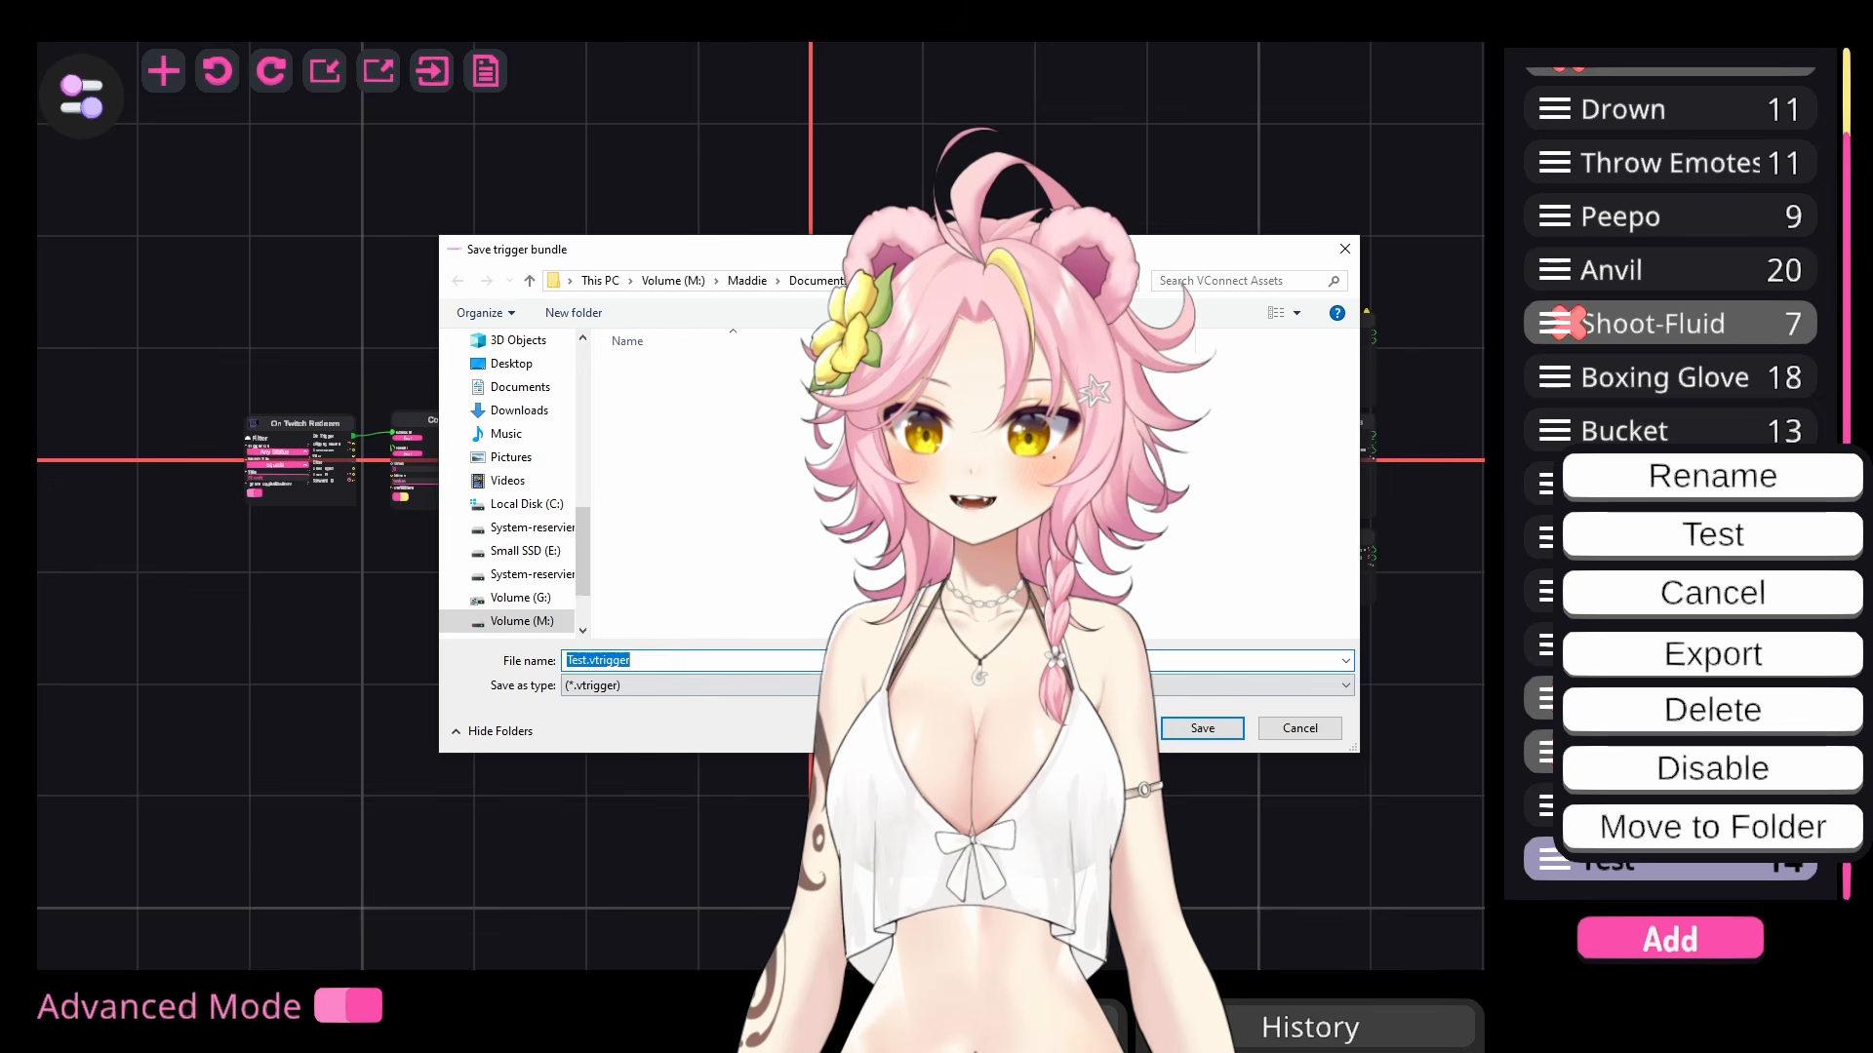
pyautogui.click(1224, 739)
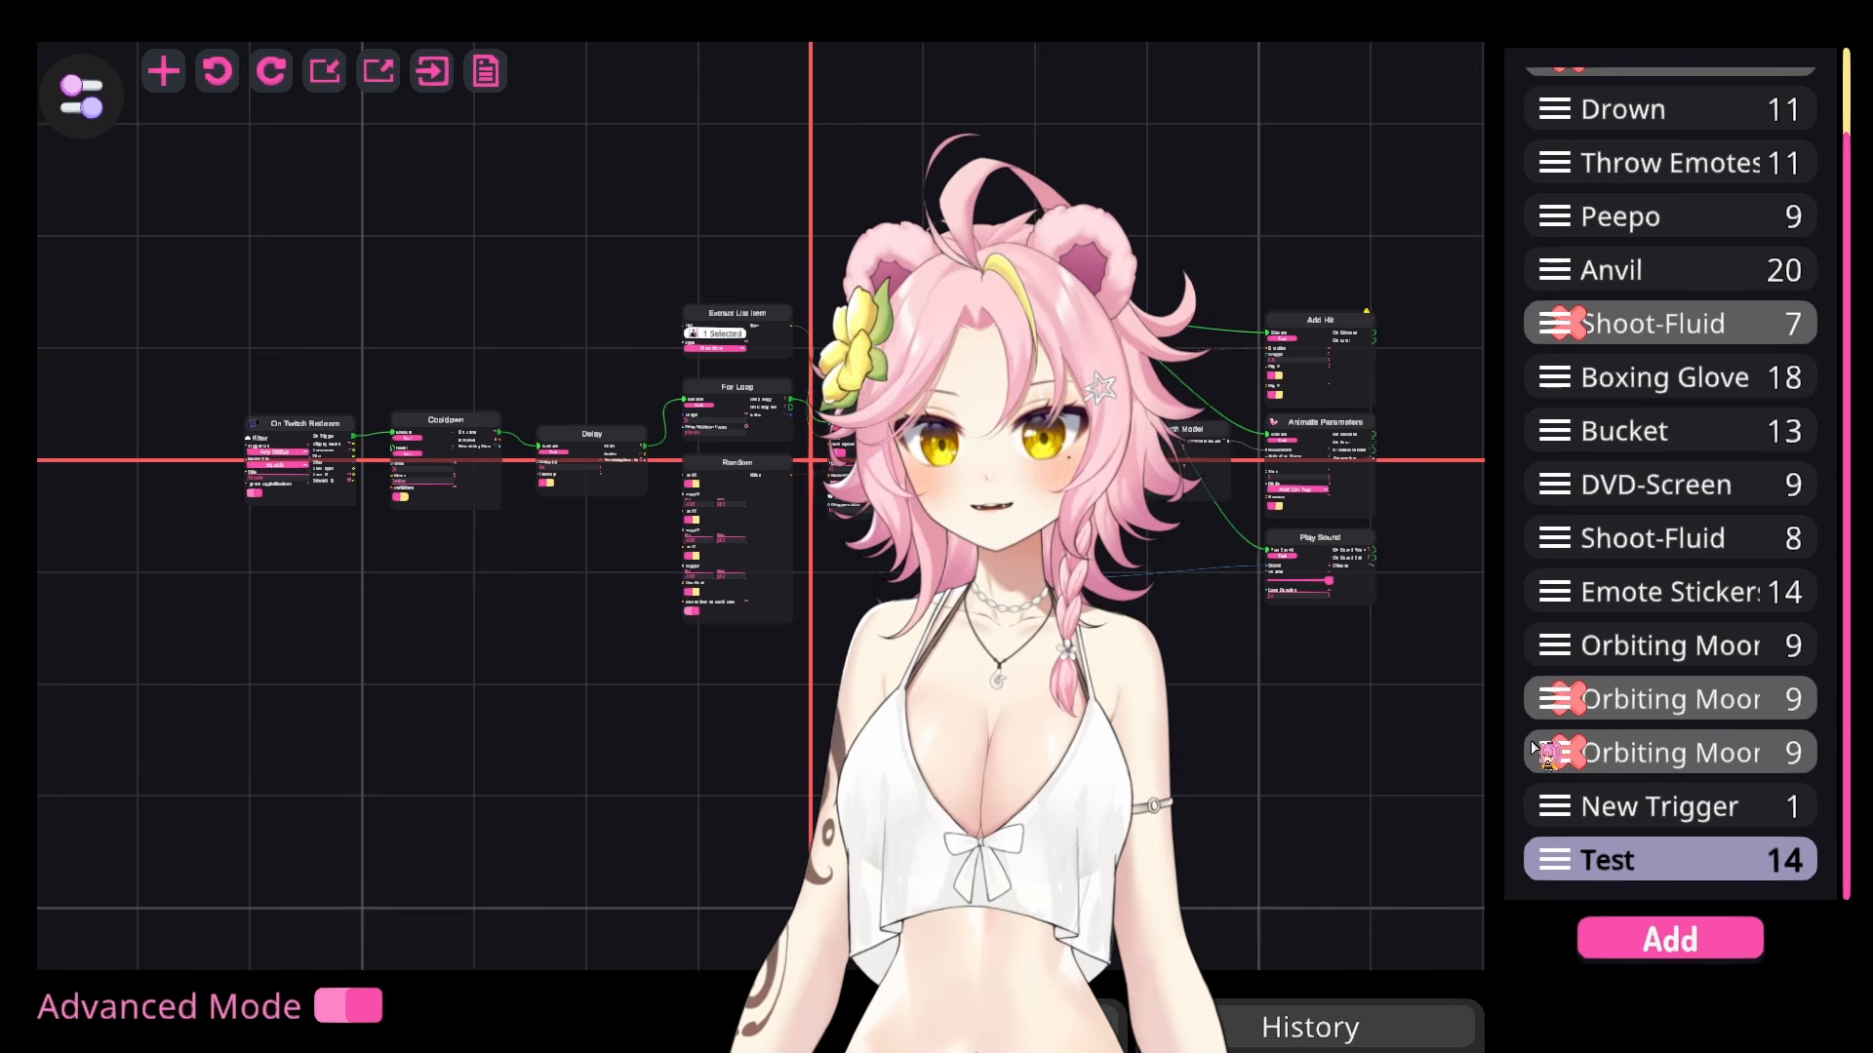
pyautogui.click(1628, 952)
pyautogui.click(1177, 875)
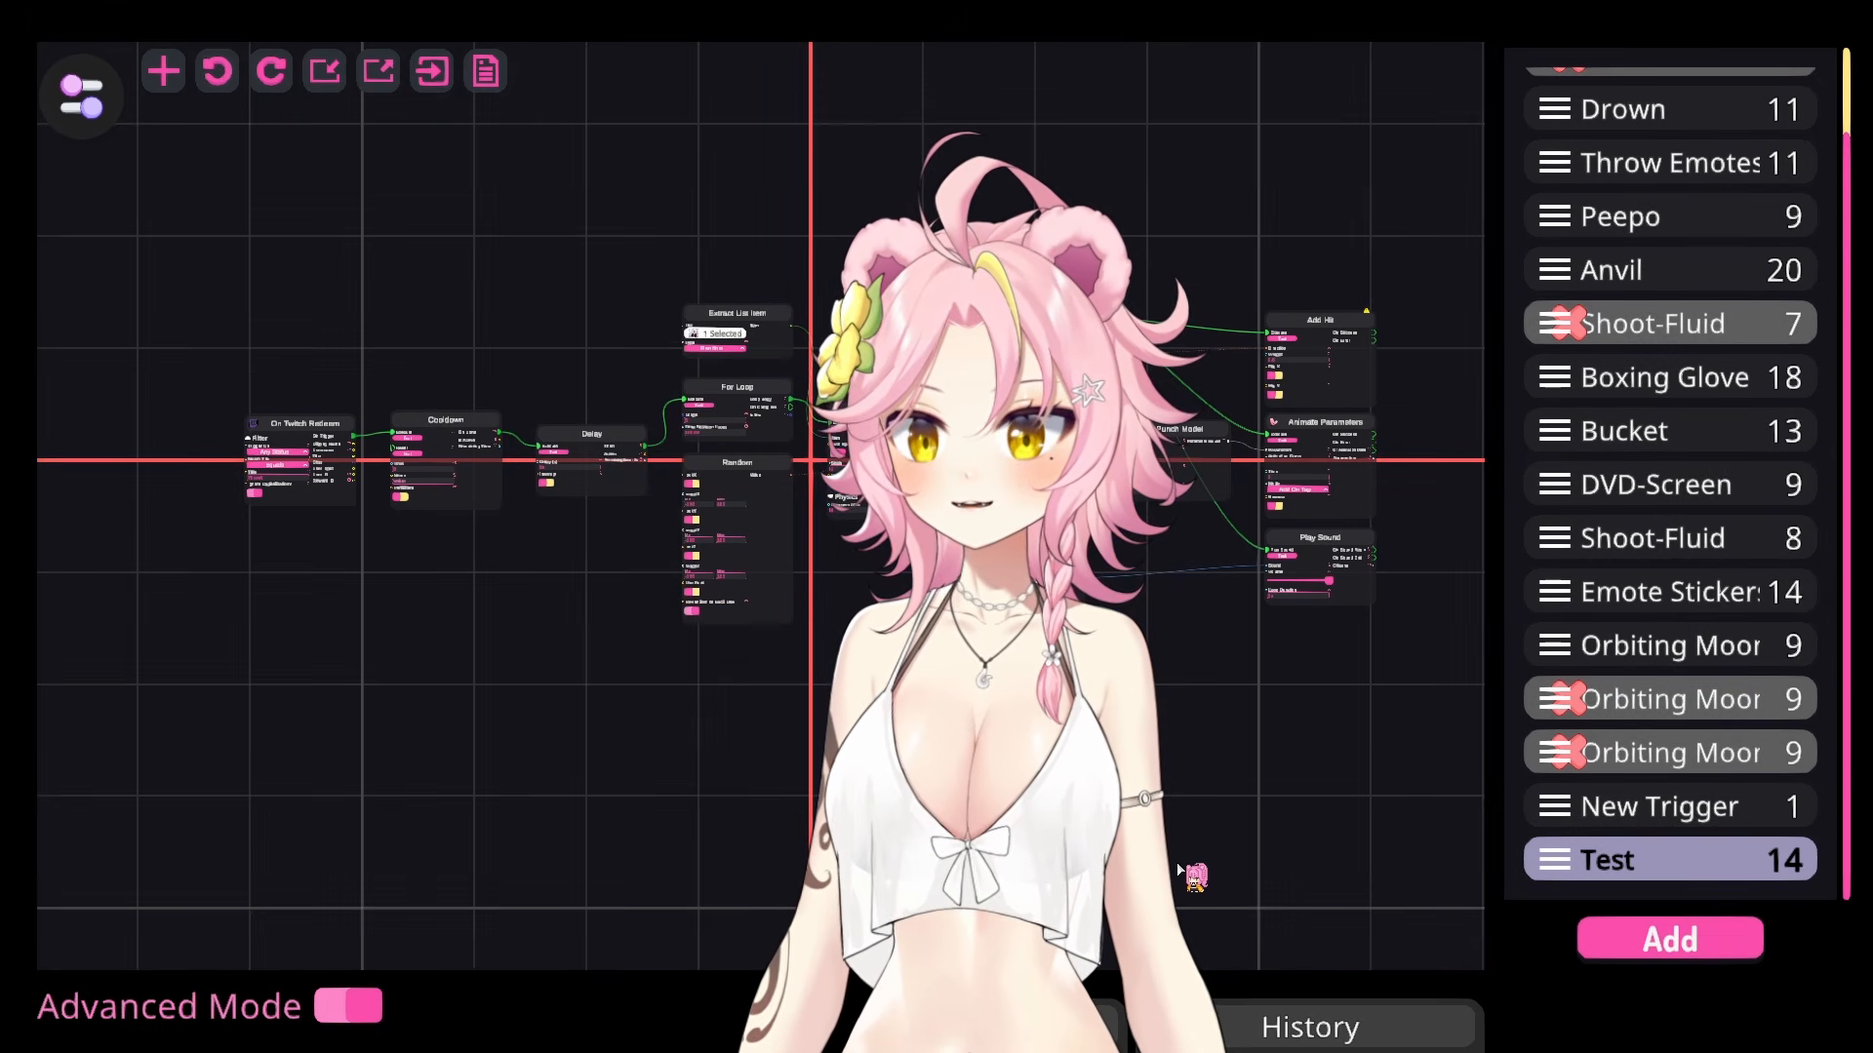
# Step: View the asset selection of the Extract List Item node above the For Loop and close it unchanged
pyautogui.scroll(5, 718, 450)
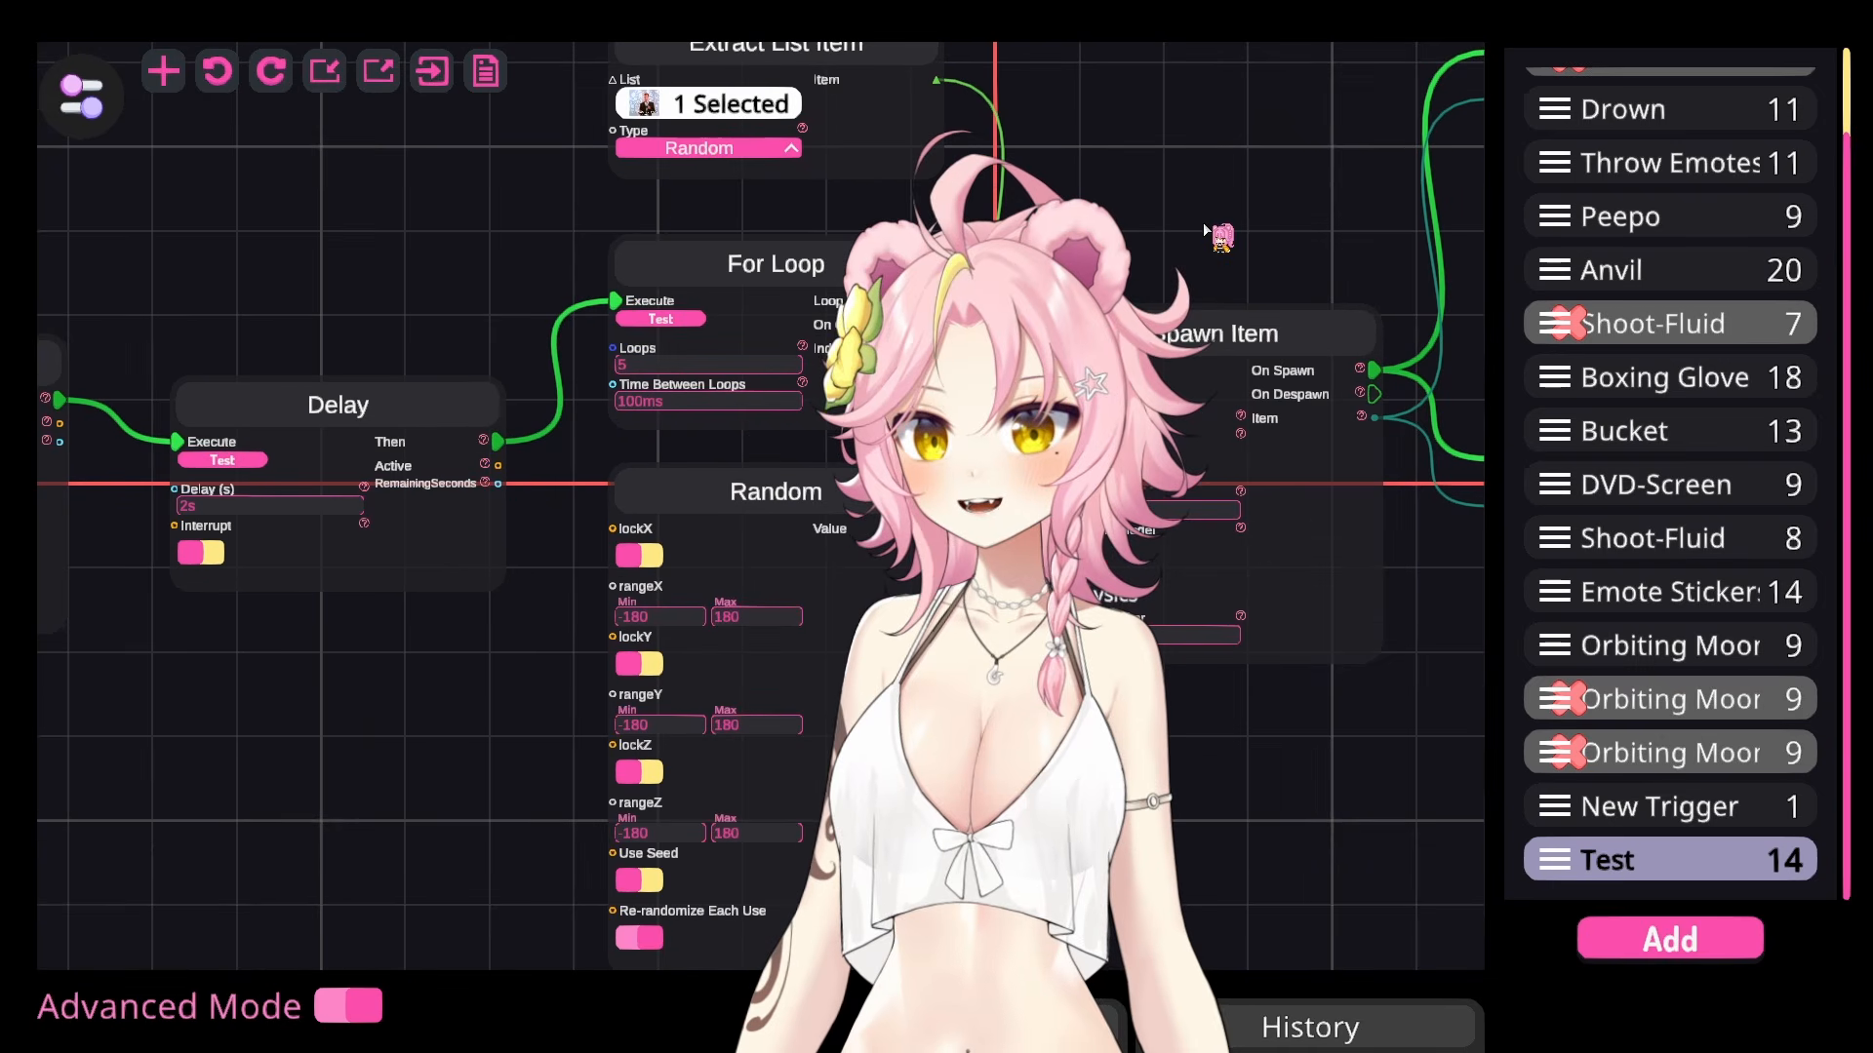
pyautogui.moveTo(1151, 213); pyautogui.dragTo(1165, 636)
pyautogui.scroll(2, 838, 634)
pyautogui.click(669, 473)
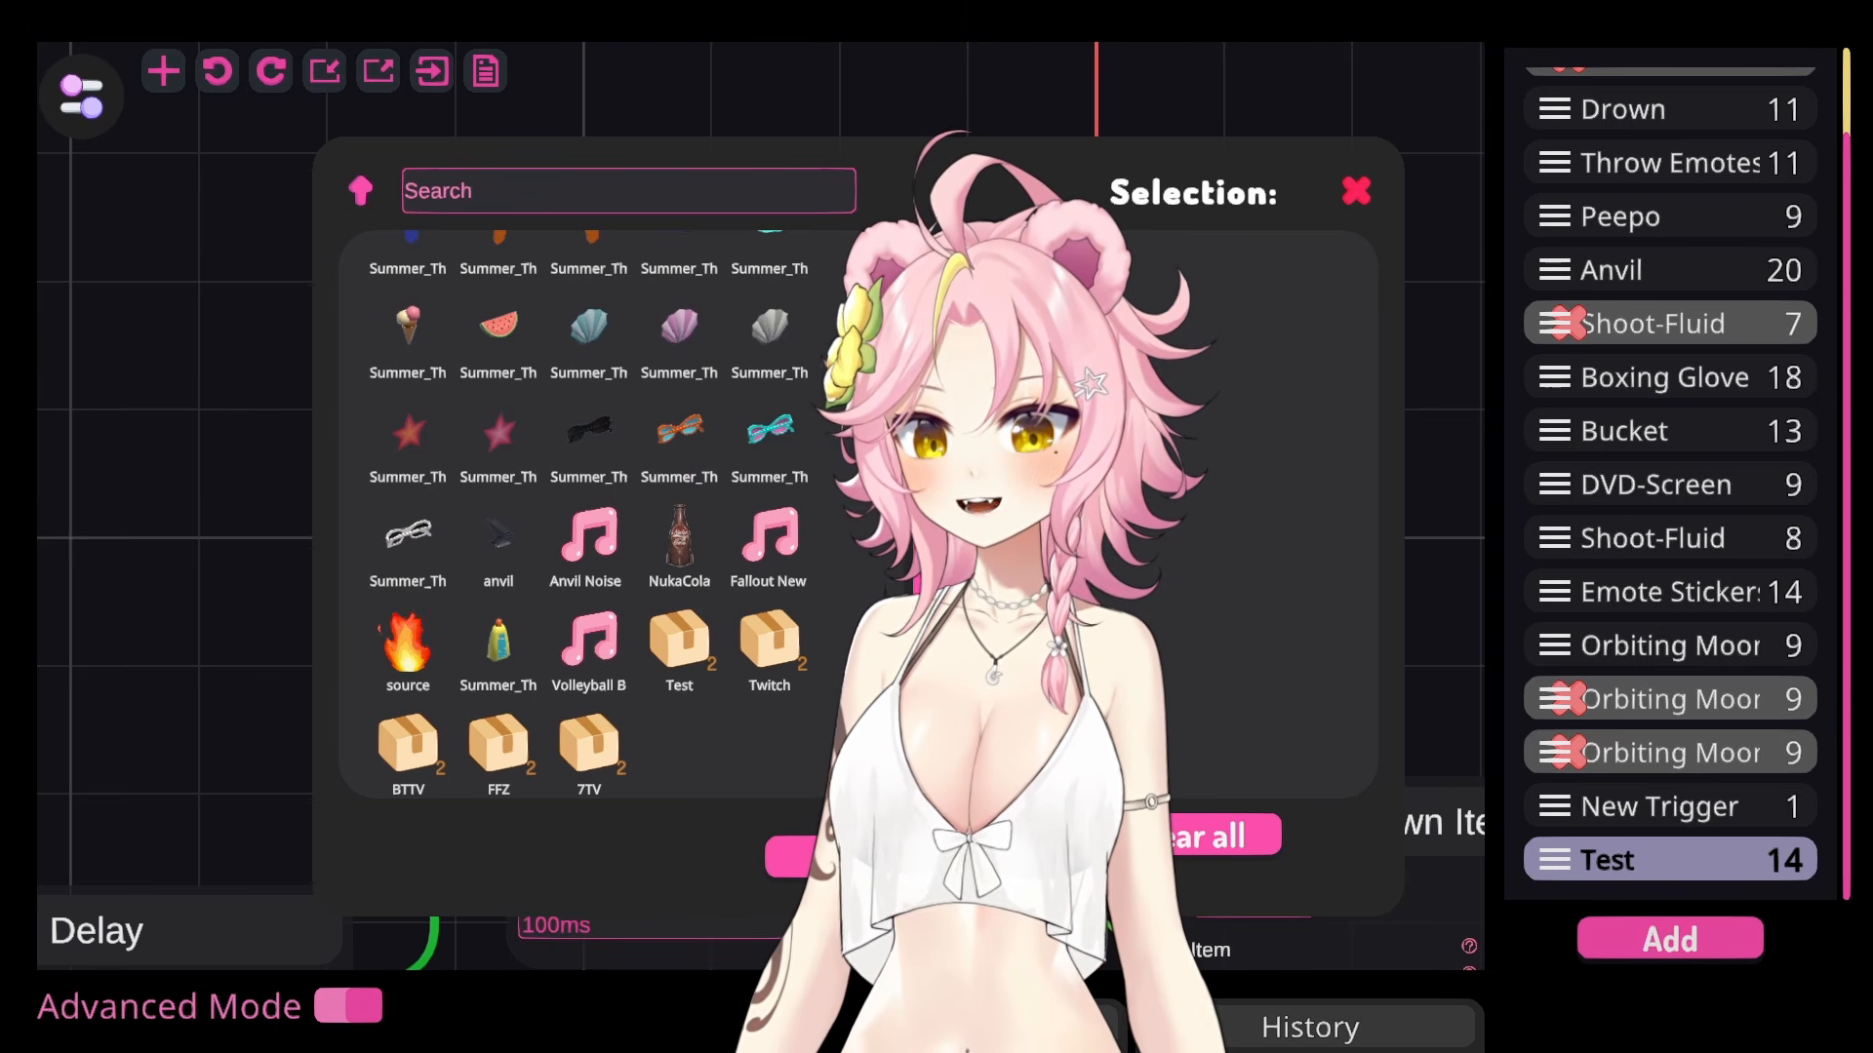
pyautogui.click(1355, 192)
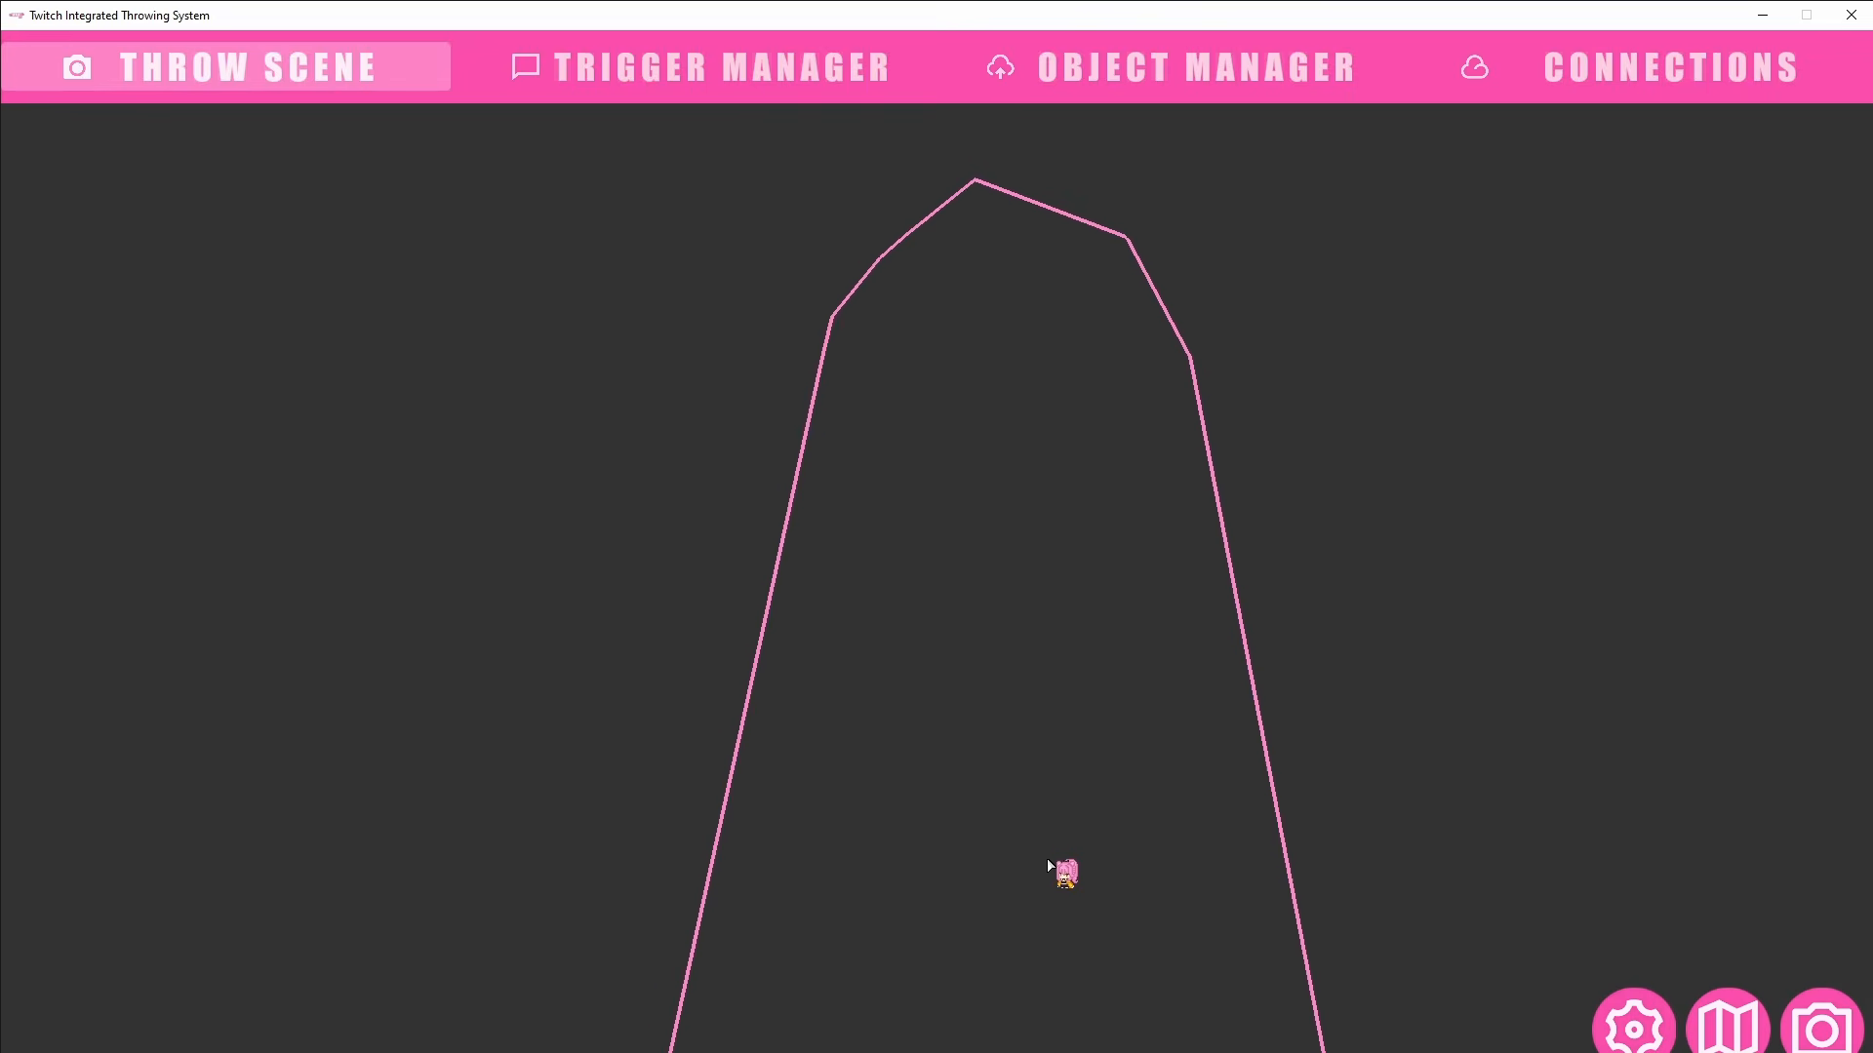
# Step: Export the Twitch Integrated Throwing System data for VConnect and move the export folder's window out of the way
pyautogui.click(1633, 1024)
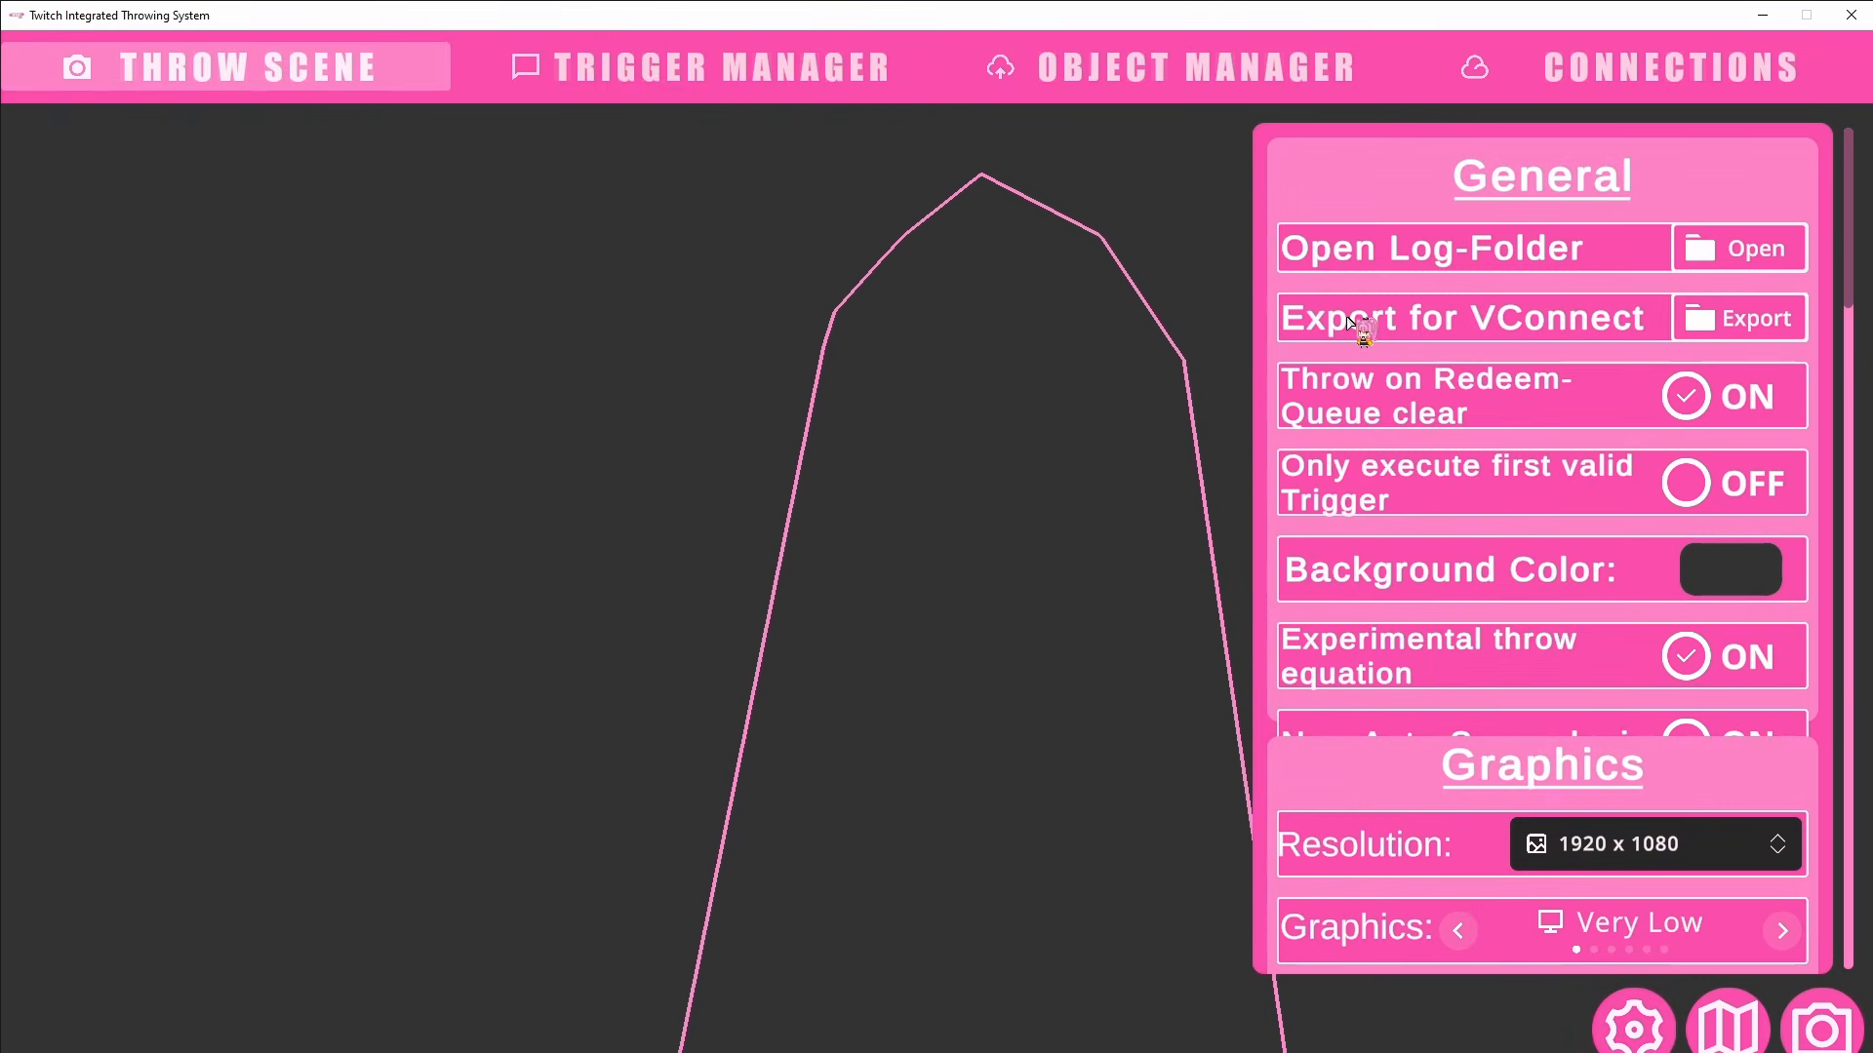
pyautogui.click(1735, 329)
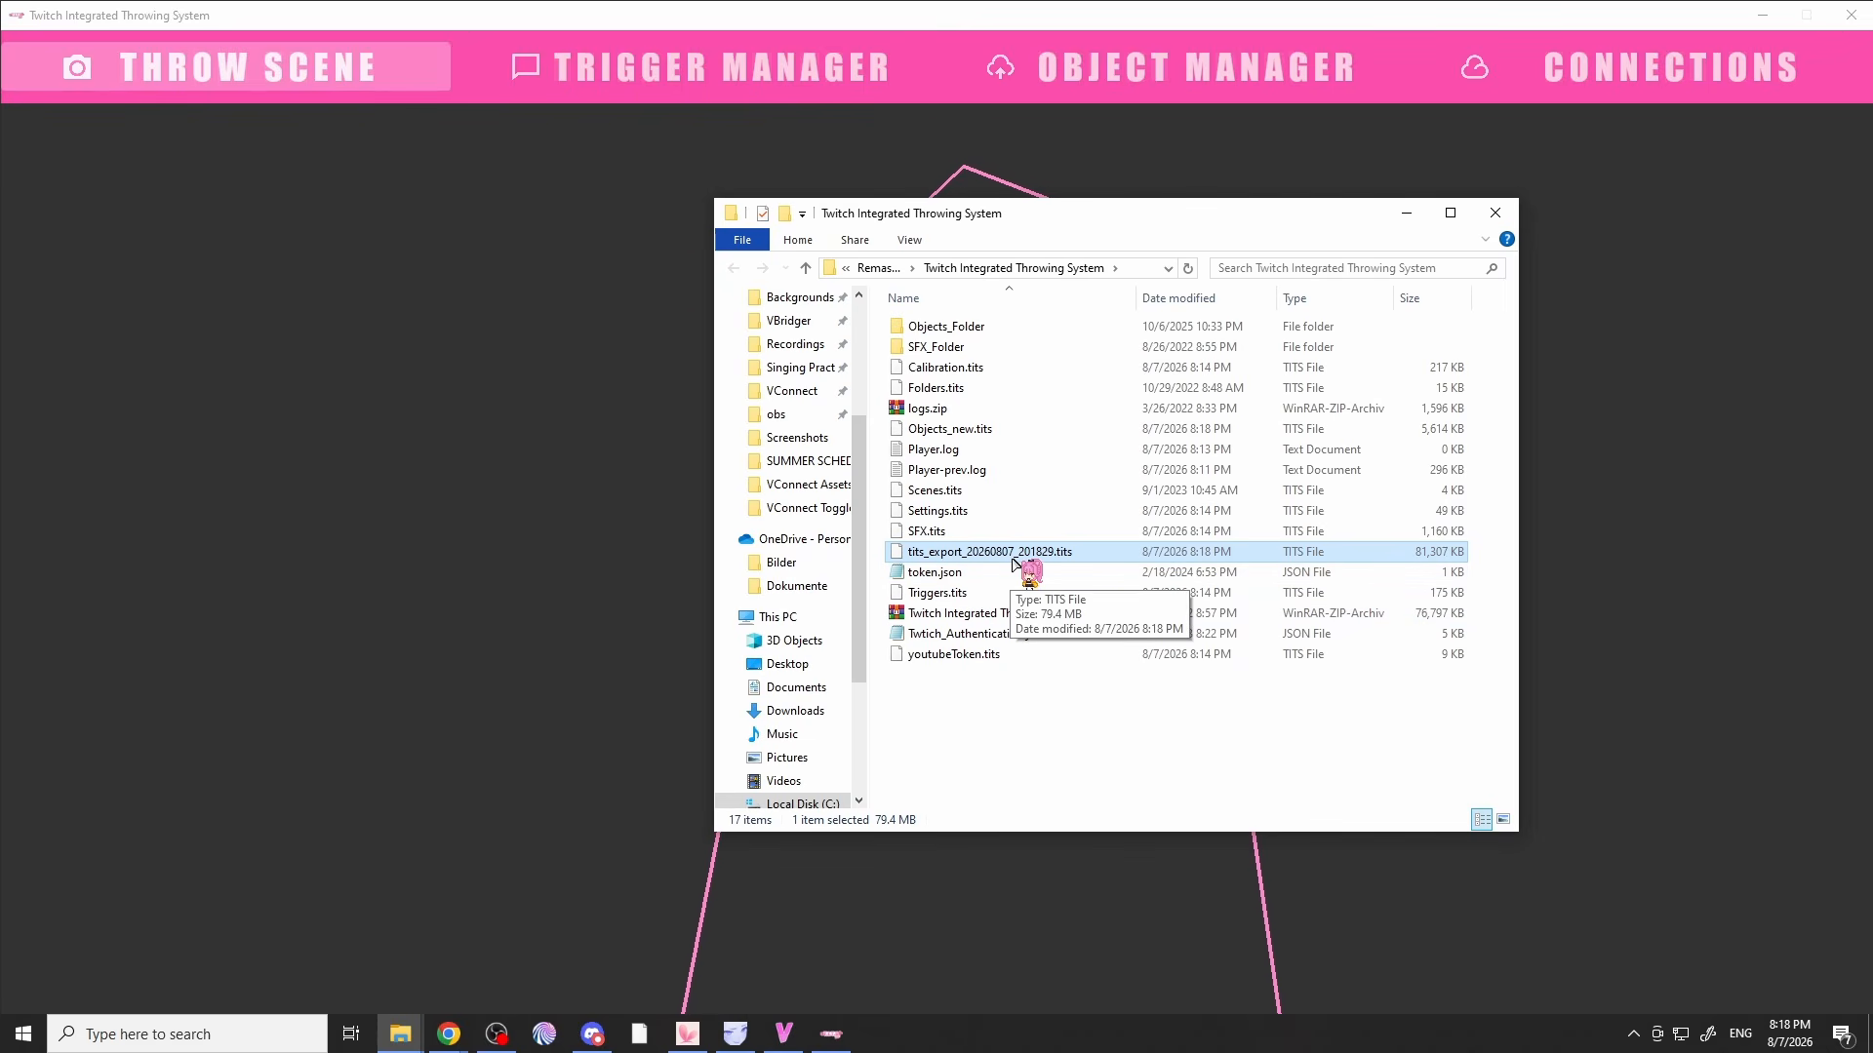
pyautogui.moveTo(1185, 230); pyautogui.dragTo(1872, 156)
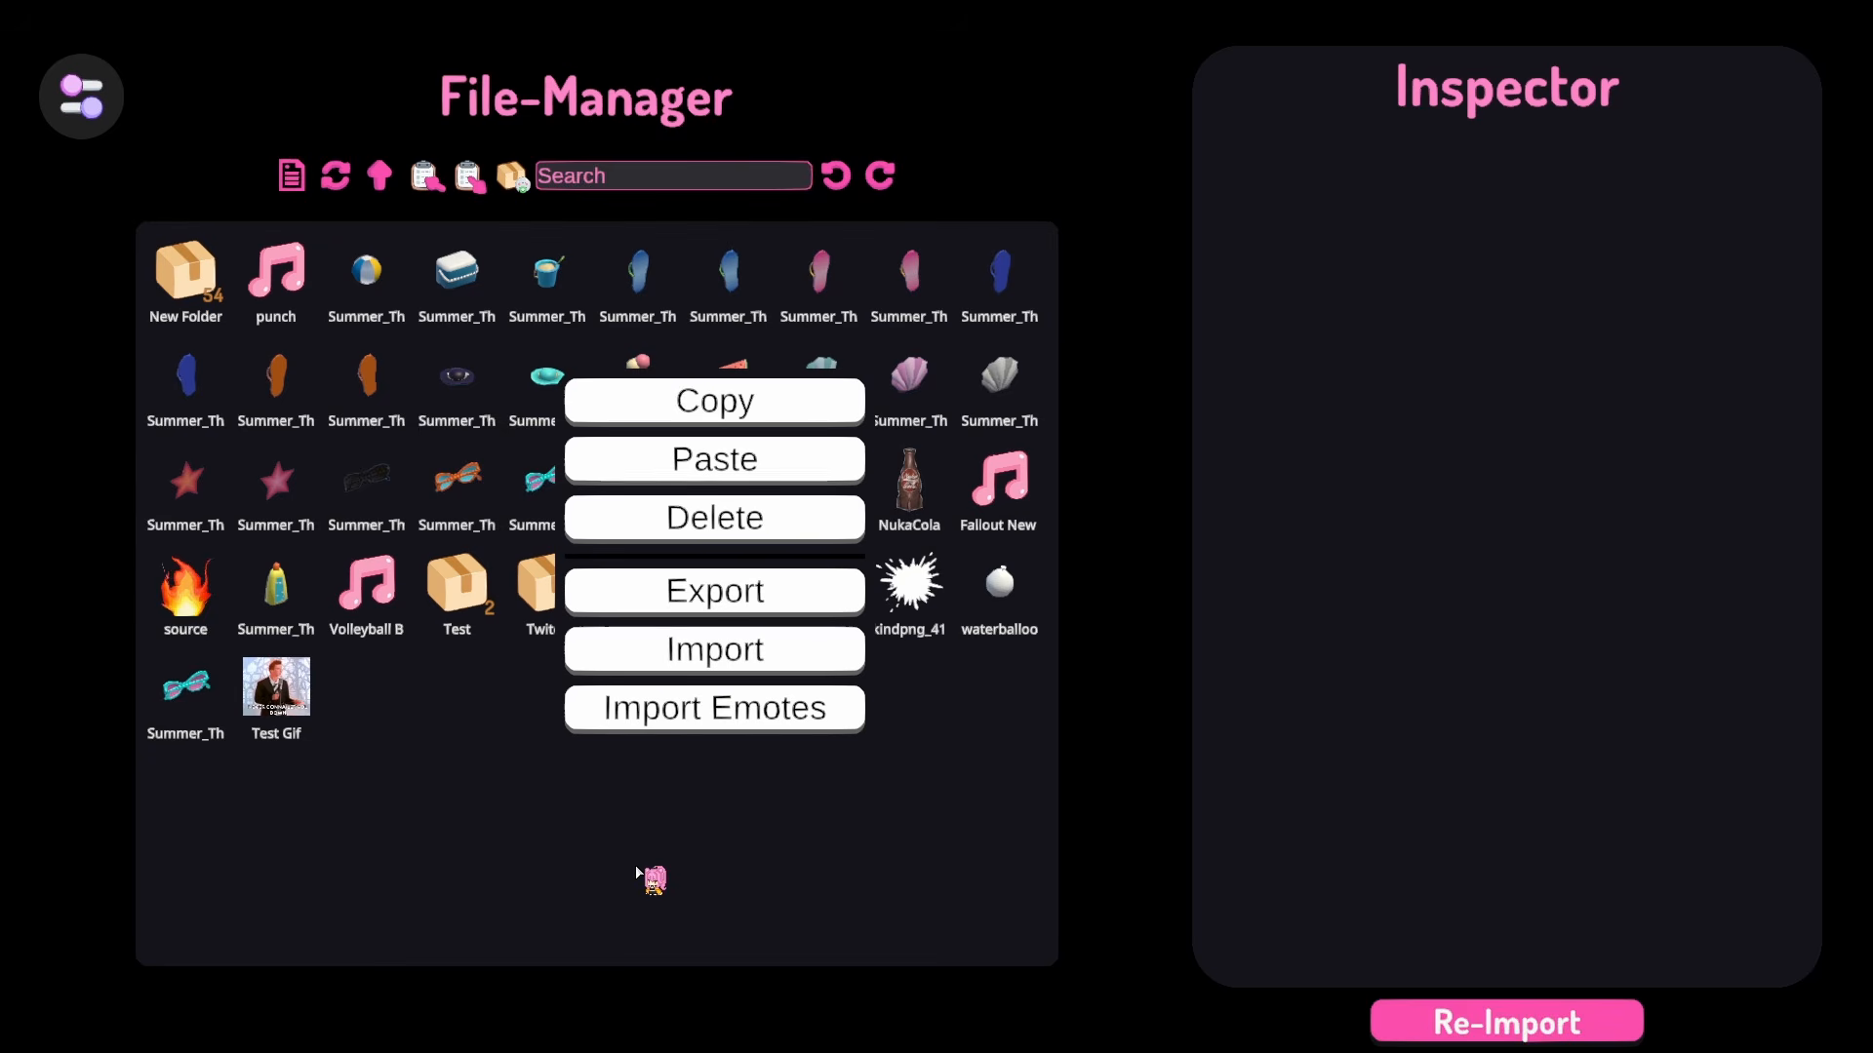
# Step: Import tits_export_20260807_201829.tits from the Twitch Integrated Throwing System folder into the VConnect File-Manager
pyautogui.click(648, 877)
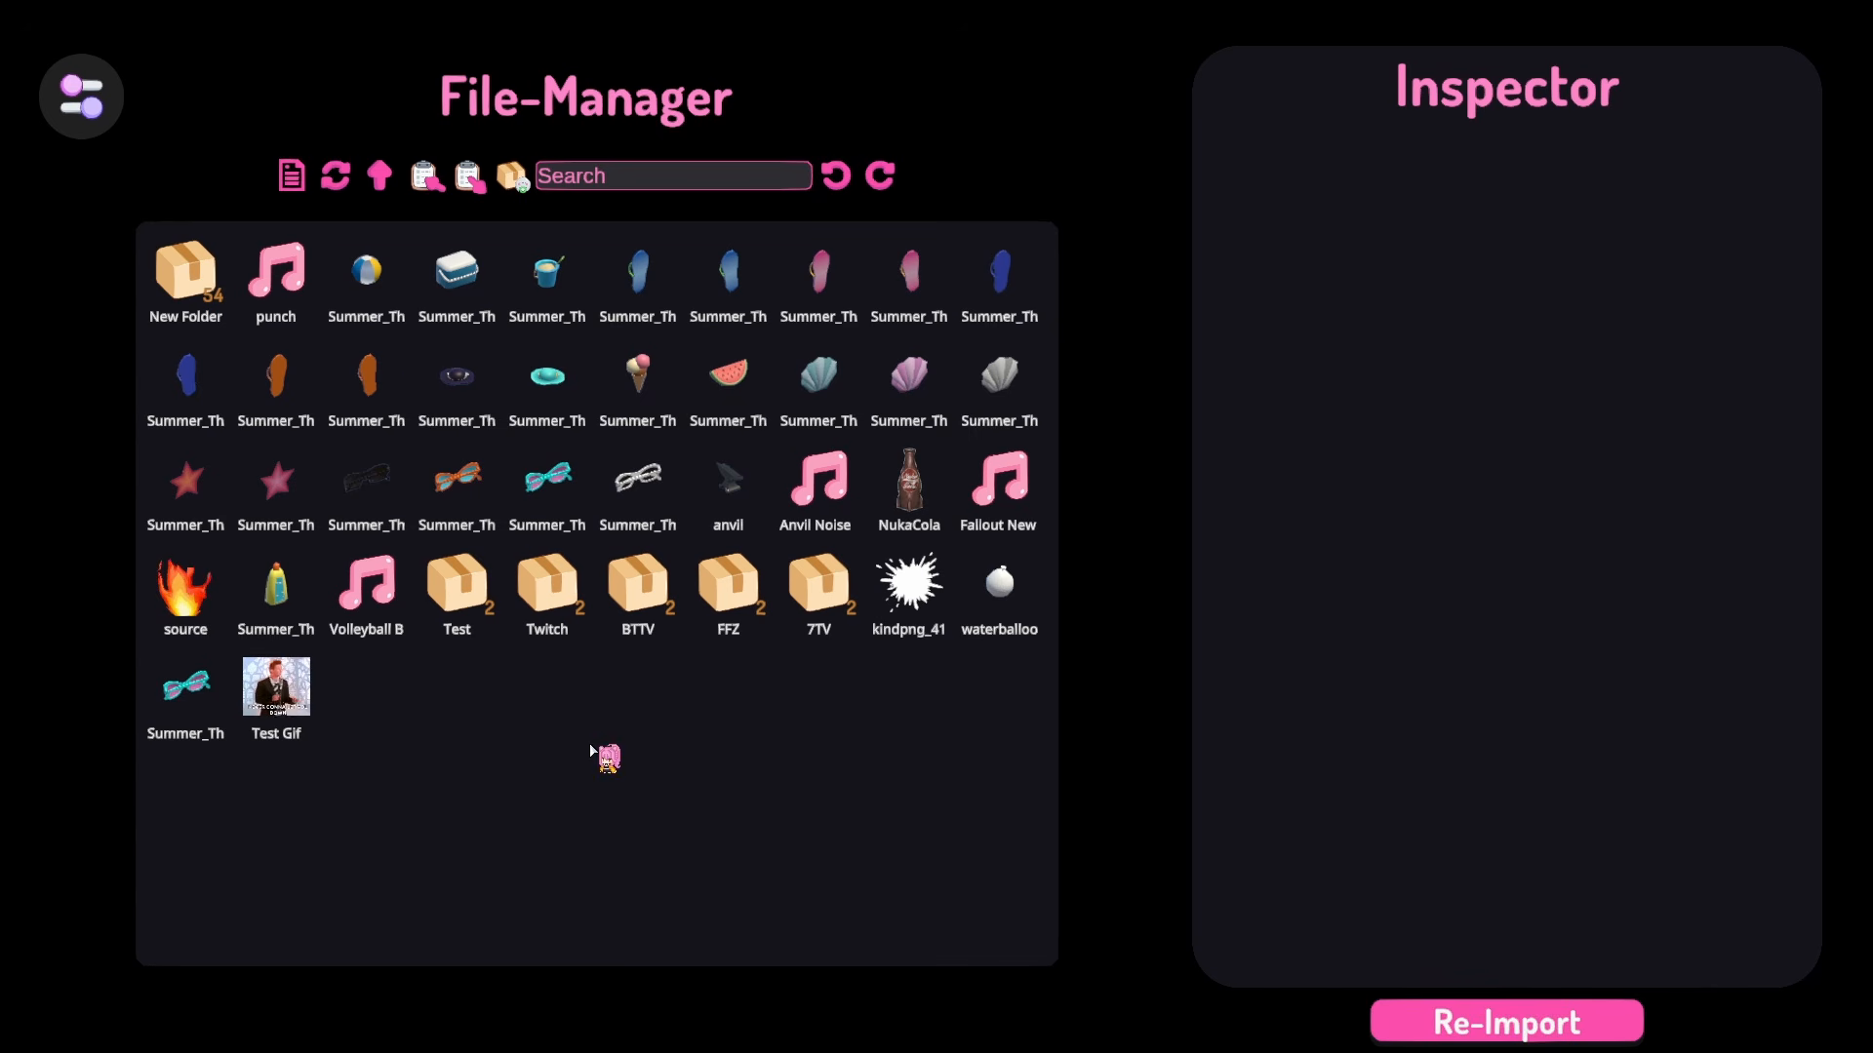
pyautogui.rightClick(605, 755)
pyautogui.click(752, 659)
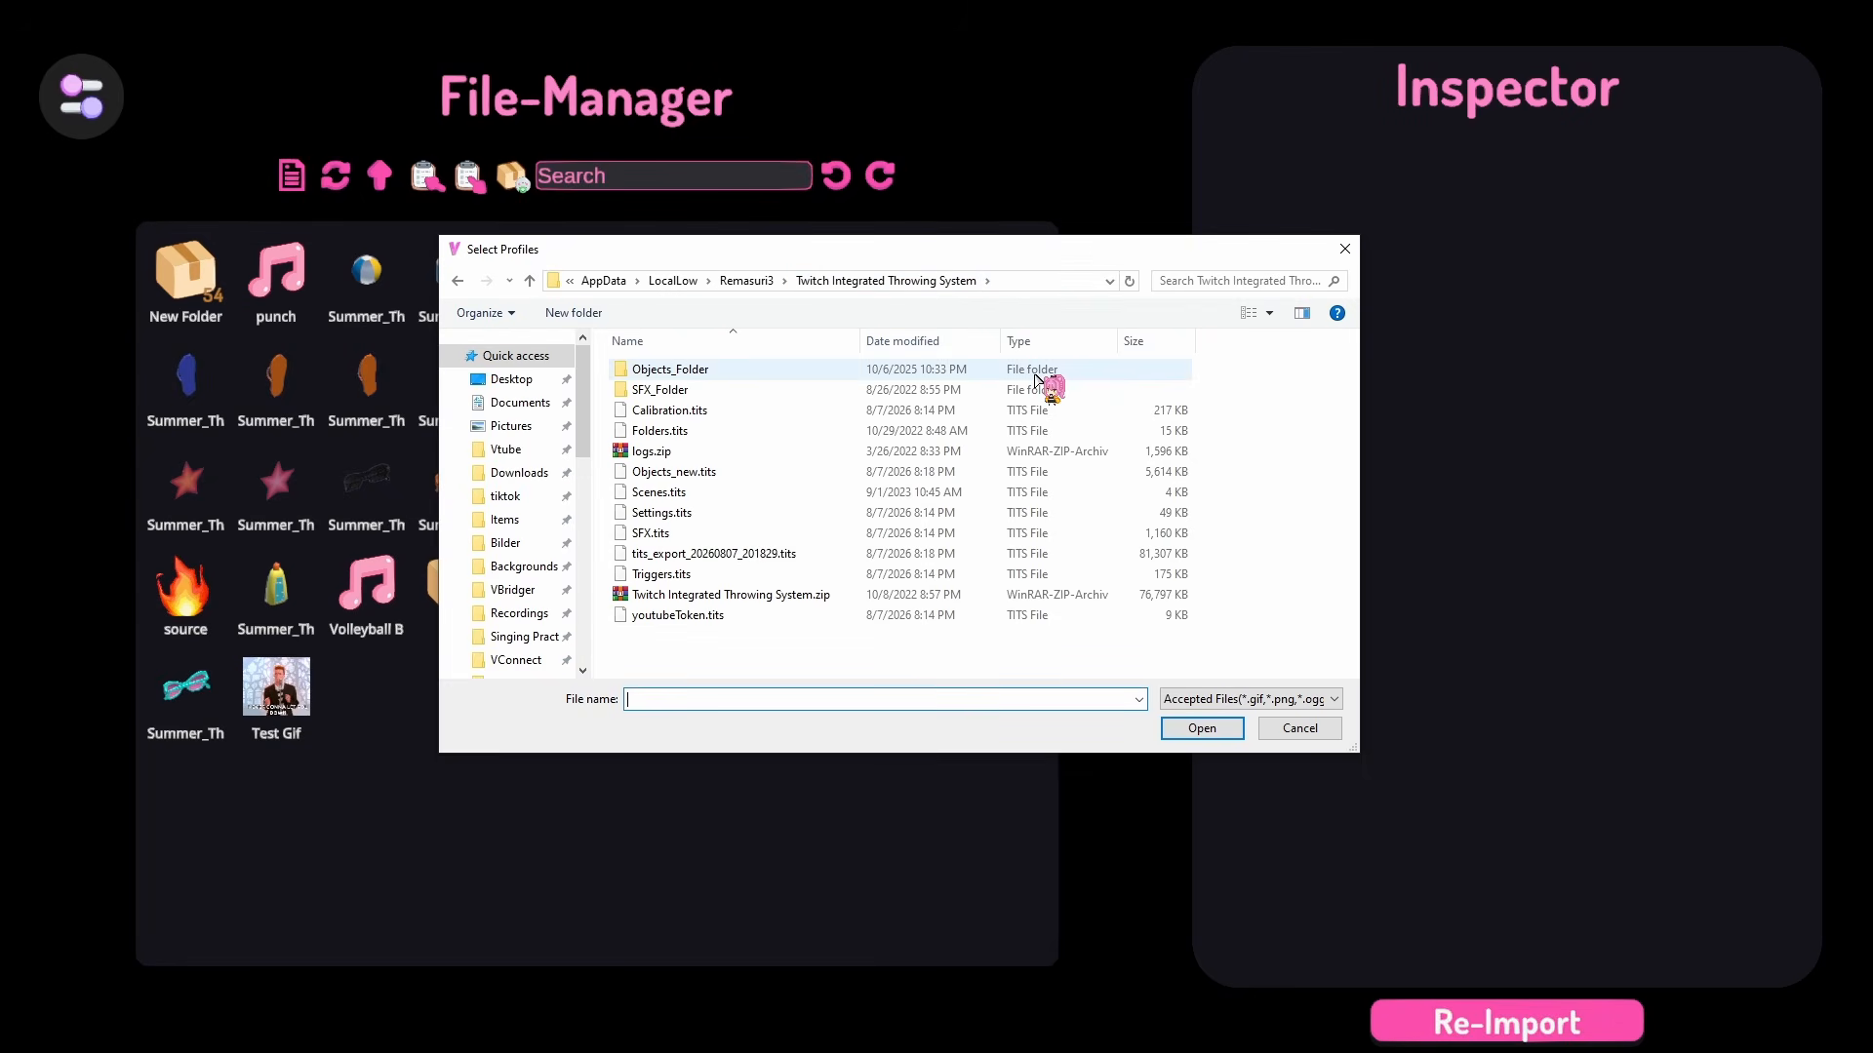
pyautogui.click(1033, 293)
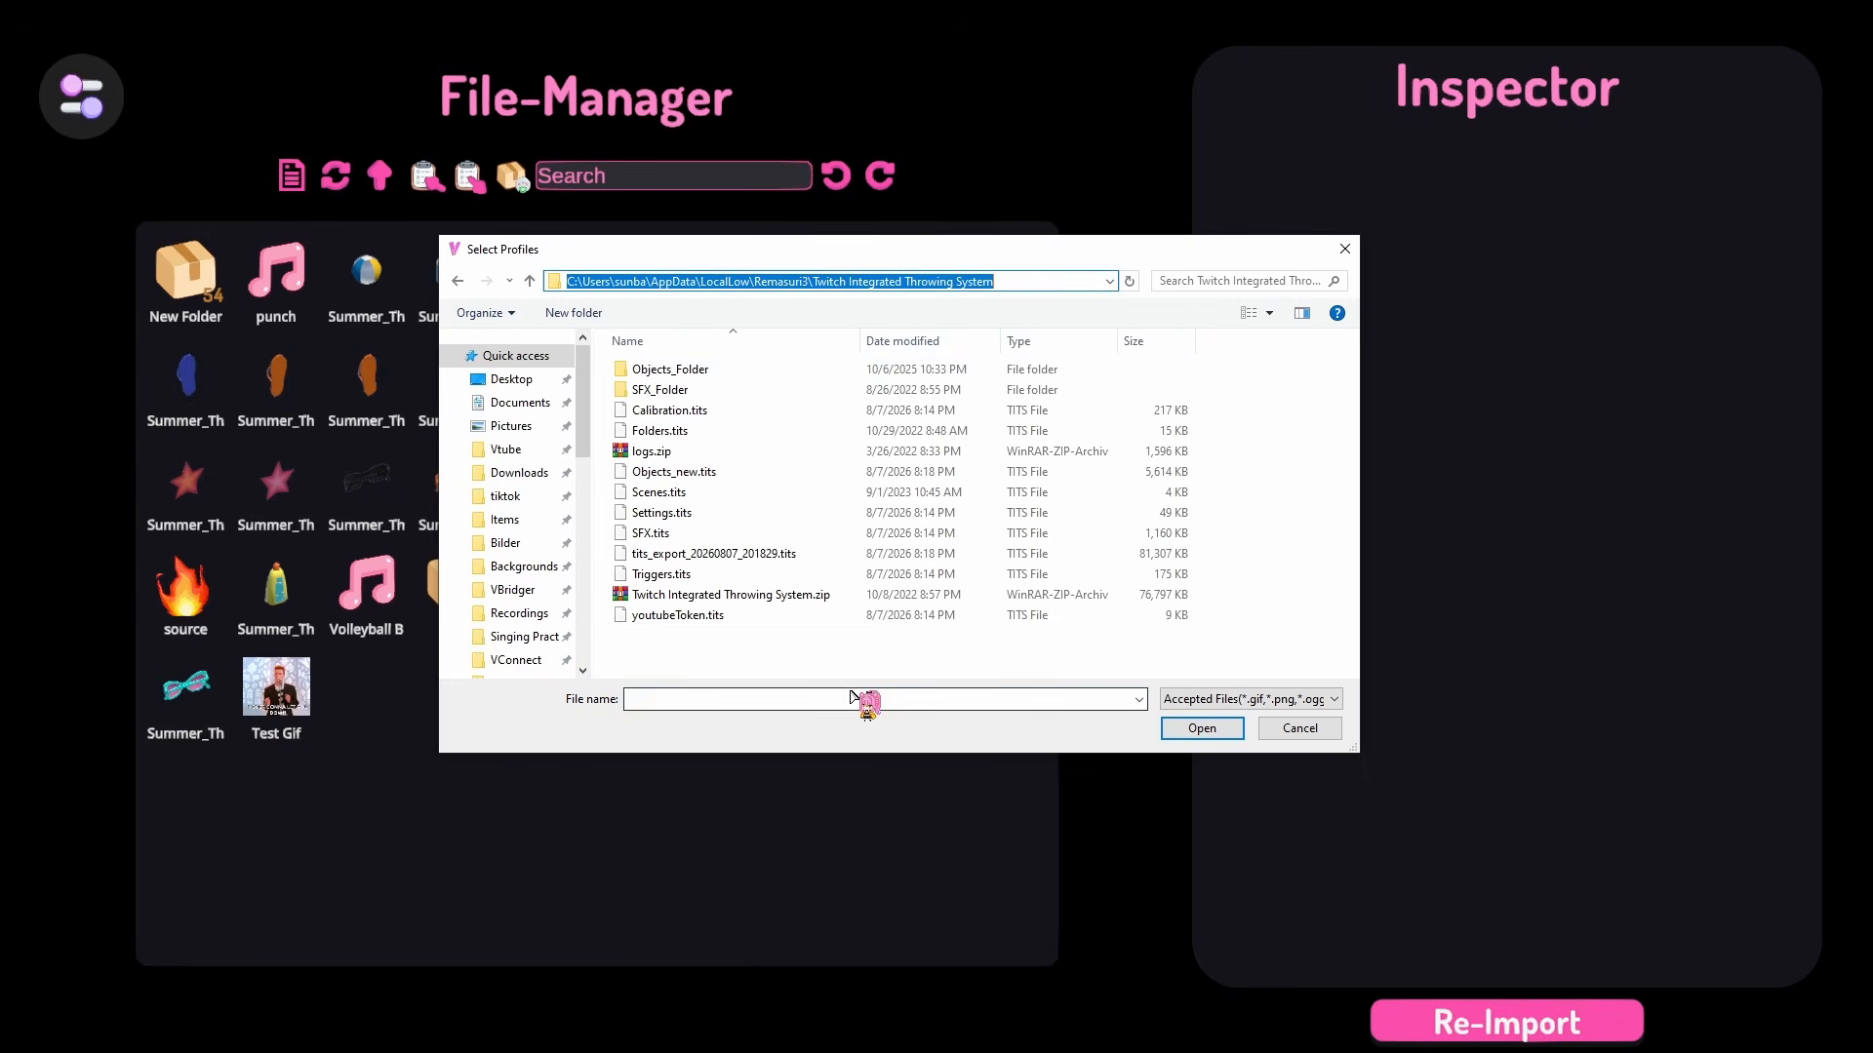
pyautogui.click(764, 552)
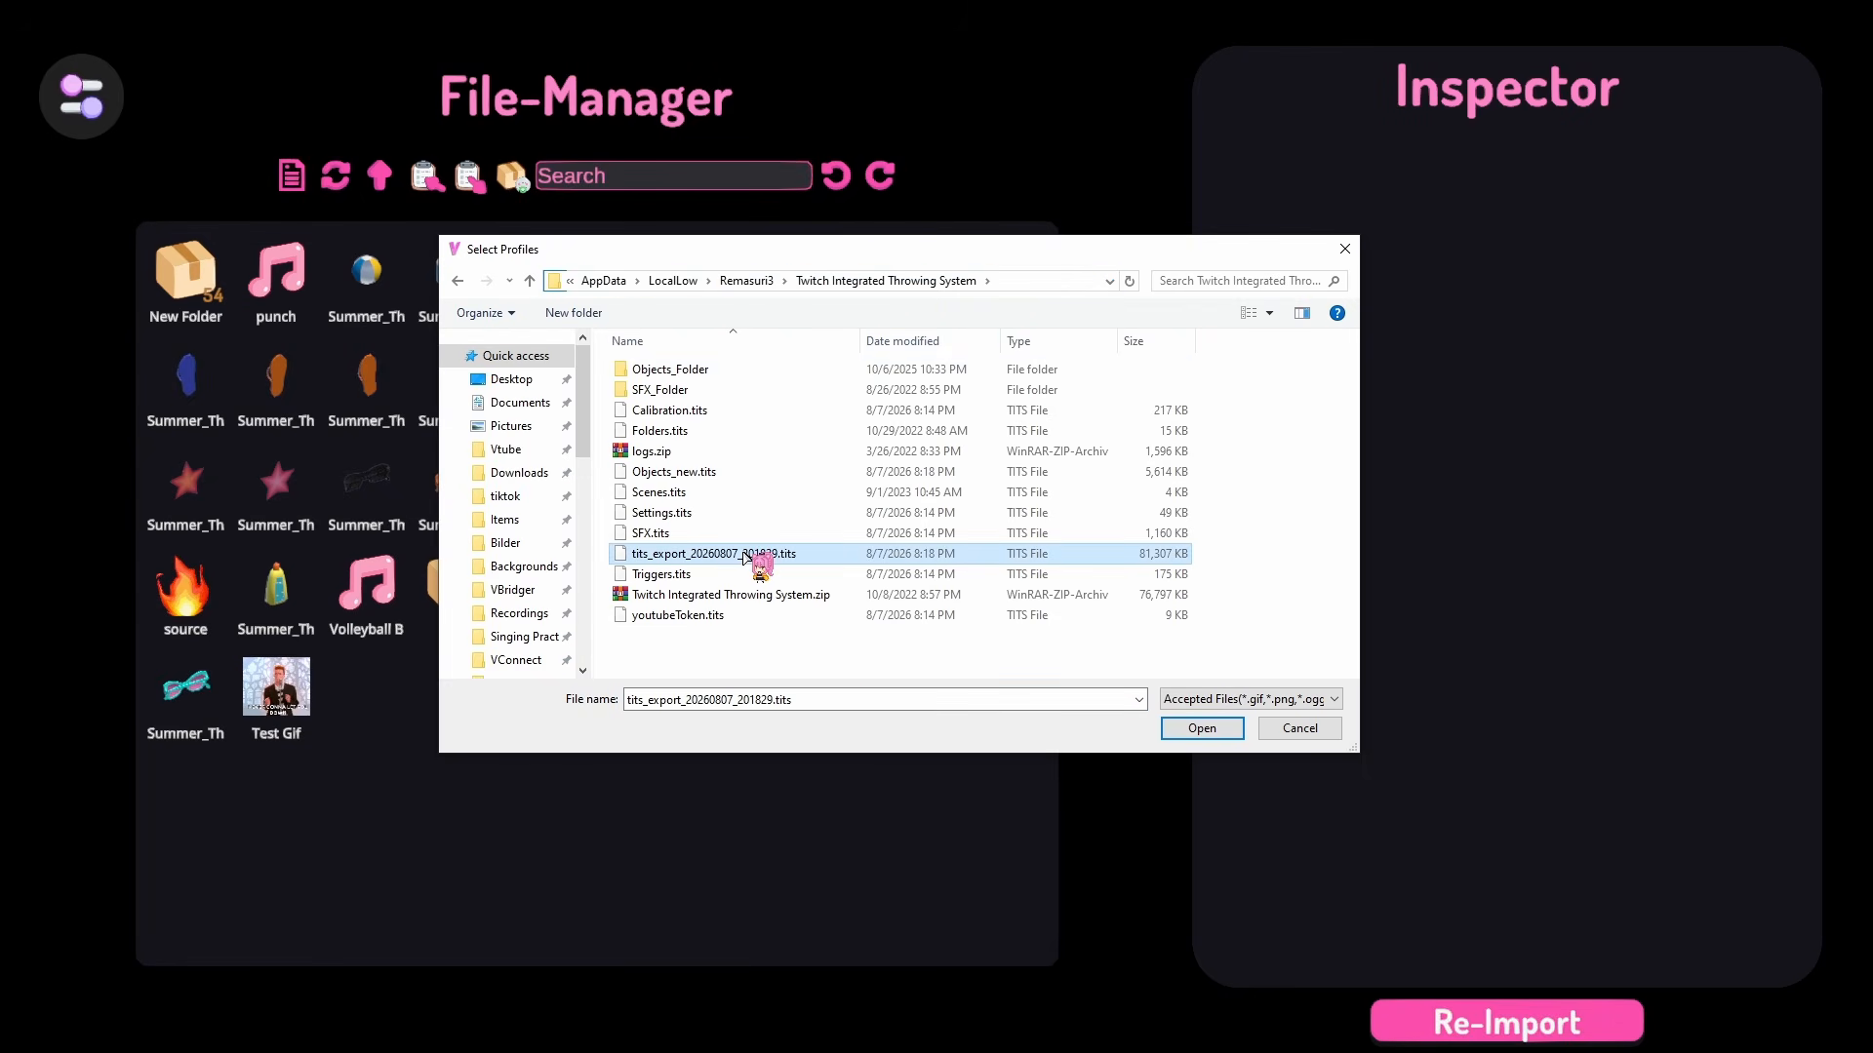
pyautogui.click(1214, 728)
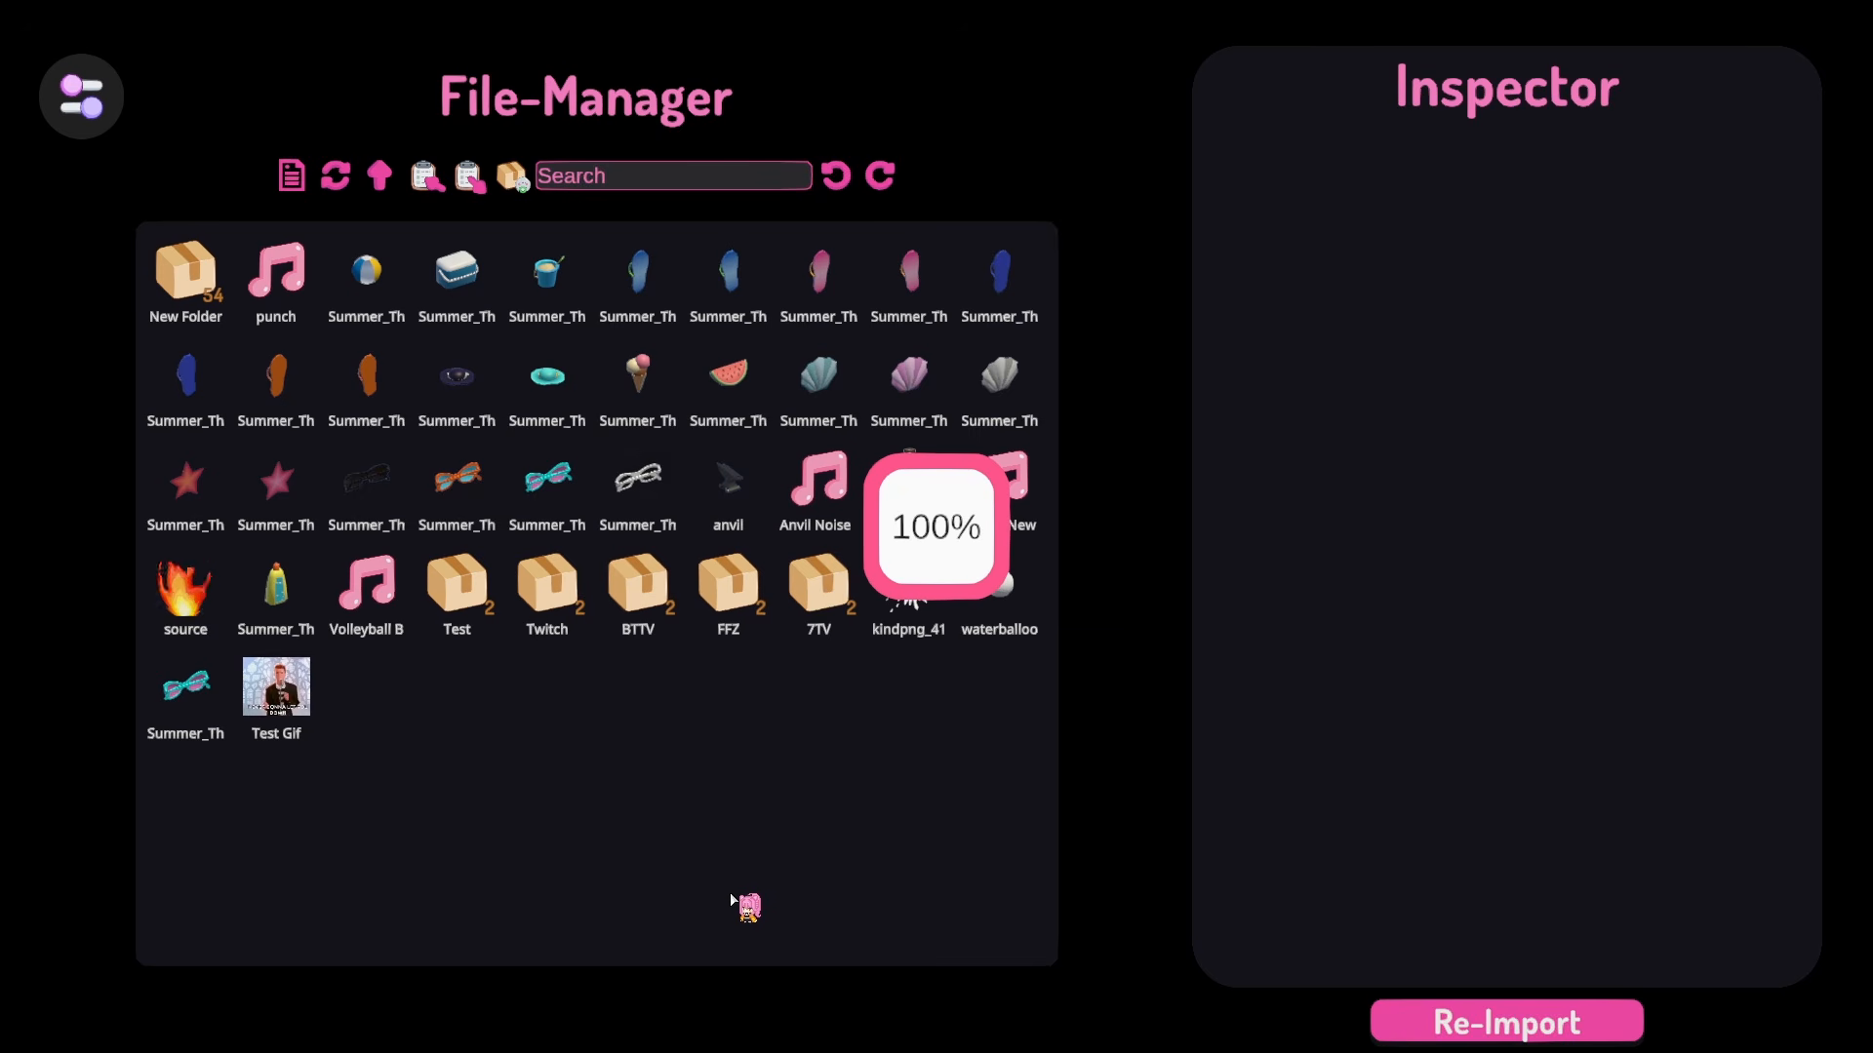
# Step: Browse the assets inside the imported tits_export folder and return to the parent folder
pyautogui.click(385, 700)
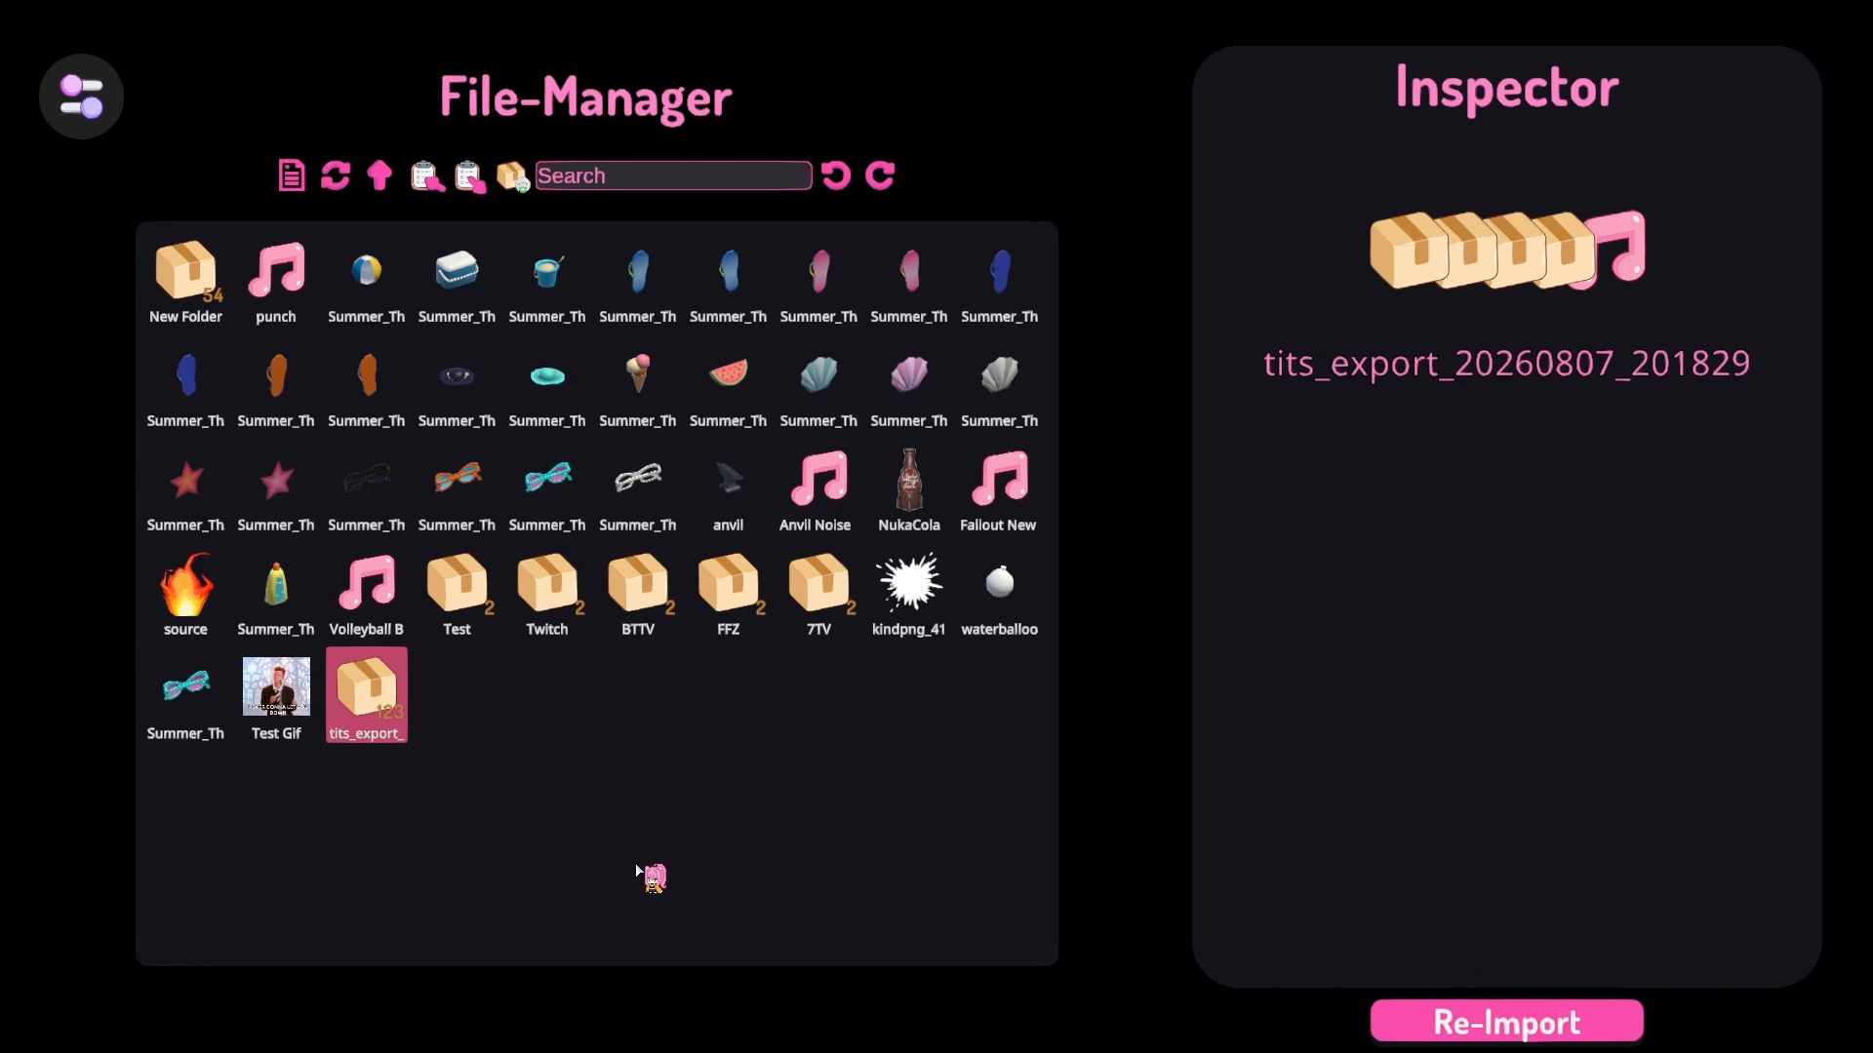
pyautogui.doubleClick(380, 717)
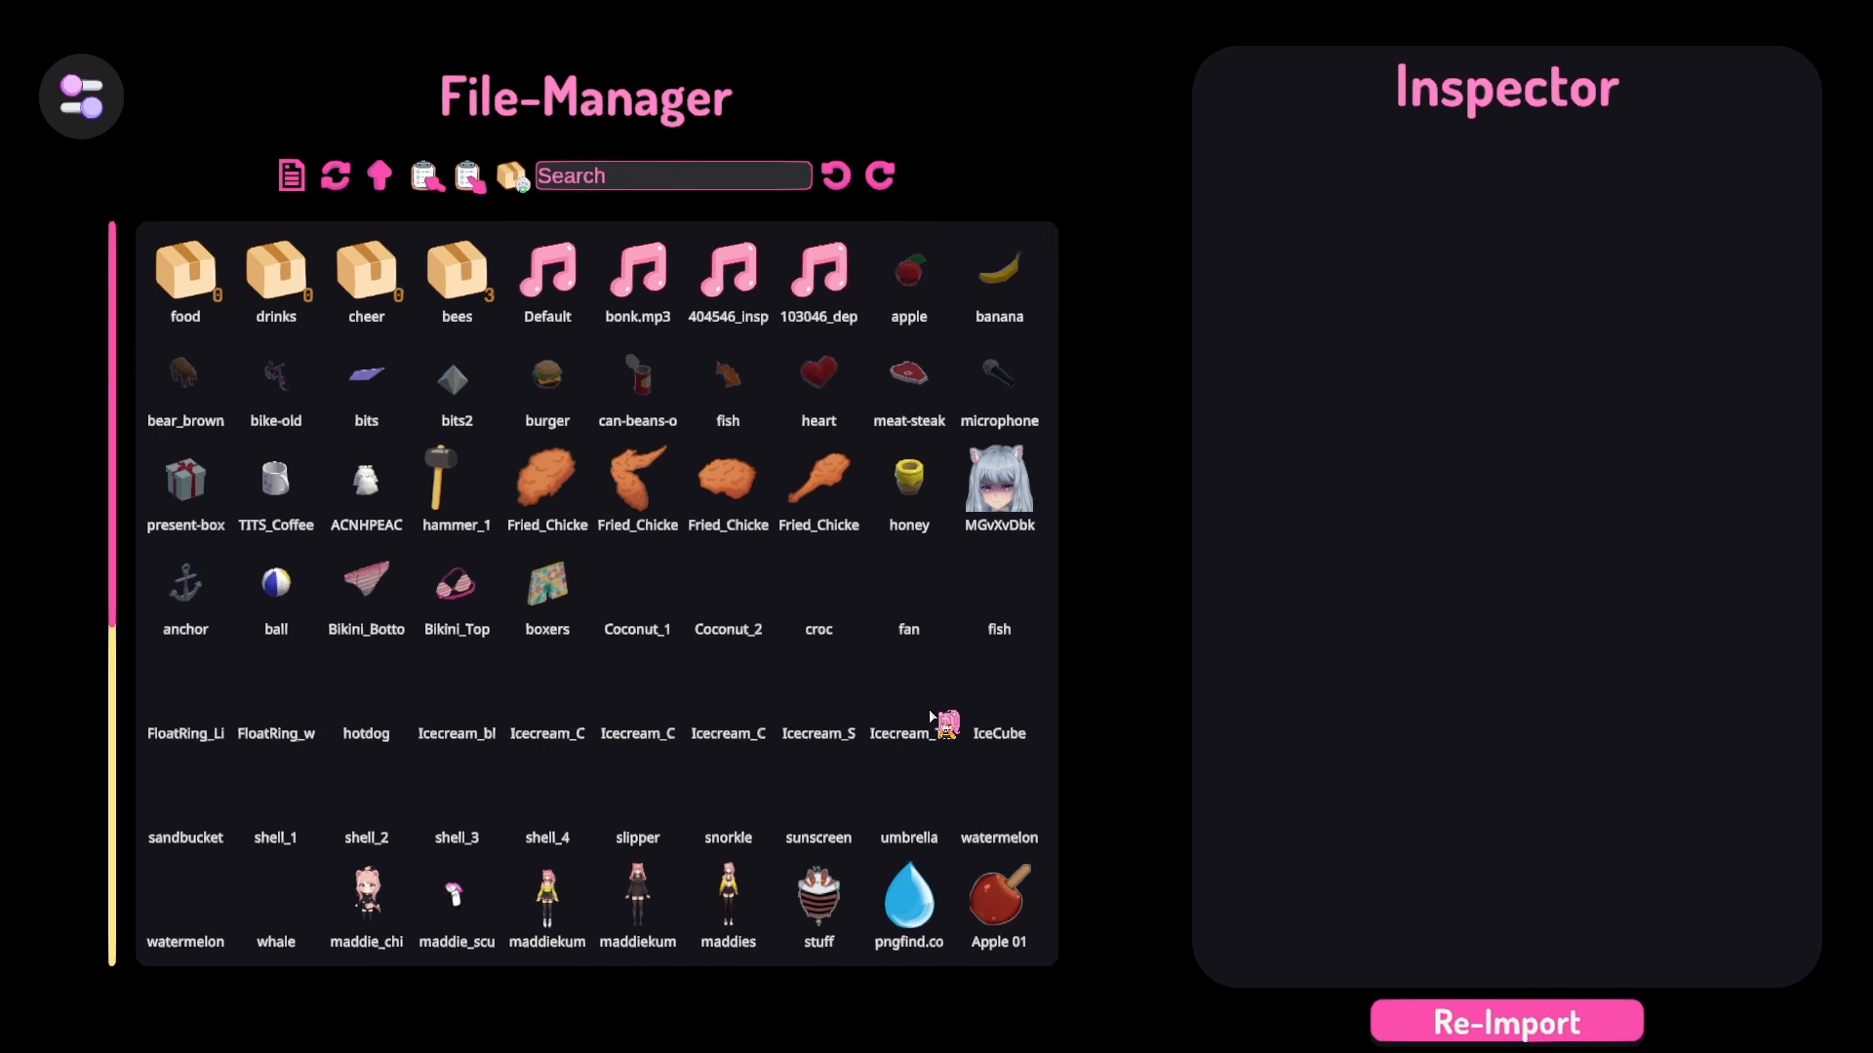
pyautogui.scroll(-3, 776, 761)
pyautogui.scroll(4, 775, 761)
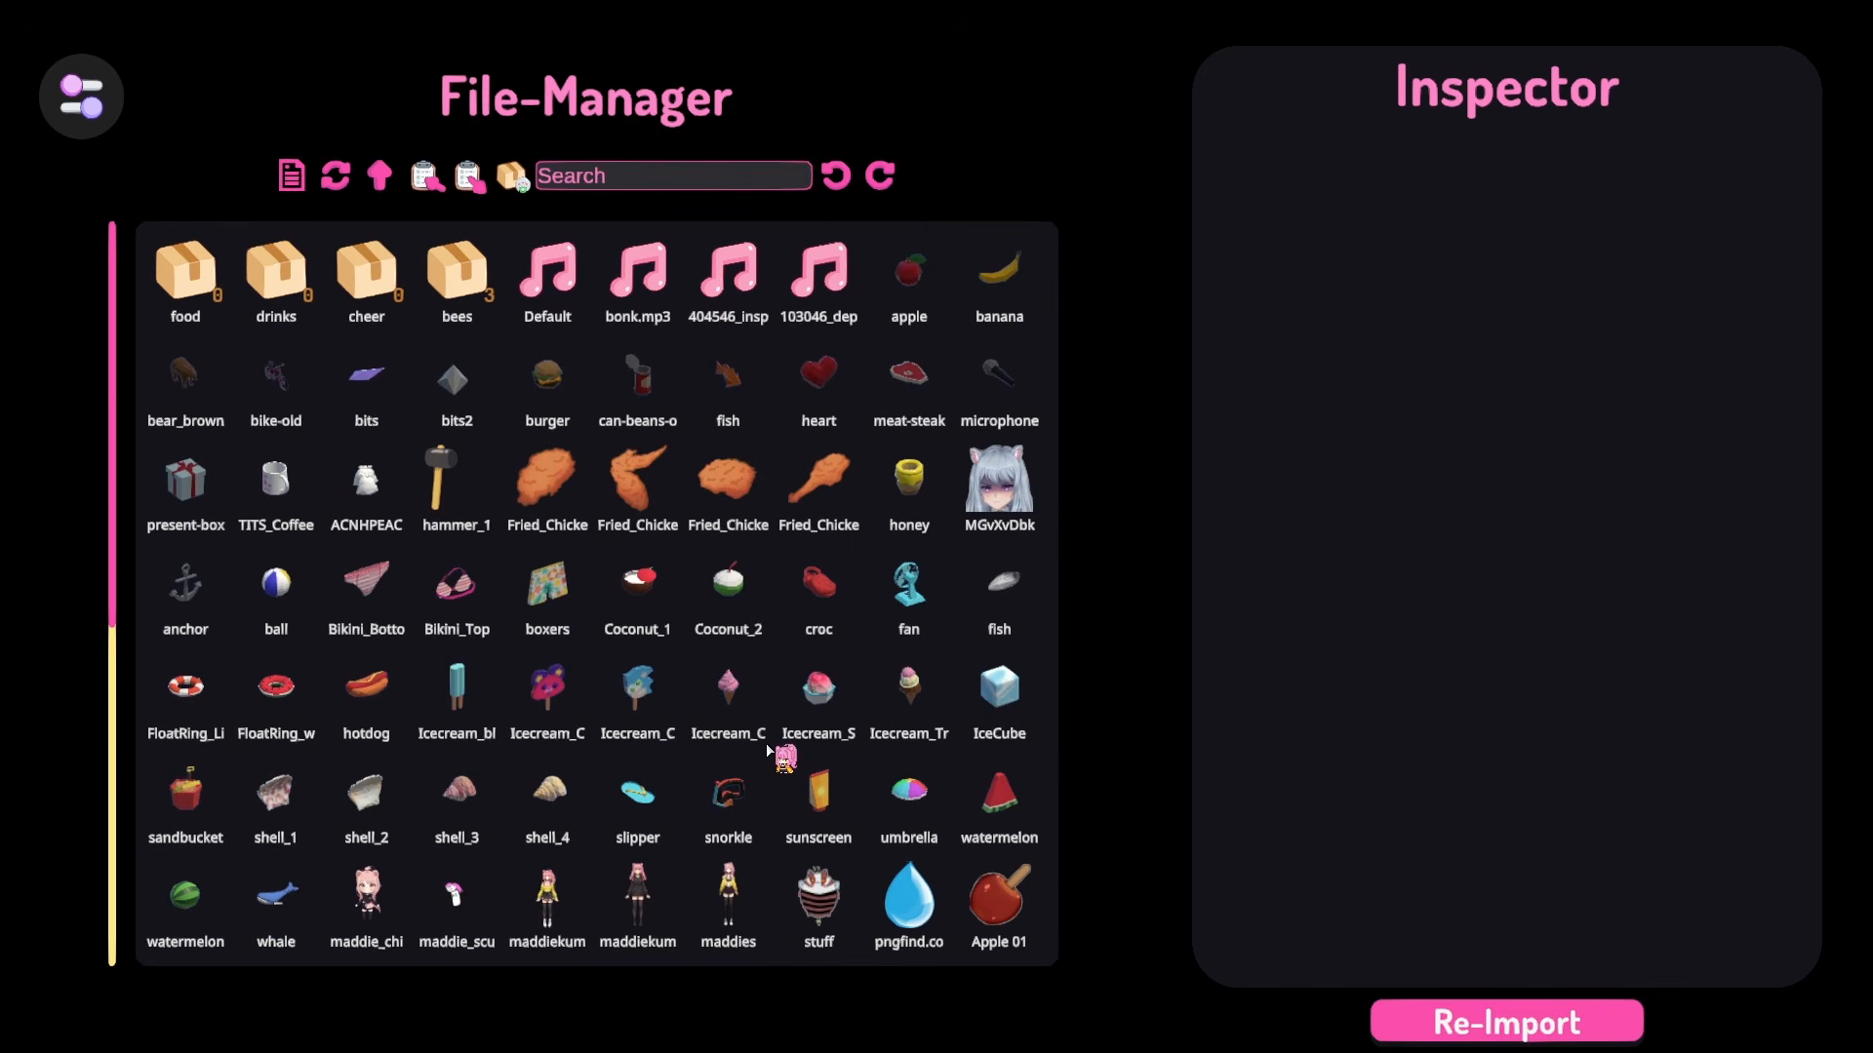
pyautogui.click(378, 179)
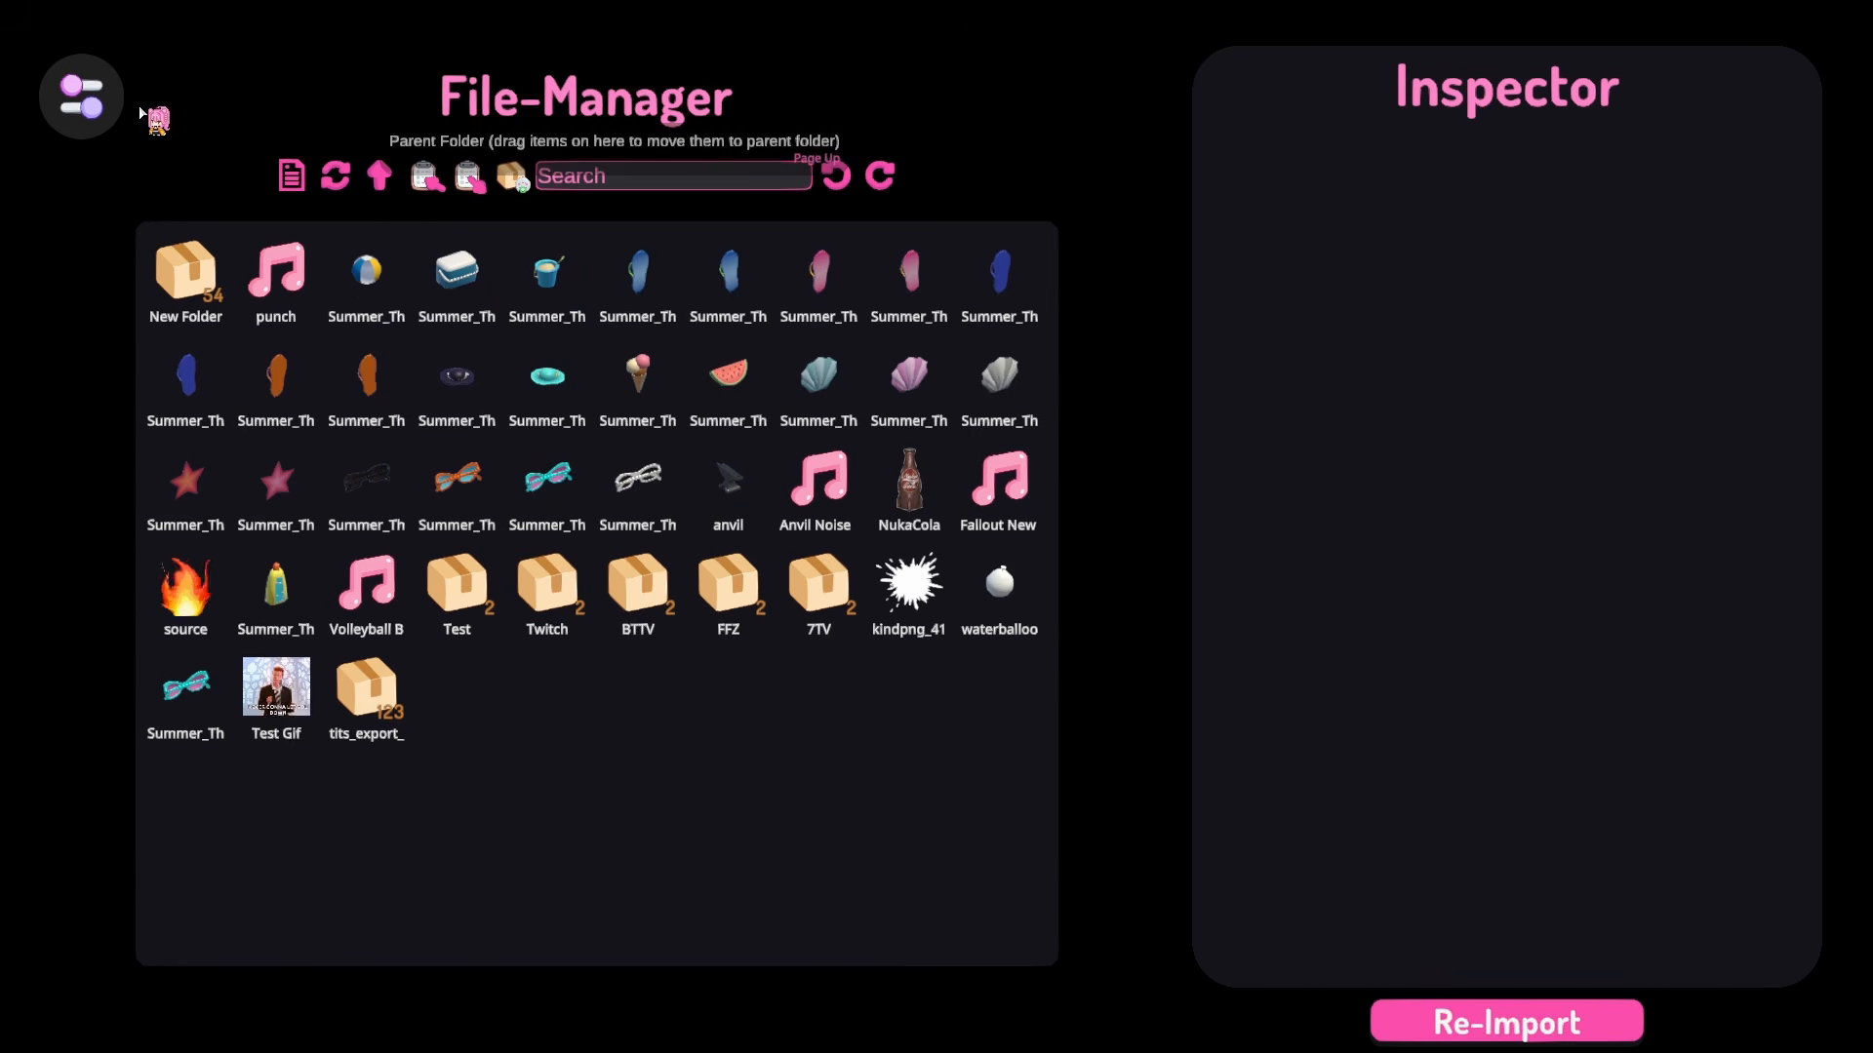
# Step: Open the Node-Manager and look over the imported triggers from the start of the trigger list
pyautogui.click(81, 95)
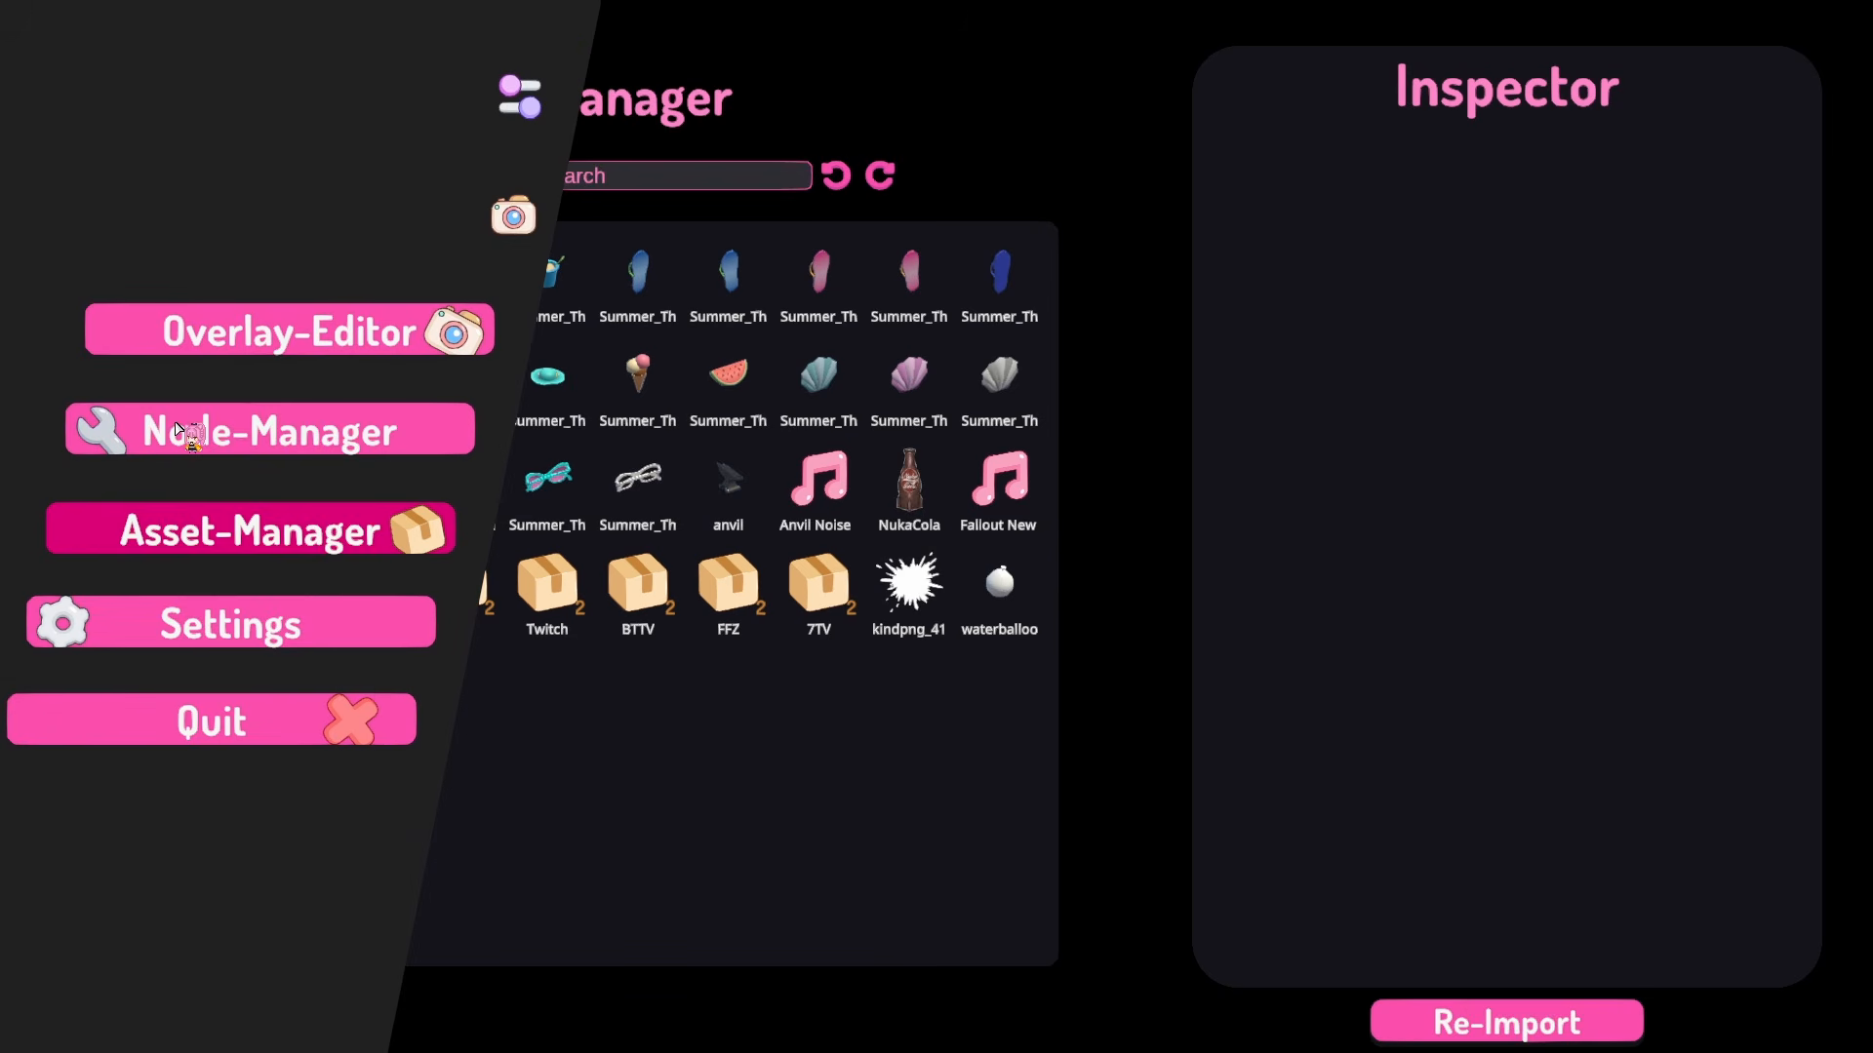
pyautogui.click(185, 431)
pyautogui.scroll(5, 1763, 645)
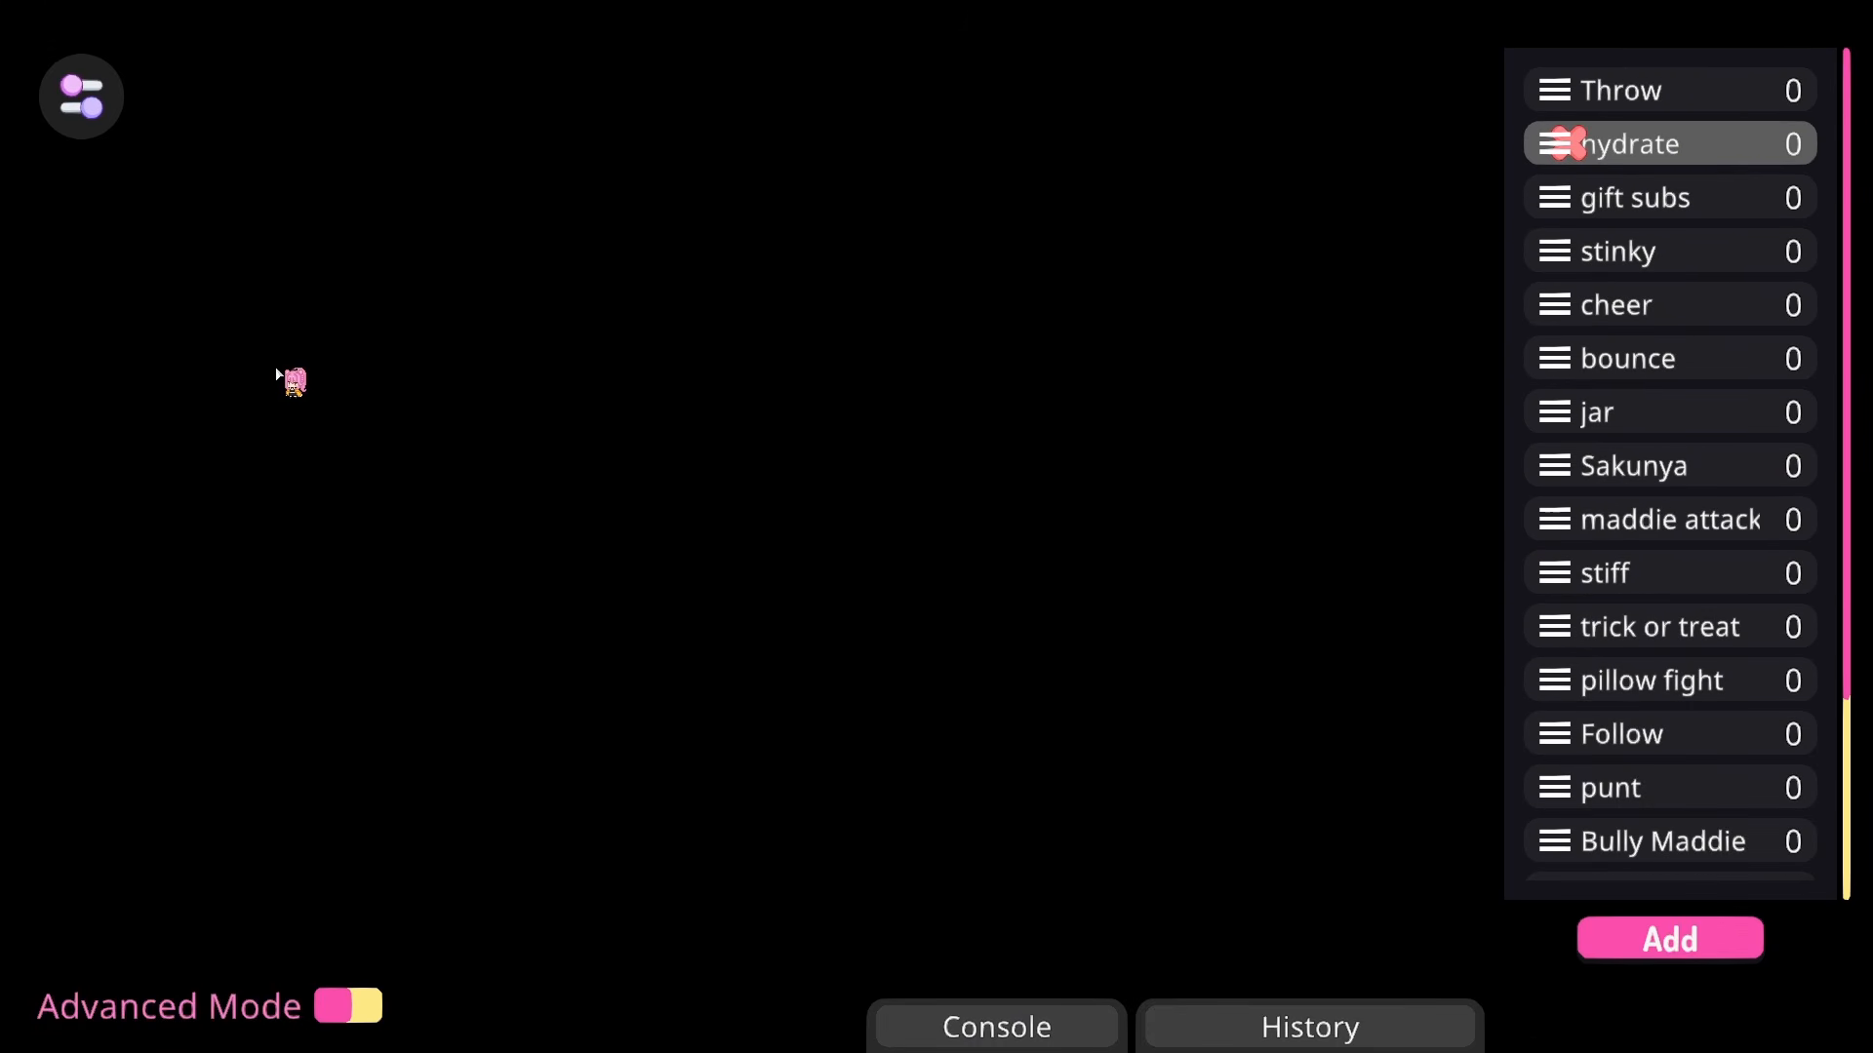
# Step: Check the available profiles in the settings and view the Info page with the contact links
pyautogui.click(90, 121)
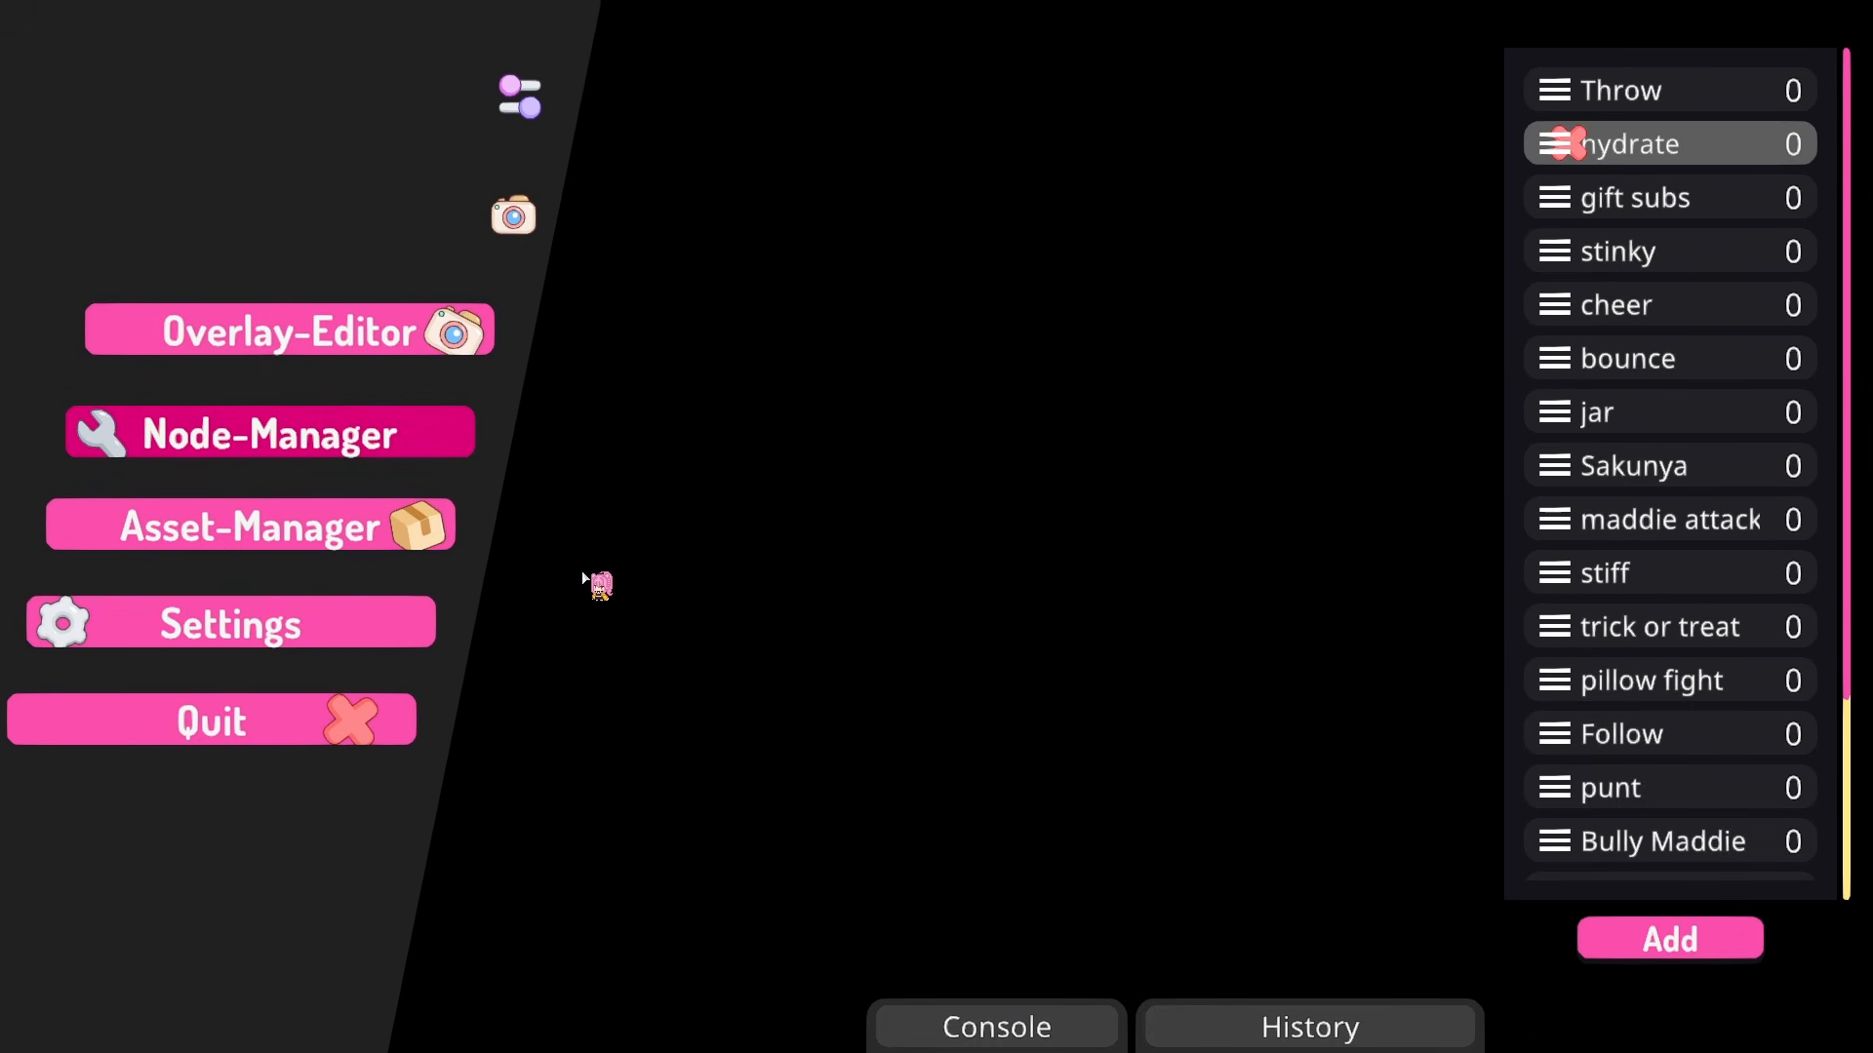
pyautogui.click(391, 621)
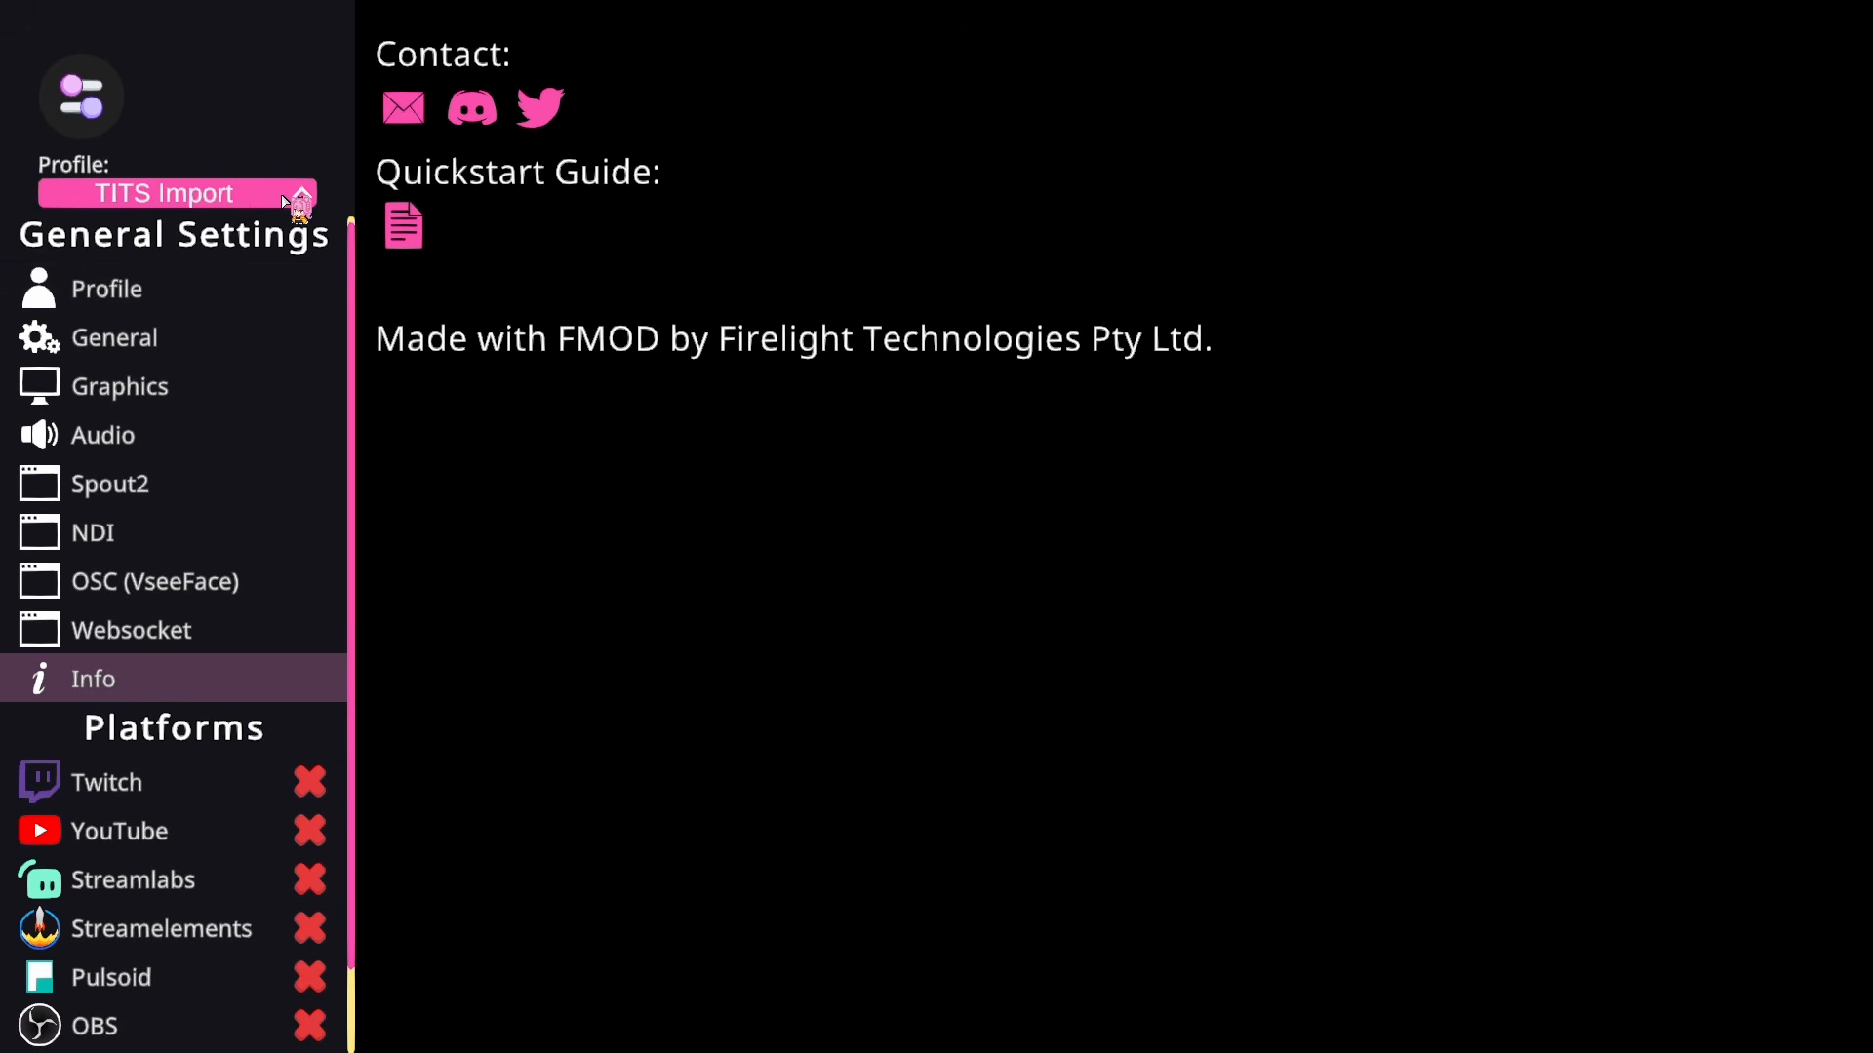
pyautogui.click(213, 190)
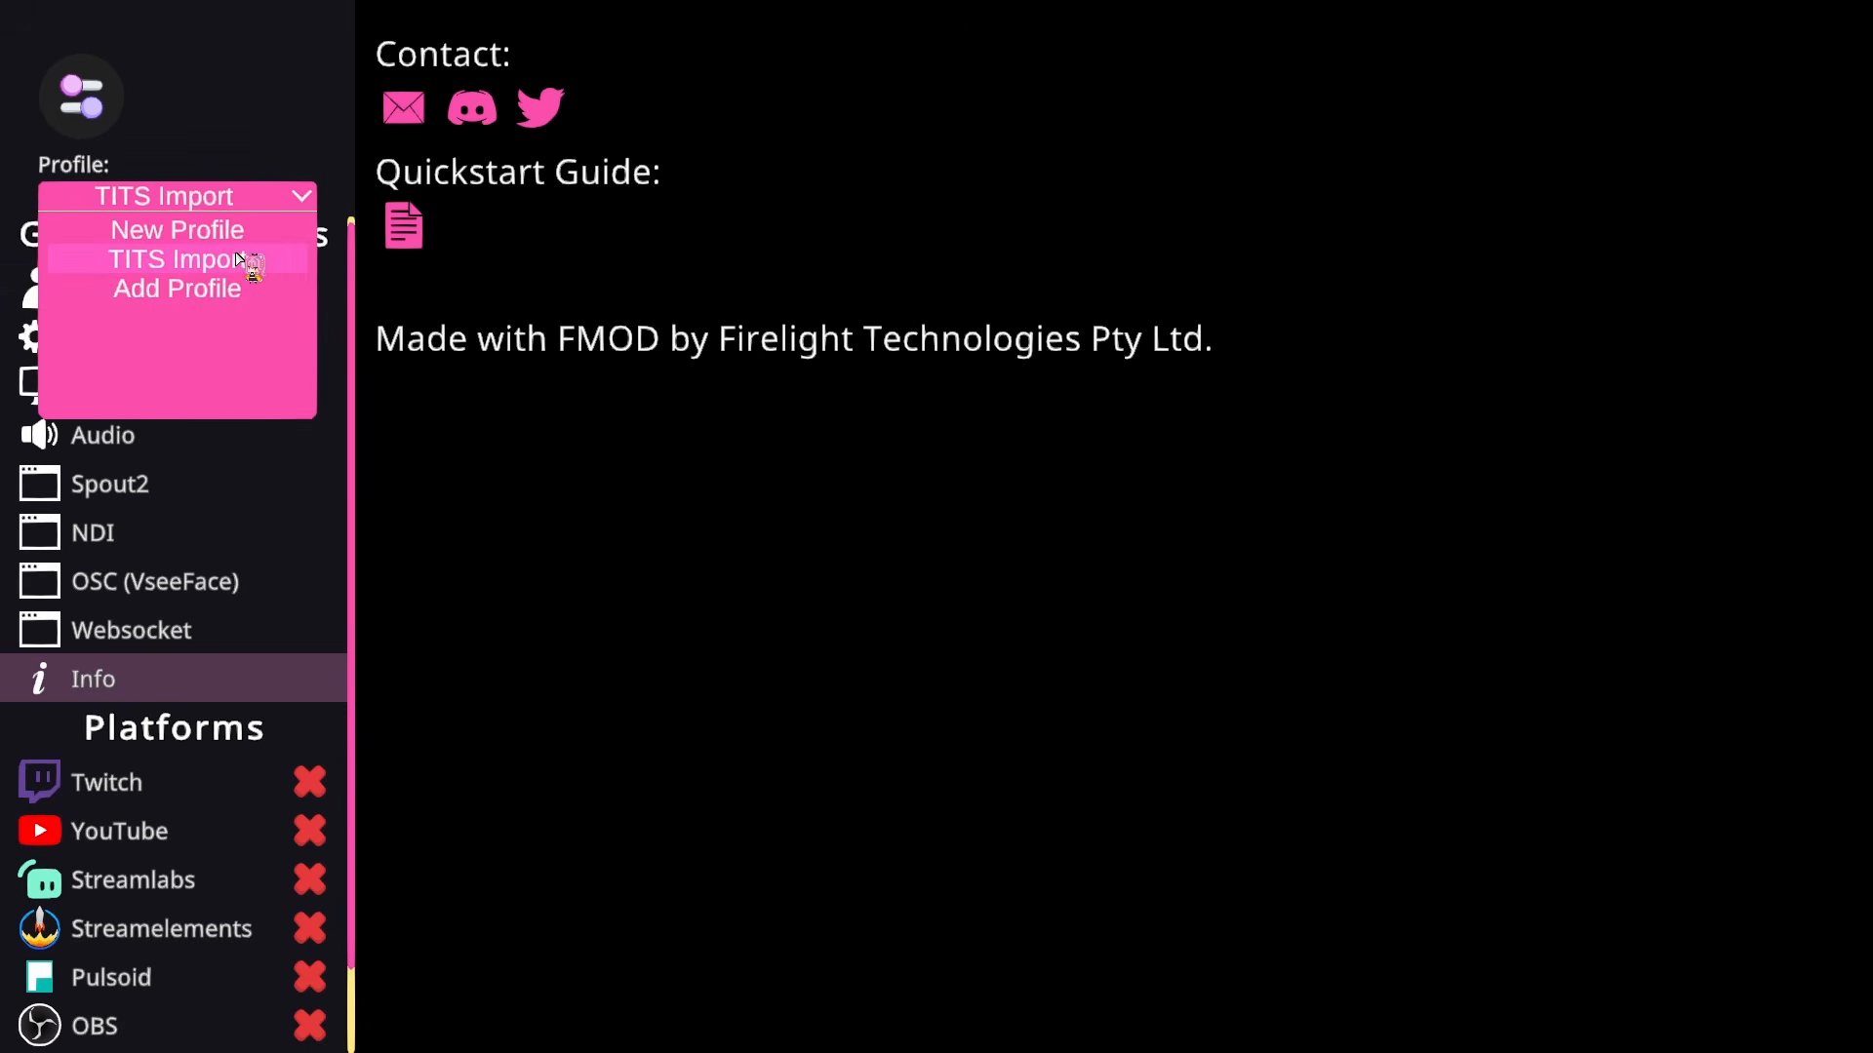
pyautogui.click(650, 474)
pyautogui.click(276, 188)
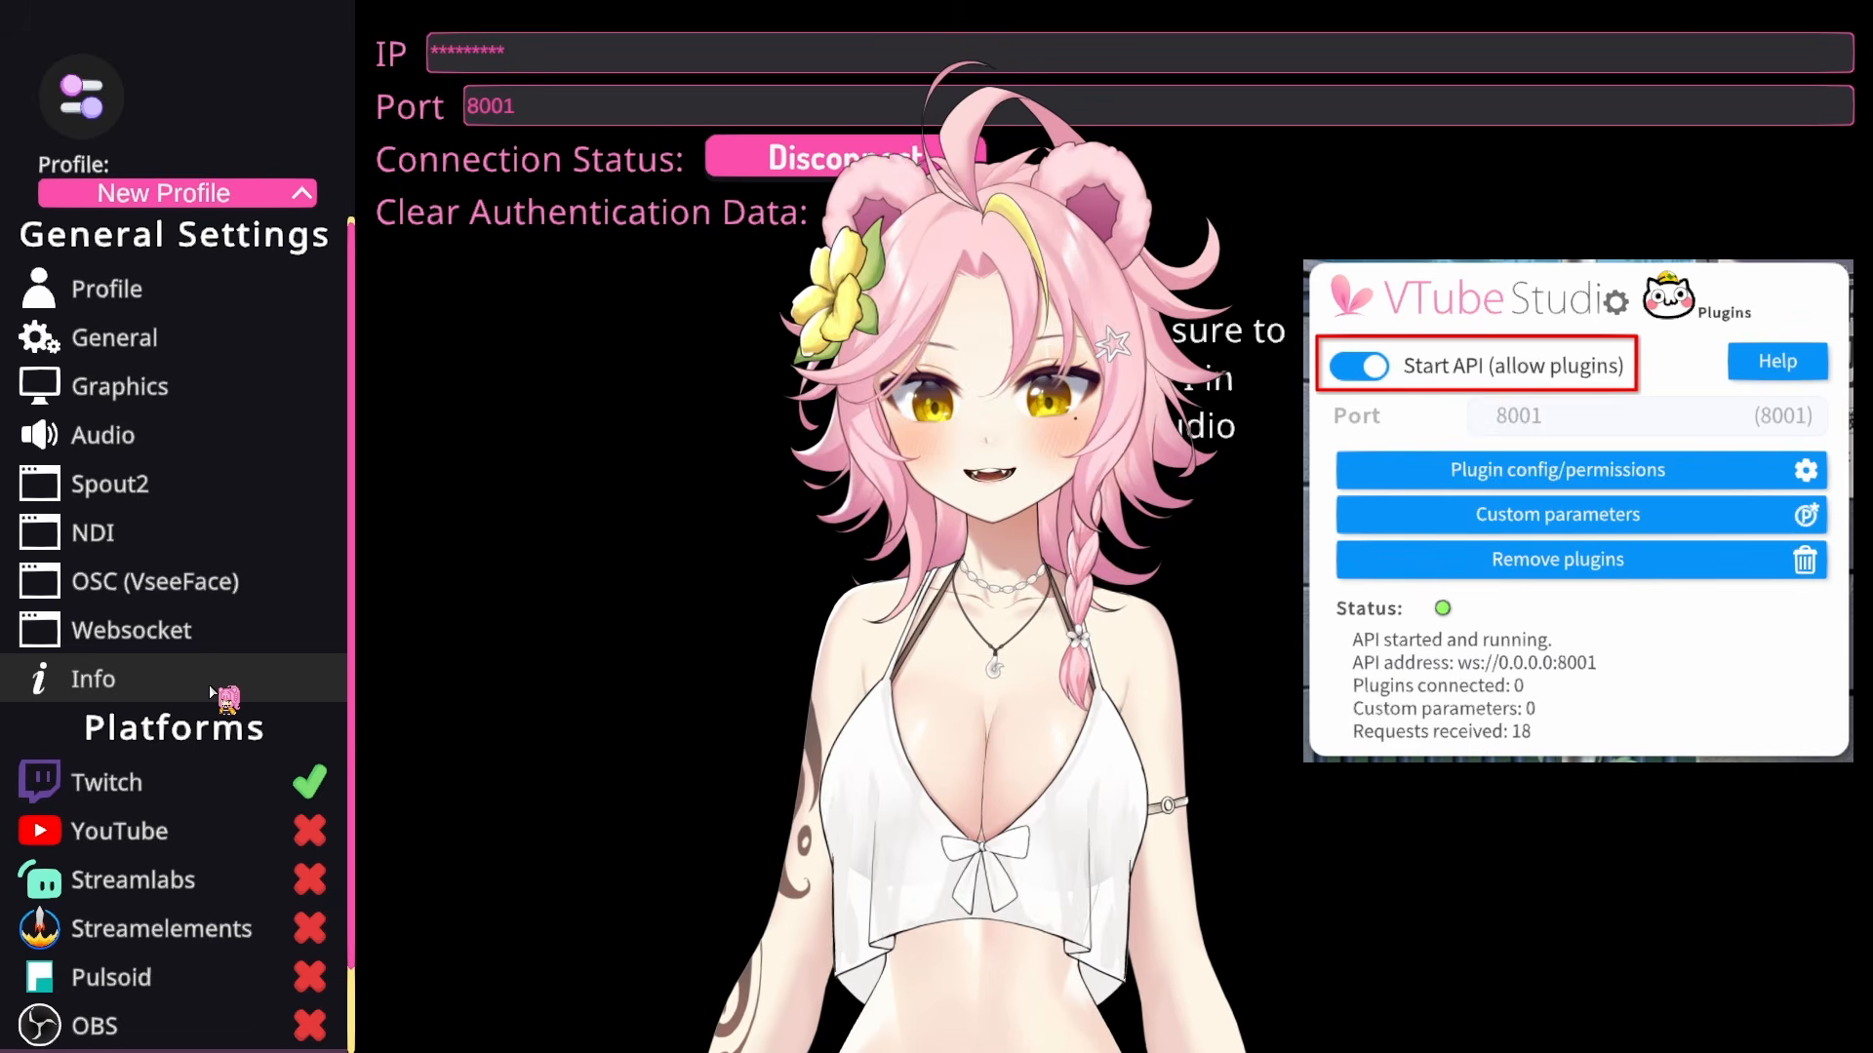
pyautogui.click(210, 690)
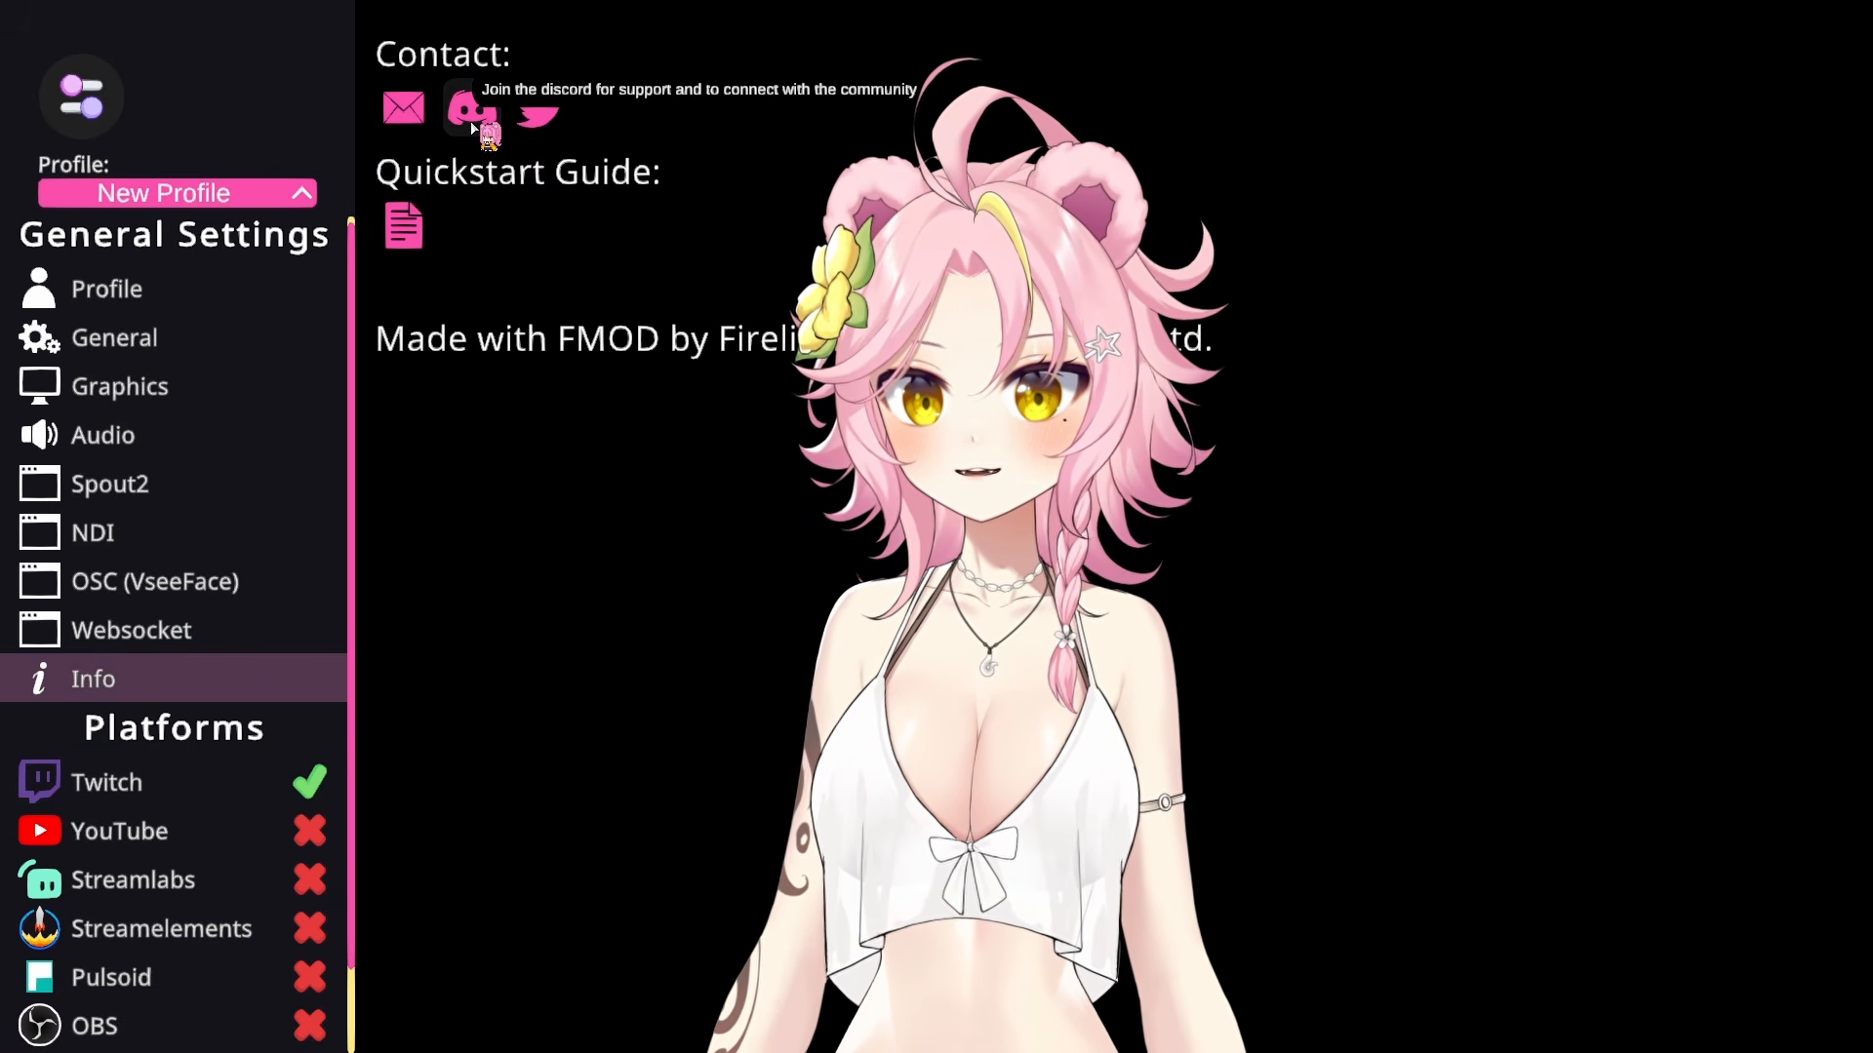